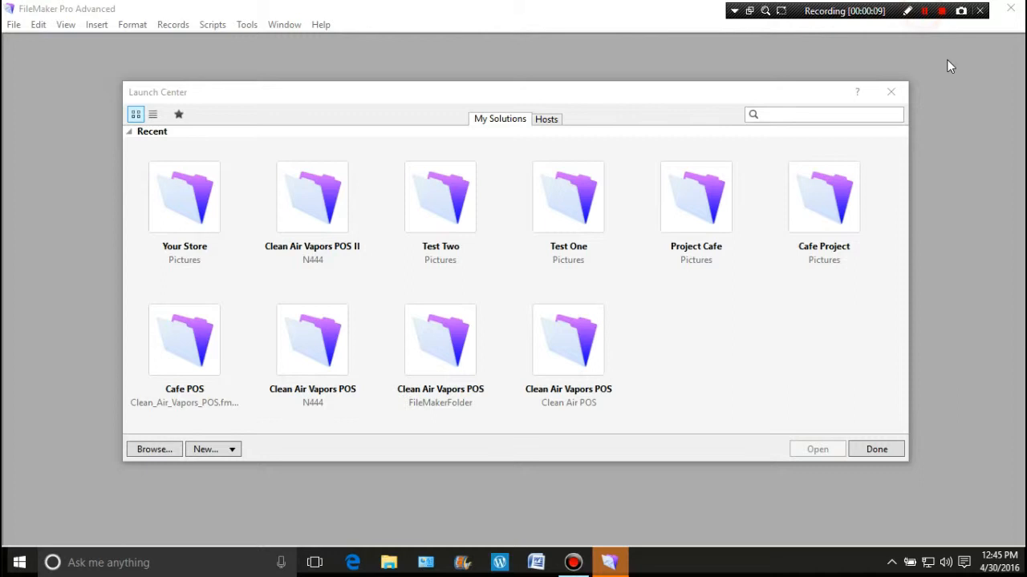
- Open the Your Store solution from the recent solutions
{"action": "left_click", "coordinate": [888, 103]}
{"action": "left_click", "coordinate": [184, 257]}
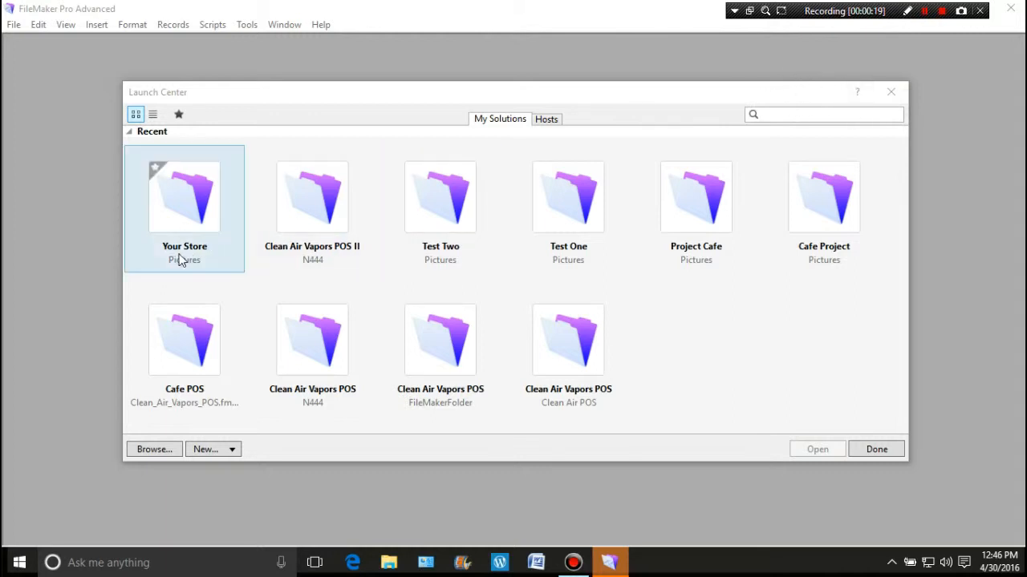
{"action": "left_click", "coordinate": [172, 202]}
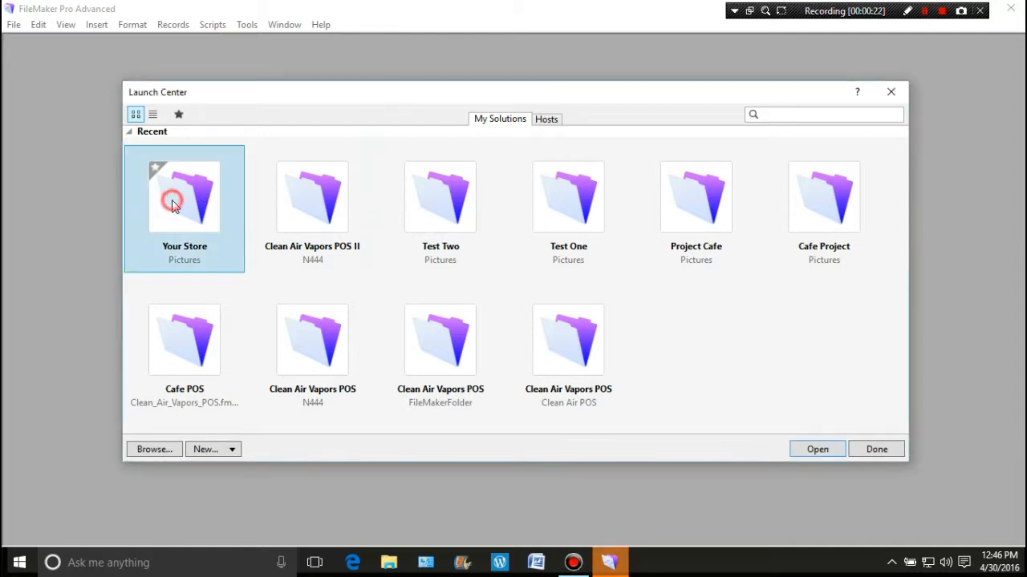
{"action": "left_click", "coordinate": [817, 451]}
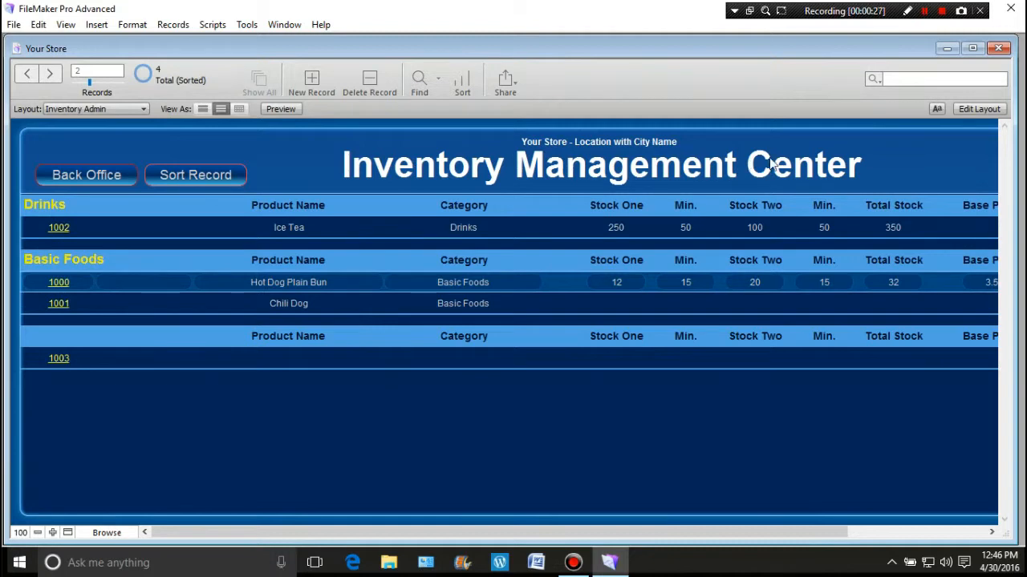
- View the Inventory layout, then return to the Inventory Admin layout to compare the two
{"action": "left_click", "coordinate": [143, 109]}
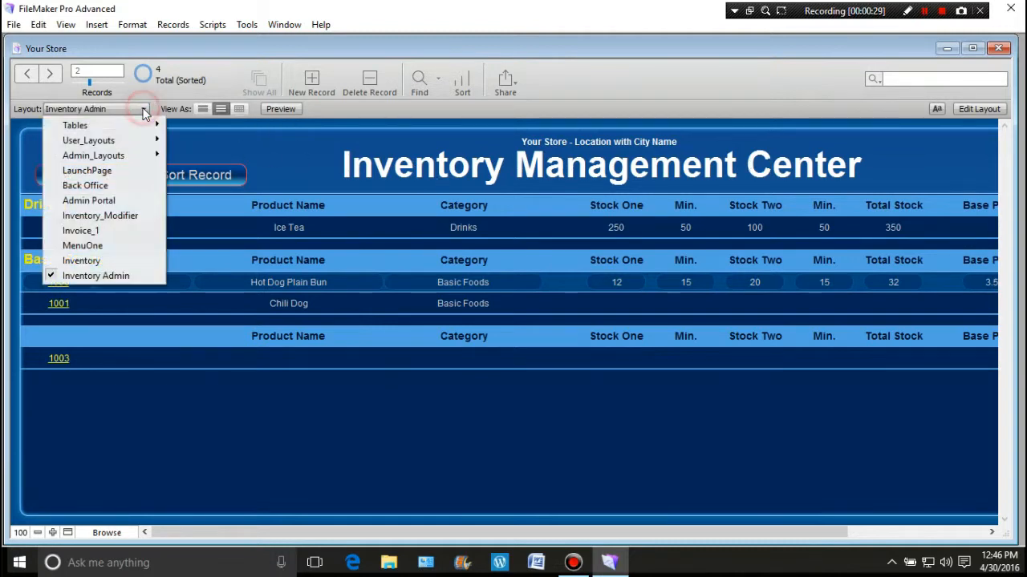
{"action": "left_click", "coordinate": [116, 263]}
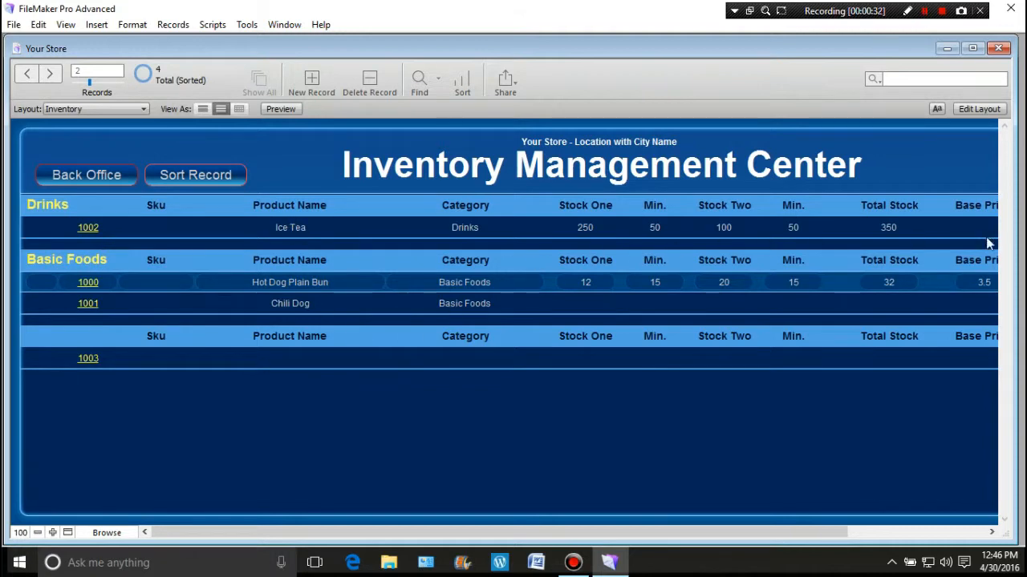
{"action": "left_click", "coordinate": [143, 110]}
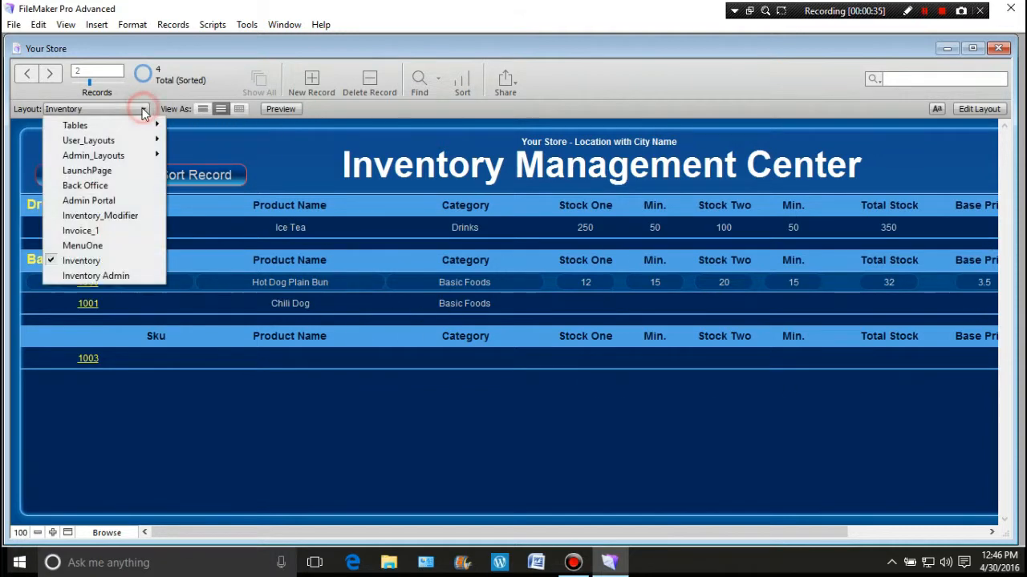
{"action": "left_click", "coordinate": [123, 277]}
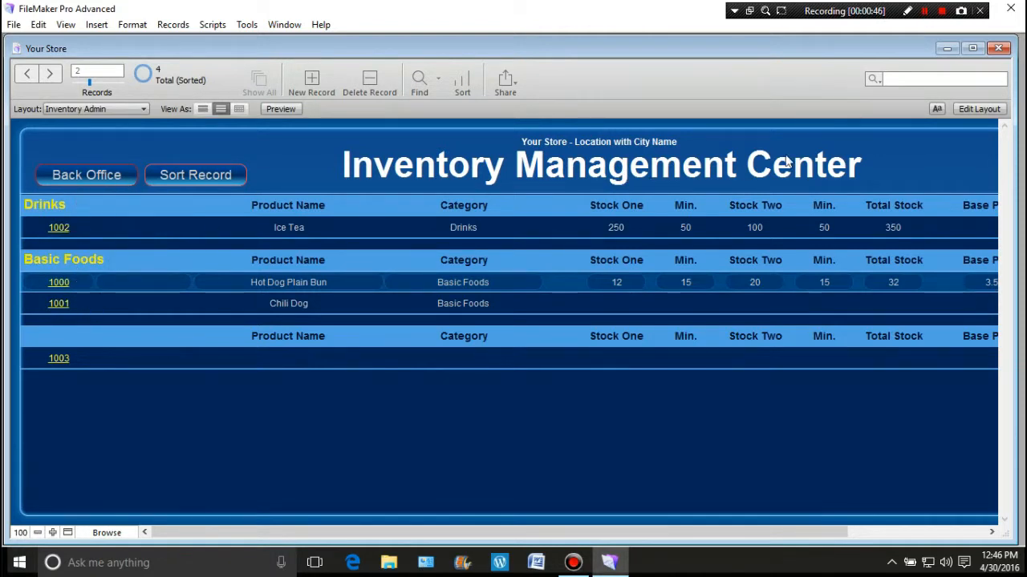
- Edit the Inventory Admin layout, changing its header title to "Inventory Administrator Portal"
{"action": "left_click", "coordinate": [974, 112]}
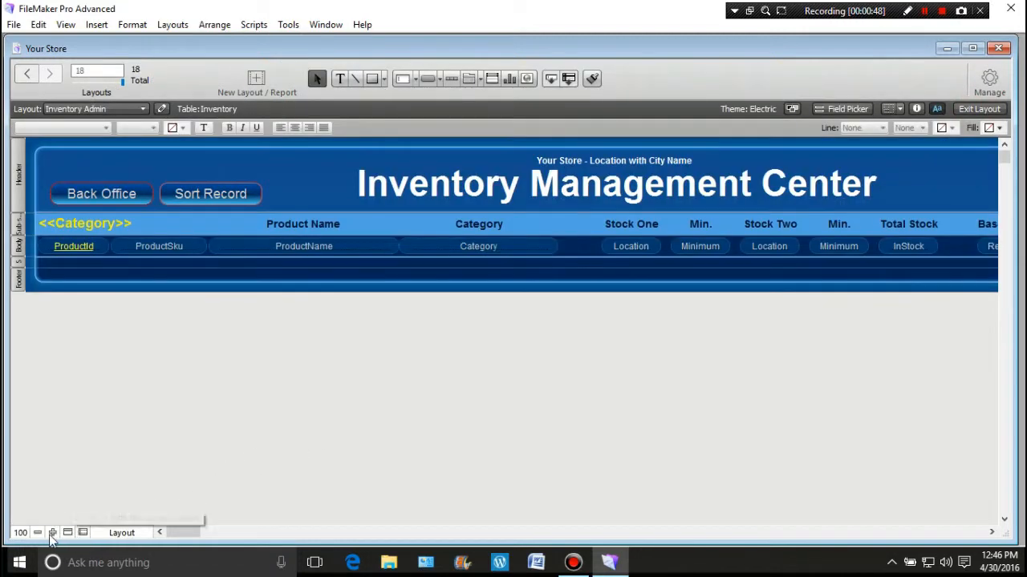
{"action": "left_click", "coordinate": [37, 533]}
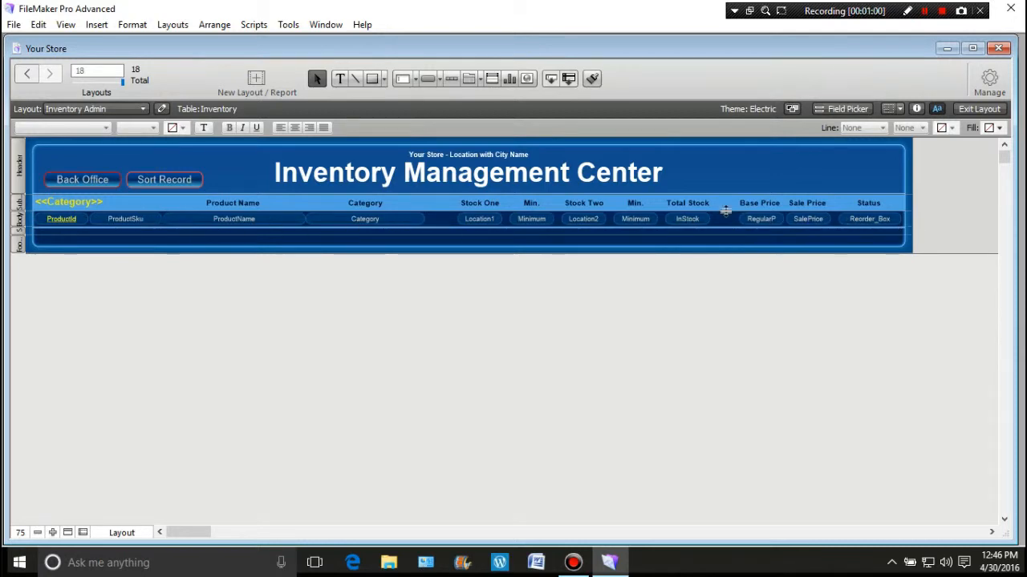
{"action": "left_click", "coordinate": [463, 174]}
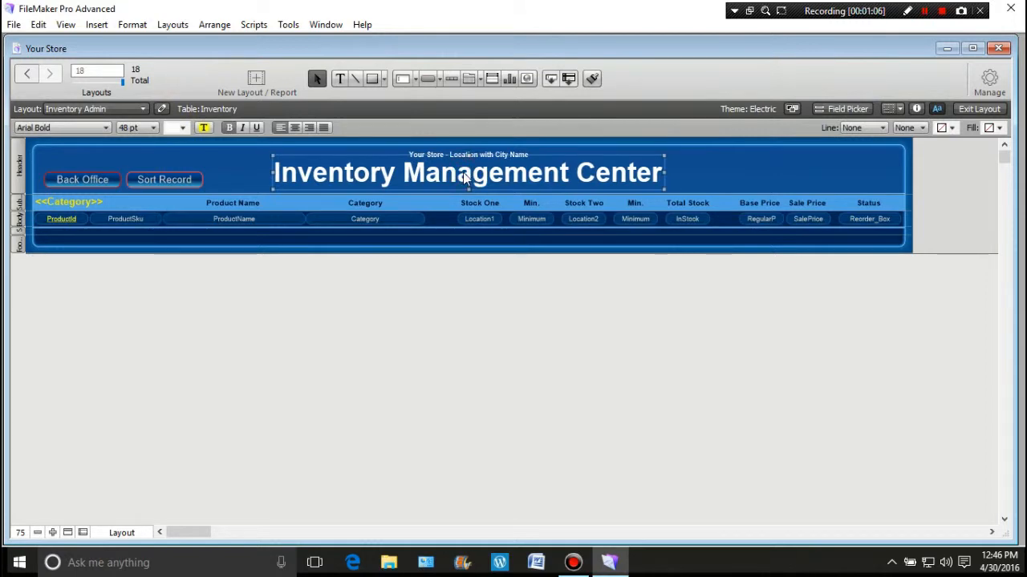
{"action": "left_click", "coordinate": [407, 178]}
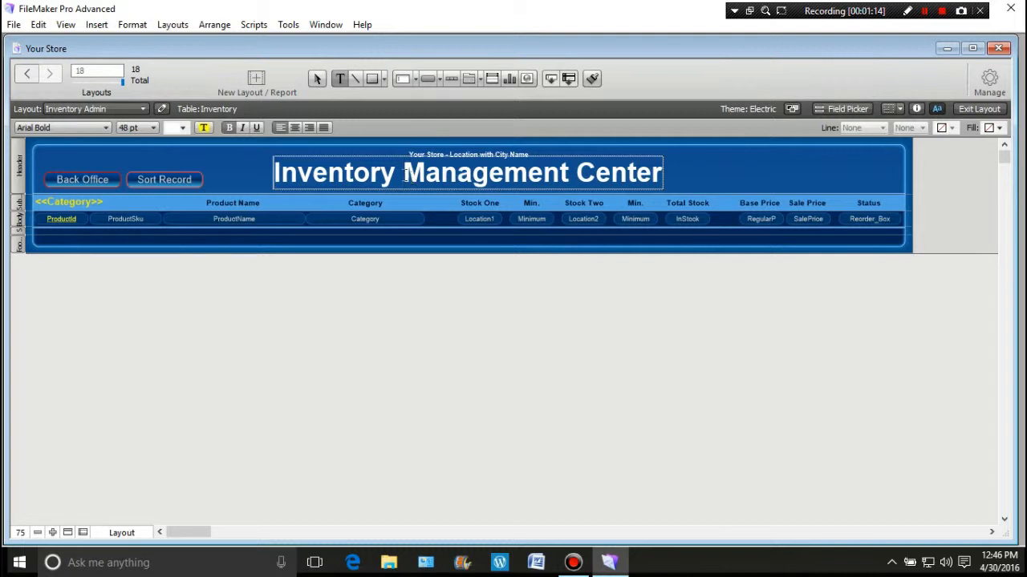
{"action": "left_click_drag", "start_coordinate": [405, 174], "coordinate": [666, 184]}
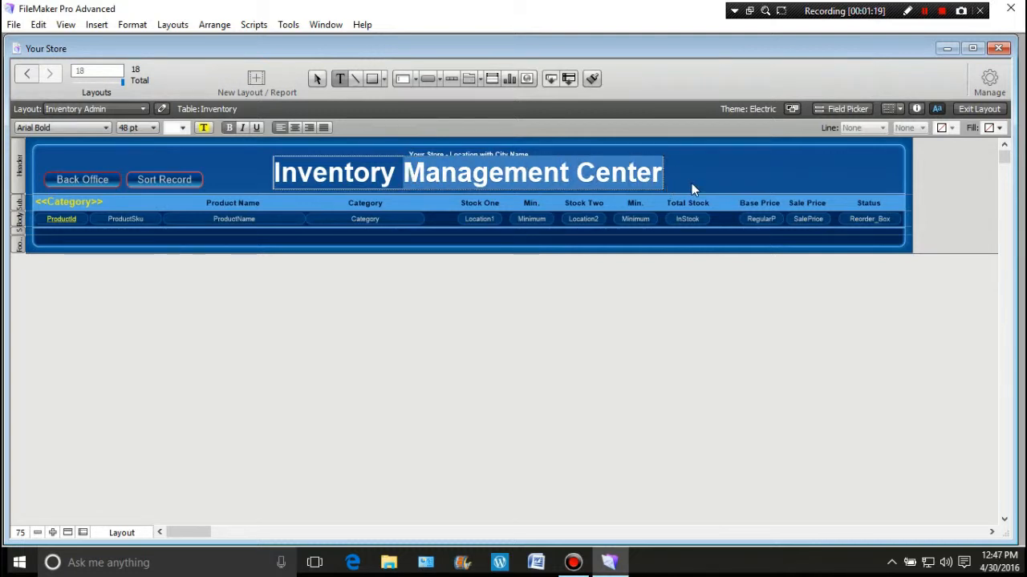
{"action": "type", "text": "A"}
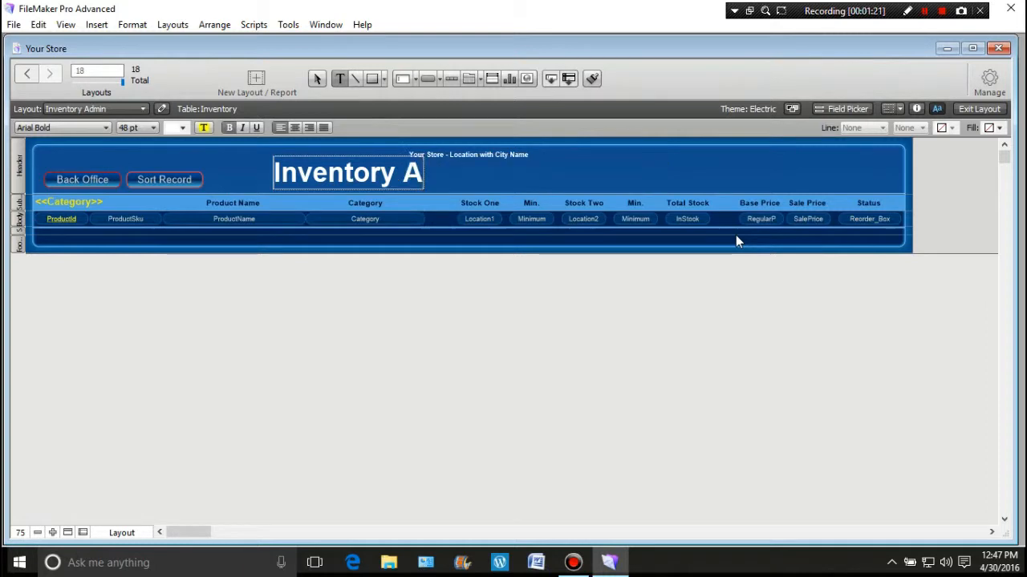
{"action": "type", "text": "dmini"}
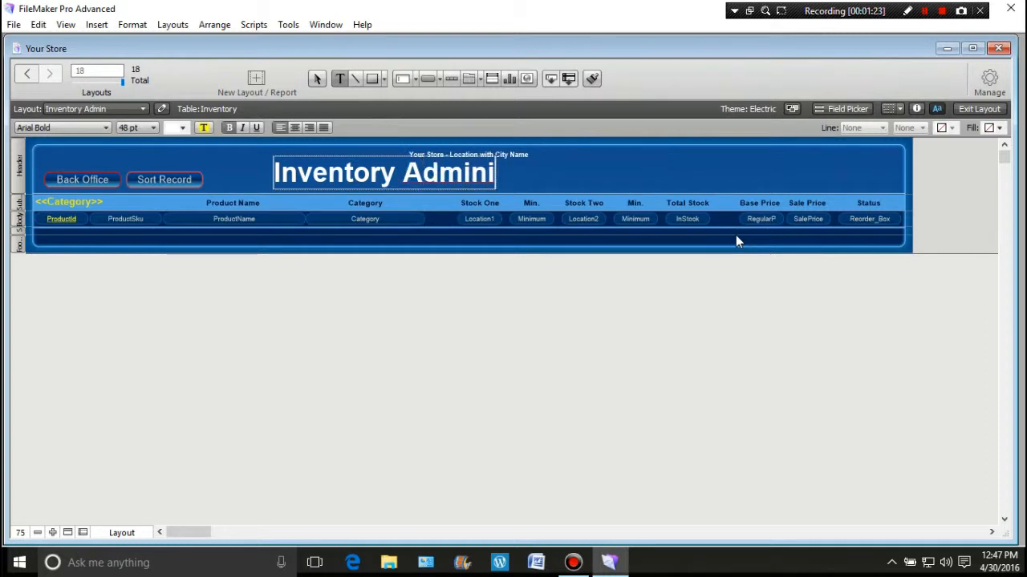
{"action": "type", "text": "strator"}
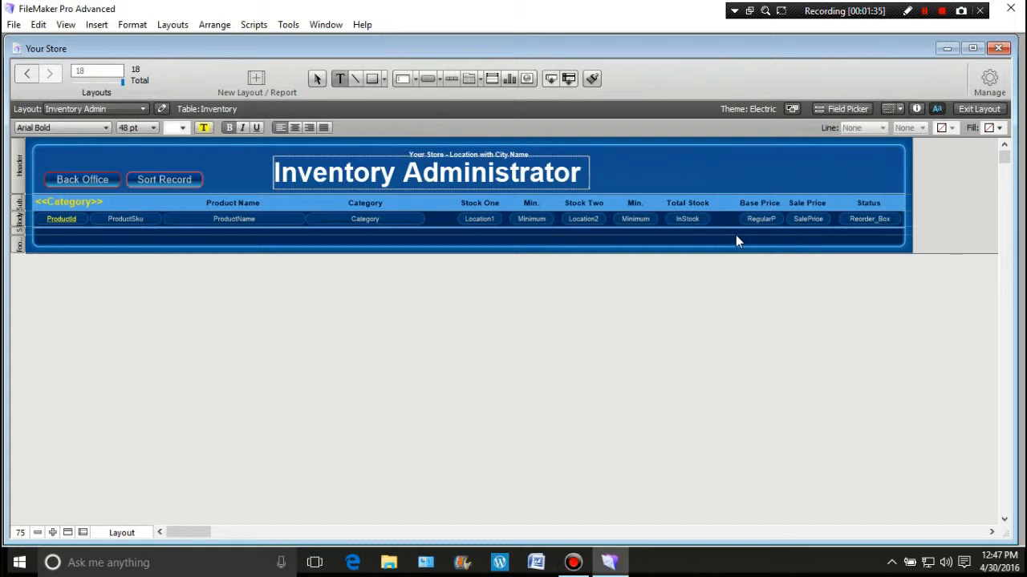
{"action": "type", "text": "Portal"}
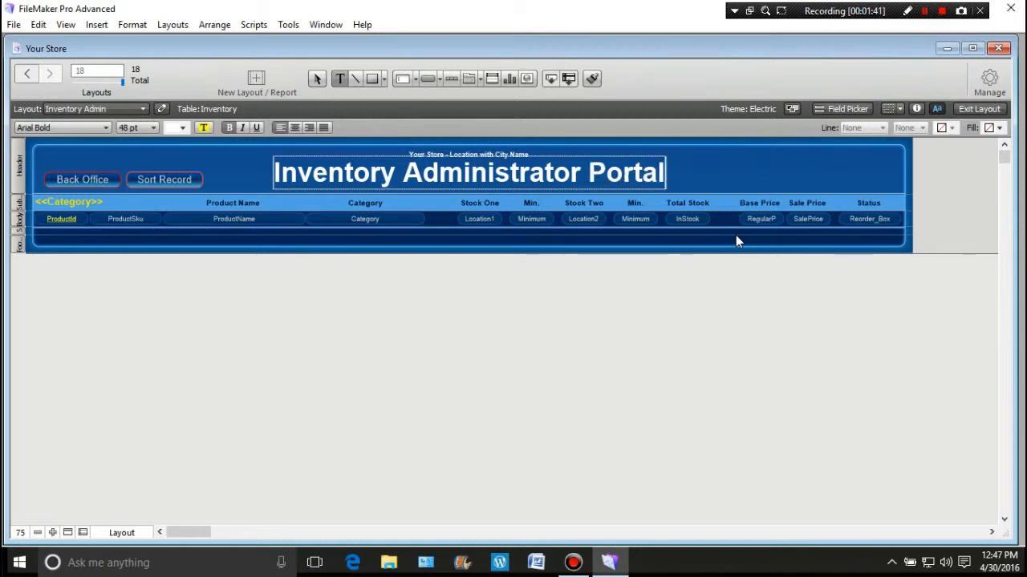
{"action": "left_click", "coordinate": [587, 315]}
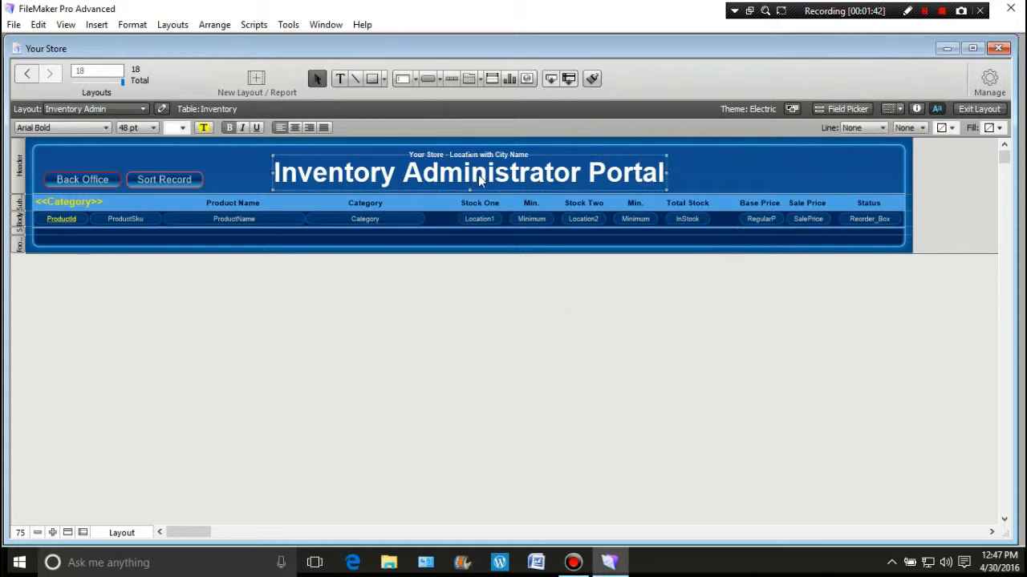
- Reposition the Inventory Administrator Portal title slightly so it sits centred beneath the store location line
{"action": "left_click", "coordinate": [480, 176]}
{"action": "mouse_move", "coordinate": [479, 175]}
{"action": "left_mouse_down"}
{"action": "mouse_move", "coordinate": [488, 181]}
{"action": "mouse_move", "coordinate": [476, 177]}
{"action": "left_mouse_up"}
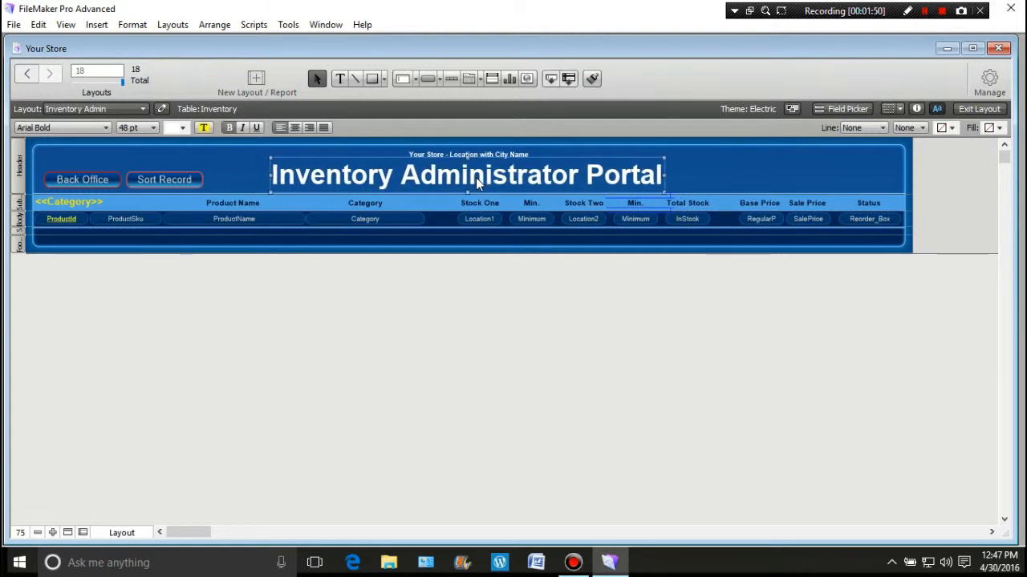
{"action": "key", "text": "Right"}
{"action": "key", "text": "Right"}
{"action": "key", "text": "Right"}
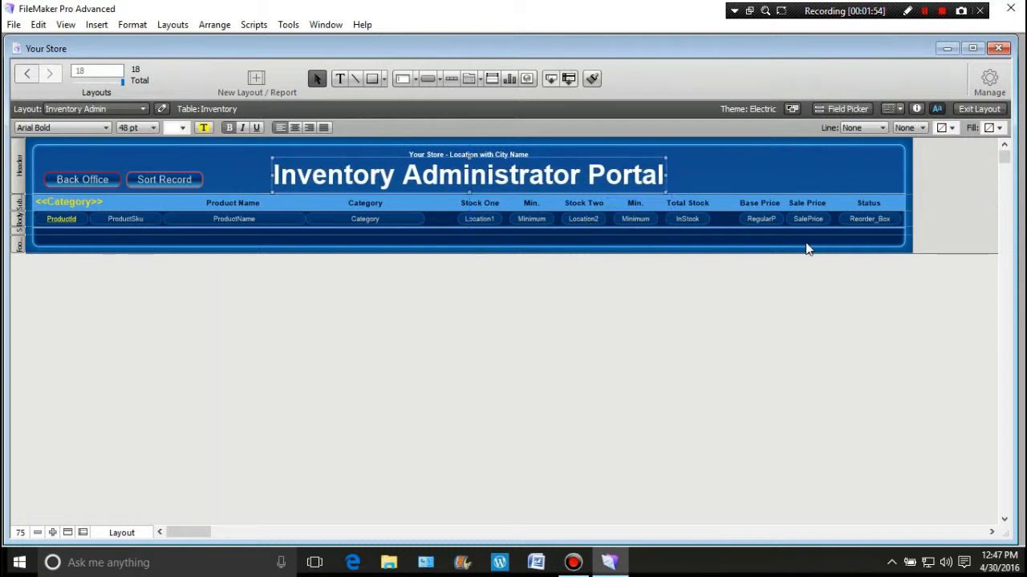
{"action": "key", "text": "Up"}
{"action": "key", "text": "Up"}
{"action": "key", "text": "Up"}
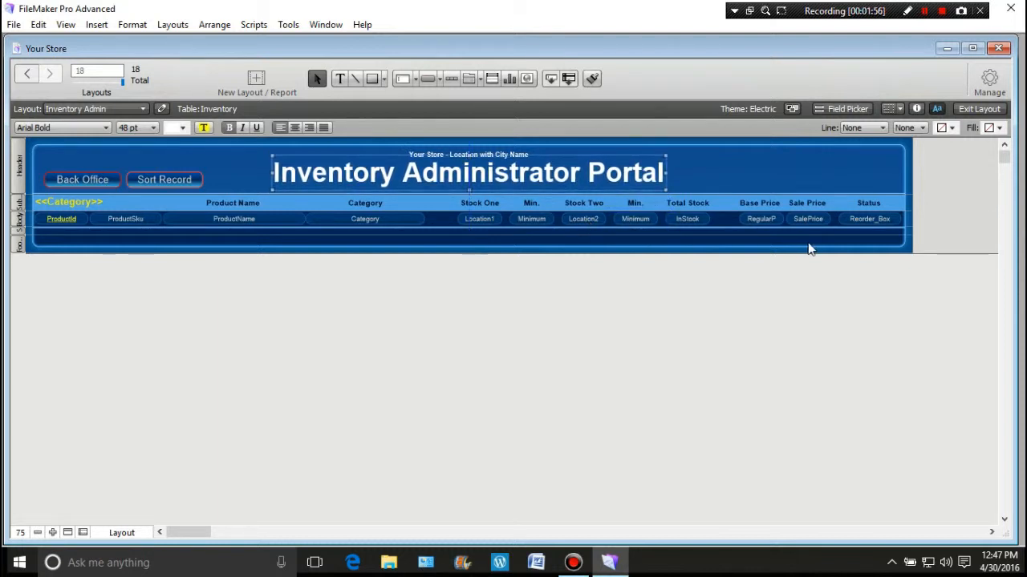
{"action": "left_click", "coordinate": [654, 315]}
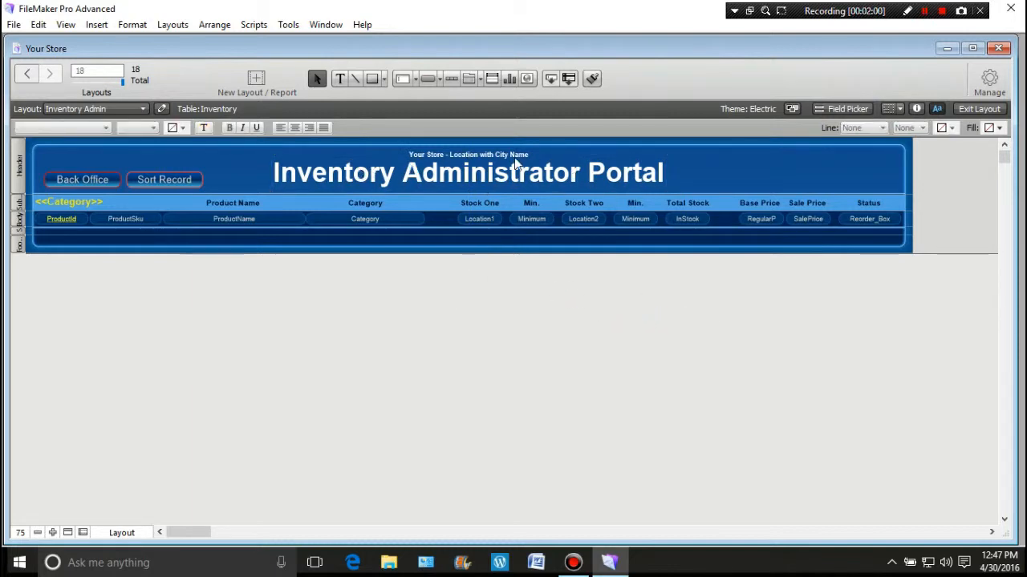
- Check the Inventory layout's title and fields against those of the Inventory Admin layout in layout editing
{"action": "left_click", "coordinate": [143, 108]}
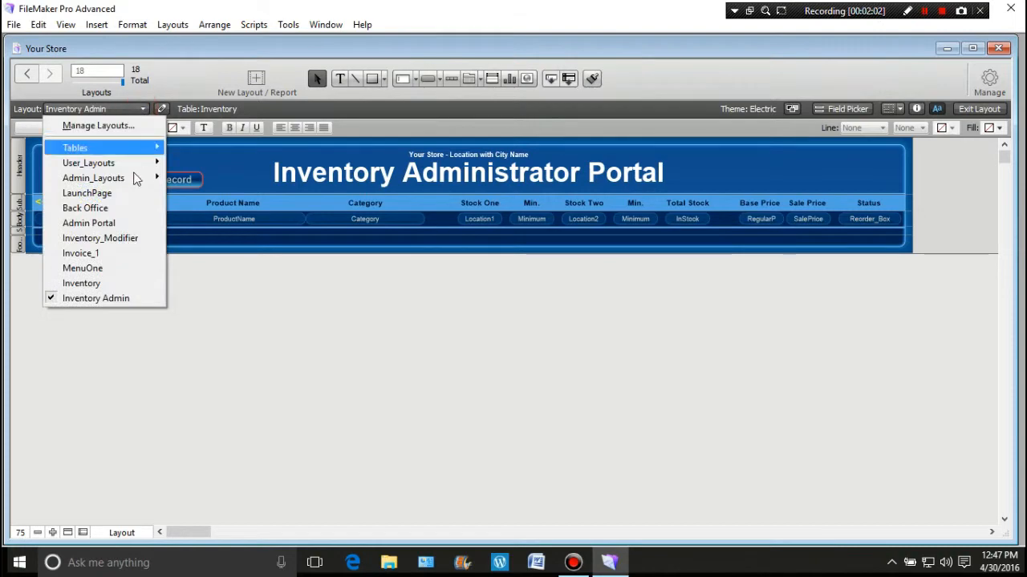
{"action": "left_click", "coordinate": [116, 285]}
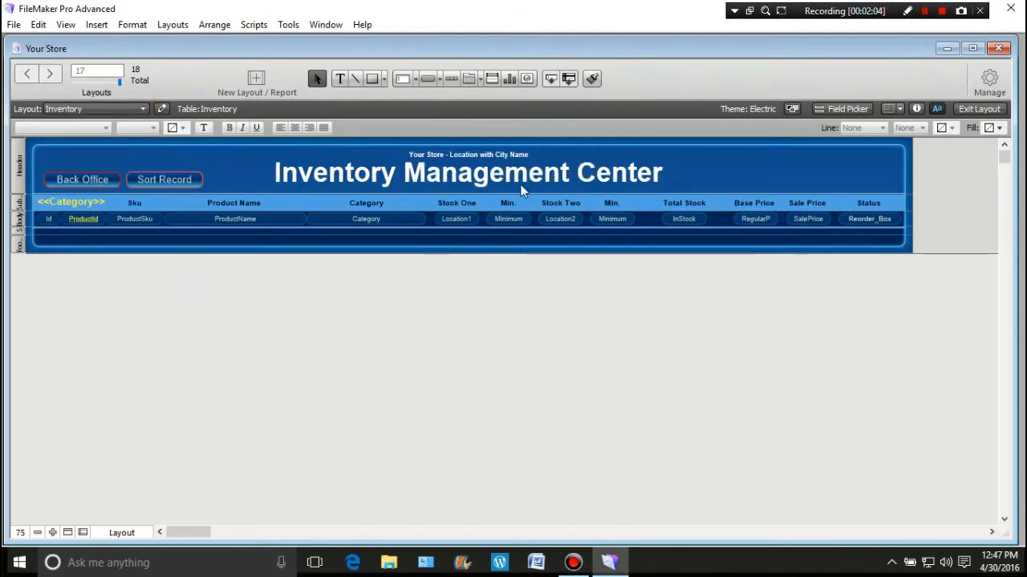
{"action": "left_click", "coordinate": [142, 110]}
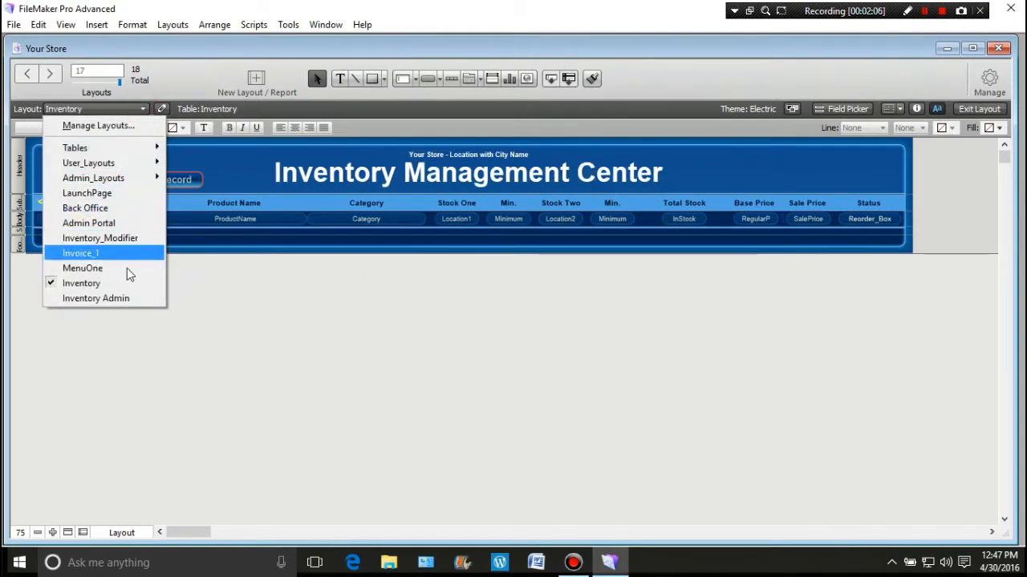
{"action": "left_click", "coordinate": [124, 299]}
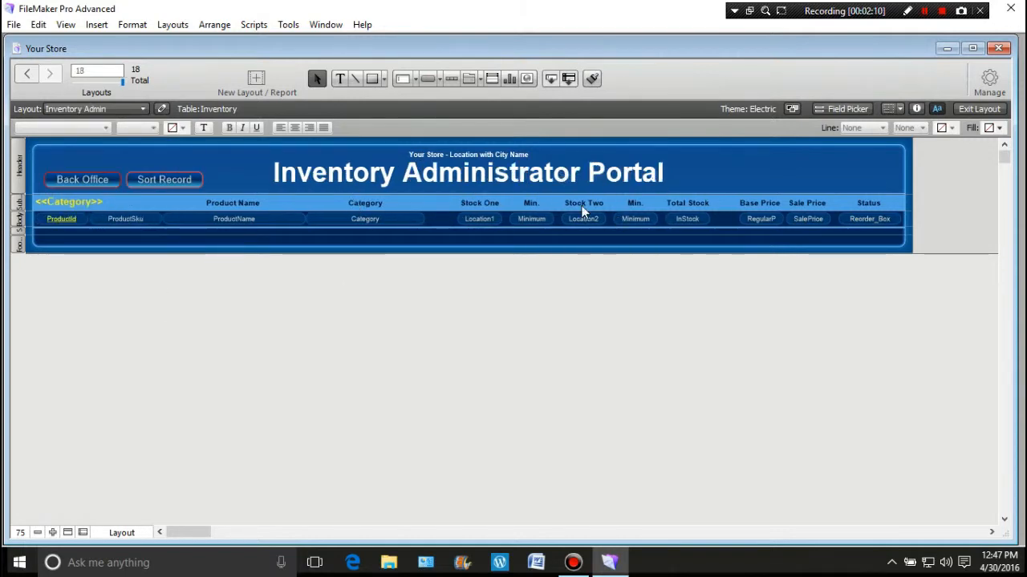
- Leave layout editing and set the Stock One minimum of Hot Dog Plain Bun to 20
{"action": "left_click", "coordinate": [978, 108]}
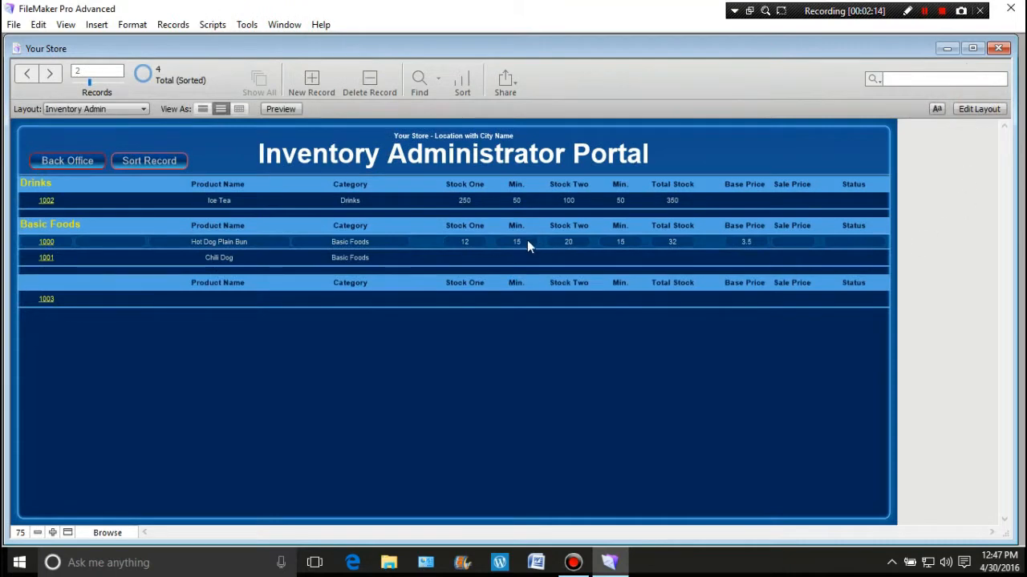
{"action": "left_click", "coordinate": [527, 240]}
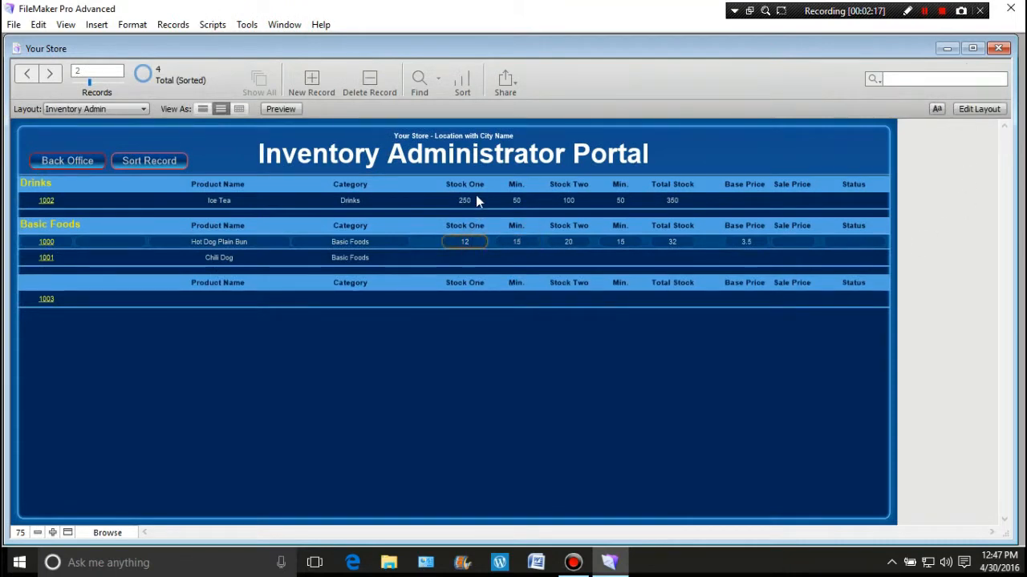
{"action": "left_click", "coordinate": [475, 199]}
{"action": "left_click", "coordinate": [532, 204]}
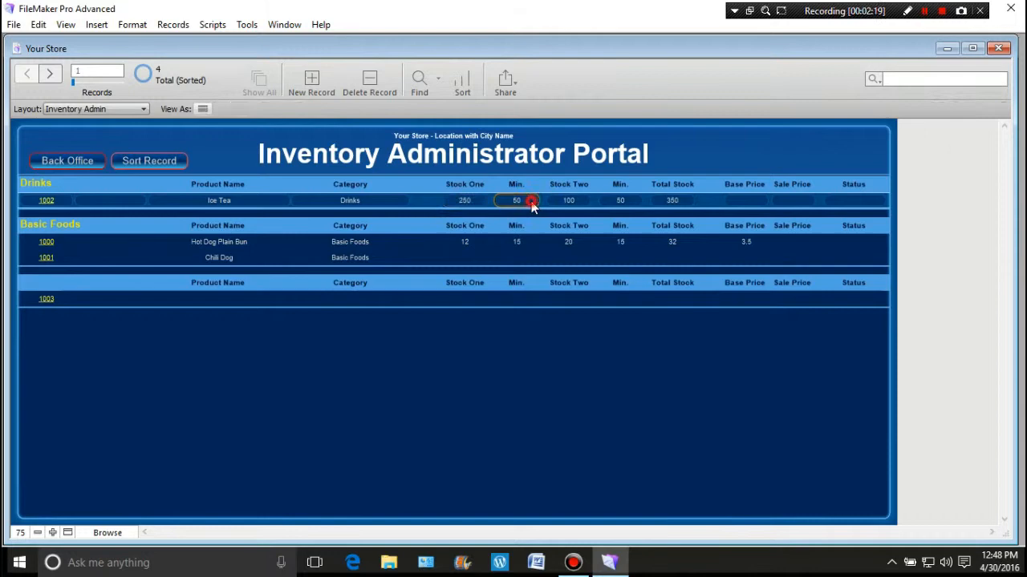
{"action": "left_click", "coordinate": [575, 200]}
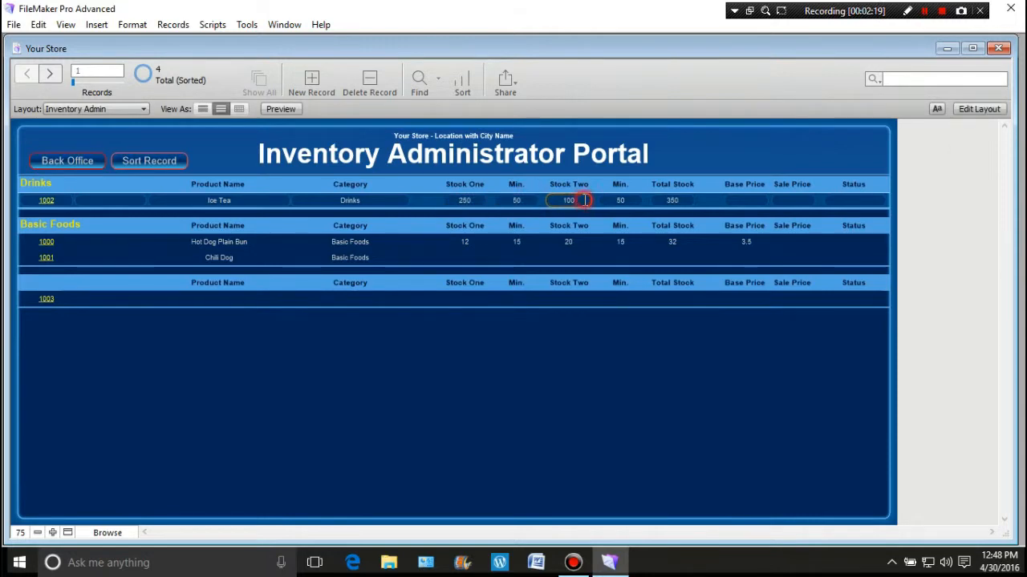
{"action": "left_click", "coordinate": [522, 244]}
{"action": "double_click", "coordinate": [516, 242]}
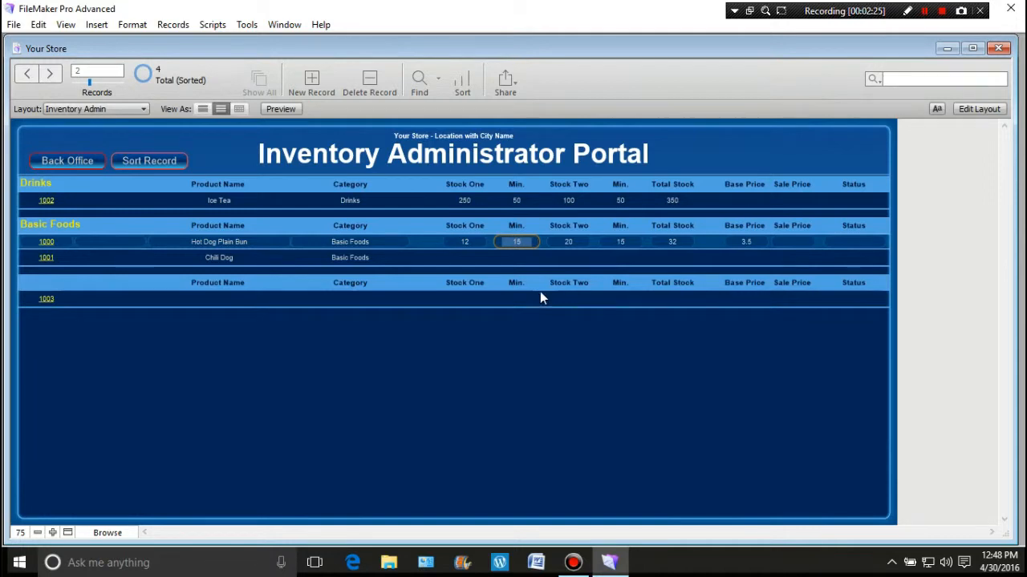
{"action": "type", "text": "20"}
{"action": "left_click", "coordinate": [515, 311]}
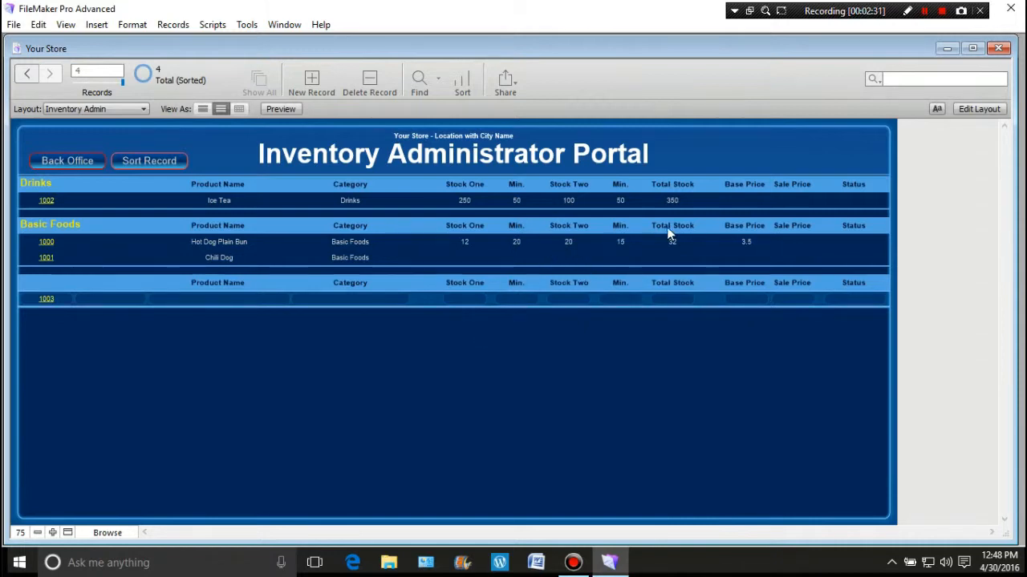
- Switch to the Inventory layout, enter layout editing and open the Script Workspace for the solution's scripts
{"action": "left_click", "coordinate": [143, 109]}
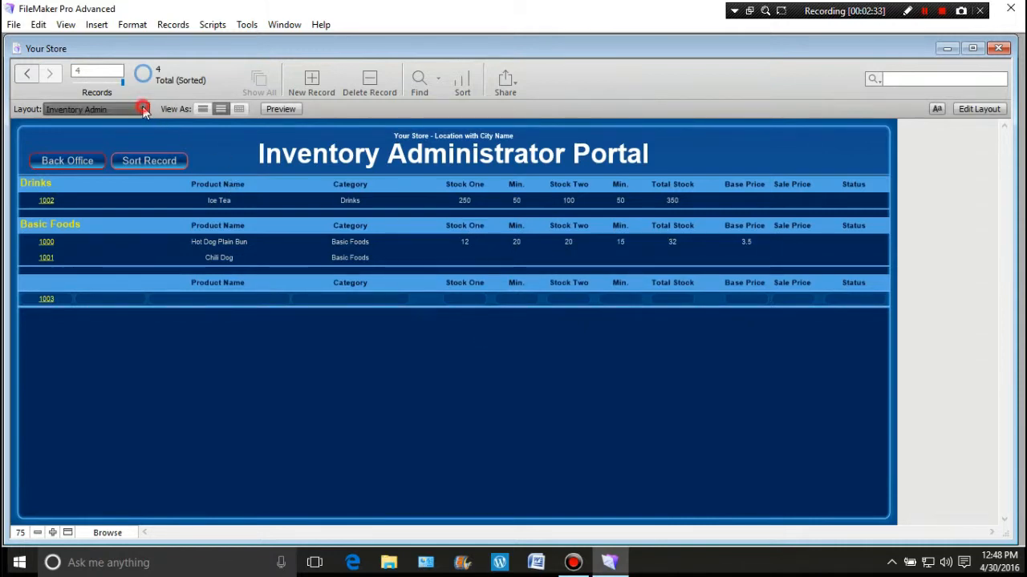
{"action": "left_click", "coordinate": [122, 259]}
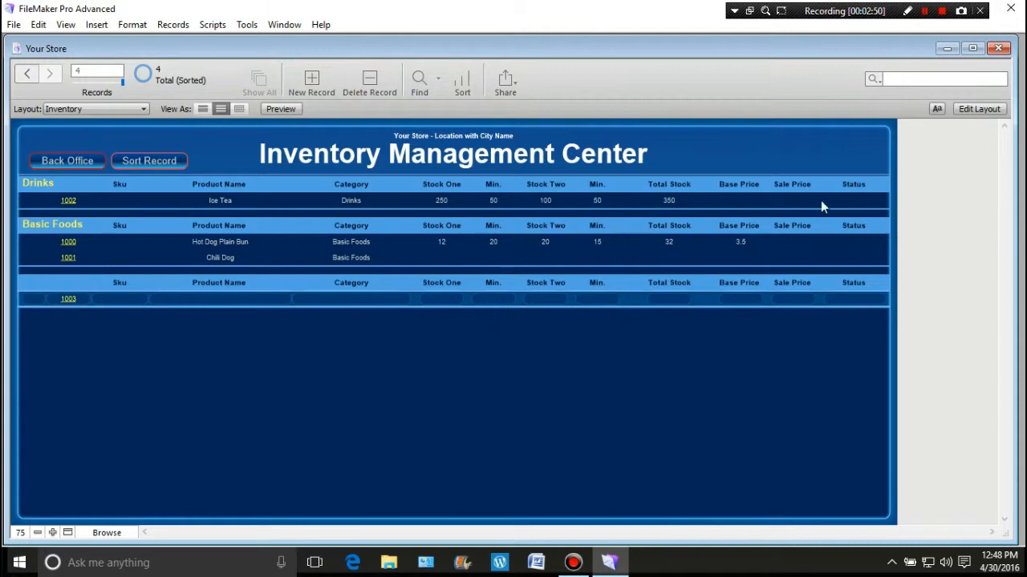
{"action": "left_click", "coordinate": [973, 108]}
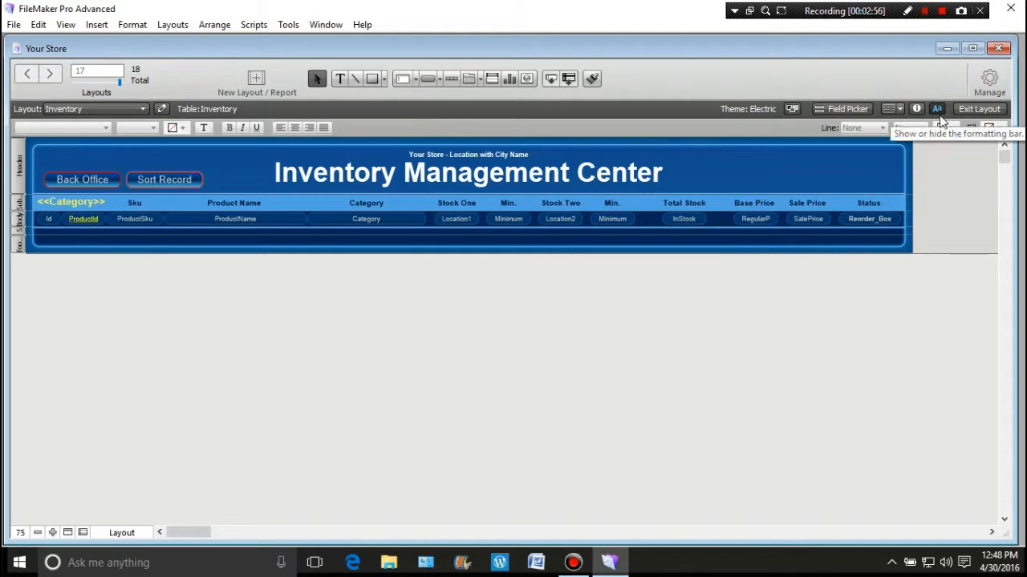
{"action": "left_click", "coordinate": [989, 80]}
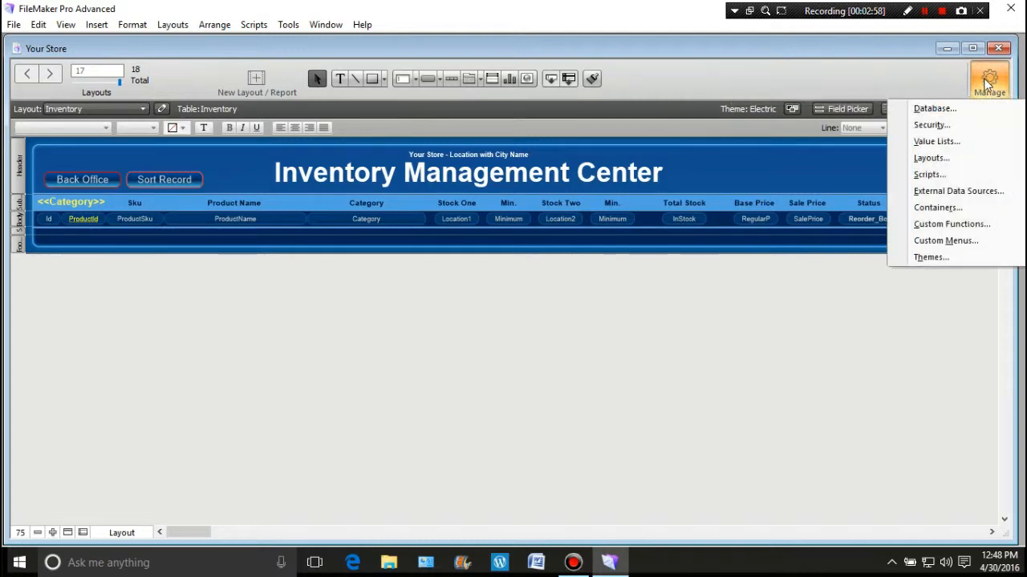
{"action": "left_click", "coordinate": [931, 174]}
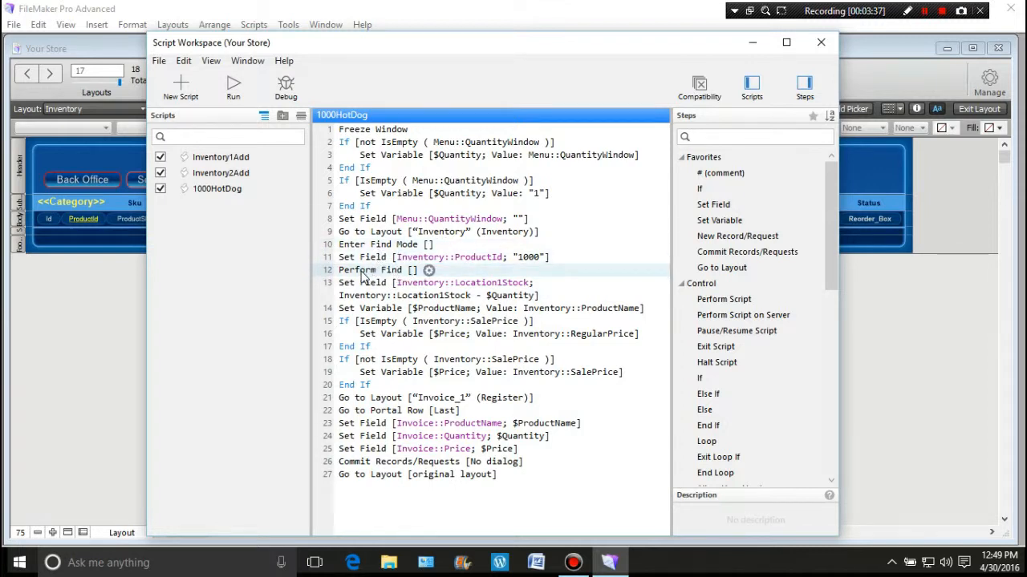
- Insert an If step after Perform Find in the 1000HotDog script with the condition Inventory::Location1Stock ≤ Inventory::Minimum
{"action": "left_click", "coordinate": [362, 272]}
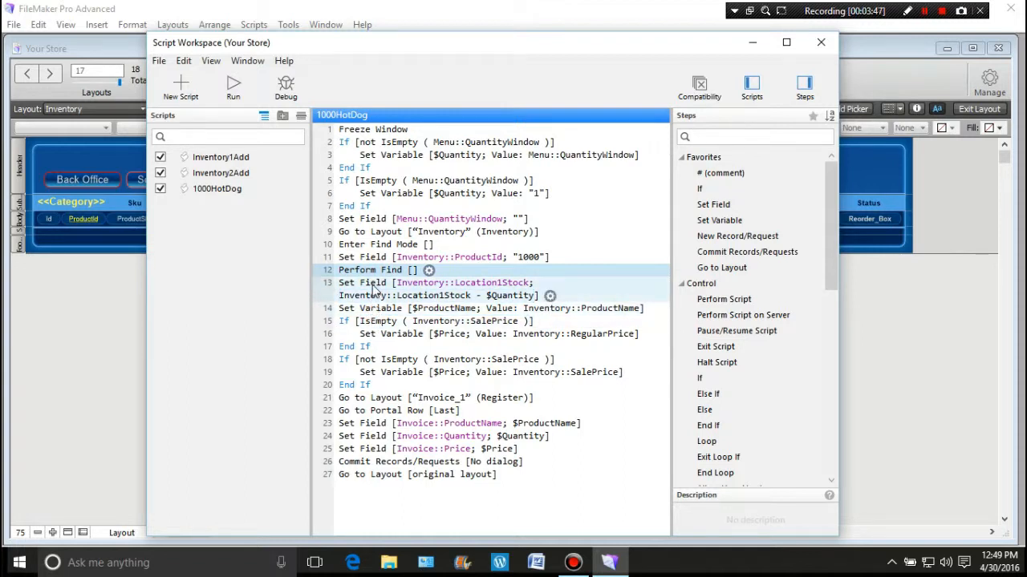
{"action": "double_click", "coordinate": [700, 190]}
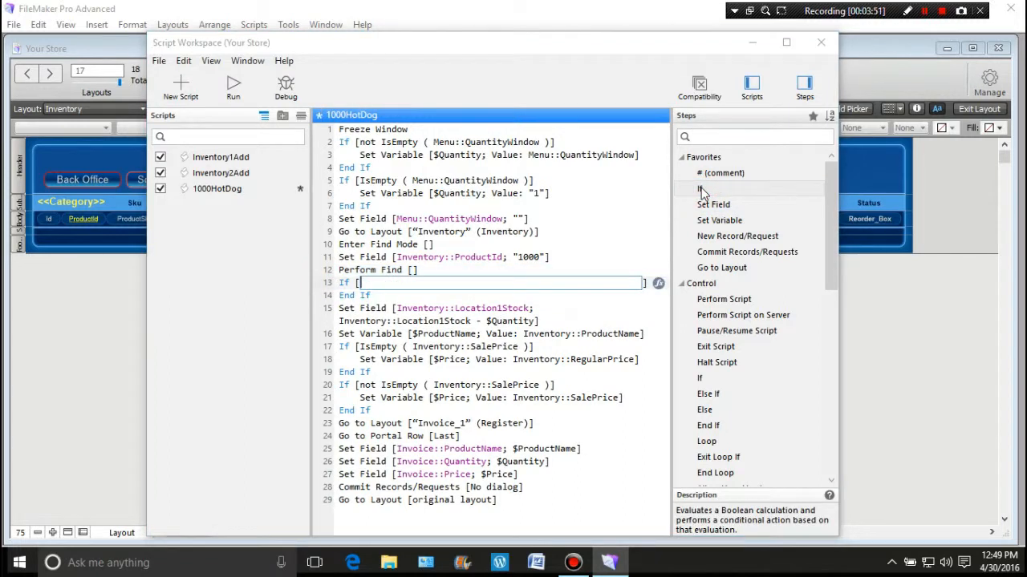
{"action": "left_click", "coordinate": [658, 285]}
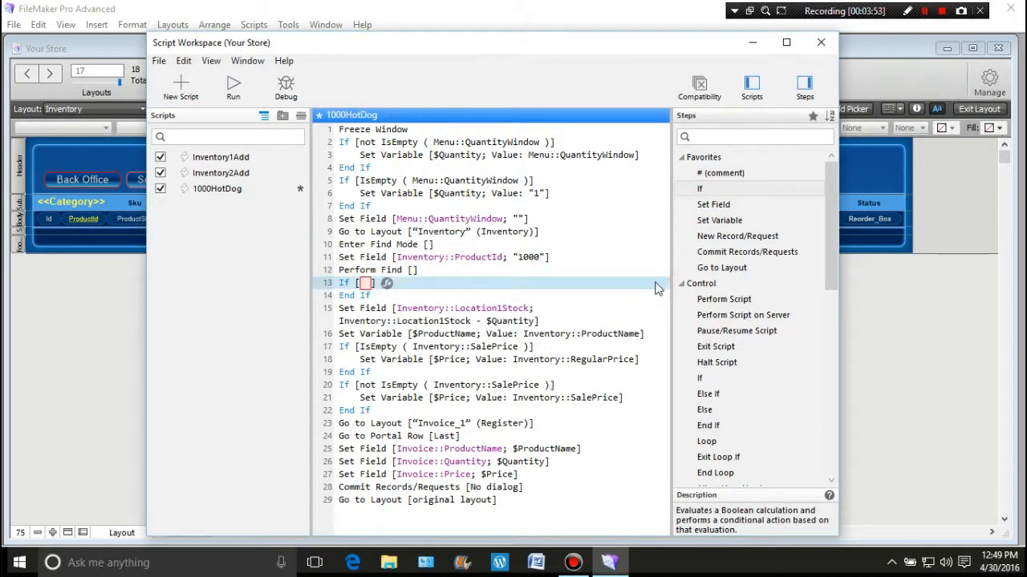
{"action": "left_click", "coordinate": [387, 284]}
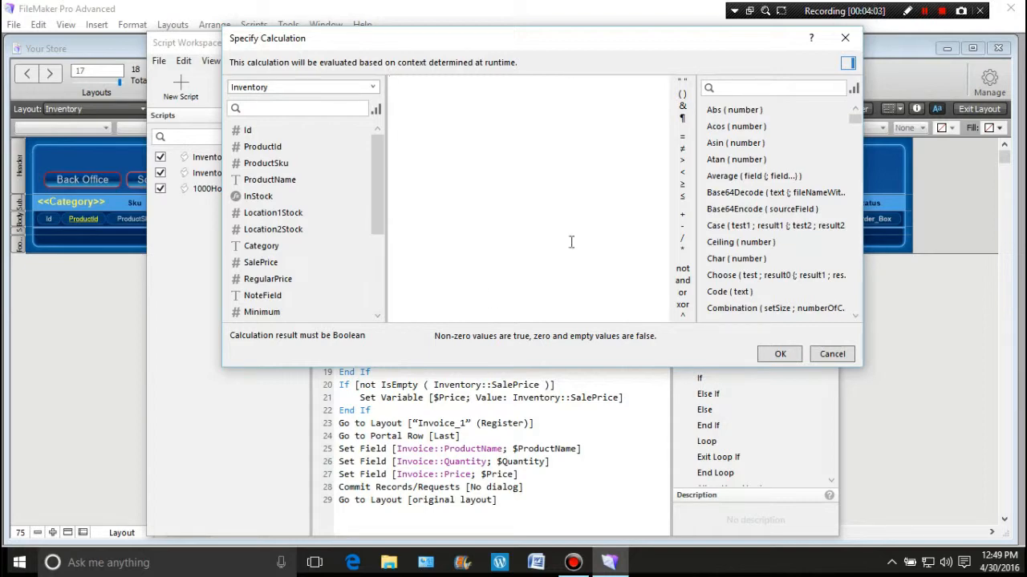
{"action": "left_click_drag", "start_coordinate": [590, 41], "coordinate": [490, 52]}
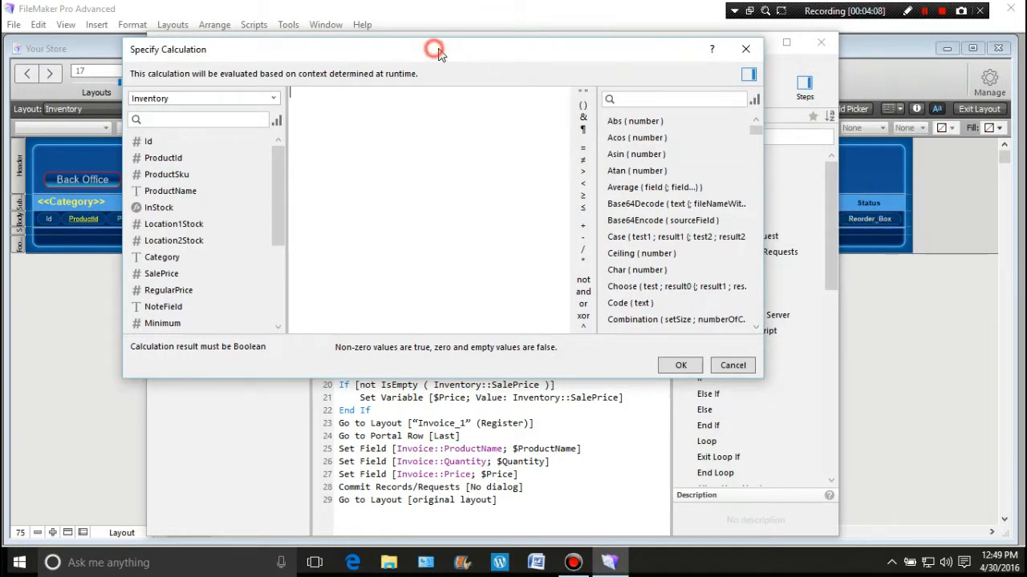
{"action": "left_click_drag", "start_coordinate": [435, 48], "coordinate": [642, 49]}
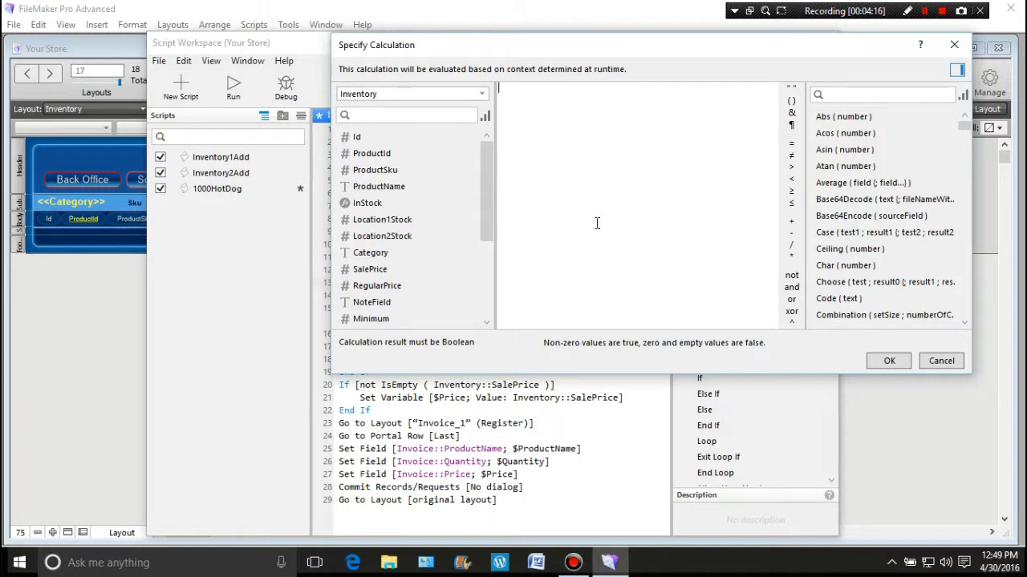
{"action": "double_click", "coordinate": [401, 220]}
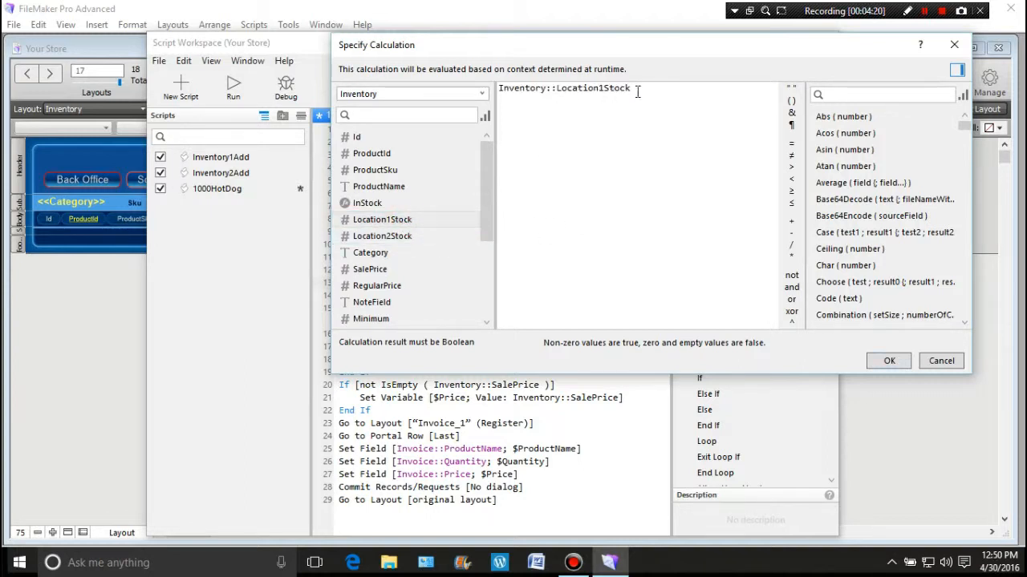
{"action": "left_click", "coordinate": [791, 205]}
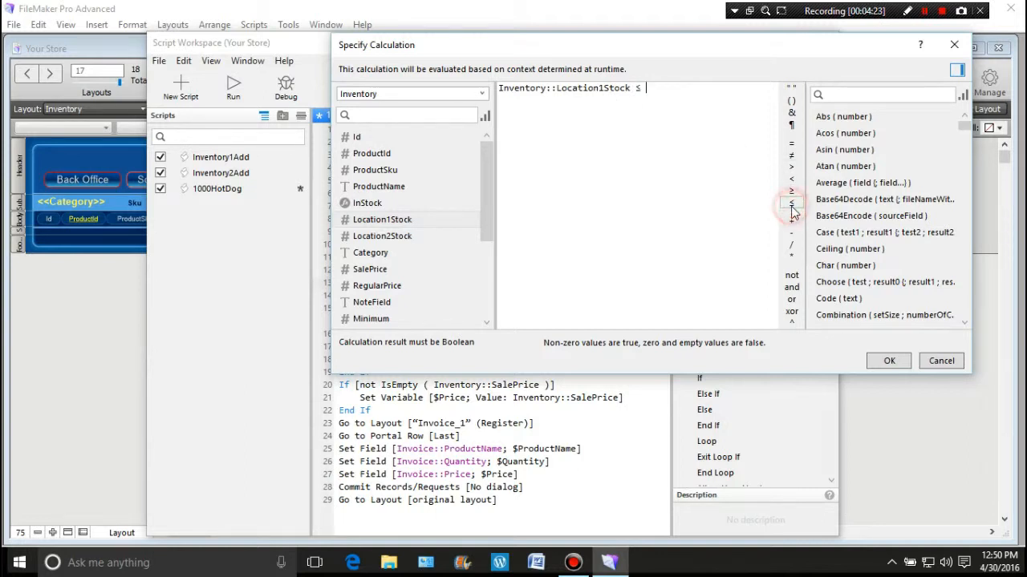
{"action": "double_click", "coordinate": [389, 319]}
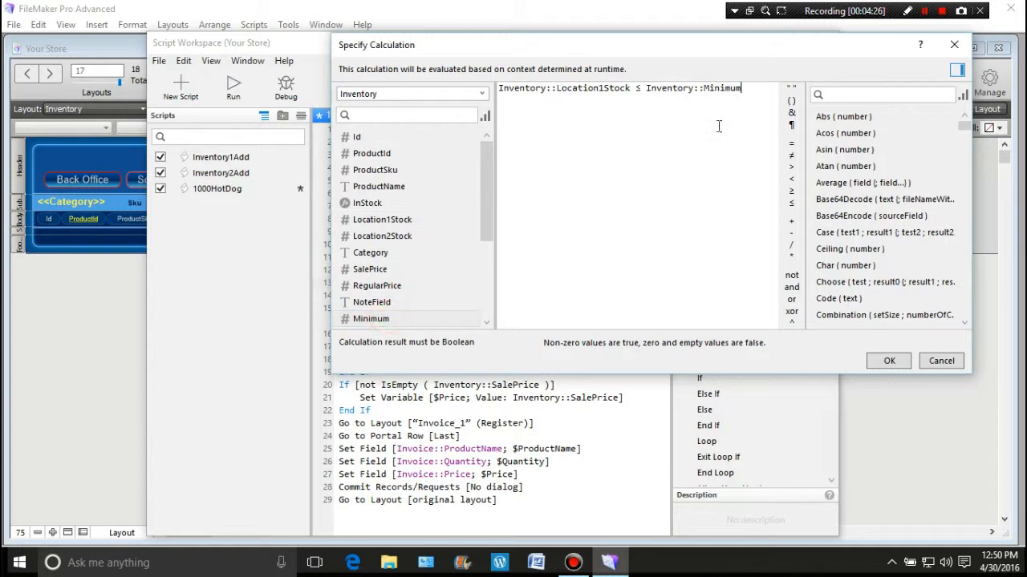
{"action": "left_click", "coordinate": [888, 361]}
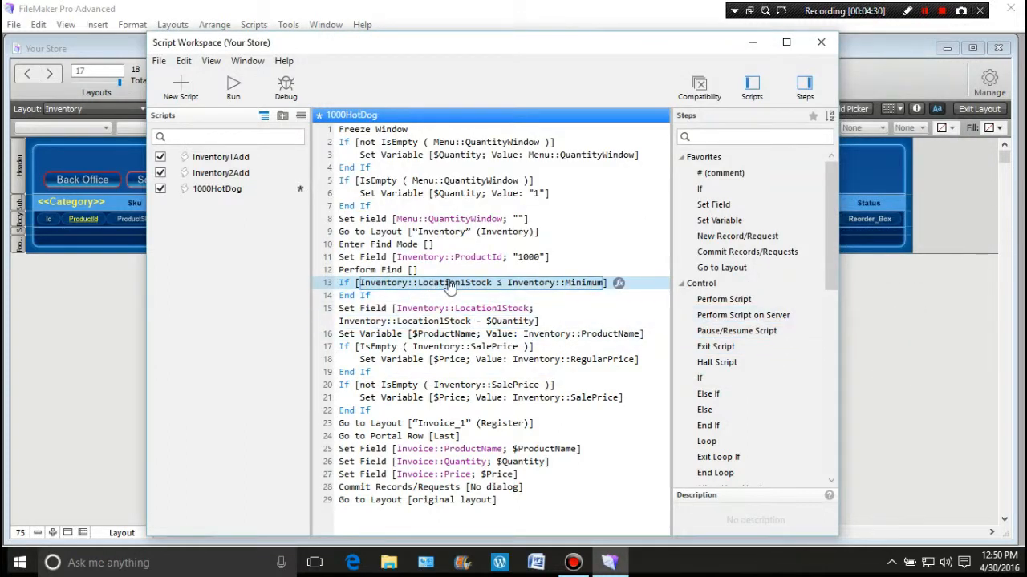
- Add a Set Field step inside the new If block that sets Inventory::Reorder_Box to "Low Stock"
{"action": "left_click", "coordinate": [712, 207]}
{"action": "double_click", "coordinate": [712, 207]}
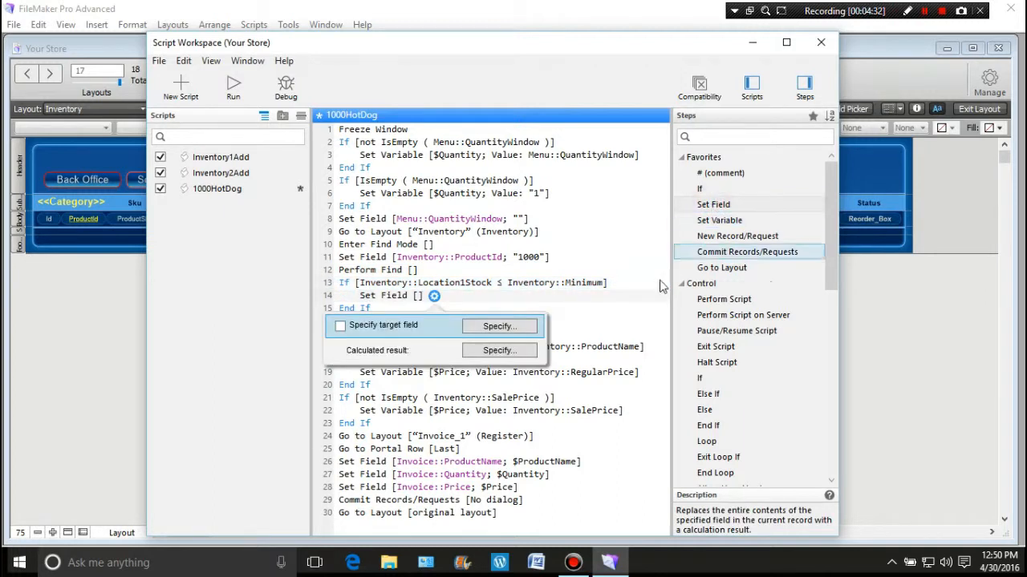
{"action": "left_click", "coordinate": [486, 328]}
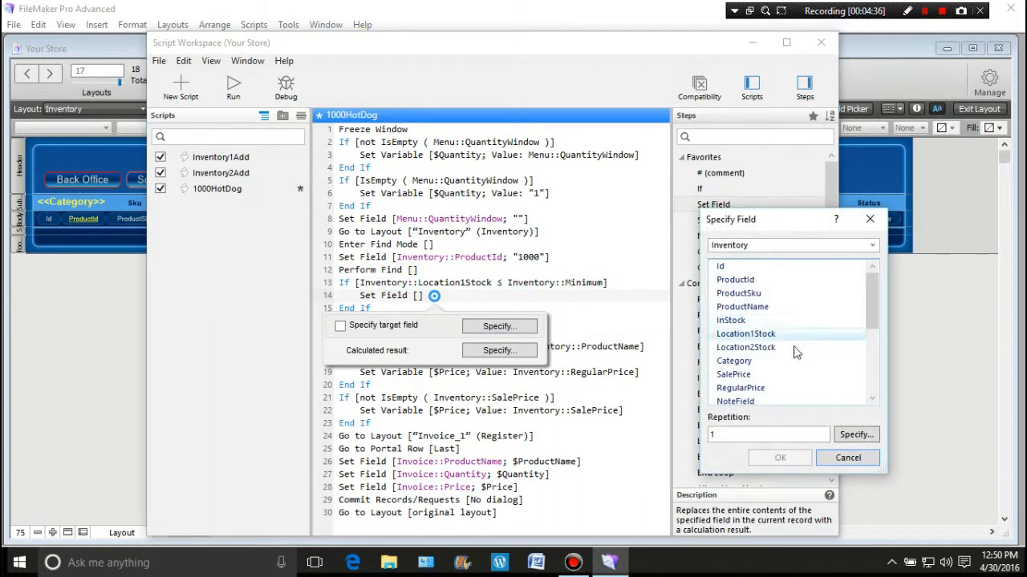
{"action": "scroll", "coordinate": [798, 353], "scroll_direction": "down", "scroll_amount": 5}
{"action": "double_click", "coordinate": [775, 389]}
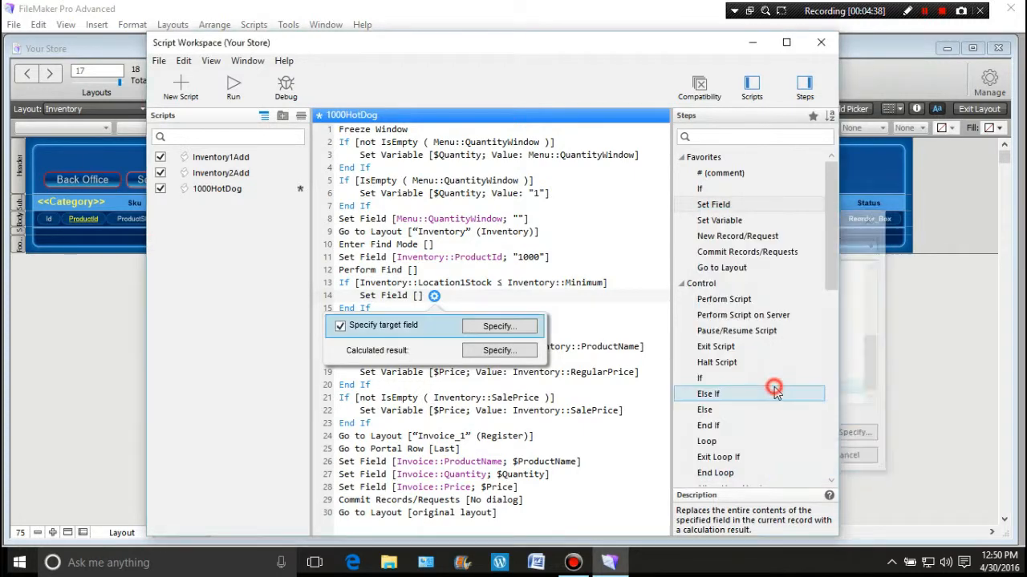
{"action": "left_click", "coordinate": [528, 353]}
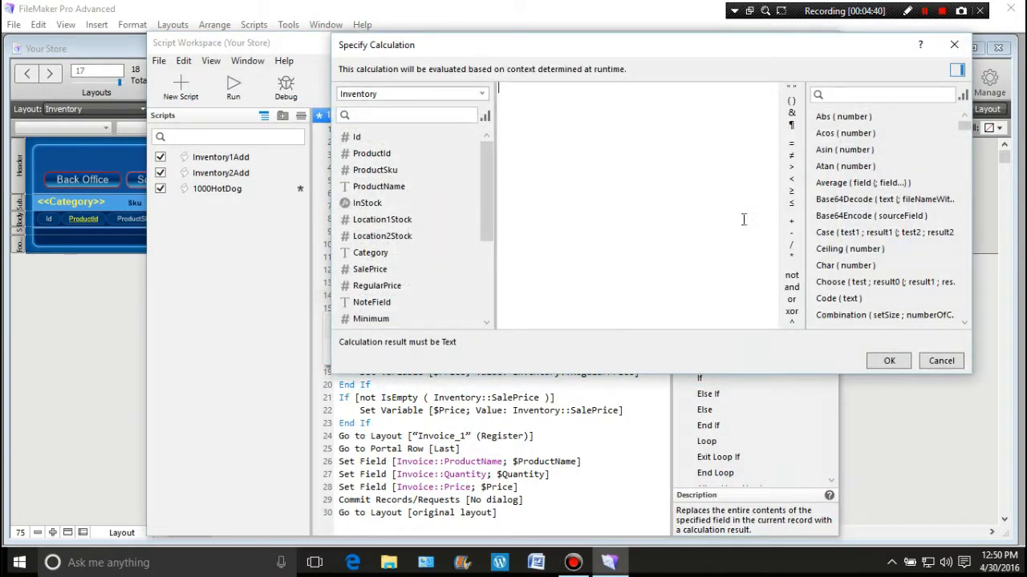
{"action": "left_click", "coordinate": [793, 86]}
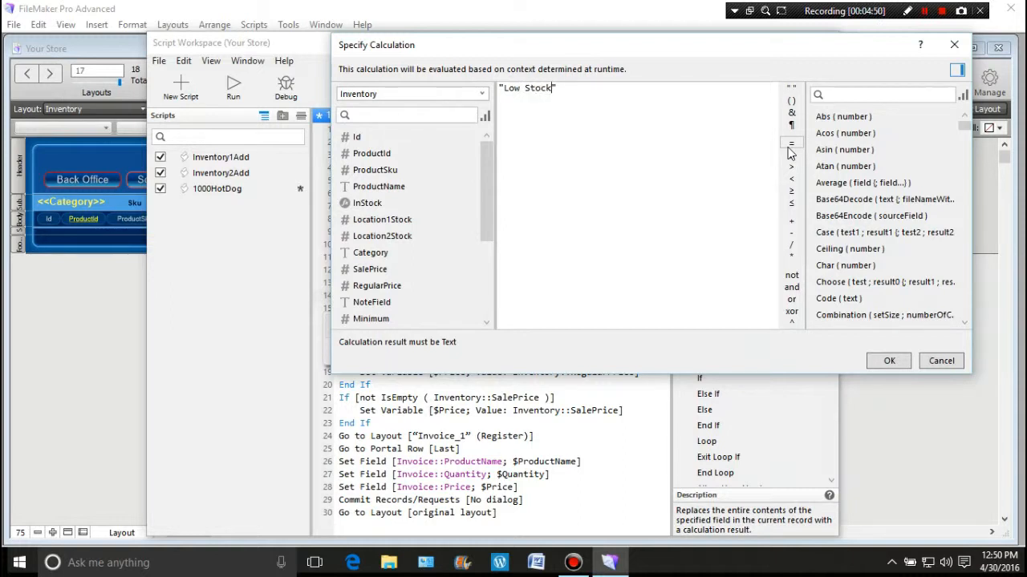
{"action": "left_click", "coordinate": [884, 361]}
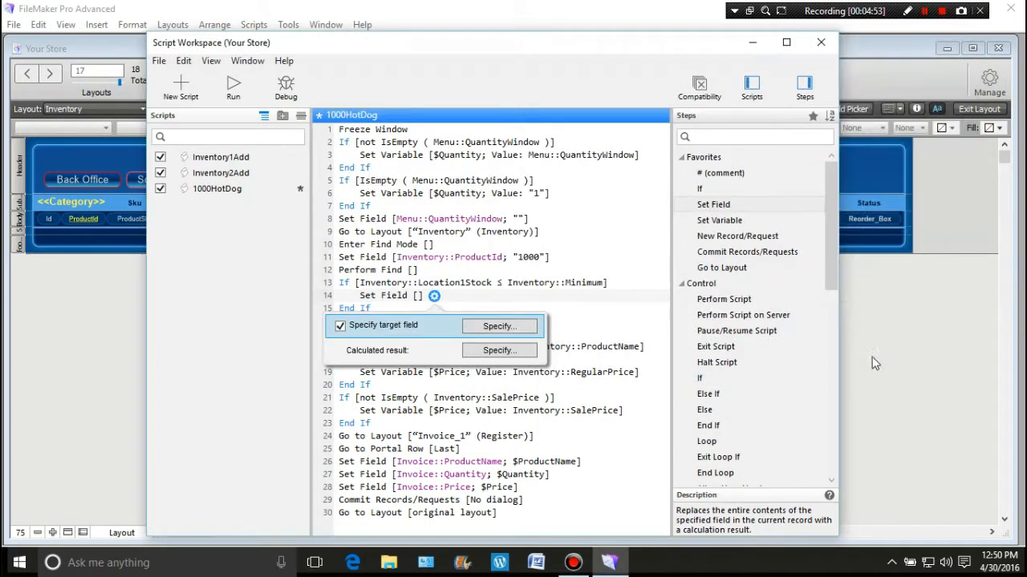
{"action": "left_click", "coordinate": [579, 313]}
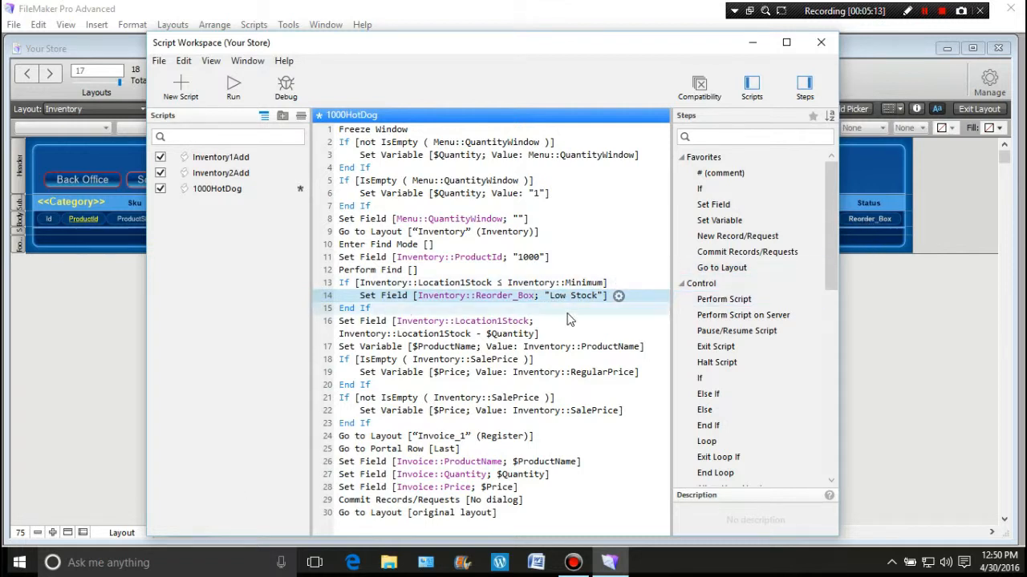
- Insert a second If step after the Low Stock block's End If, starting its condition with Inventory::Location1Stock ≥ Inventory::Minimum
{"action": "left_click", "coordinate": [352, 313]}
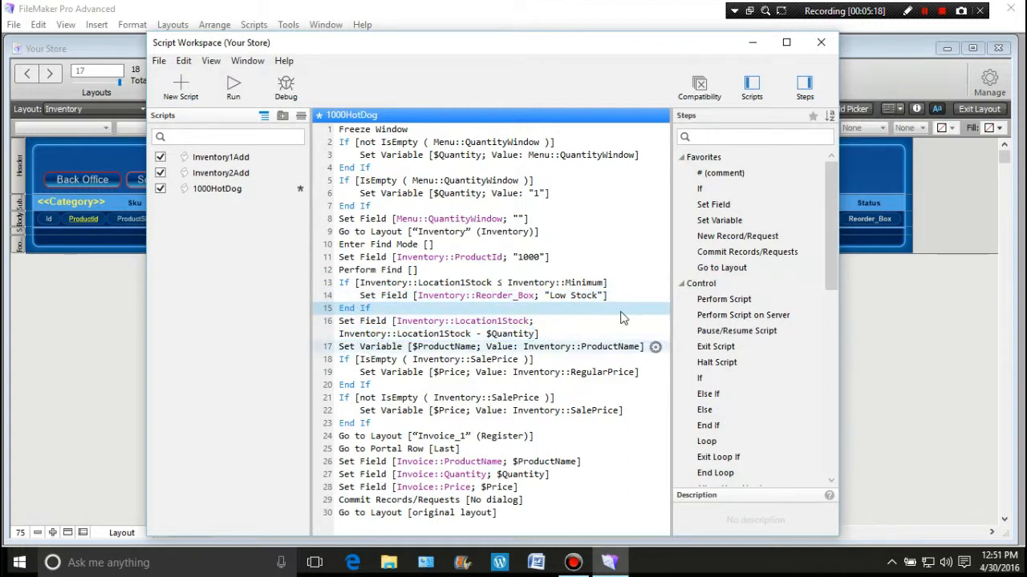
{"action": "double_click", "coordinate": [709, 192]}
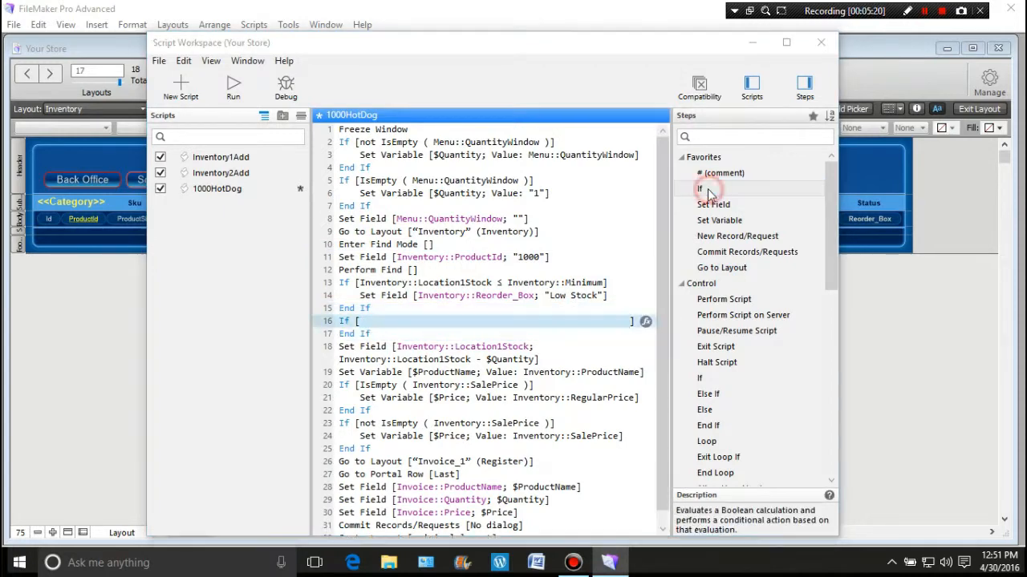
{"action": "left_click", "coordinate": [648, 322]}
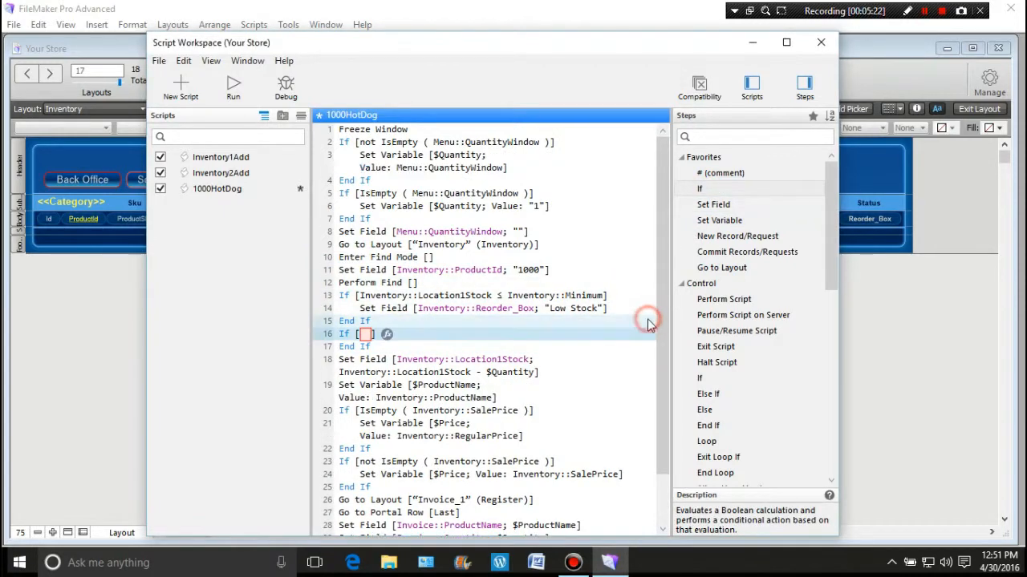
{"action": "left_click", "coordinate": [387, 334]}
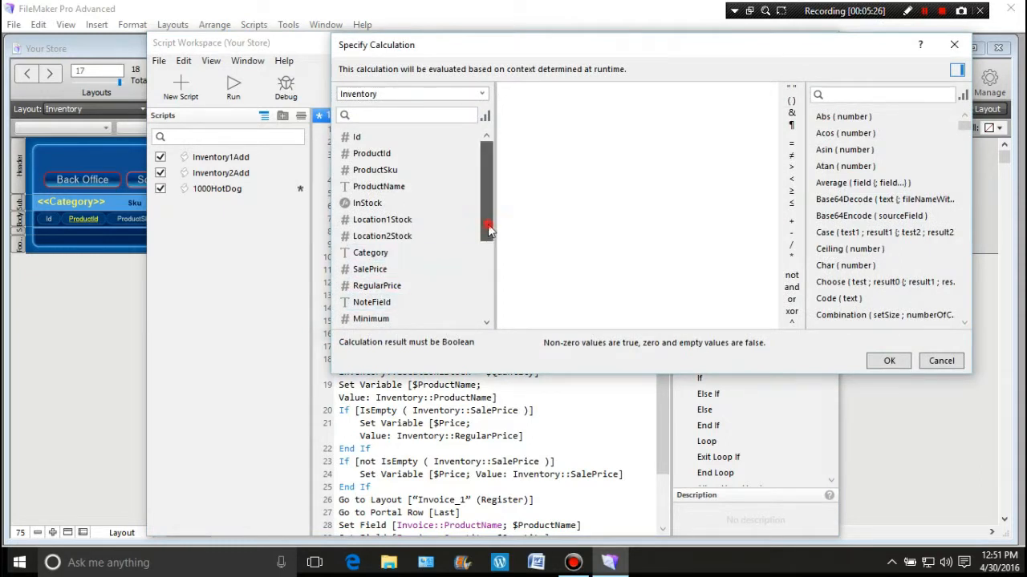
{"action": "double_click", "coordinate": [411, 224]}
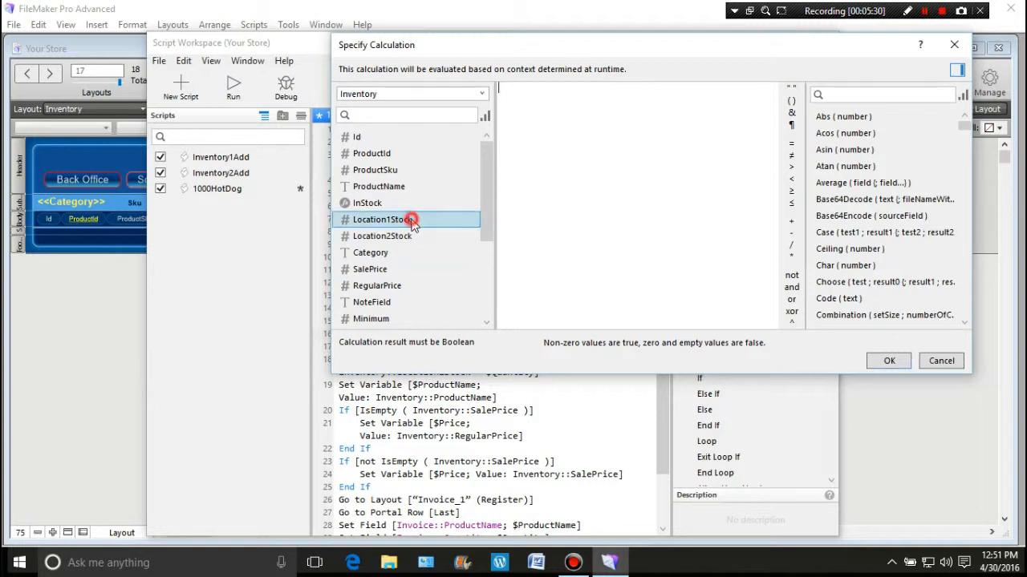
{"action": "left_click", "coordinate": [791, 194]}
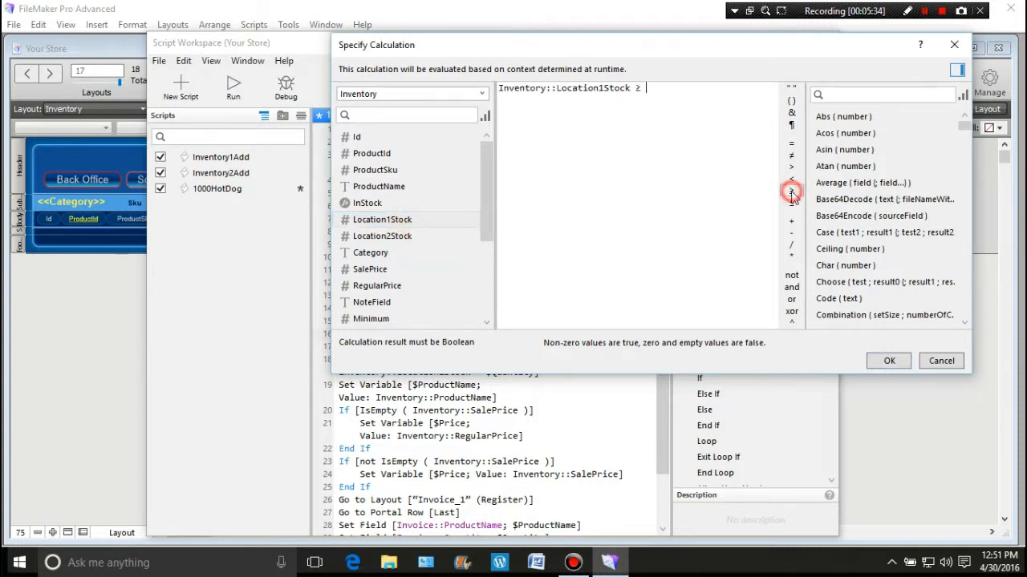
{"action": "double_click", "coordinate": [415, 321]}
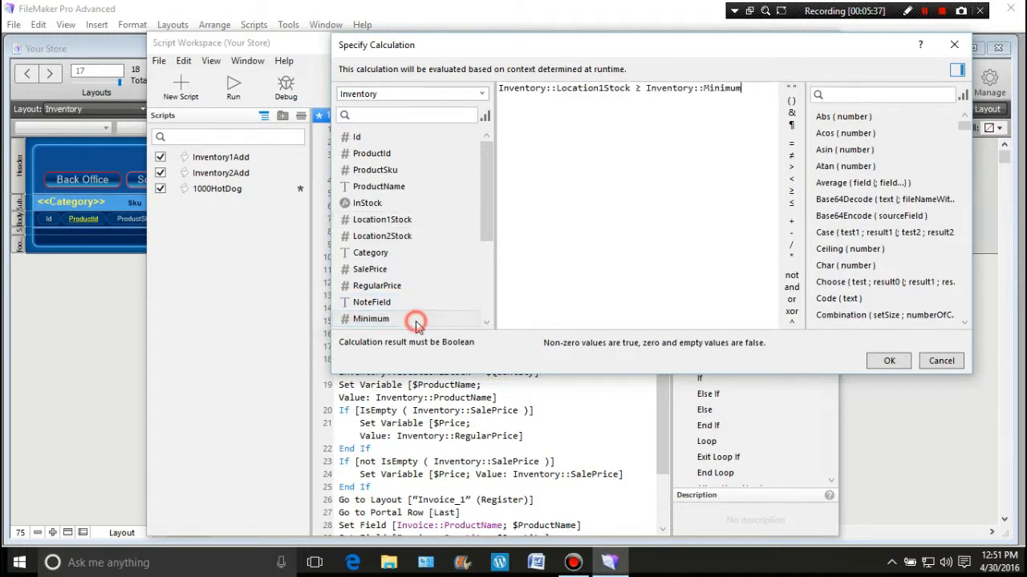
- Extend the second If condition with "and Inventory::Location2Stock ≥ Inventory::Minimum2" and accept the calculation
{"action": "left_click", "coordinate": [792, 288]}
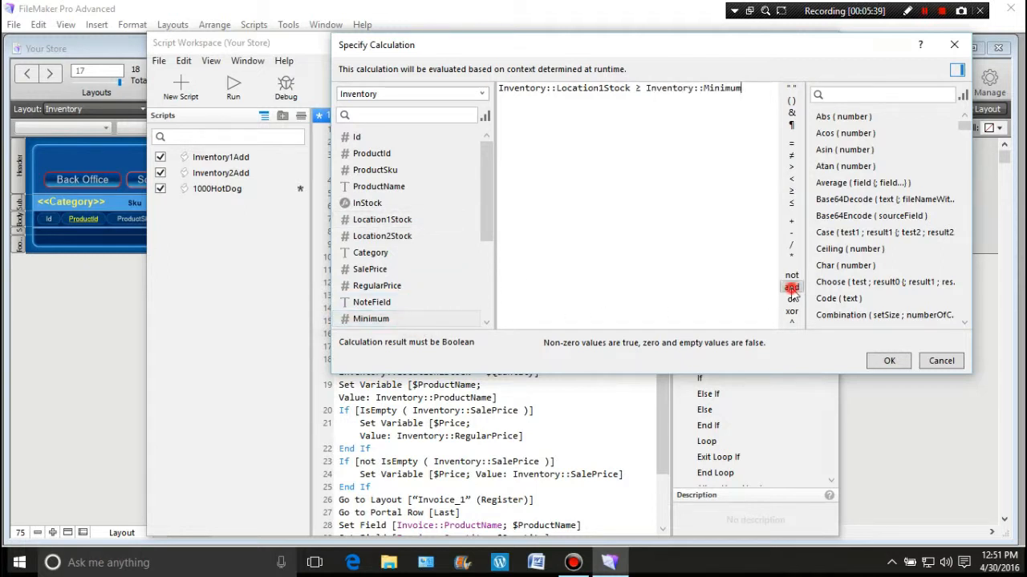
{"action": "double_click", "coordinate": [423, 238]}
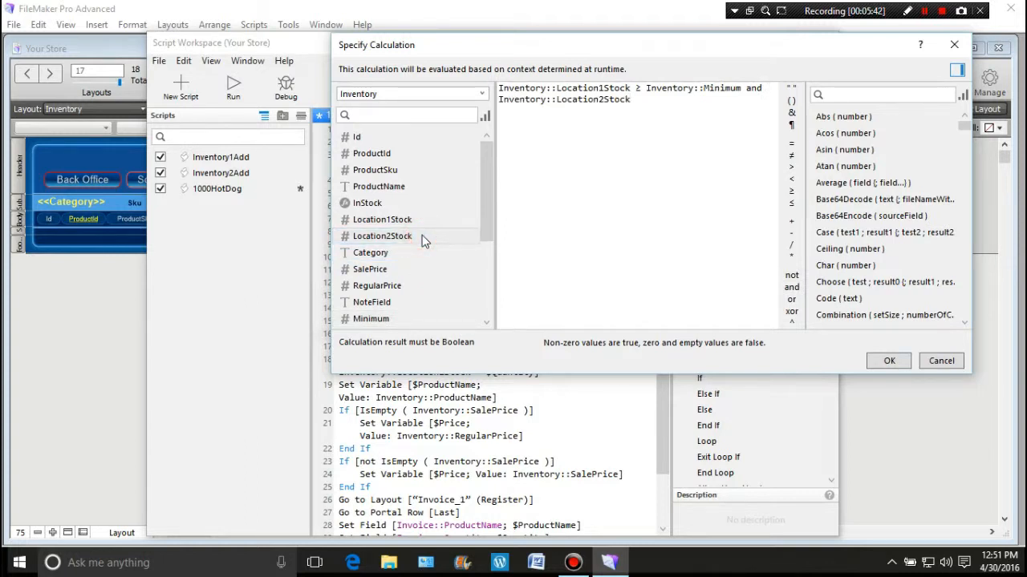
{"action": "left_click_drag", "start_coordinate": [486, 232], "coordinate": [487, 249]}
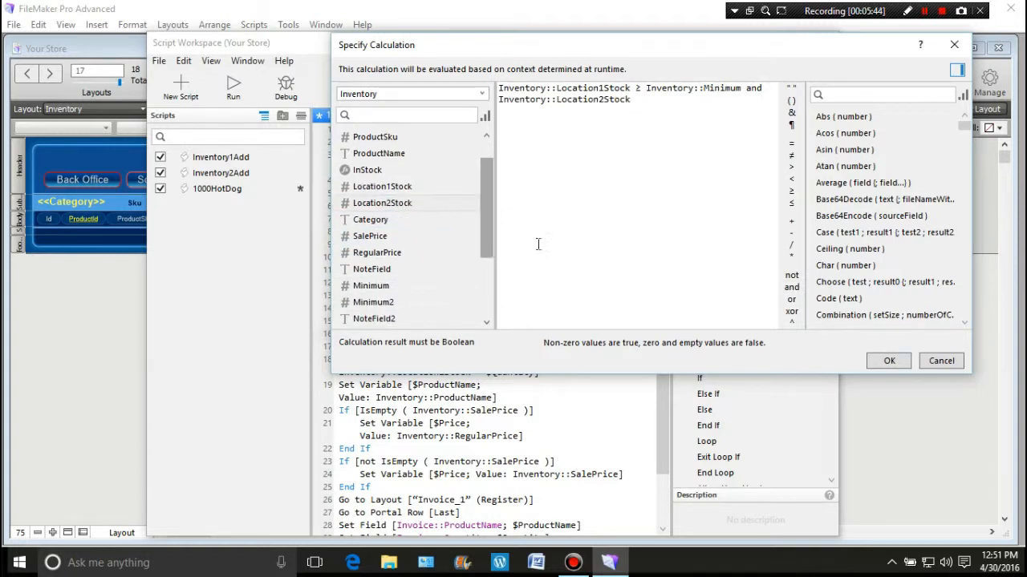
{"action": "left_click", "coordinate": [791, 191]}
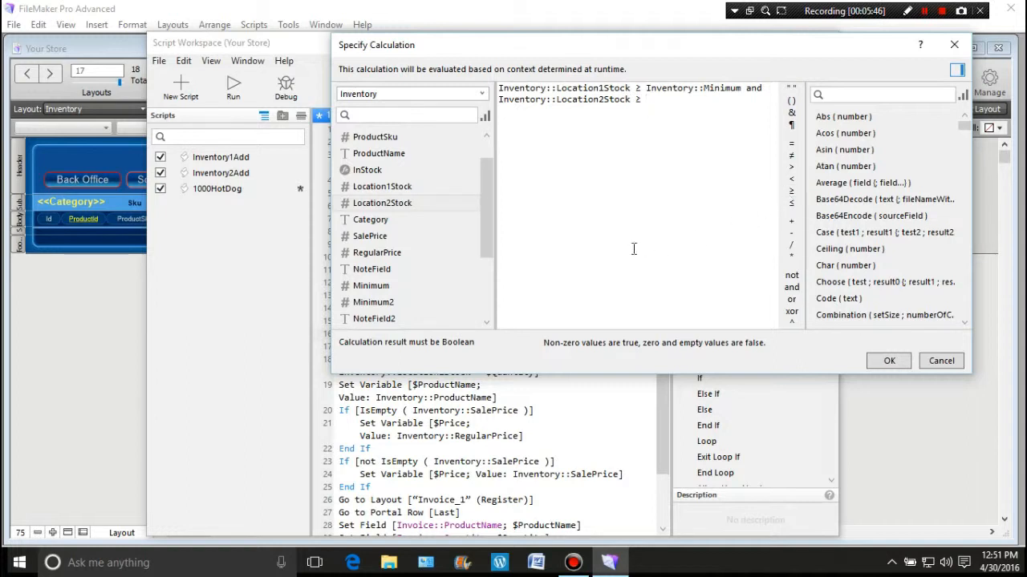
{"action": "double_click", "coordinate": [407, 302]}
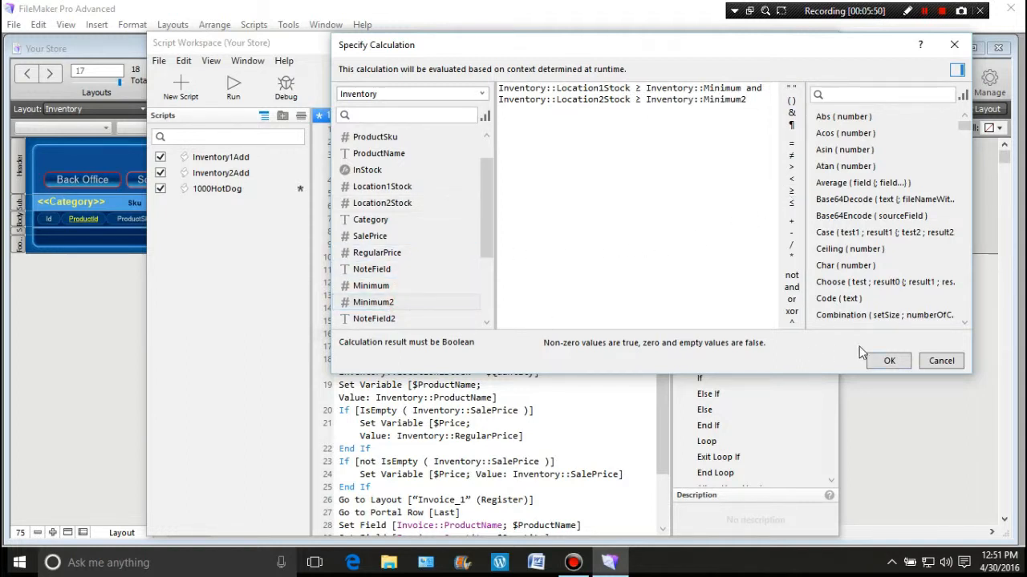
{"action": "left_click", "coordinate": [876, 360]}
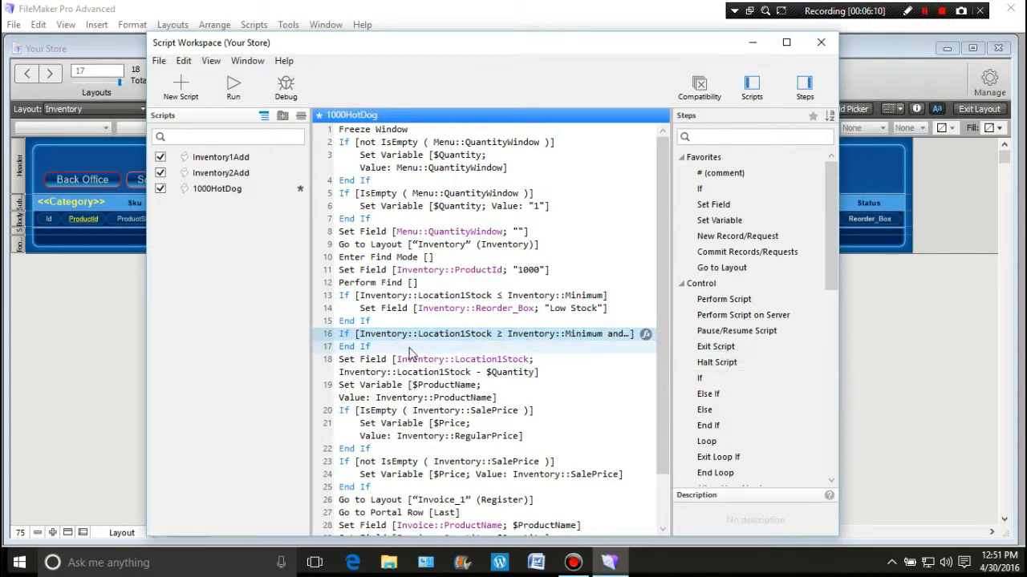
- Add a Set Field step inside the second If block that sets Inventory::Reorder_Box to an empty string ("")
{"action": "double_click", "coordinate": [735, 206]}
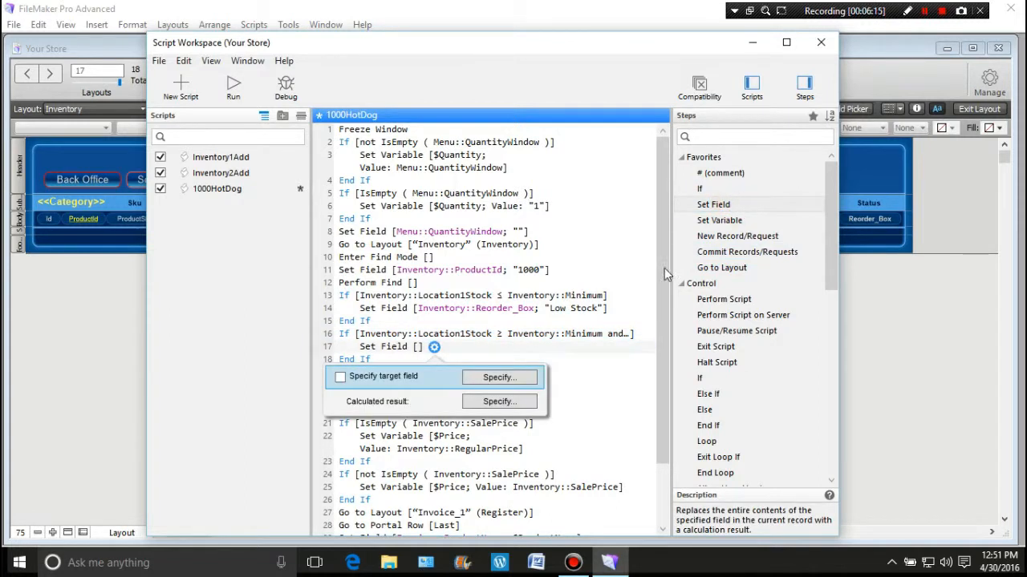
{"action": "left_click", "coordinate": [511, 377]}
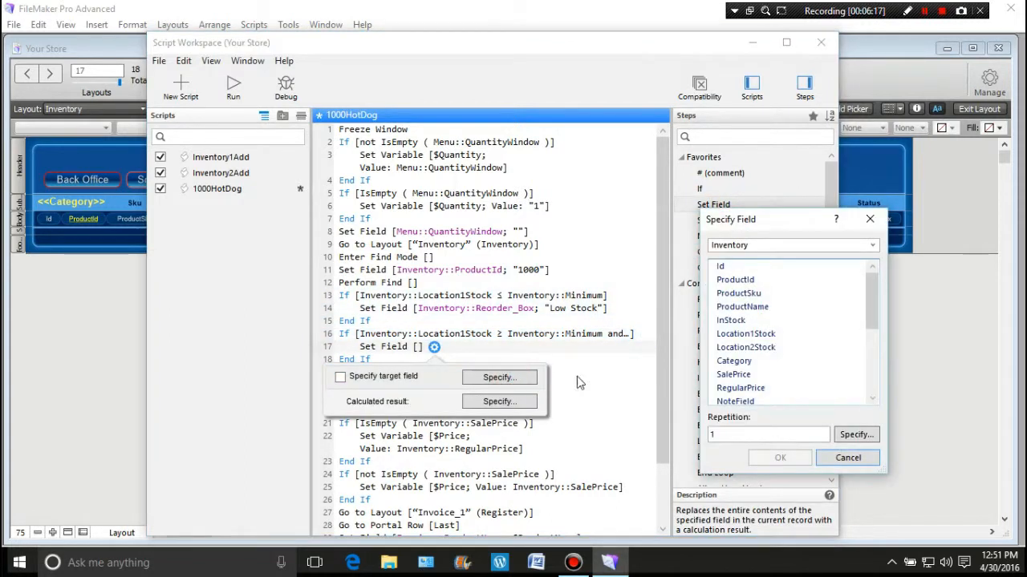
{"action": "scroll", "coordinate": [757, 373], "scroll_direction": "down", "scroll_amount": 5}
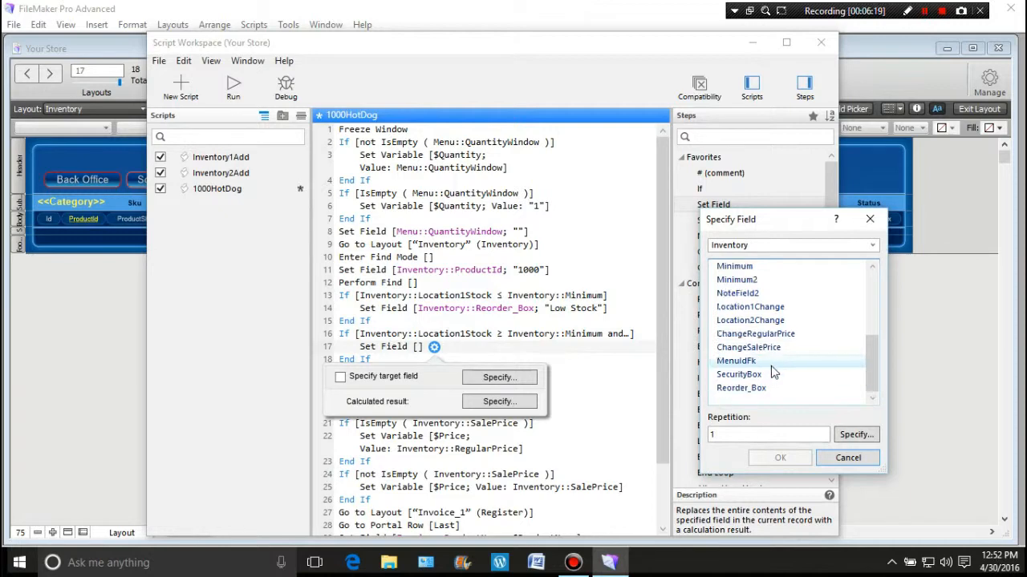
{"action": "double_click", "coordinate": [741, 388]}
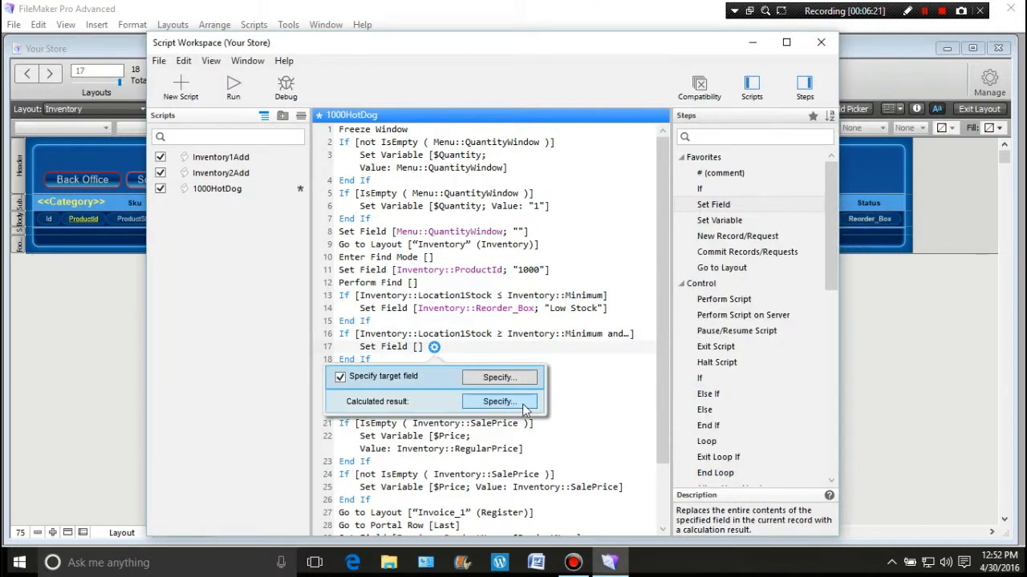
{"action": "left_click", "coordinate": [520, 403]}
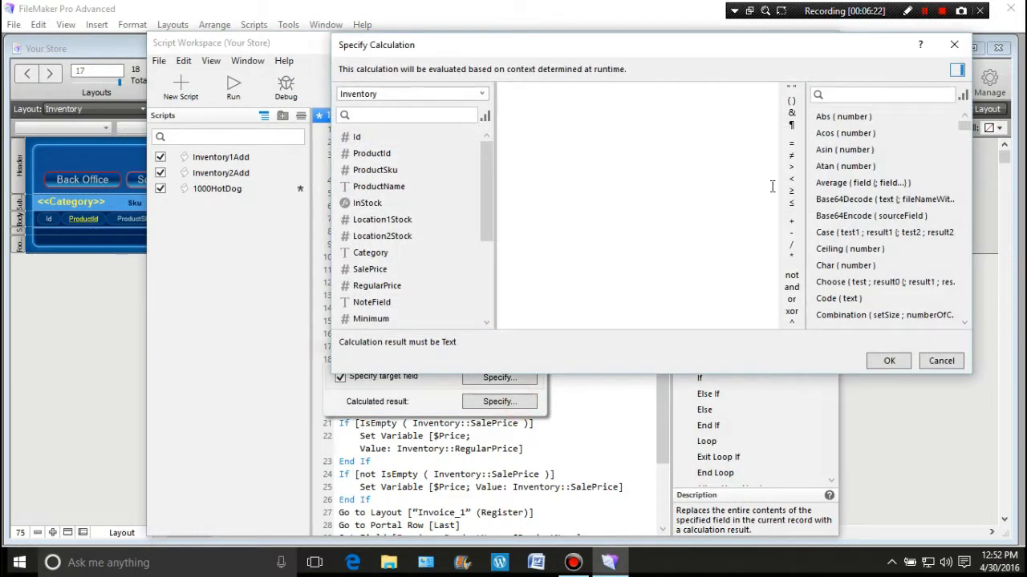
{"action": "left_click", "coordinate": [791, 87]}
{"action": "left_click", "coordinate": [901, 361]}
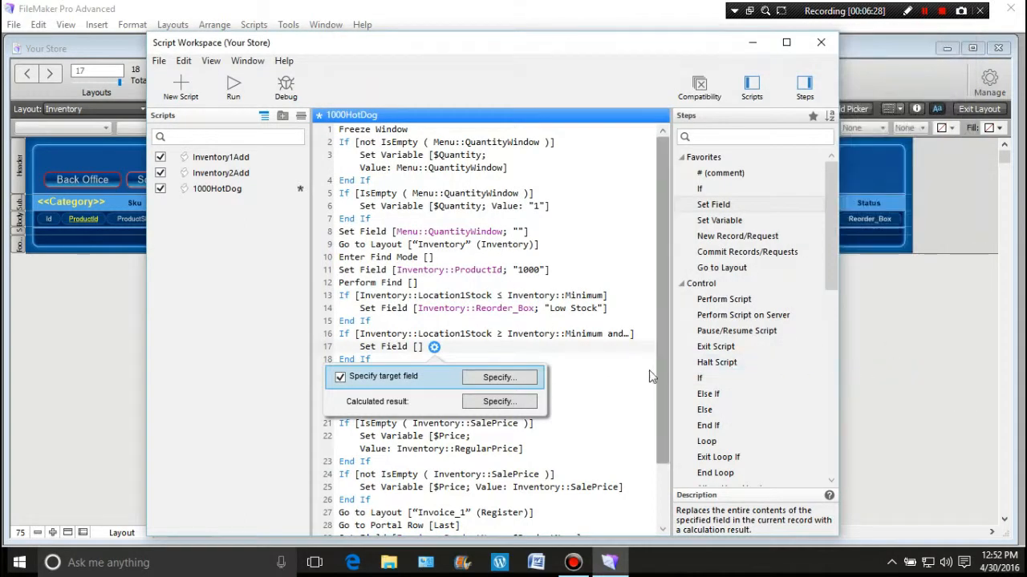
{"action": "left_click", "coordinate": [623, 384]}
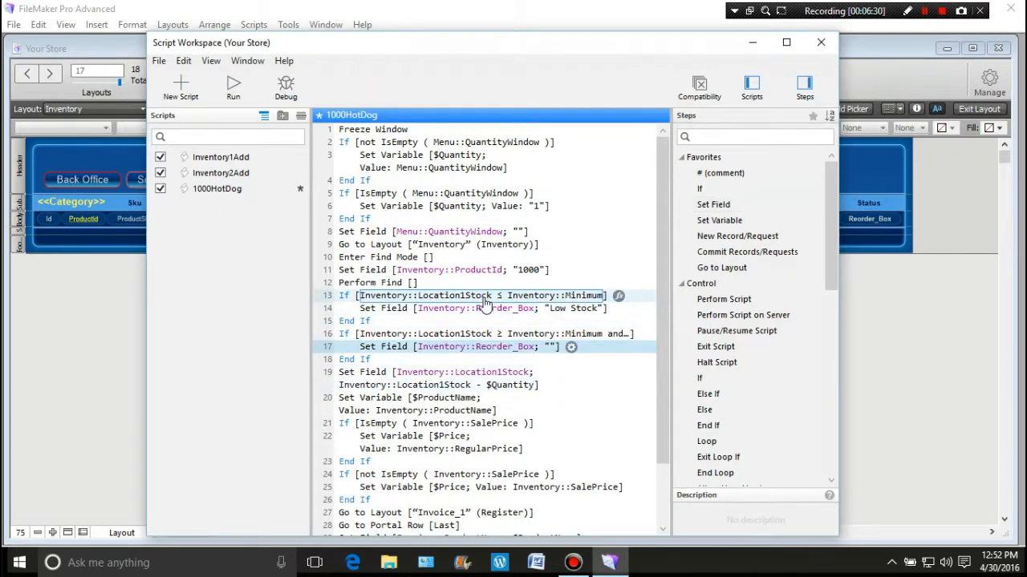
- Insert a Show All Records step after the last End If, just before Go to Layout "Invoice_1"
{"action": "scroll", "coordinate": [464, 277], "scroll_direction": "down", "scroll_amount": 2}
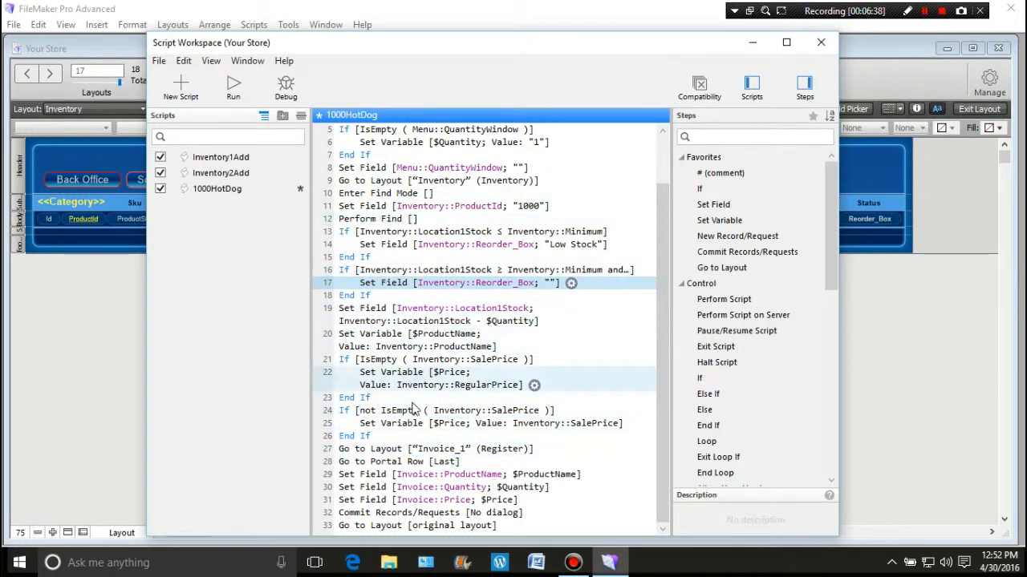
{"action": "left_click", "coordinate": [350, 437]}
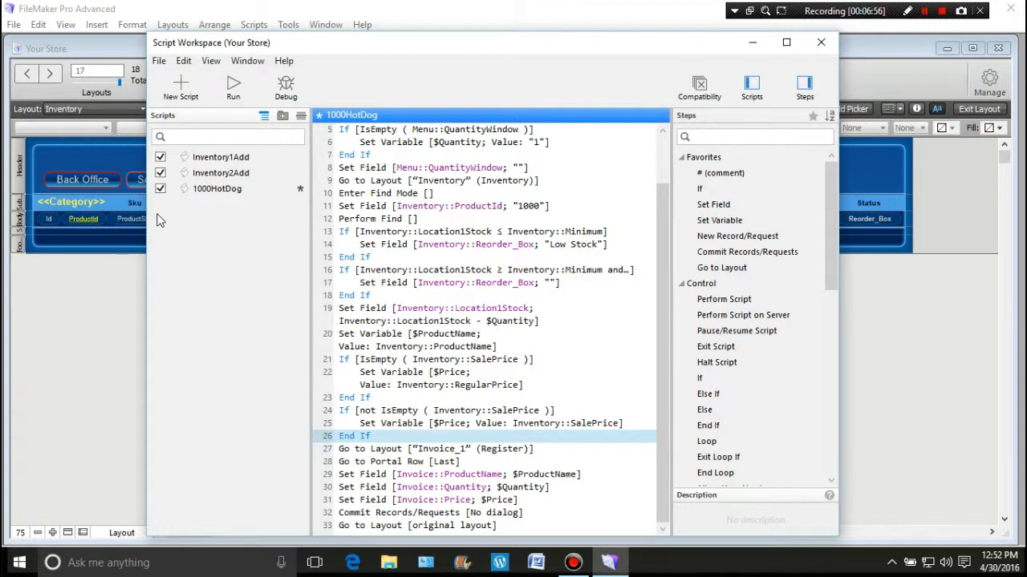
{"action": "left_click", "coordinate": [350, 441]}
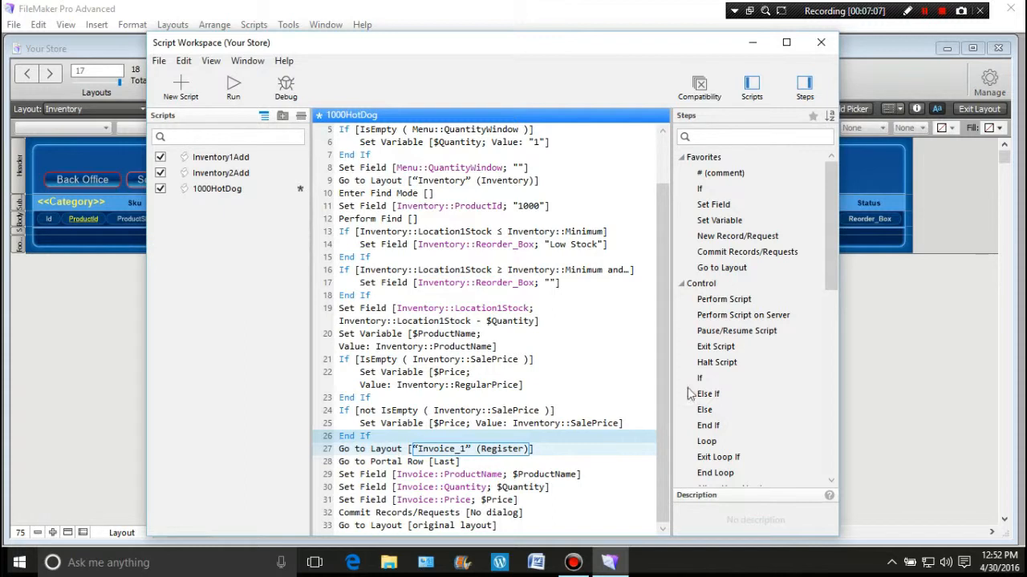
{"action": "left_click", "coordinate": [714, 136]}
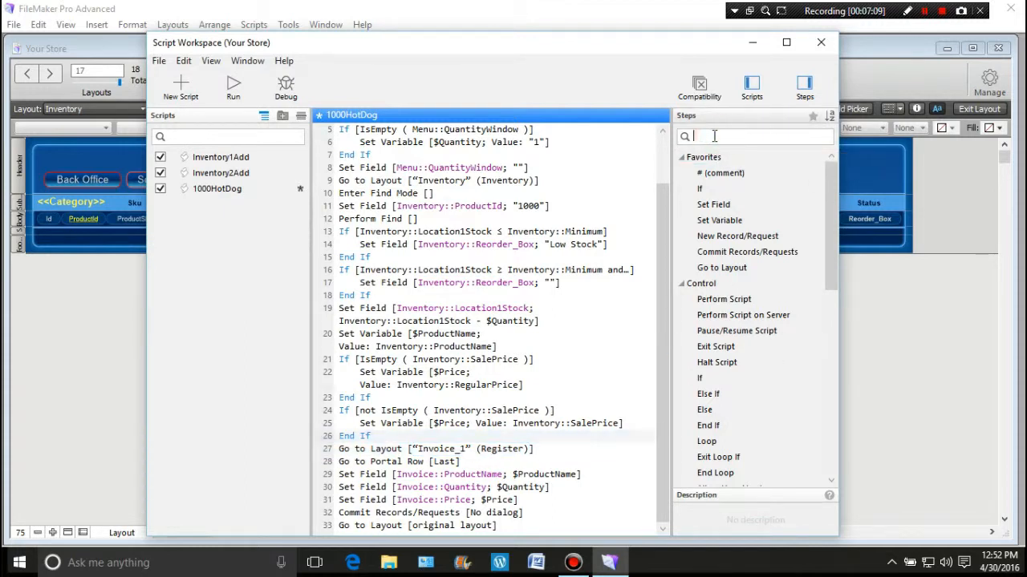
{"action": "type", "text": "sh"}
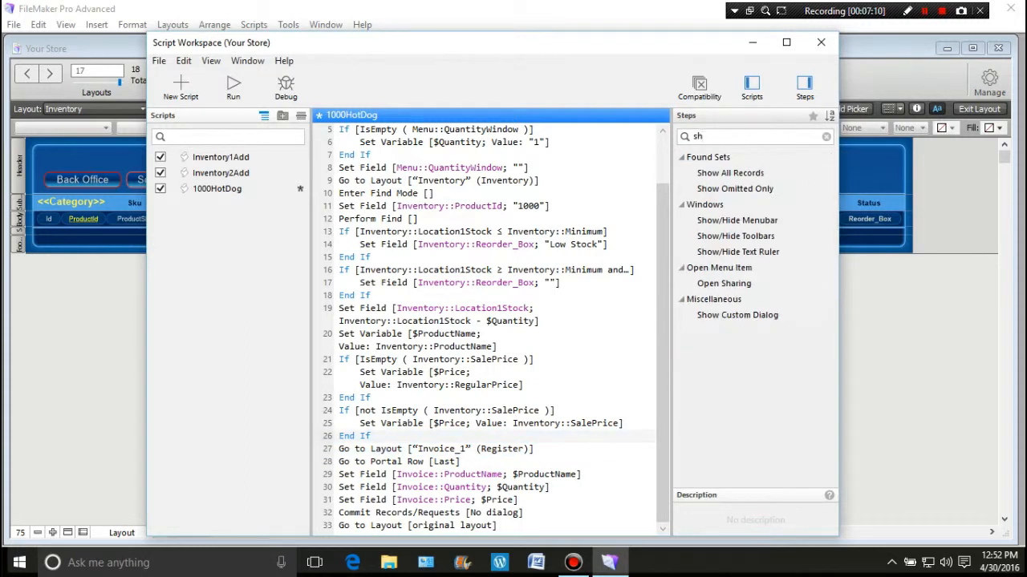
{"action": "double_click", "coordinate": [730, 173]}
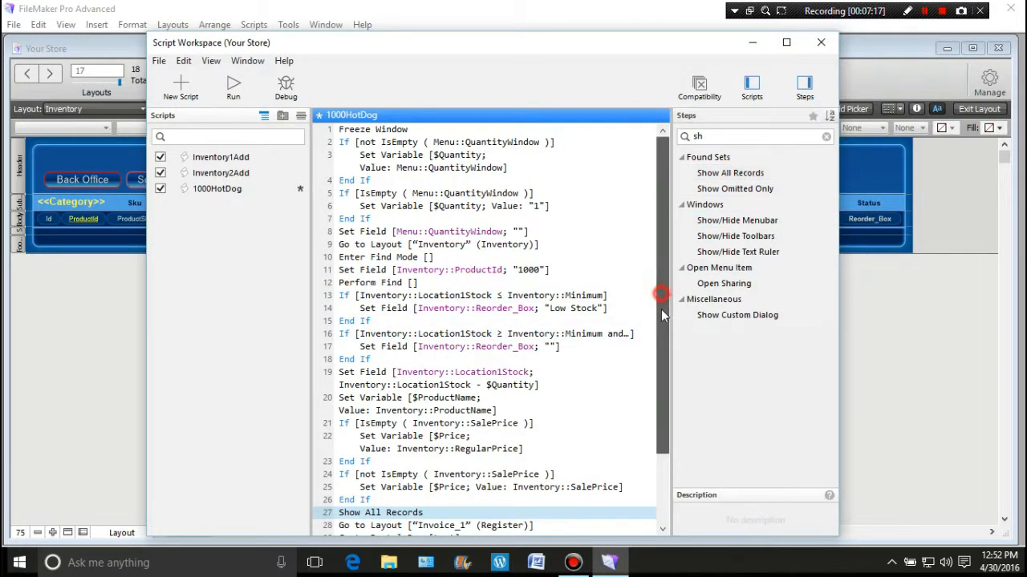
{"action": "scroll", "coordinate": [660, 297], "scroll_direction": "down", "scroll_amount": 2}
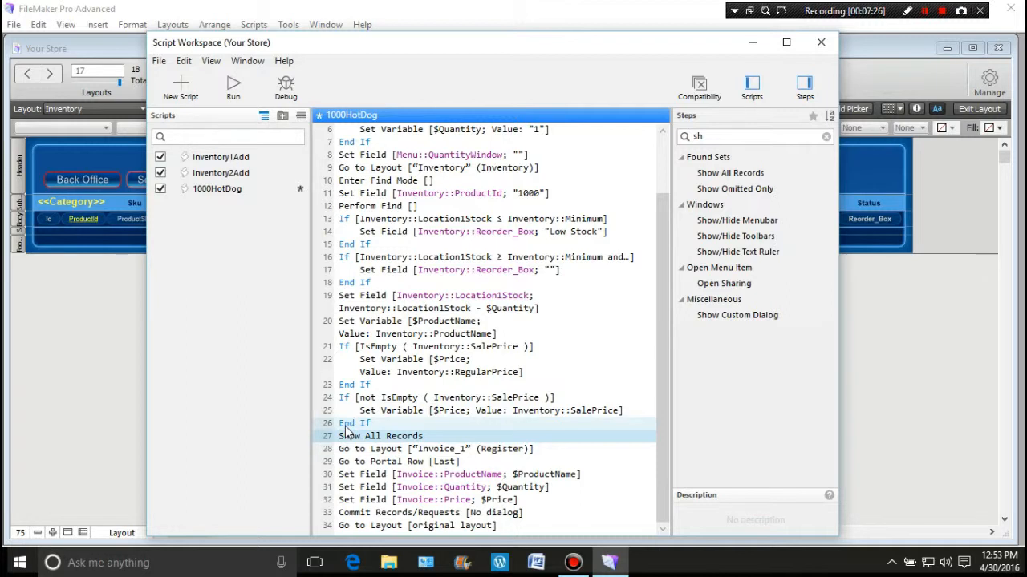
- Save and close the 1000HotDog script, and return the Inventory layout to Browse mode
{"action": "key", "text": "ctrl+s"}
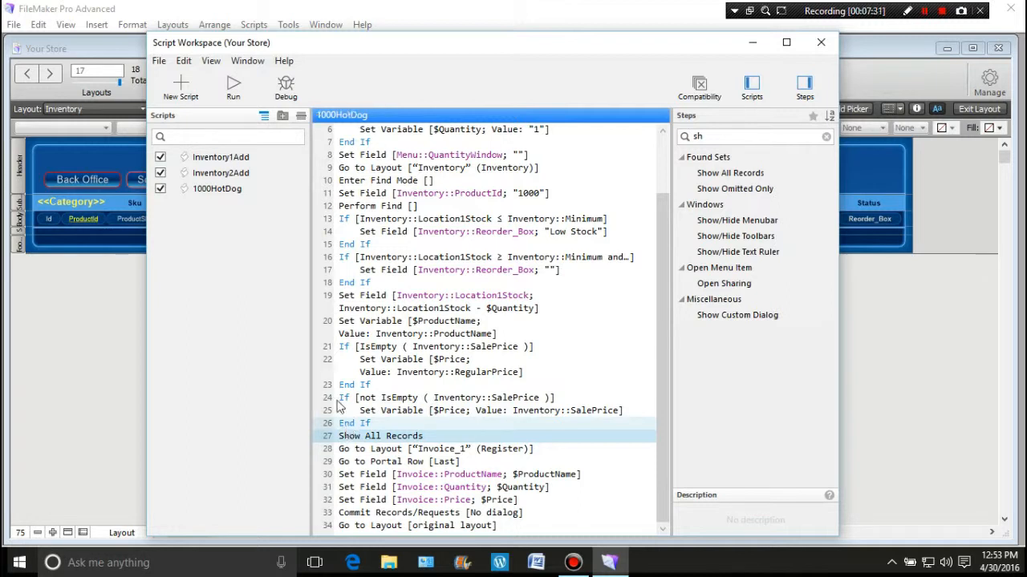
{"action": "left_click", "coordinate": [822, 43]}
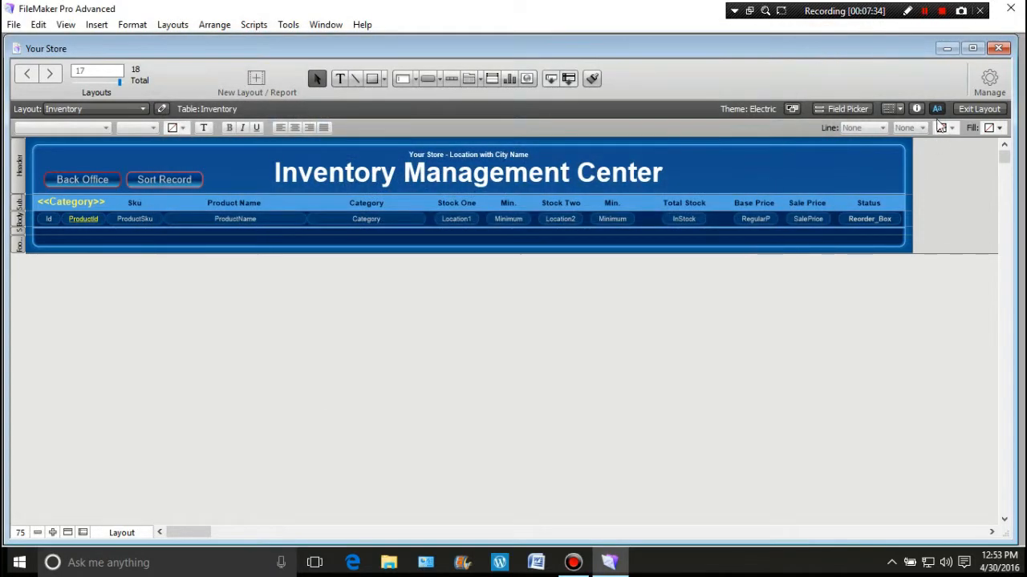
{"action": "left_click", "coordinate": [977, 109]}
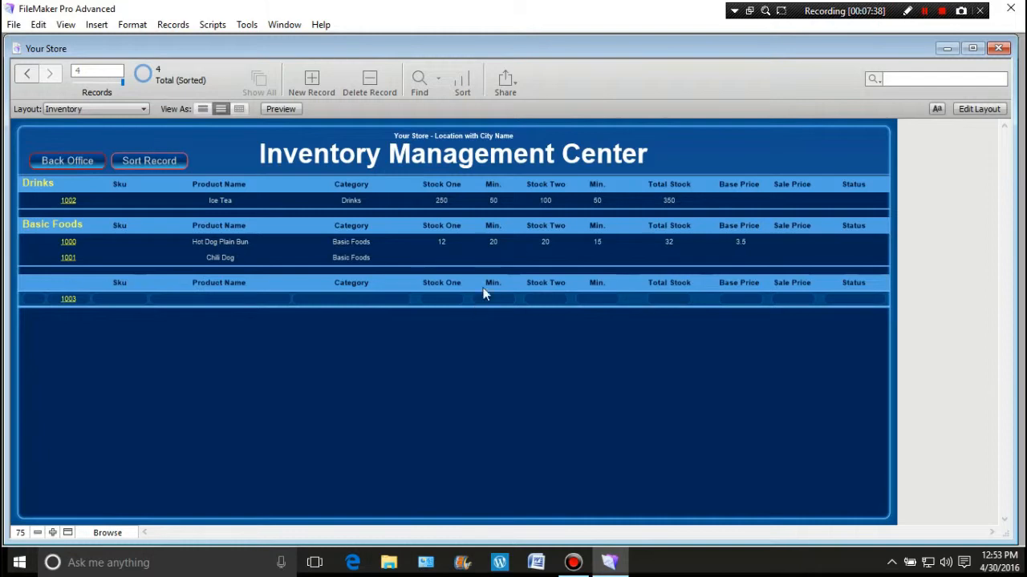
- Set Stock One of Hot Dog Plain Bun to 25 on the Inventory Admin layout and commit the record
{"action": "left_click", "coordinate": [442, 242]}
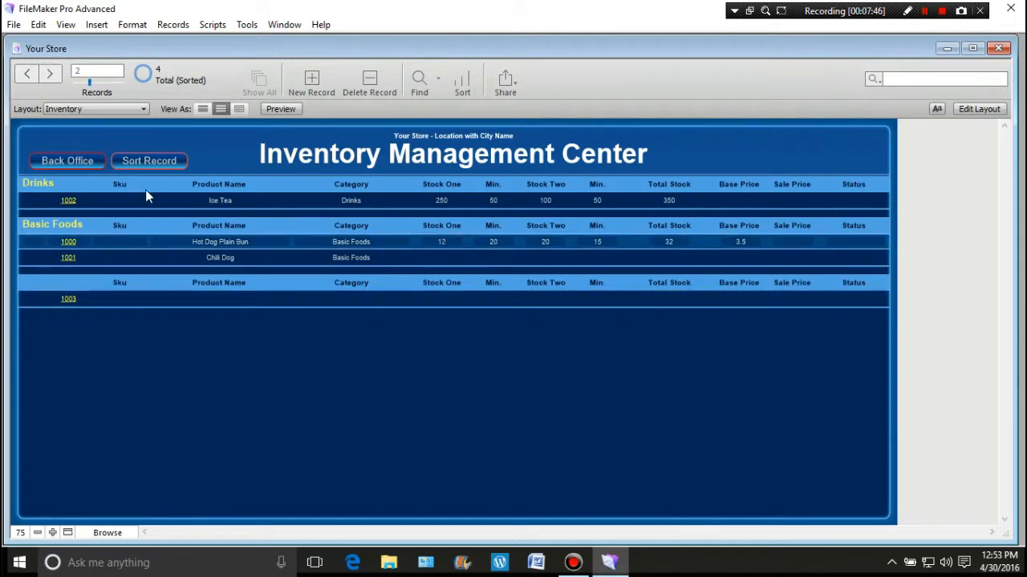
{"action": "left_click", "coordinate": [144, 111]}
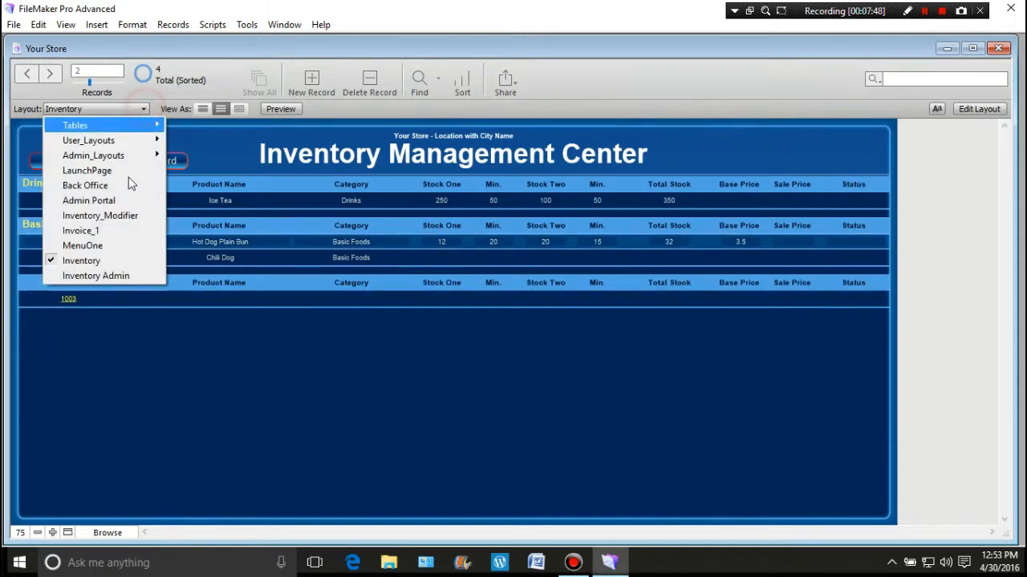
{"action": "left_click", "coordinate": [126, 276]}
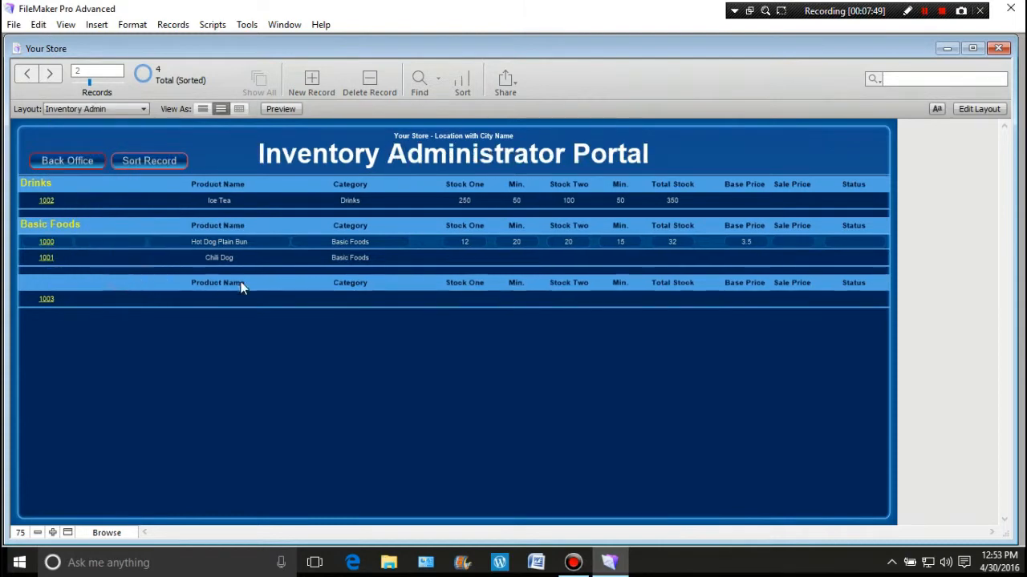
{"action": "left_click", "coordinate": [469, 240]}
{"action": "type", "text": "25"}
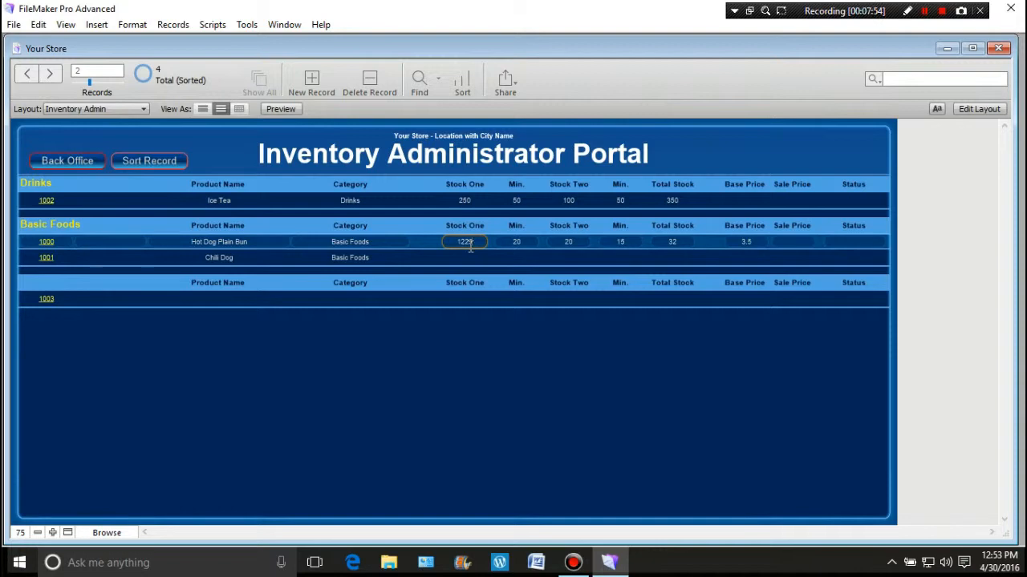
{"action": "key", "text": "BackSpace"}
{"action": "key", "text": "BackSpace"}
{"action": "key", "text": "BackSpace"}
{"action": "key", "text": "BackSpace"}
{"action": "type", "text": "25"}
{"action": "left_click", "coordinate": [446, 340]}
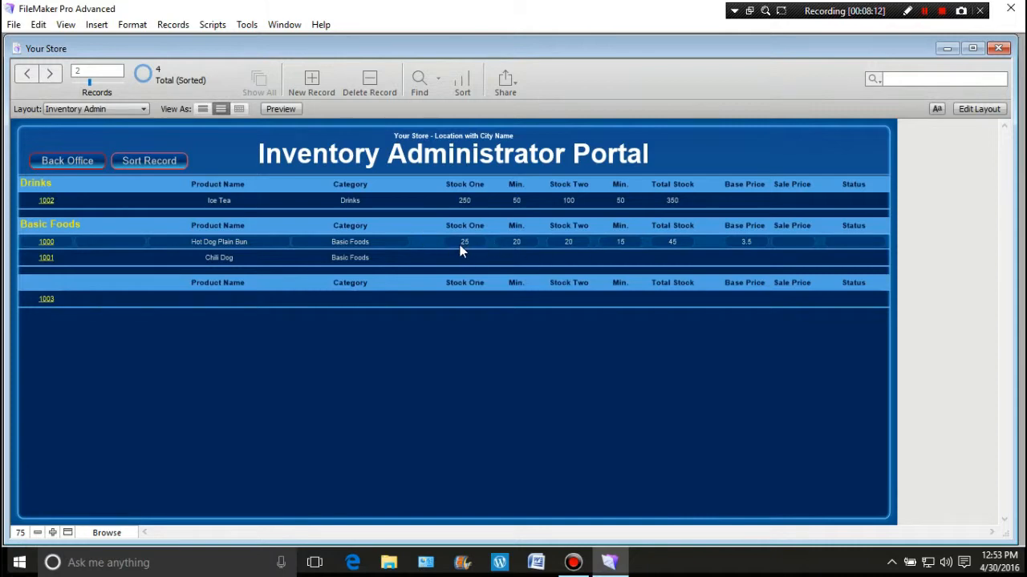
- Ring up a quantity of 5 Hot Dogs on the MenuOne layout and open the invoice
{"action": "left_click", "coordinate": [144, 110]}
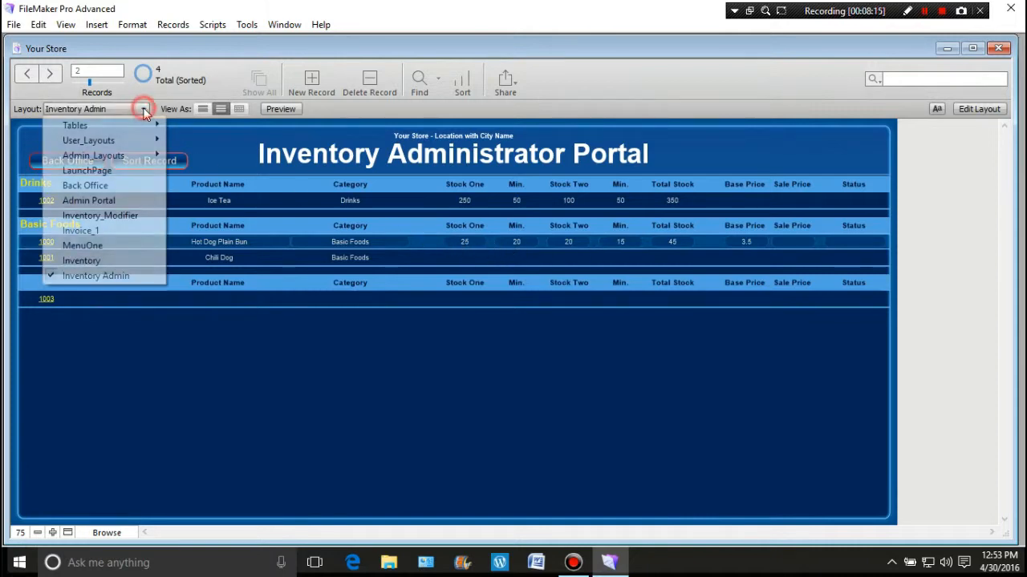
{"action": "left_click", "coordinate": [108, 246]}
{"action": "left_click", "coordinate": [107, 224]}
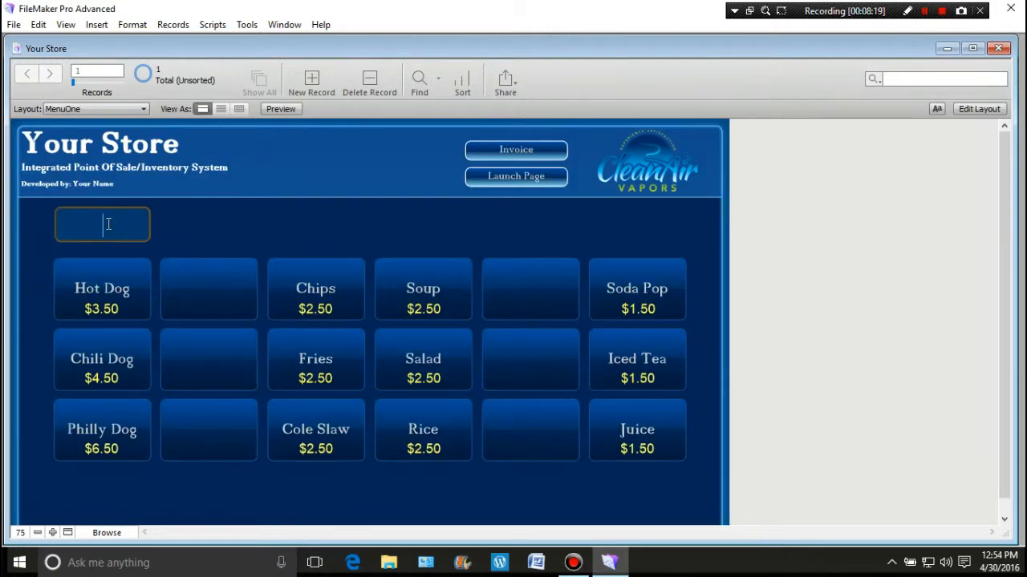
{"action": "type", "text": "5"}
{"action": "left_click", "coordinate": [107, 297]}
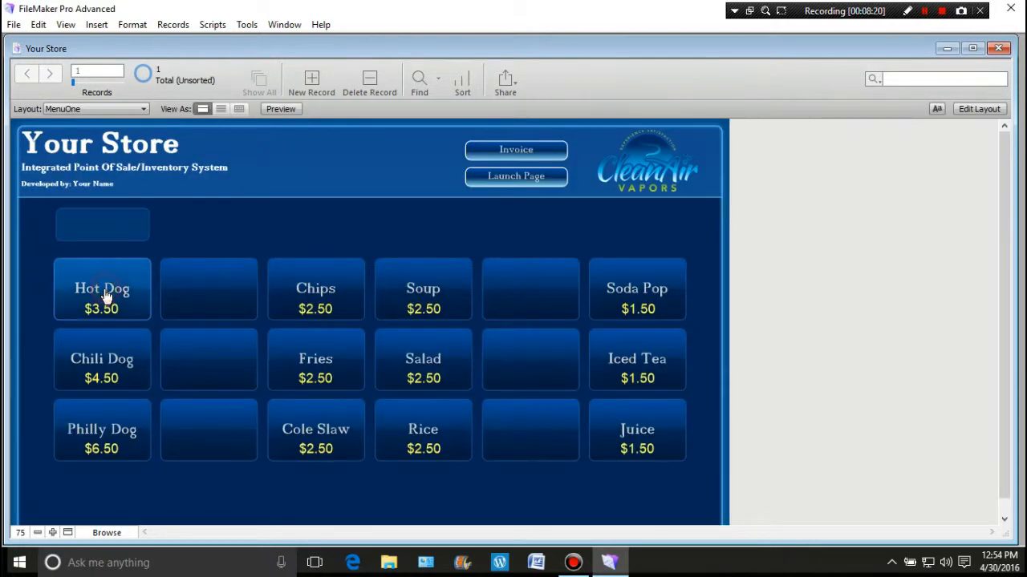
{"action": "left_click", "coordinate": [499, 152]}
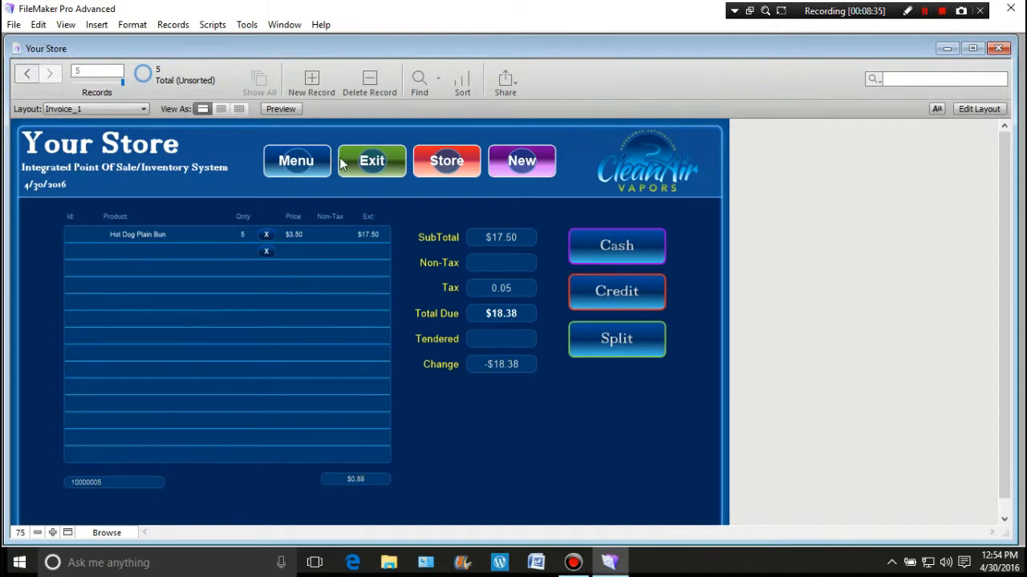
- Create a new invoice record and browse through the earlier invoices, ending on the new empty one
{"action": "left_click", "coordinate": [312, 82]}
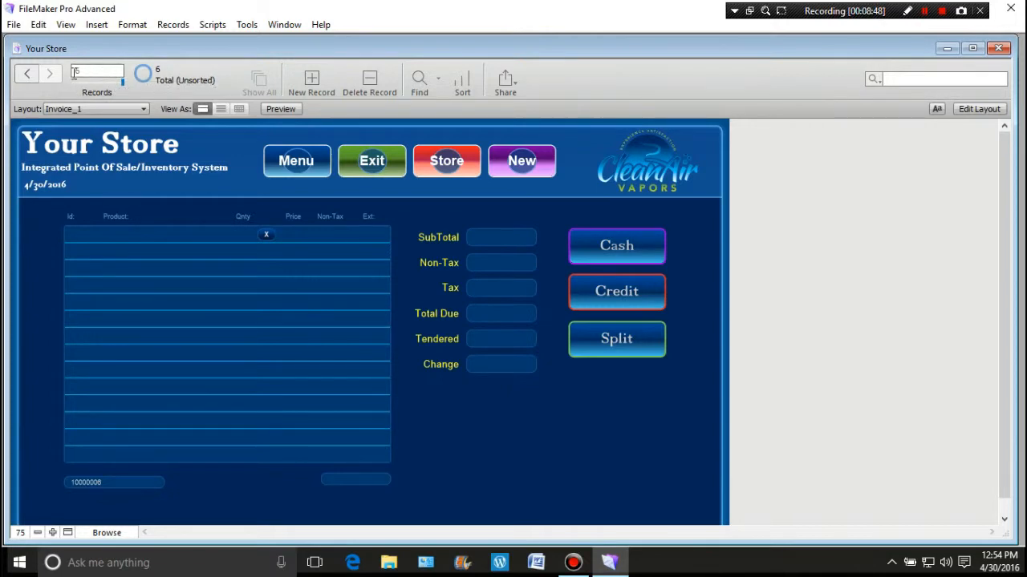
{"action": "left_click", "coordinate": [26, 73]}
{"action": "left_click", "coordinate": [26, 73]}
{"action": "left_click", "coordinate": [27, 73]}
{"action": "left_click", "coordinate": [27, 73]}
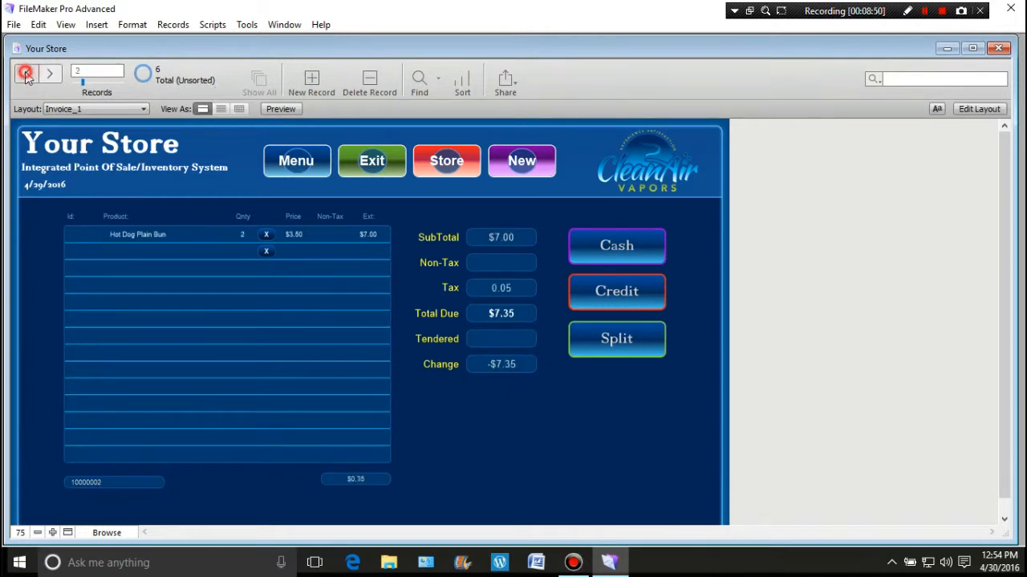
{"action": "left_click", "coordinate": [26, 73]}
{"action": "left_click", "coordinate": [52, 72]}
{"action": "left_click", "coordinate": [52, 72]}
{"action": "left_click", "coordinate": [52, 72]}
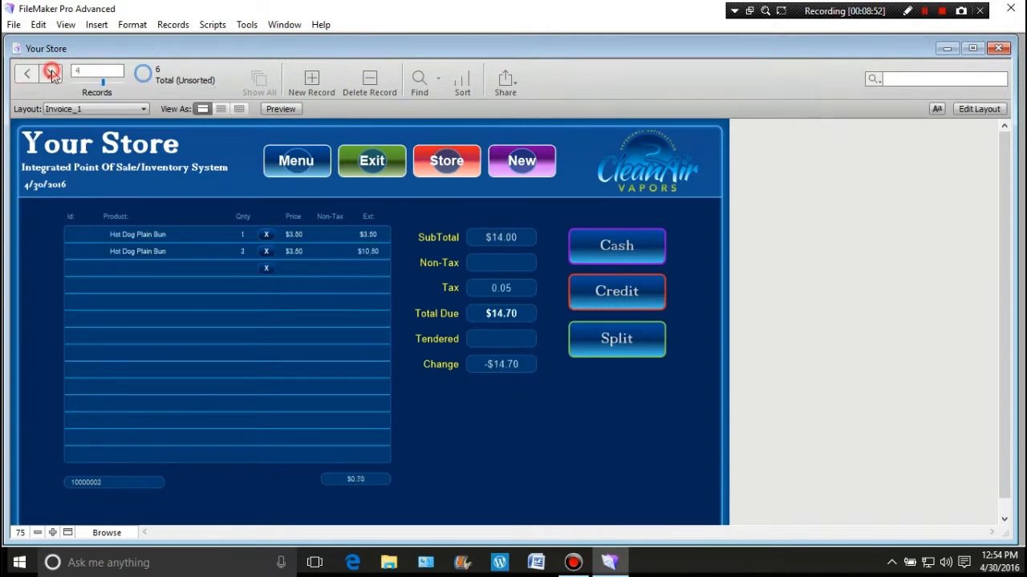
{"action": "left_click", "coordinate": [52, 73]}
{"action": "left_click", "coordinate": [52, 72]}
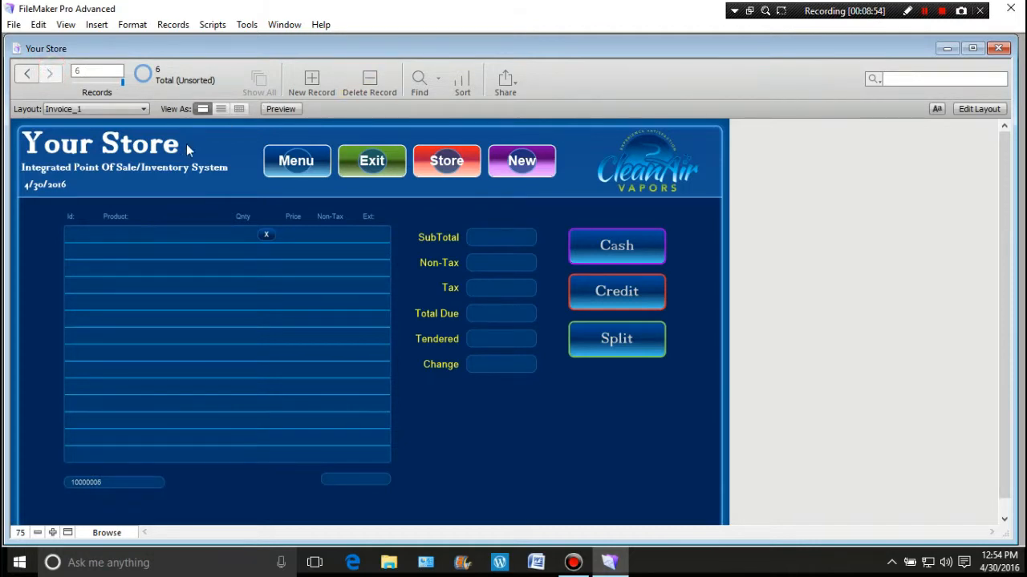
- Open the Inventory layout and sort the records to check the stock and status of Hot Dog Plain Bun
{"action": "left_click", "coordinate": [144, 109]}
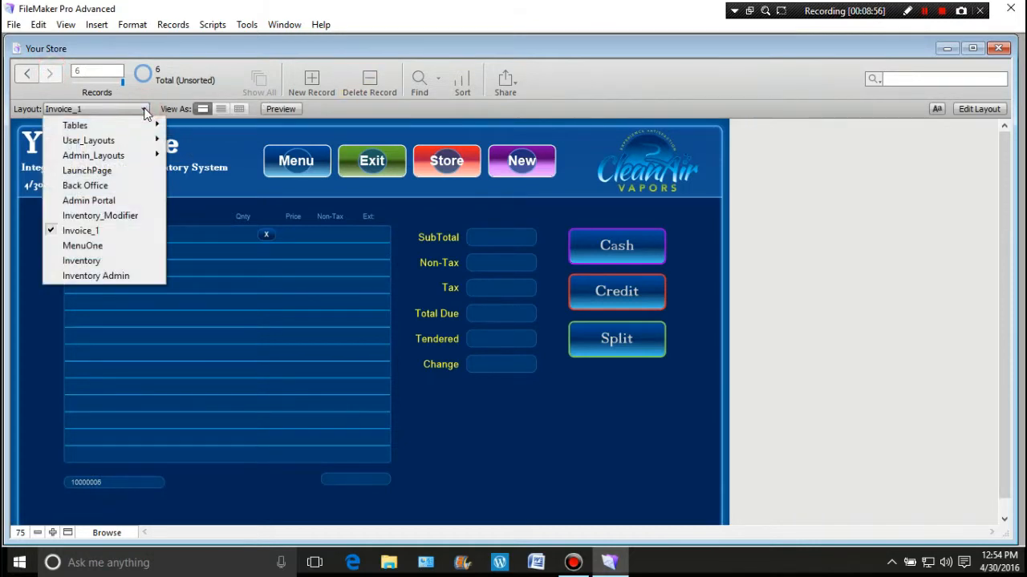
{"action": "left_click", "coordinate": [118, 262]}
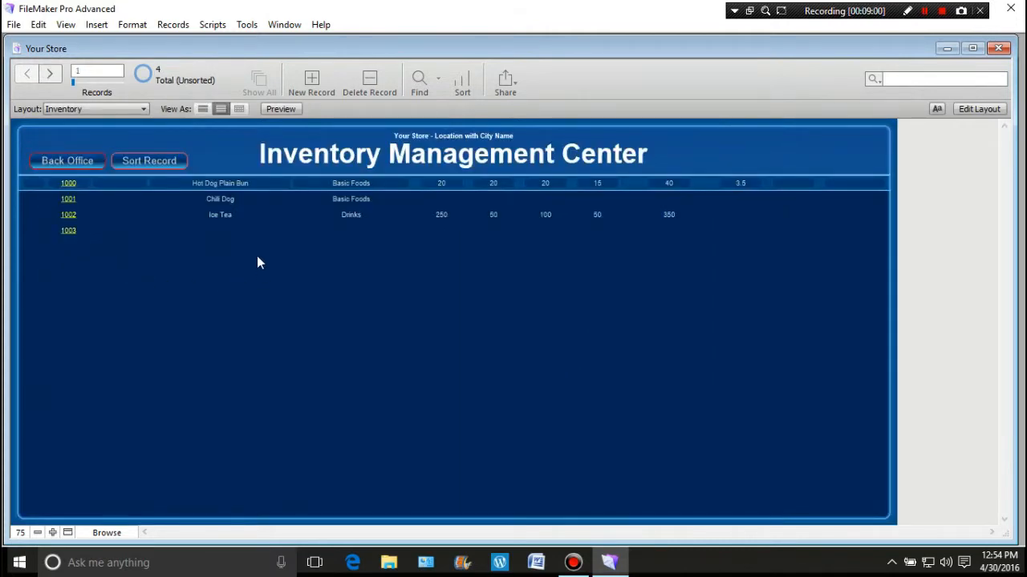
{"action": "left_click", "coordinate": [138, 166]}
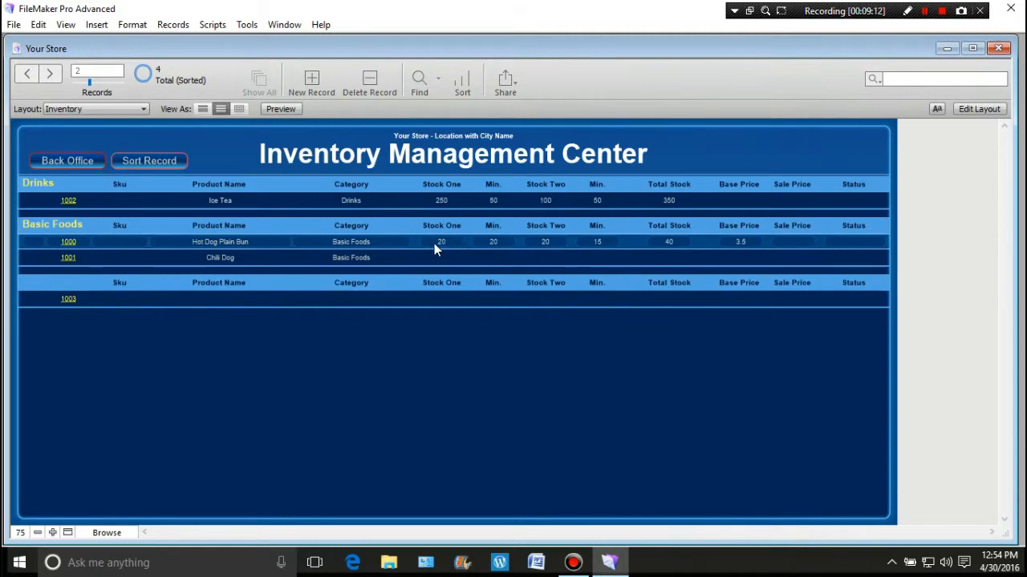
- Ring up one Hot Dog on the MenuOne layout, check its invoice and create a new invoice record
{"action": "left_click", "coordinate": [145, 109]}
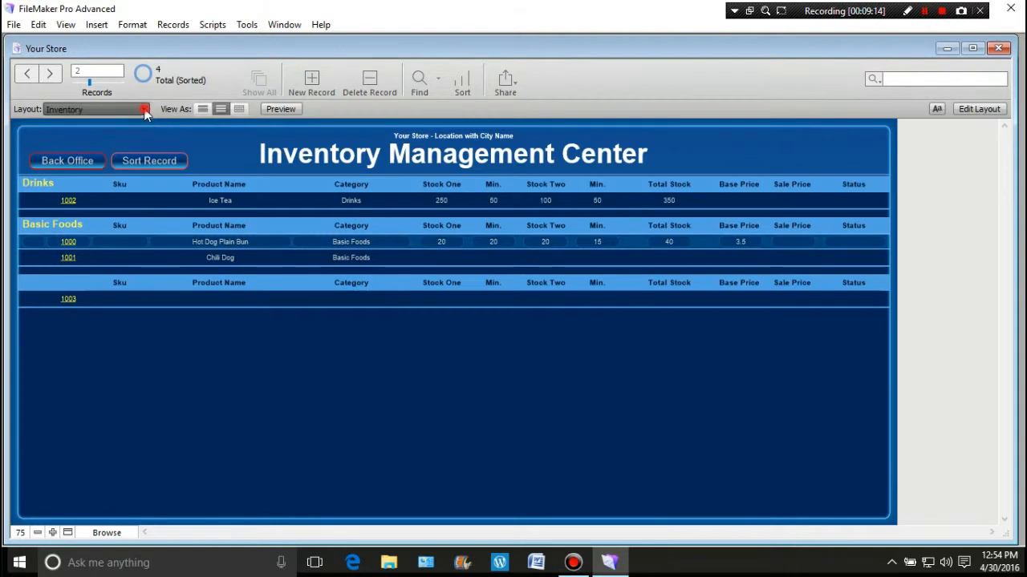
{"action": "left_click", "coordinate": [114, 247]}
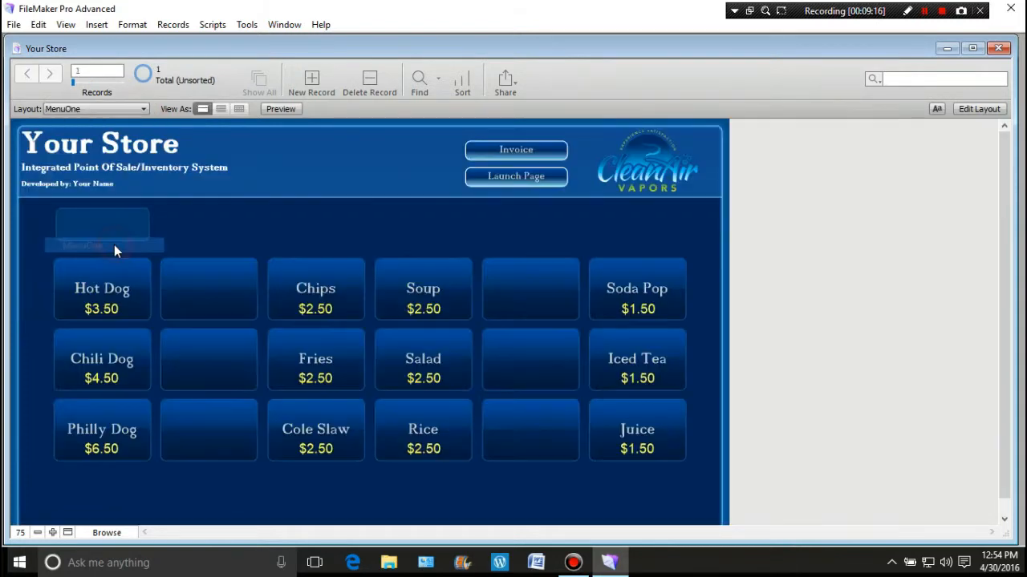
{"action": "left_click", "coordinate": [100, 295]}
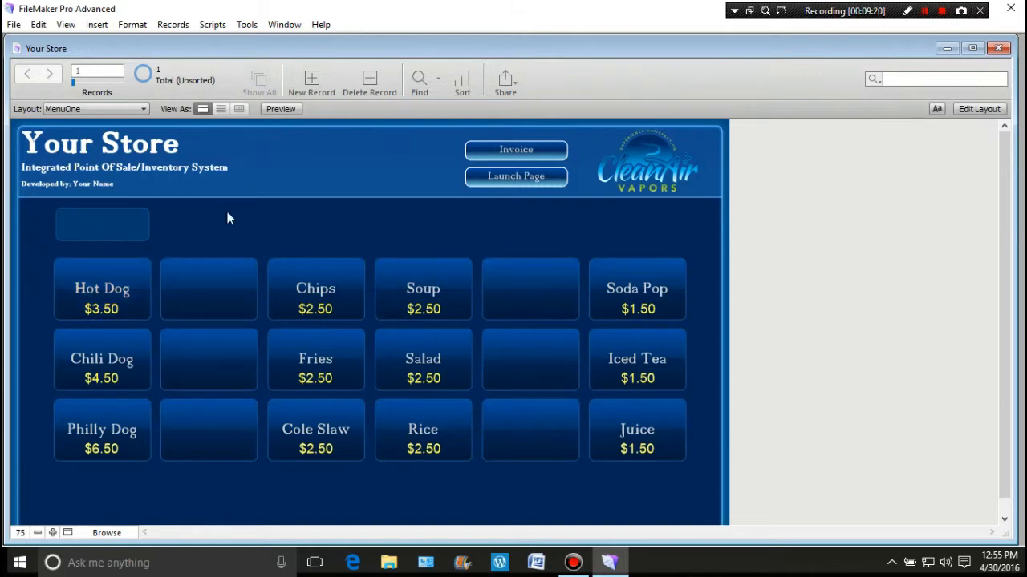
{"action": "left_click", "coordinate": [514, 149]}
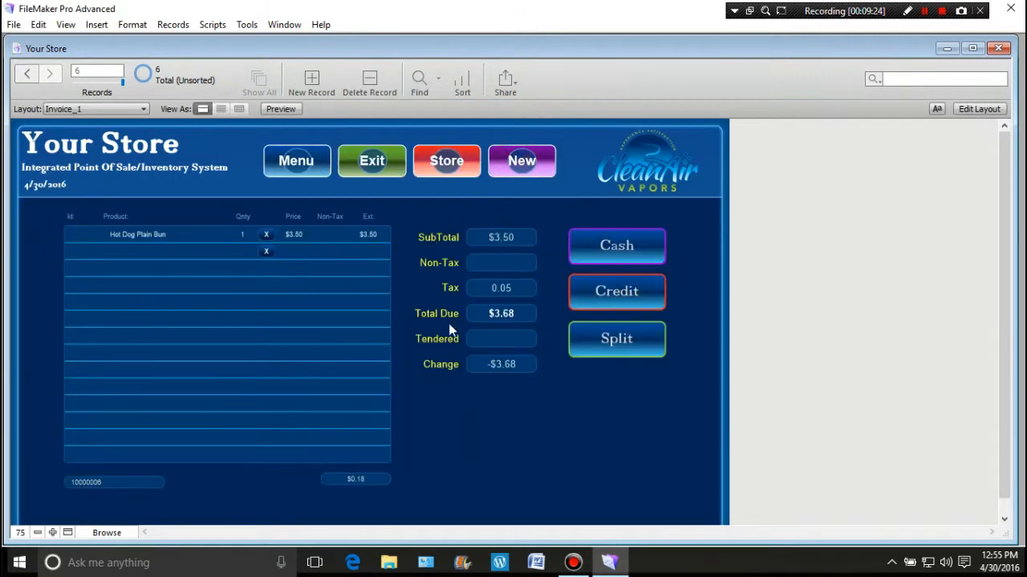
{"action": "left_click", "coordinate": [311, 78]}
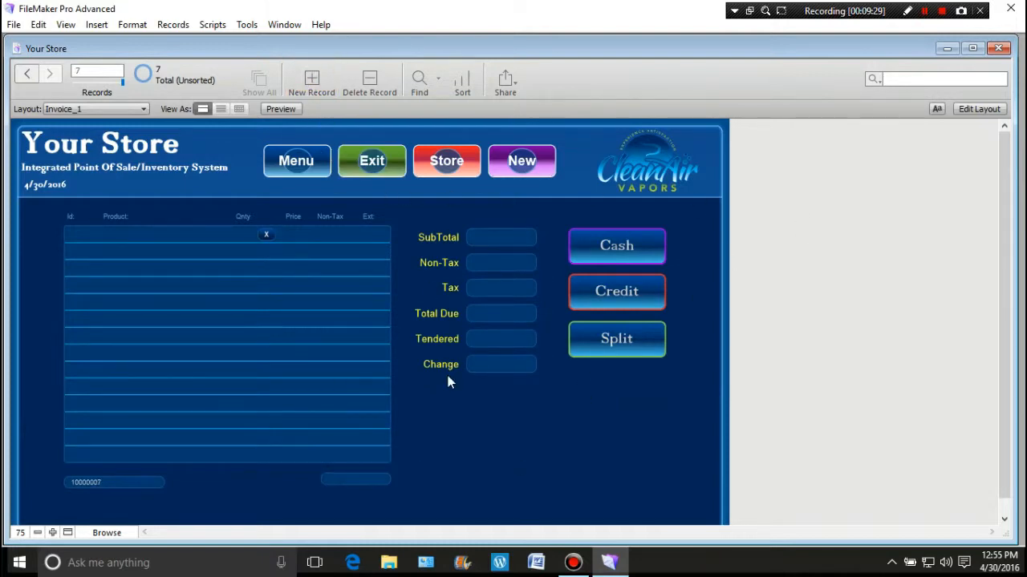
- Open the Inventory layout and sort the records to examine the Hot Dog Plain Bun stock and status after the single sale
{"action": "left_click", "coordinate": [145, 110]}
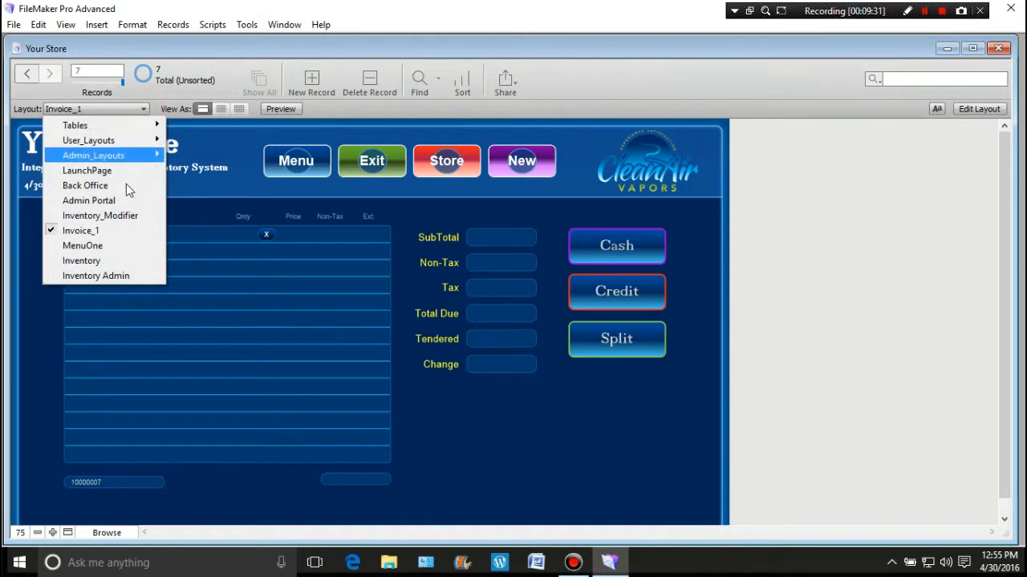
{"action": "left_click", "coordinate": [114, 262]}
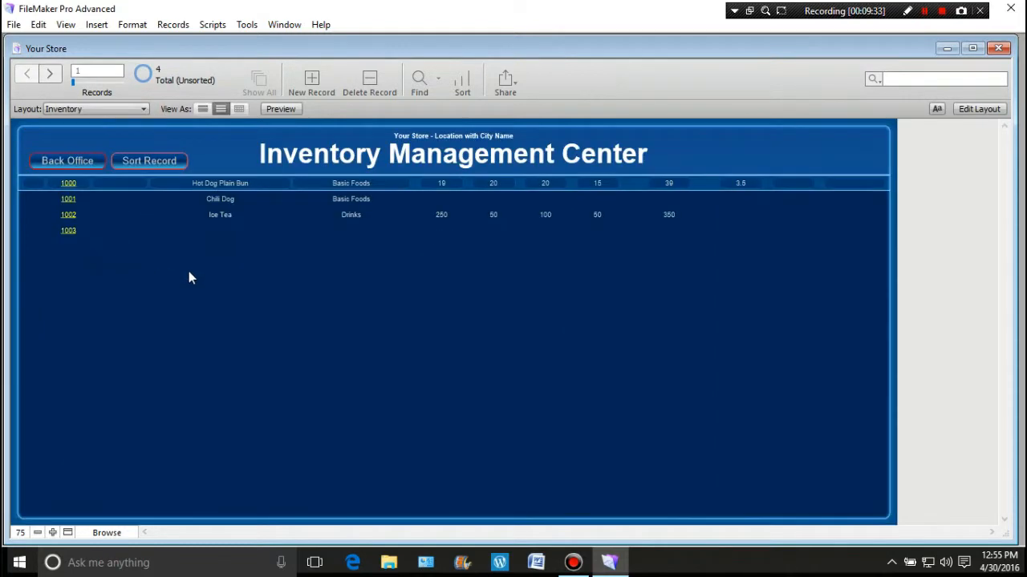
{"action": "left_click", "coordinate": [147, 164]}
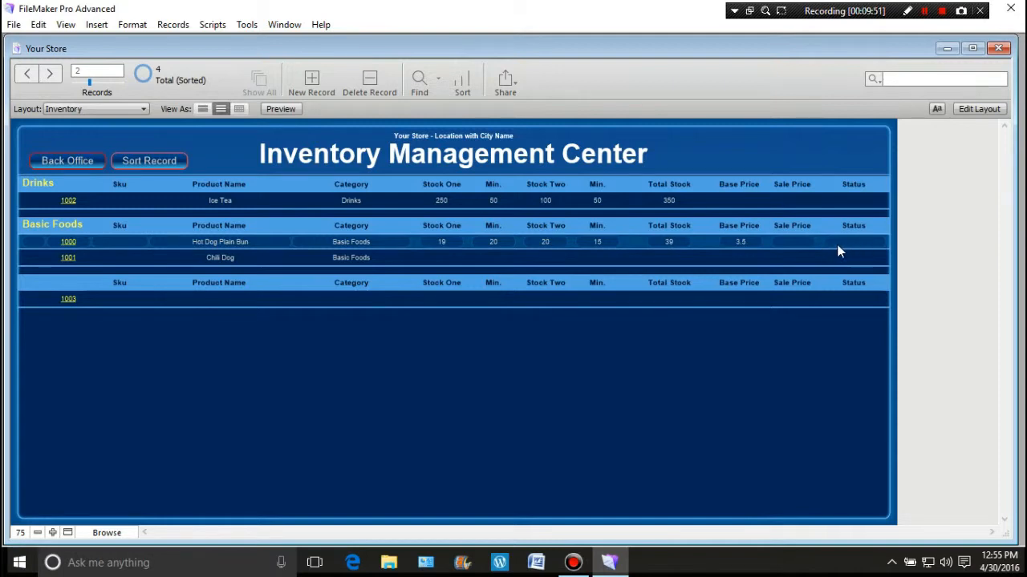
- Open the Script Workspace and review the 1000HotDog If condition that clears Reorder_Box, comparing both stock locations with their minimums
{"action": "left_click", "coordinate": [976, 110]}
{"action": "left_click", "coordinate": [989, 80]}
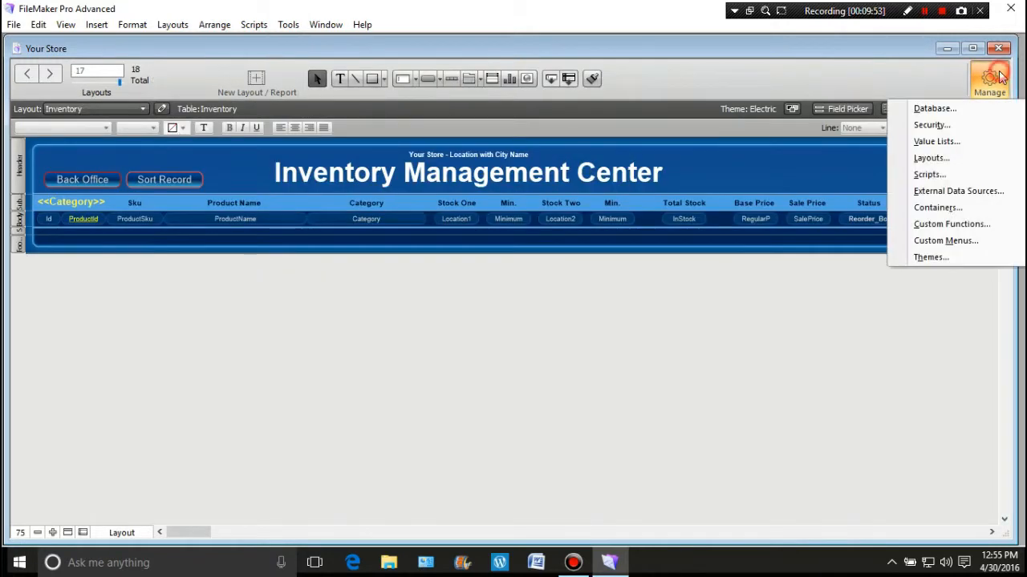
{"action": "left_click", "coordinate": [949, 174]}
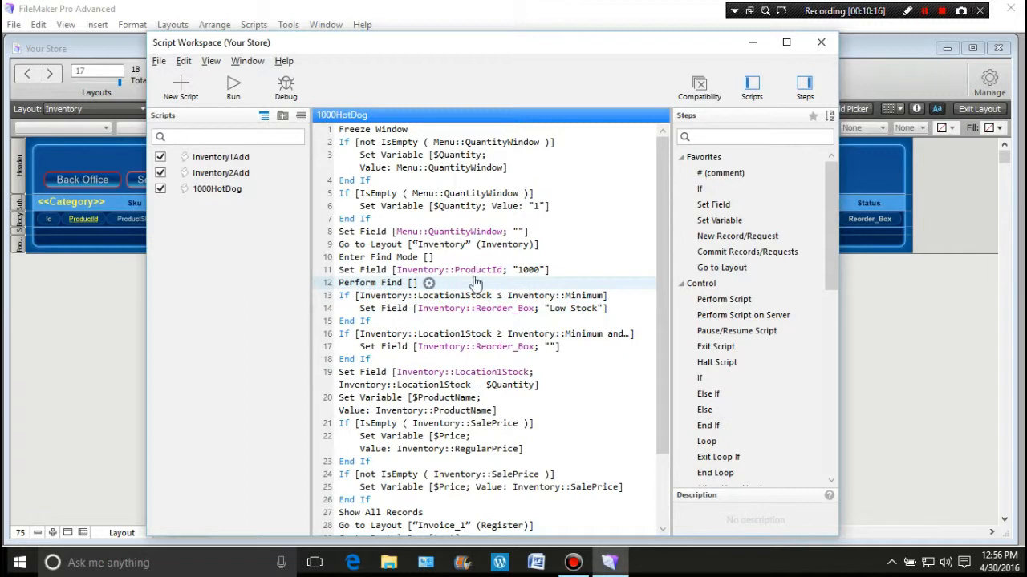
{"action": "left_click", "coordinate": [924, 11]}
{"action": "left_click", "coordinate": [924, 11]}
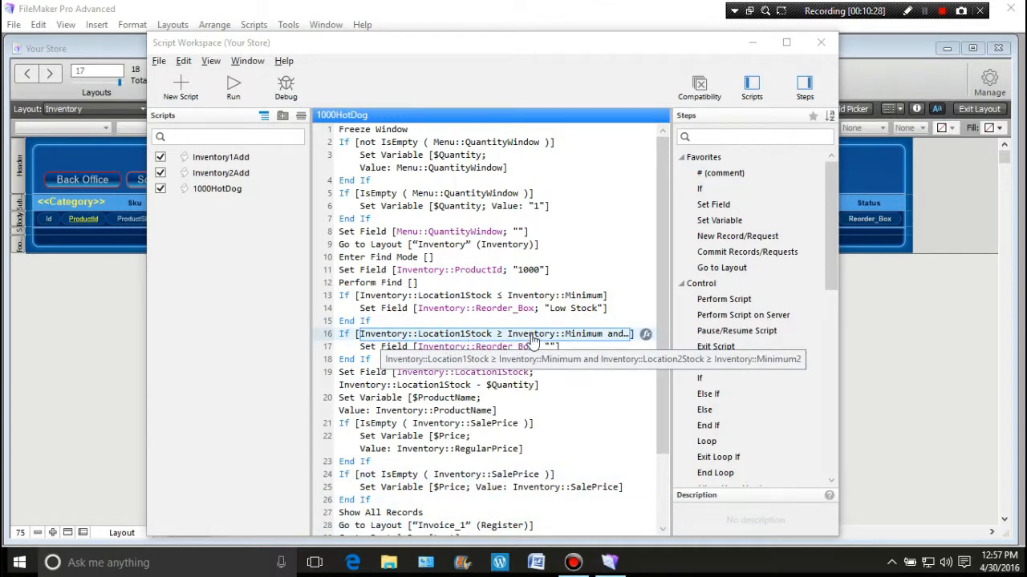
{"action": "left_click", "coordinate": [646, 335]}
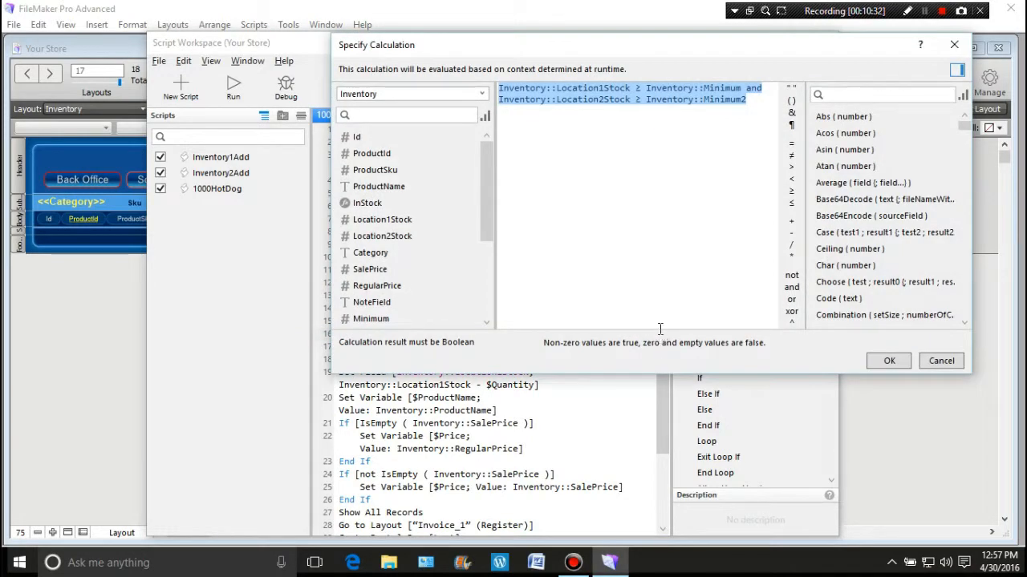
{"action": "left_click", "coordinate": [673, 90]}
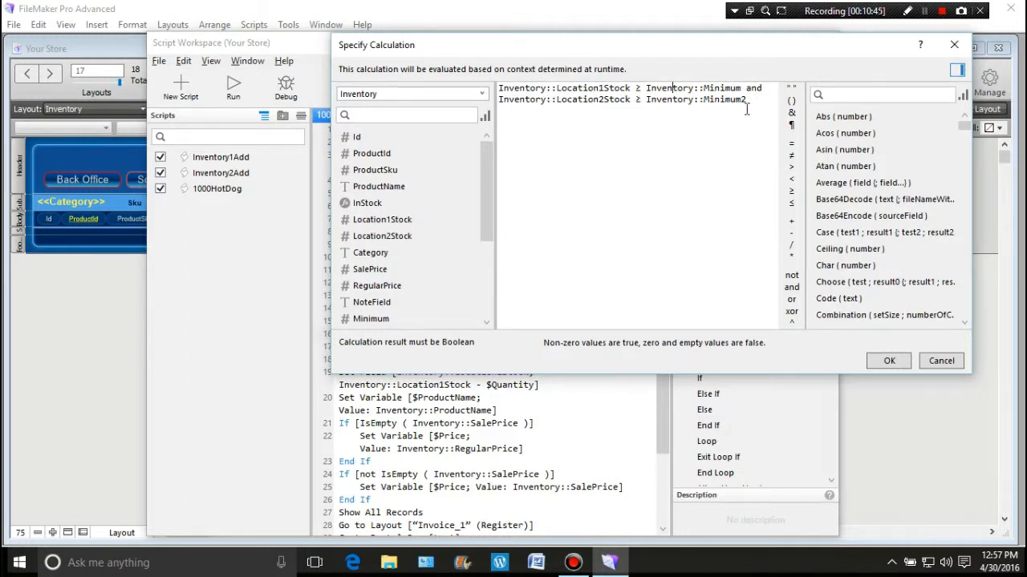
{"action": "left_click", "coordinate": [882, 361]}
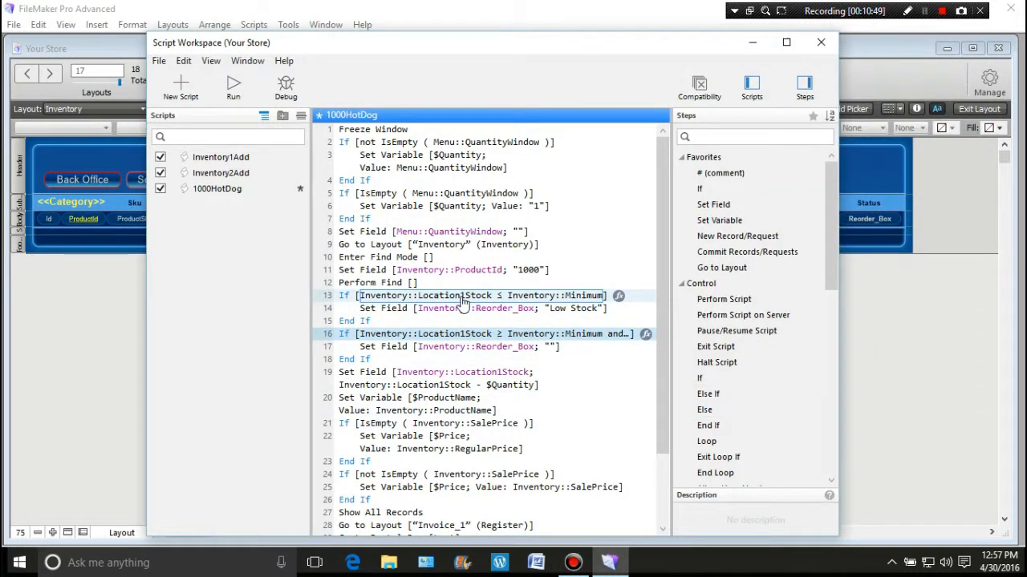
- Review the If condition for the Low Stock status, close the Script Workspace and return the Inventory layout to Browse mode
{"action": "left_click", "coordinate": [619, 296]}
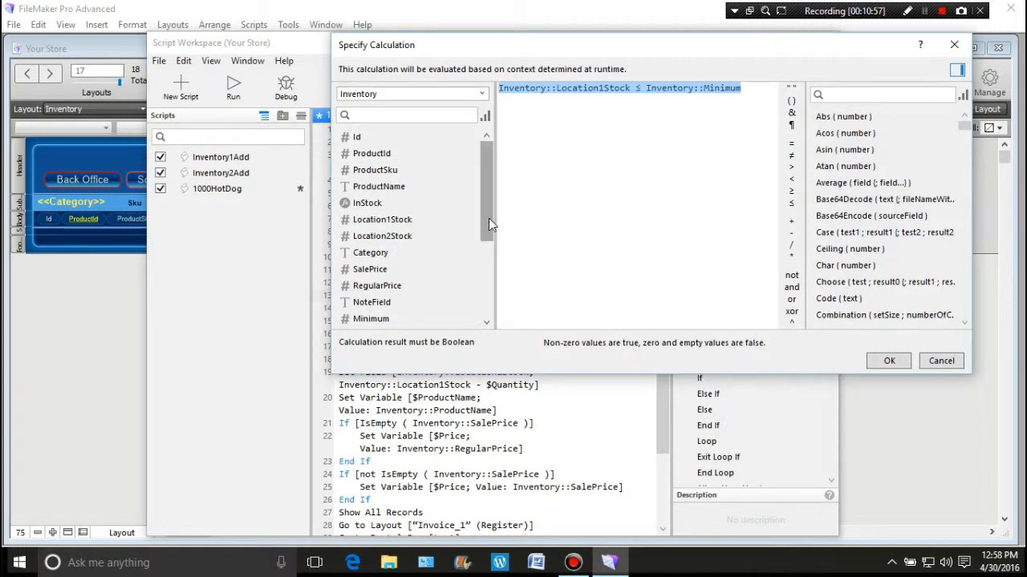
{"action": "left_click_drag", "start_coordinate": [488, 218], "coordinate": [489, 256]}
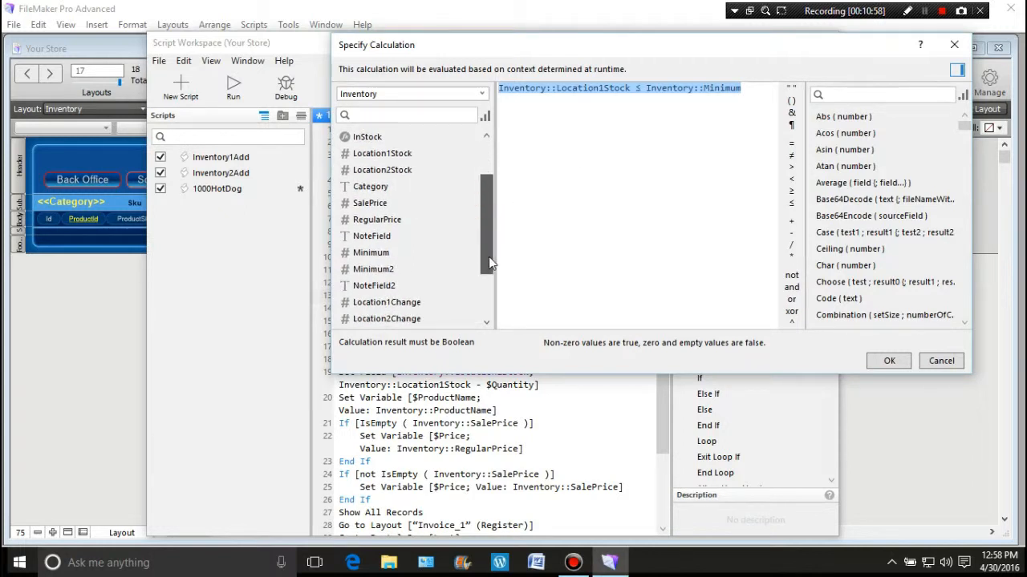
{"action": "left_click", "coordinate": [879, 359]}
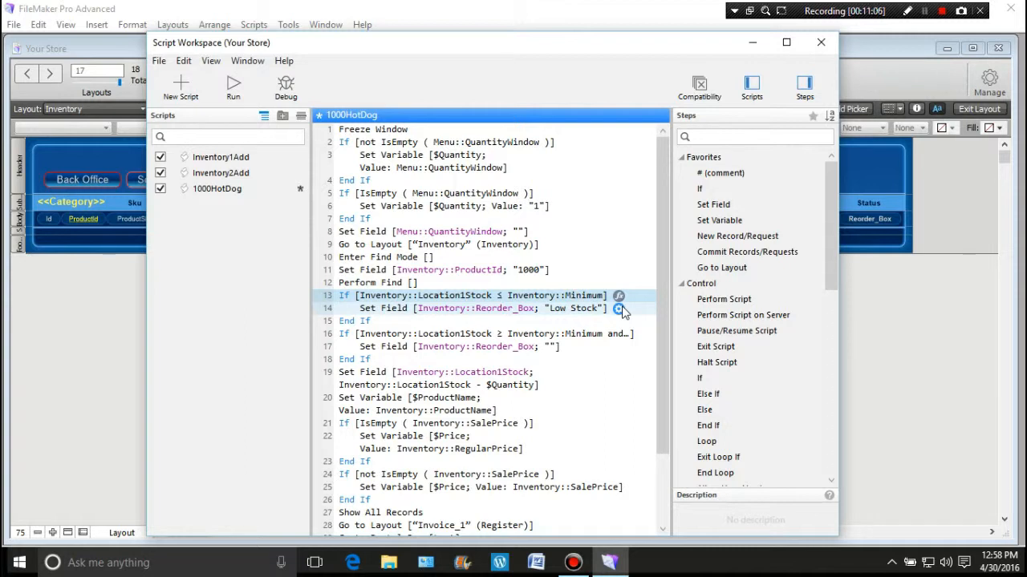
{"action": "left_click", "coordinate": [822, 44]}
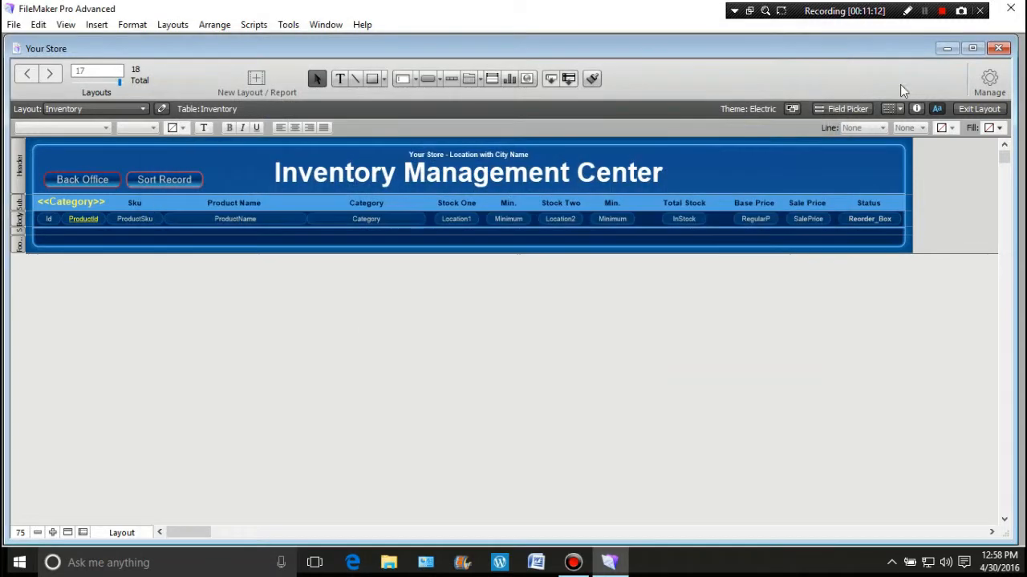
{"action": "left_click", "coordinate": [982, 108]}
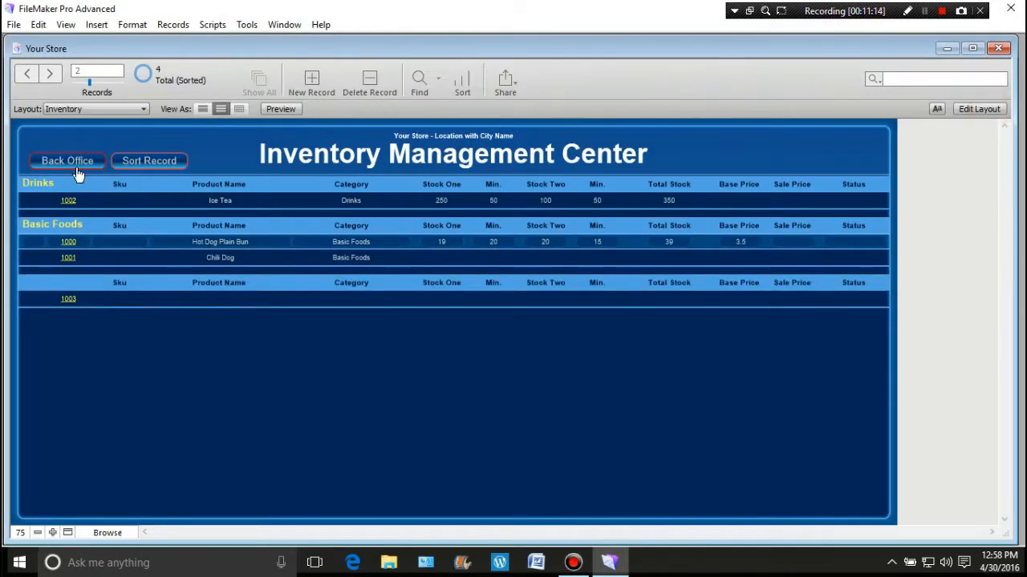
- Ring up a quantity of 5 Hot Dogs on the MenuOne layout, check the invoice and create a new invoice record
{"action": "left_click", "coordinate": [144, 109]}
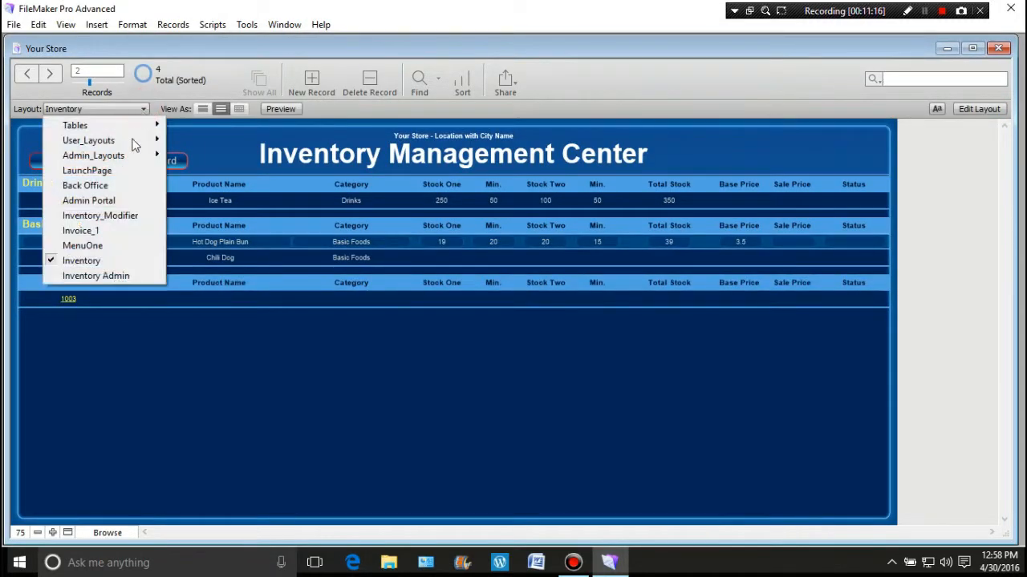
{"action": "left_click", "coordinate": [113, 245]}
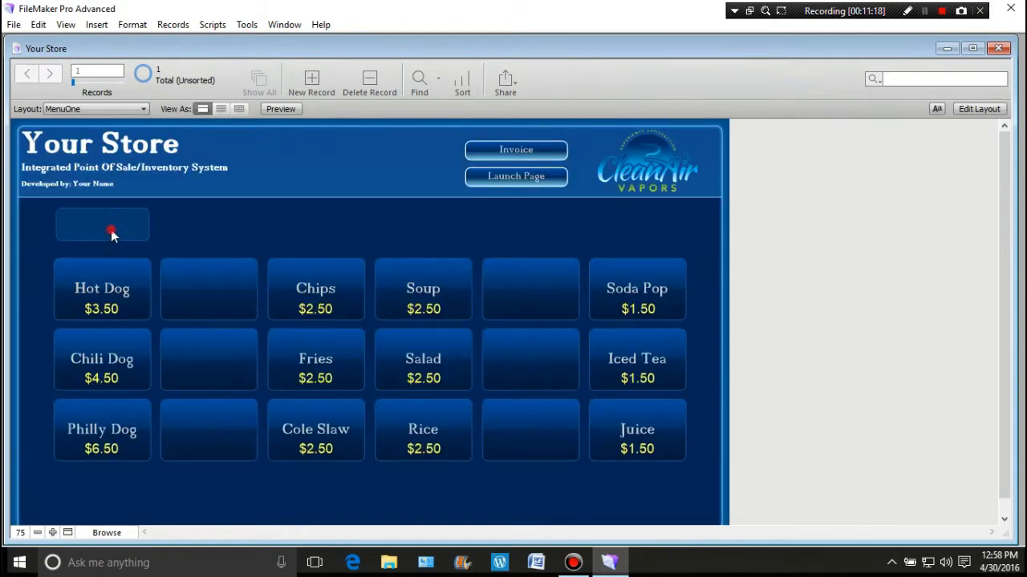
{"action": "left_click", "coordinate": [114, 225]}
{"action": "type", "text": "5"}
{"action": "left_click", "coordinate": [121, 290]}
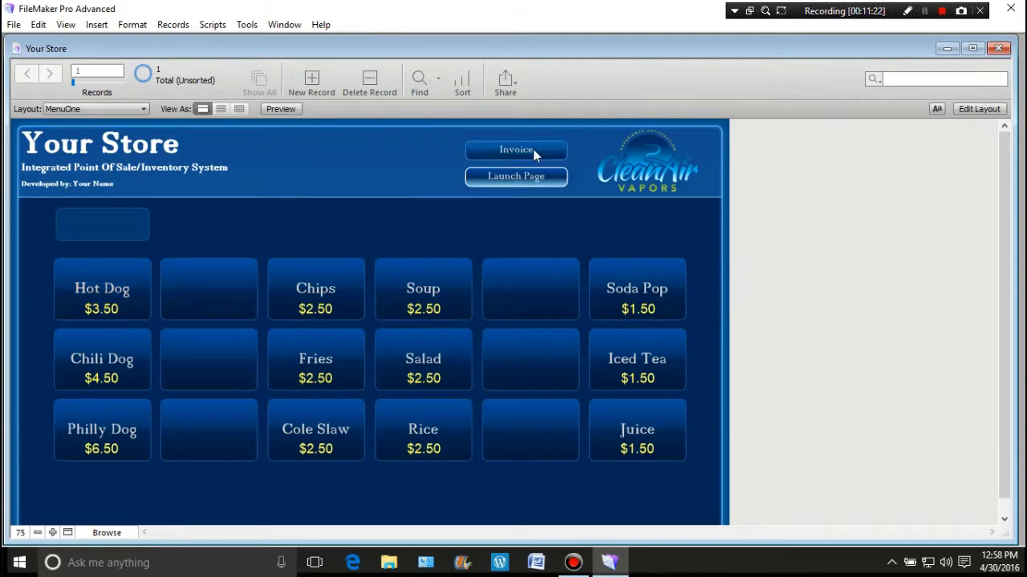
{"action": "left_click", "coordinate": [533, 152]}
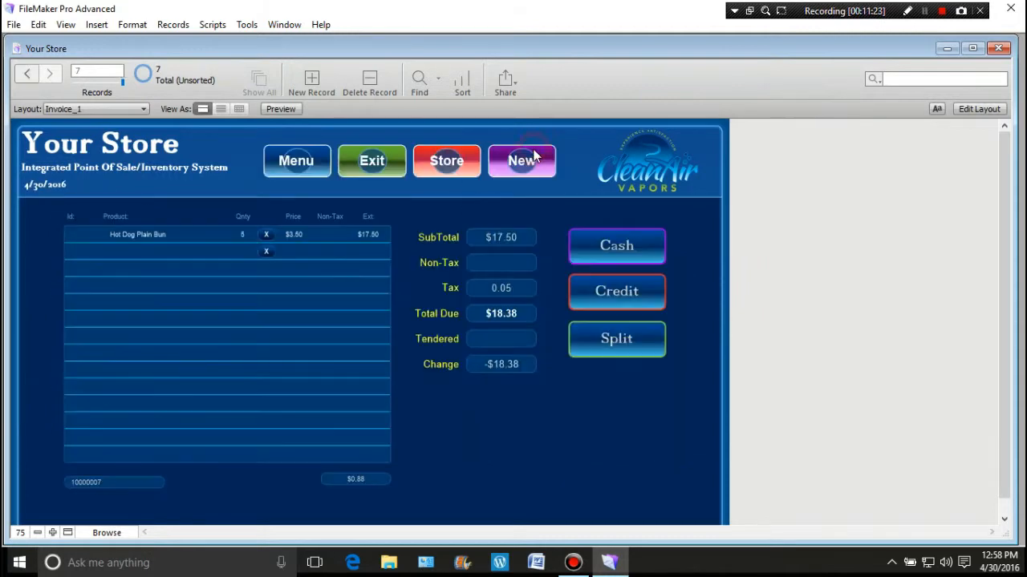
{"action": "left_click", "coordinate": [319, 84]}
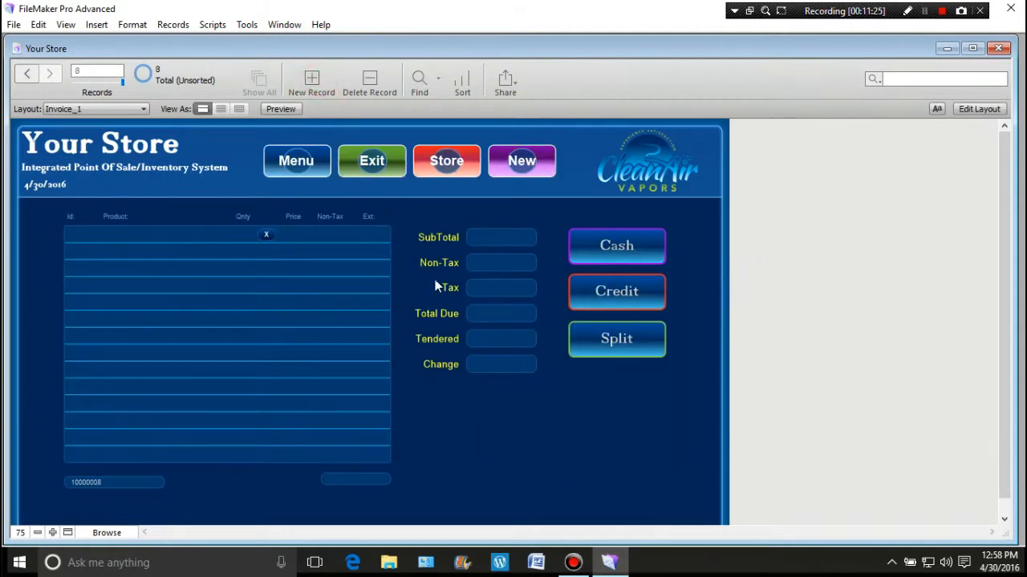
- Open the Inventory layout, sort the records and examine the Hot Dog Plain Bun stock and status after the five-item sale
{"action": "left_click", "coordinate": [143, 109]}
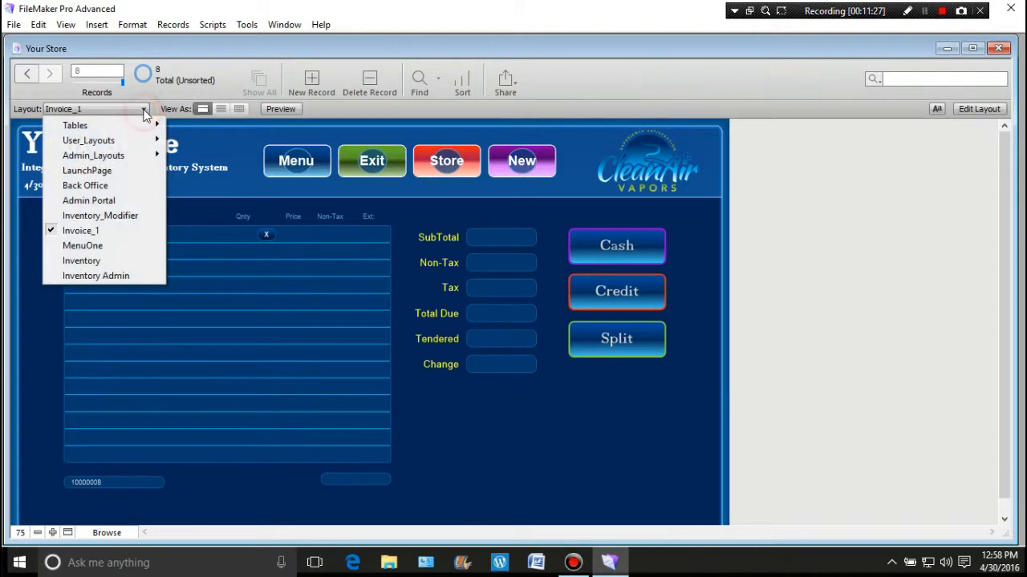
{"action": "left_click", "coordinate": [109, 263]}
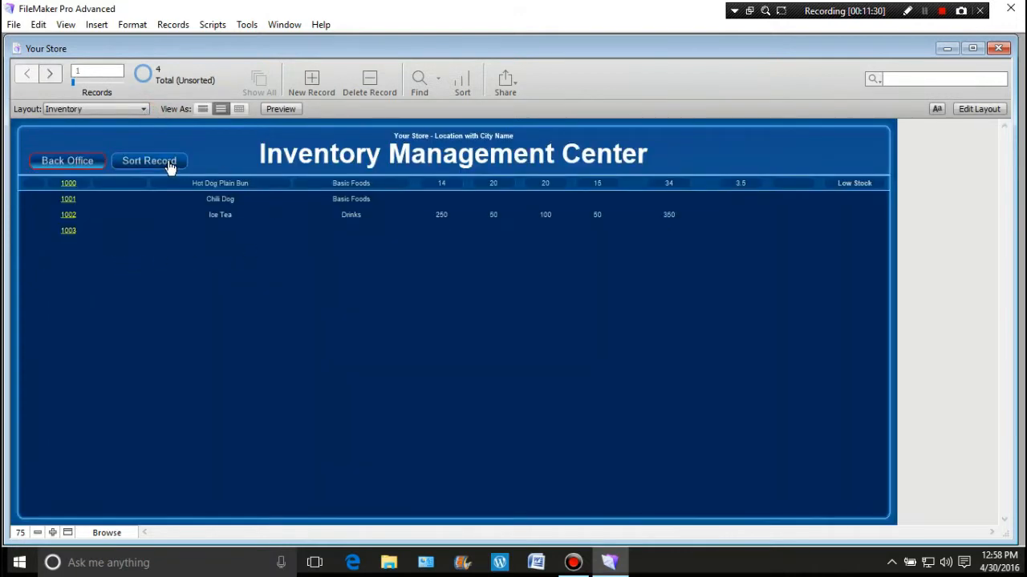
{"action": "left_click", "coordinate": [168, 163]}
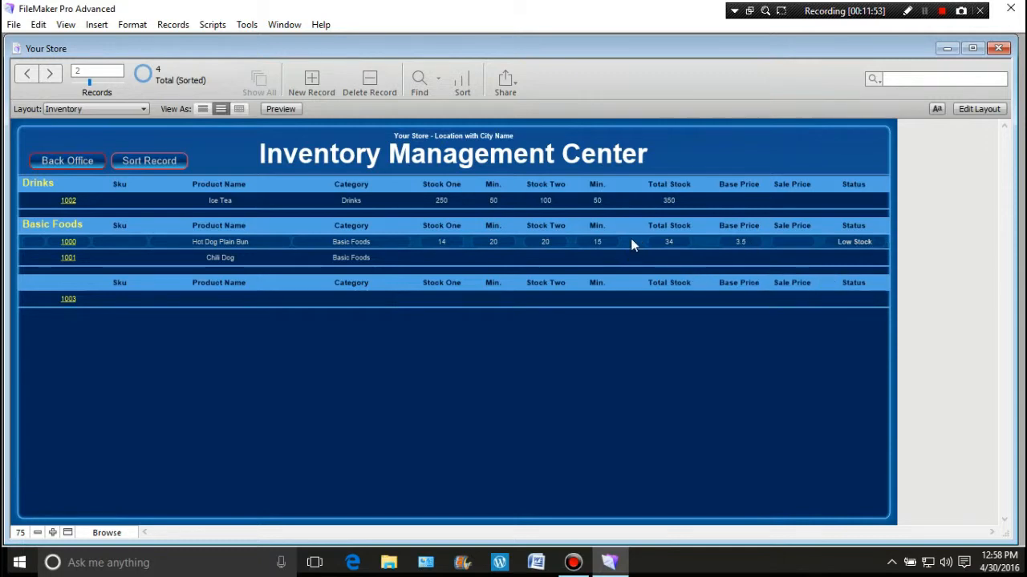
{"action": "left_click", "coordinate": [422, 258]}
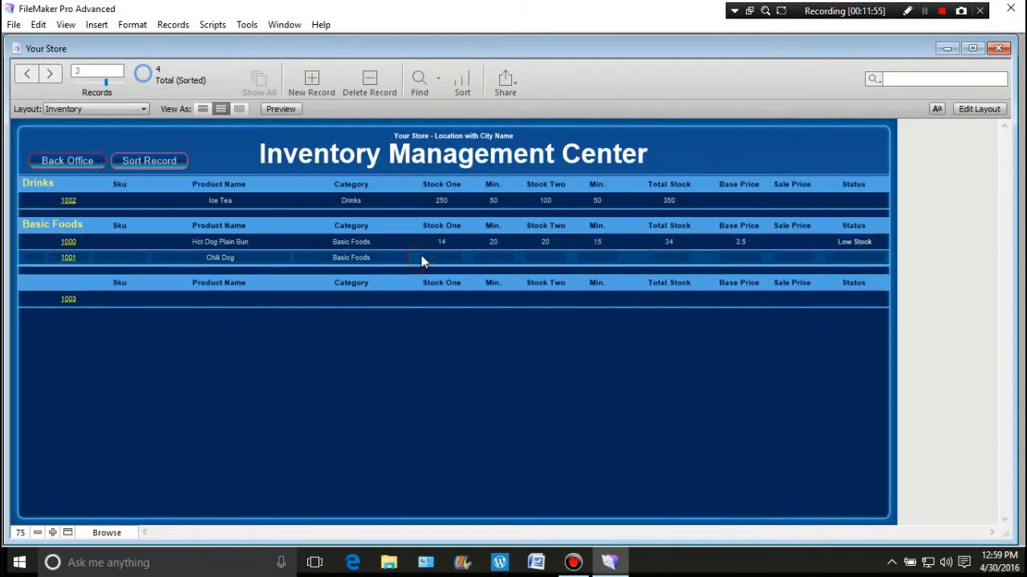
{"action": "left_click", "coordinate": [419, 243]}
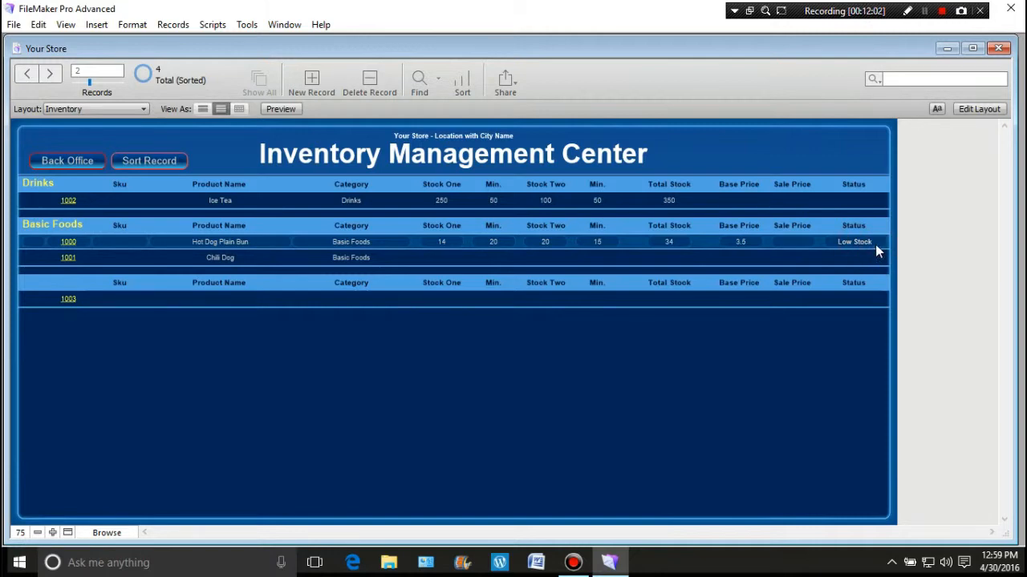
- Switch the Inventory layout to Layout mode and select the Reorder_Box field under Status
{"action": "left_click", "coordinate": [976, 108]}
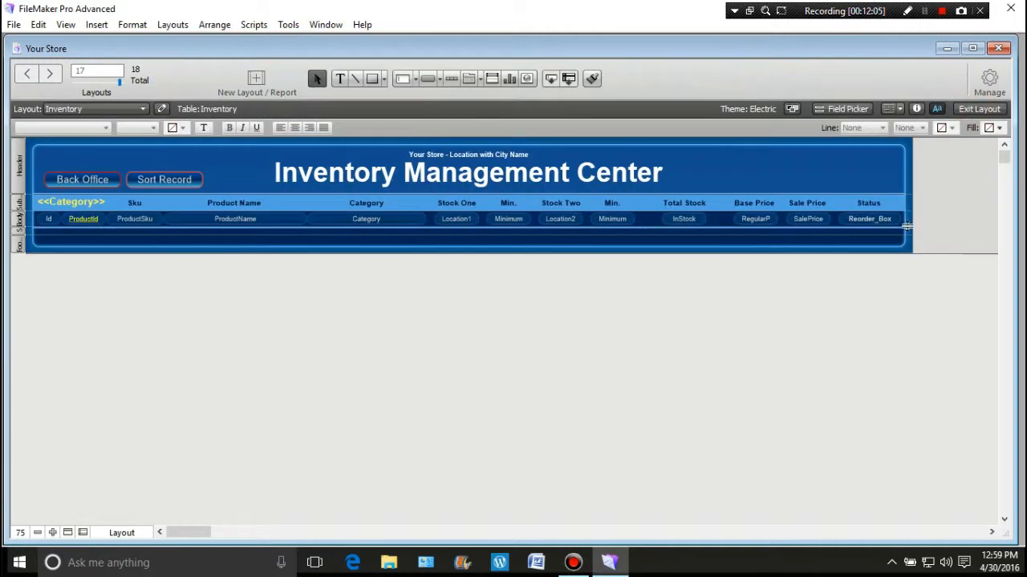
{"action": "left_click", "coordinate": [889, 219]}
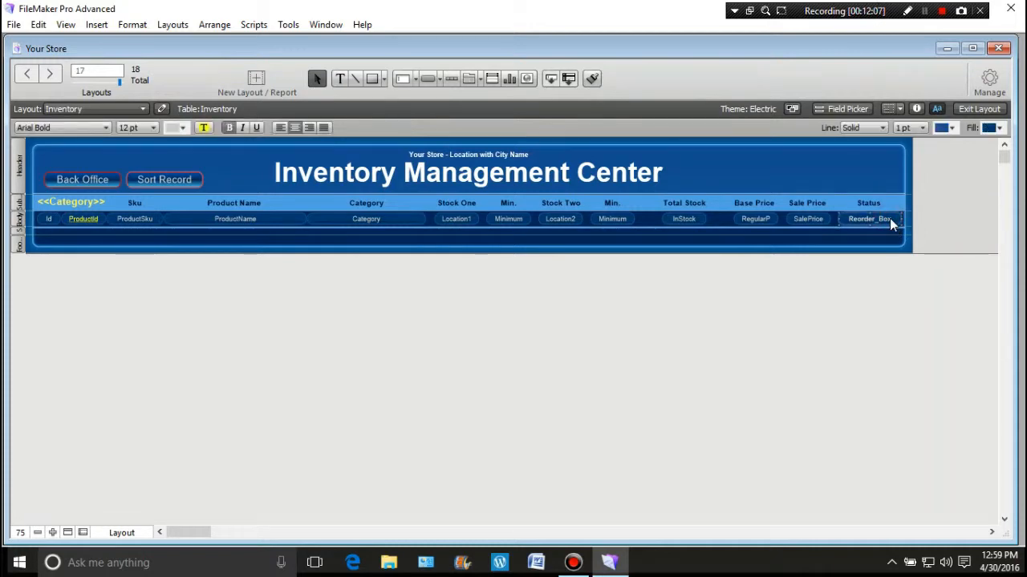
{"action": "right_click", "coordinate": [890, 220]}
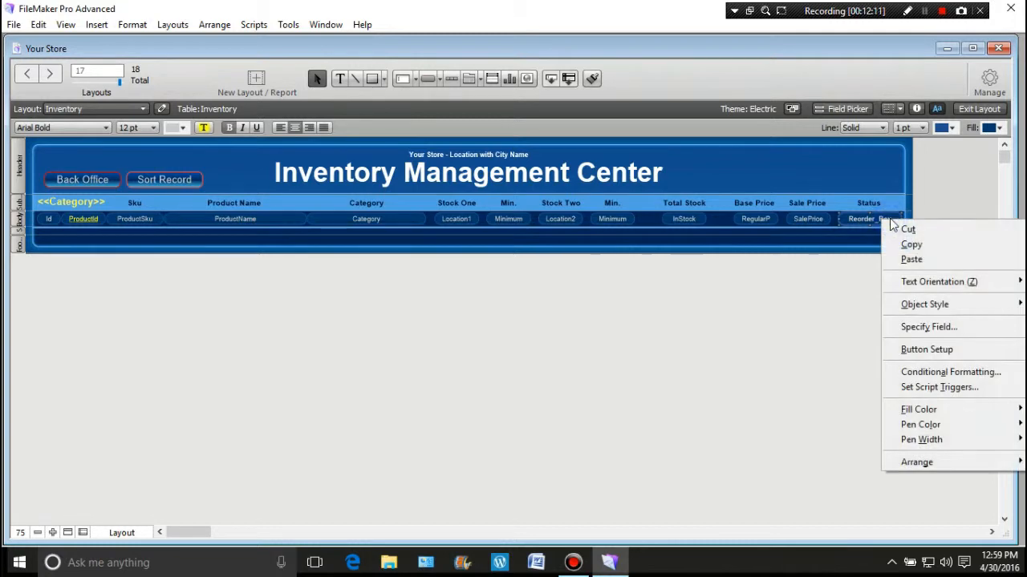
{"action": "left_click", "coordinate": [917, 373]}
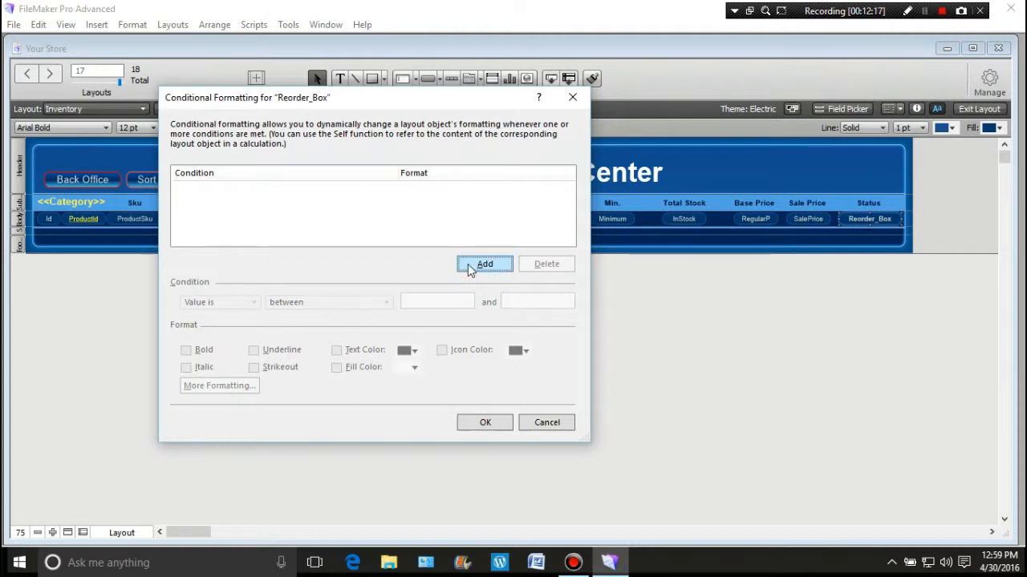
{"action": "left_click", "coordinate": [469, 267]}
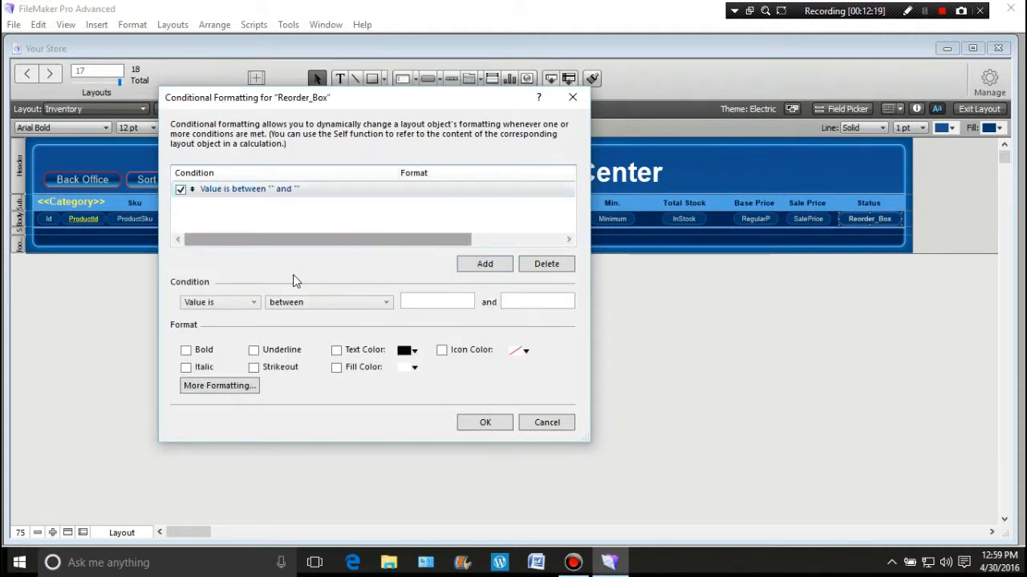
{"action": "left_click", "coordinate": [256, 303]}
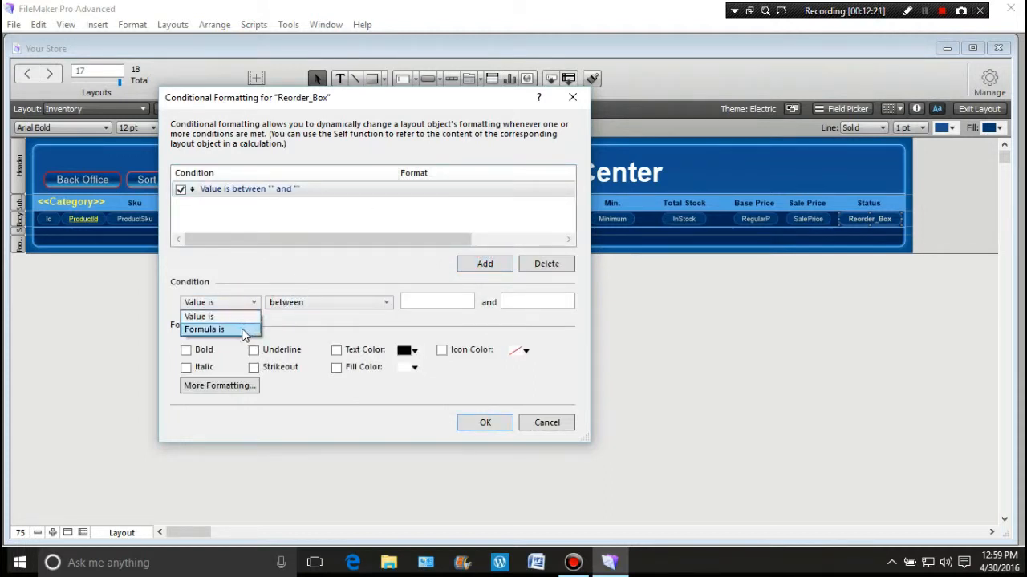
{"action": "left_click", "coordinate": [244, 329]}
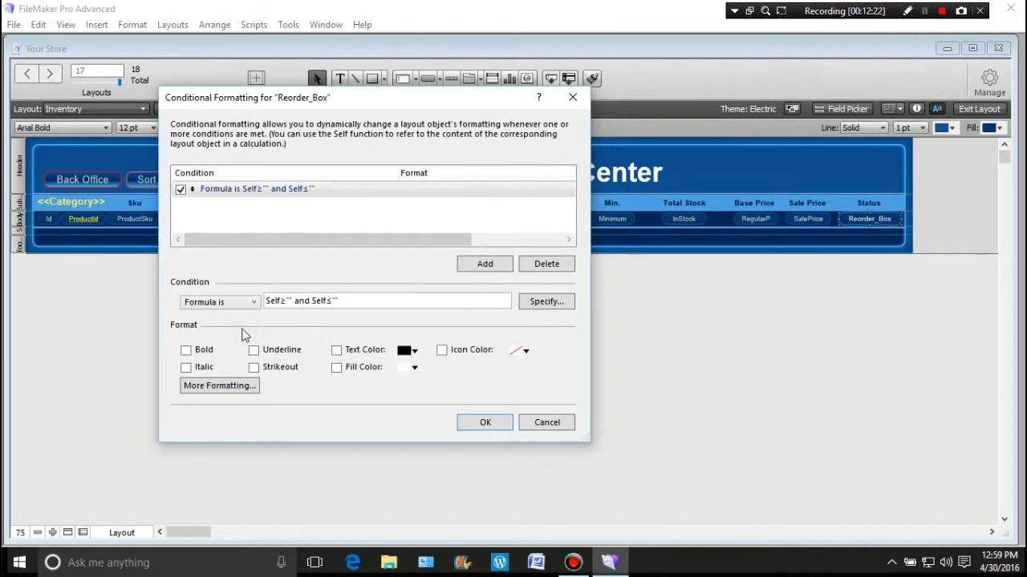
{"action": "left_click", "coordinate": [539, 303]}
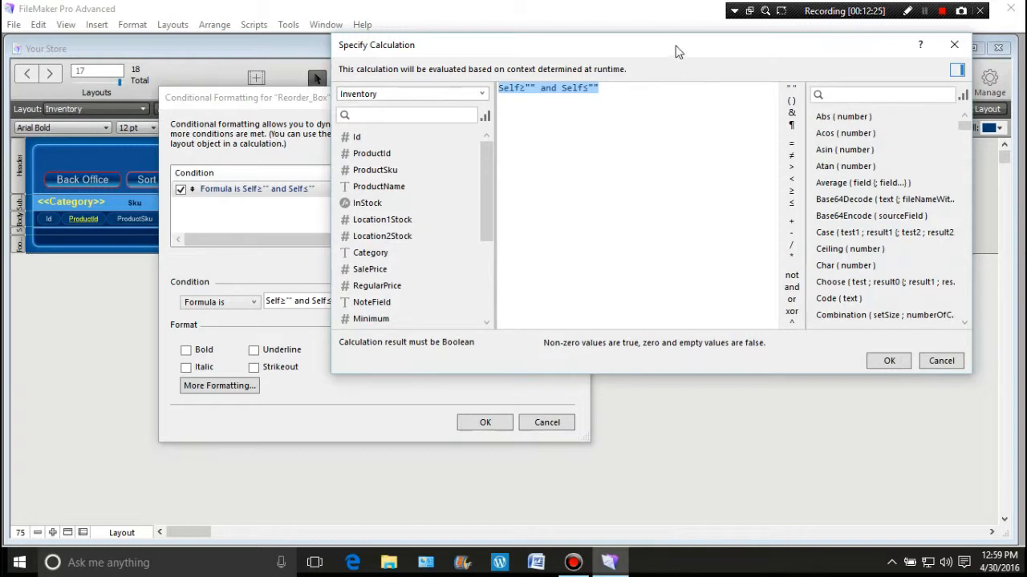
{"action": "left_click_drag", "start_coordinate": [665, 44], "coordinate": [560, 71]}
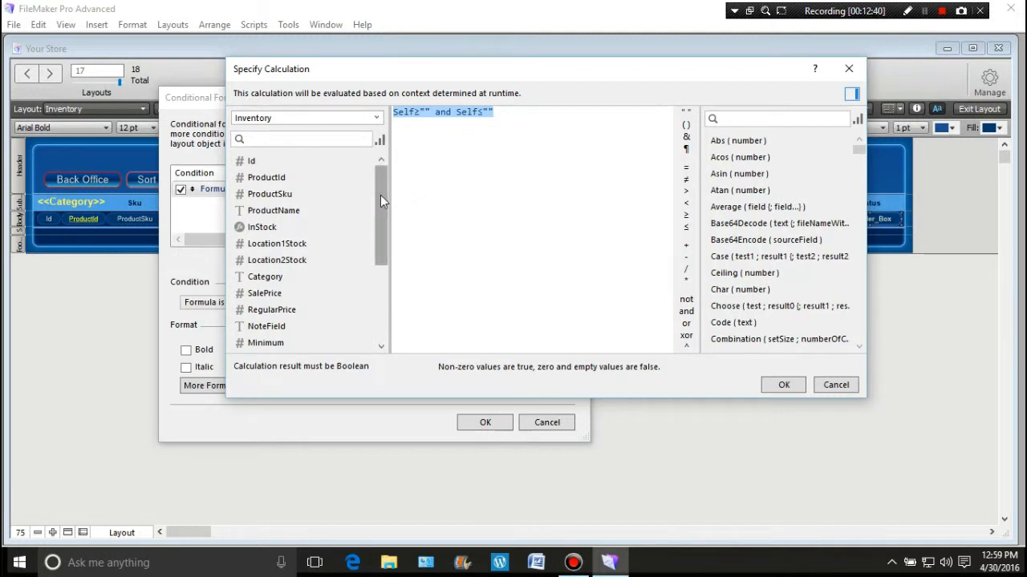
{"action": "left_click_drag", "start_coordinate": [381, 196], "coordinate": [392, 176]}
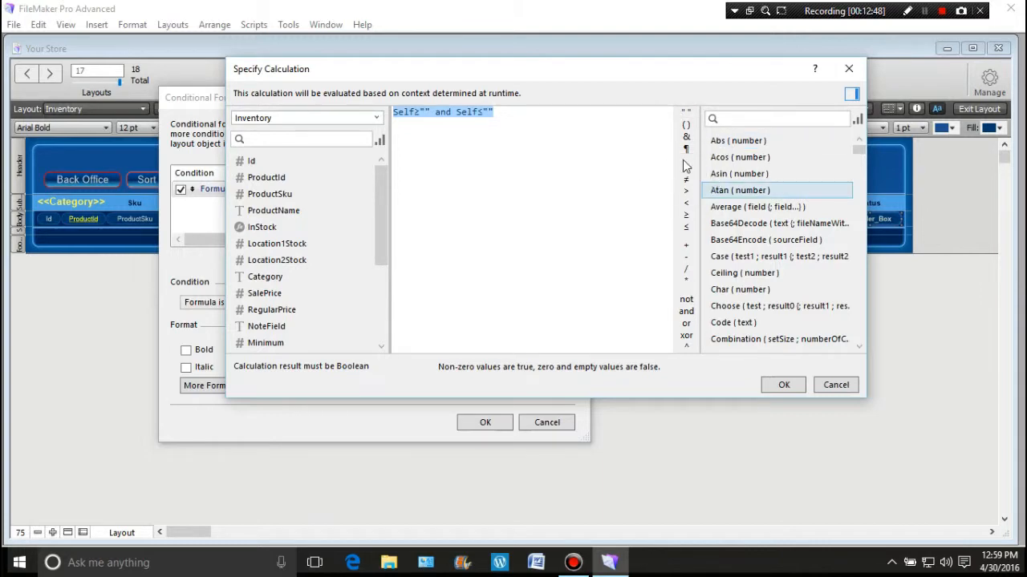
{"action": "left_click", "coordinate": [830, 384]}
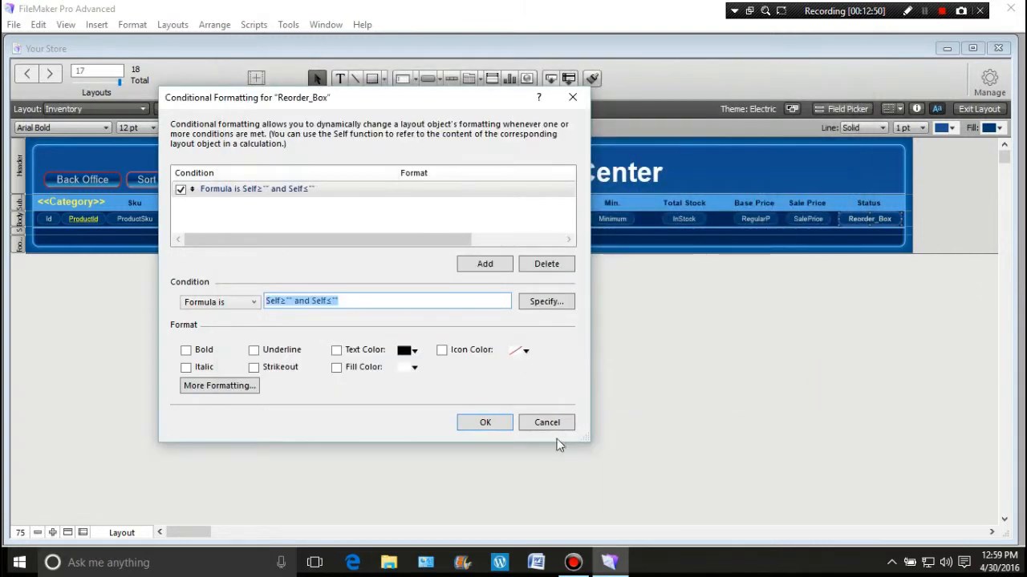
{"action": "left_click", "coordinate": [544, 422]}
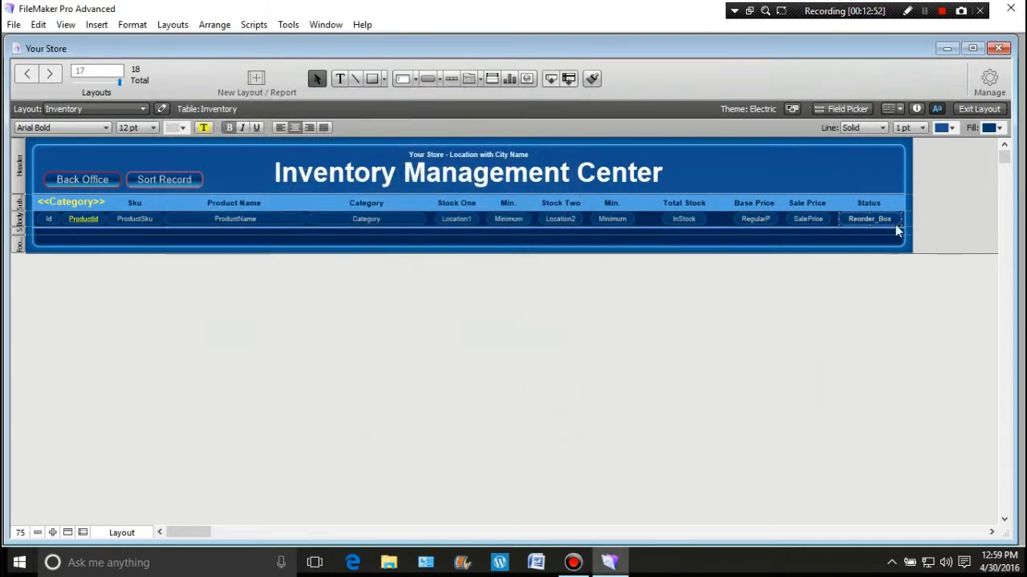
- Add a conditional formatting rule to the Location1Stock field with the formula Inventory::Location1Stock ≤ Inventory::Minimum
{"action": "right_click", "coordinate": [462, 220]}
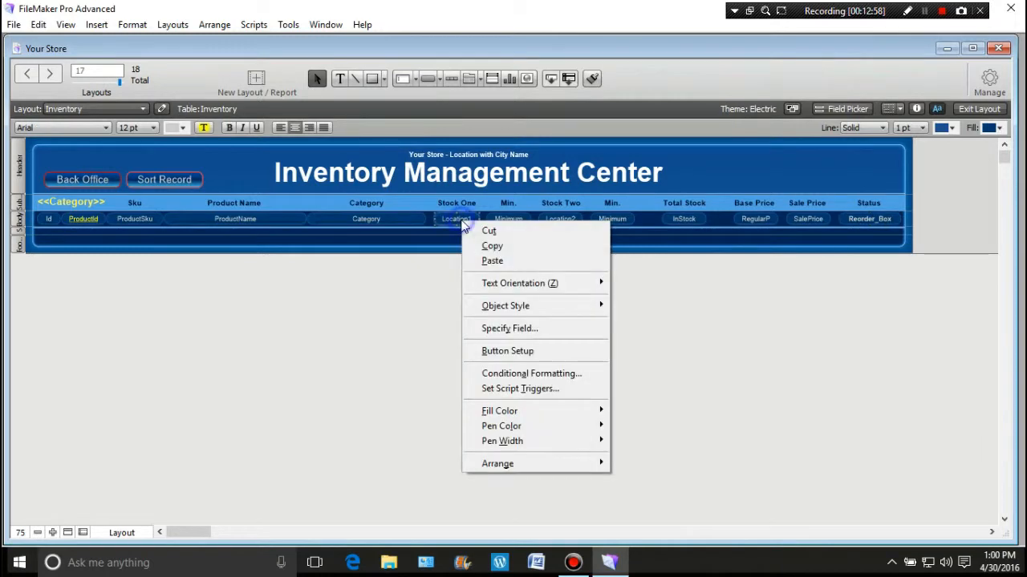
{"action": "left_click", "coordinate": [513, 376]}
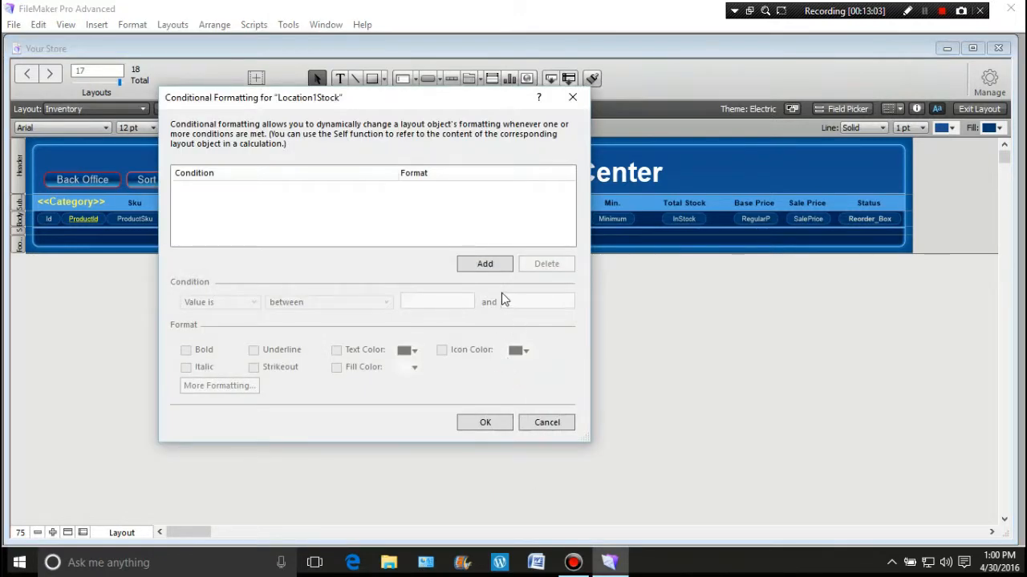
{"action": "left_click", "coordinate": [498, 264]}
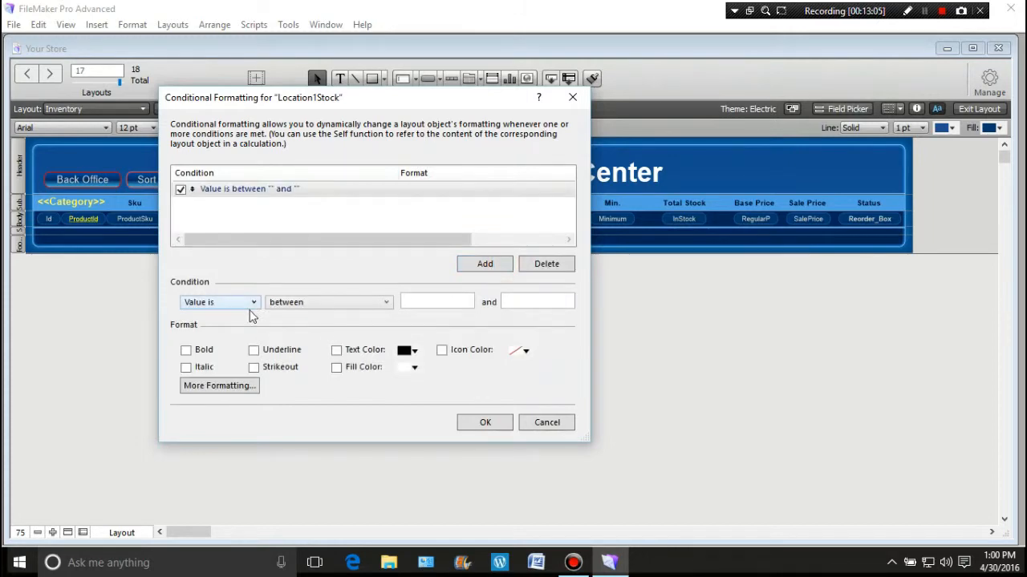
{"action": "left_click", "coordinate": [253, 308]}
{"action": "left_click", "coordinate": [236, 332]}
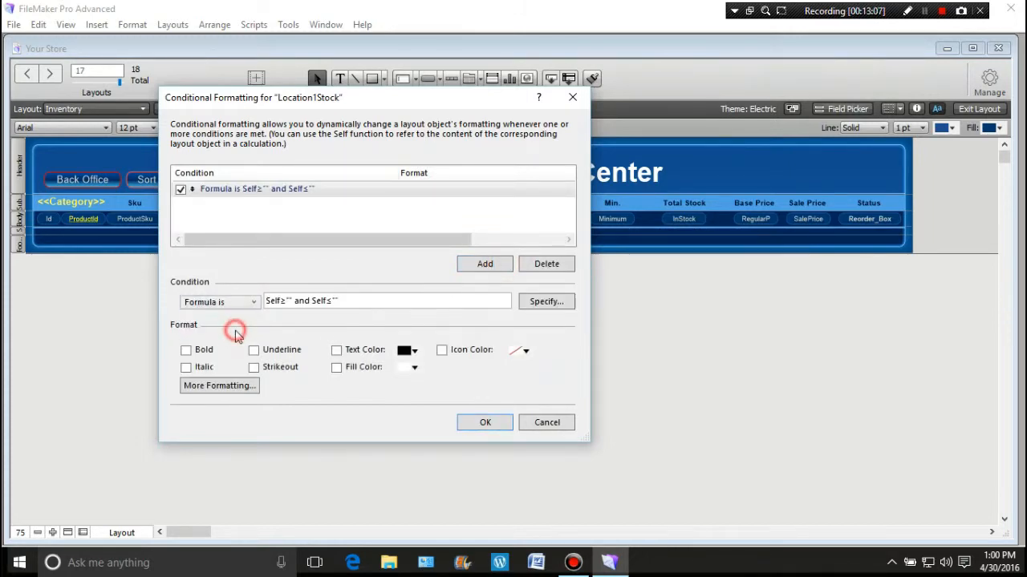
{"action": "left_click", "coordinate": [546, 301]}
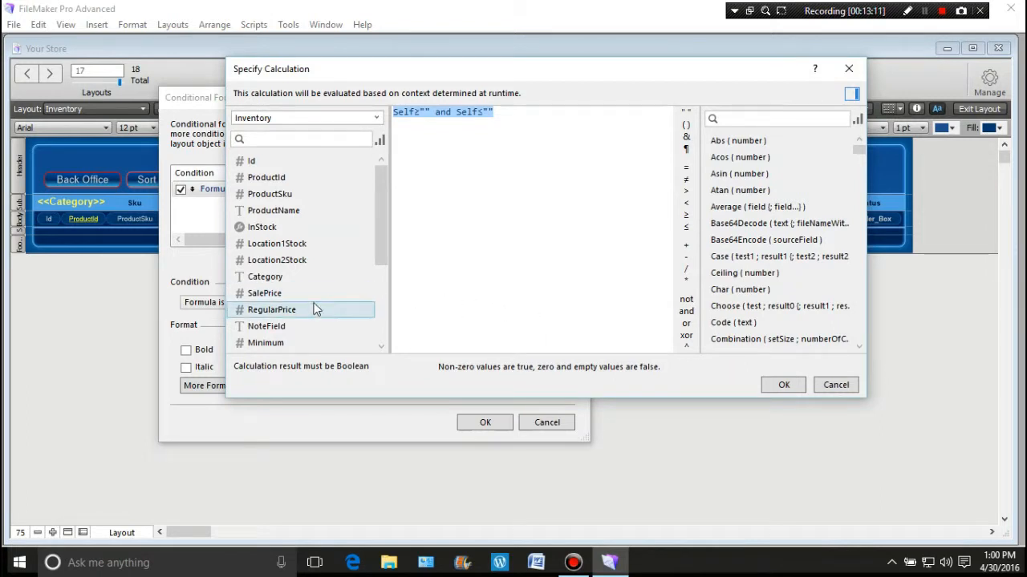
{"action": "double_click", "coordinate": [318, 243]}
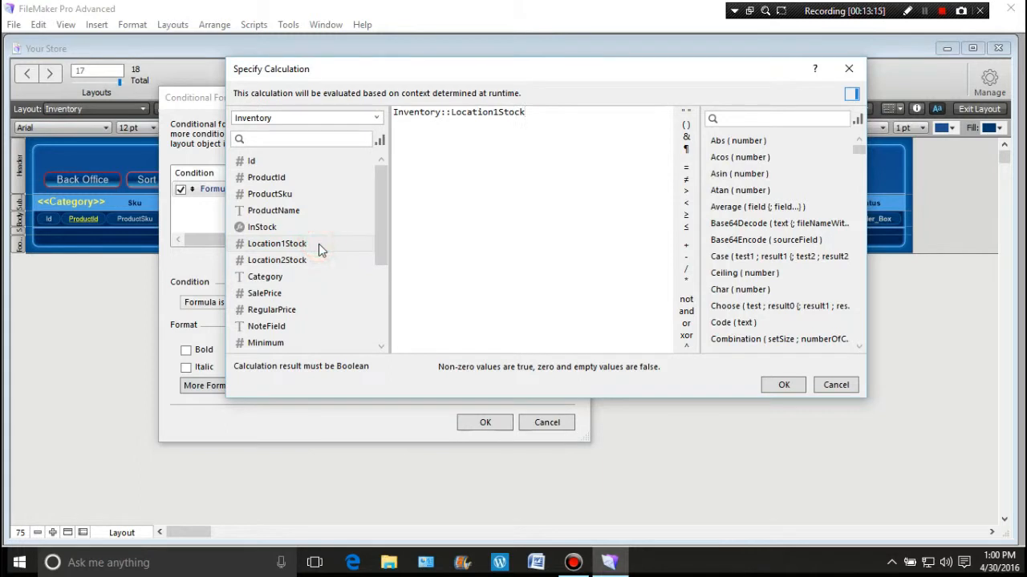
{"action": "left_click", "coordinate": [686, 227]}
{"action": "double_click", "coordinate": [297, 345]}
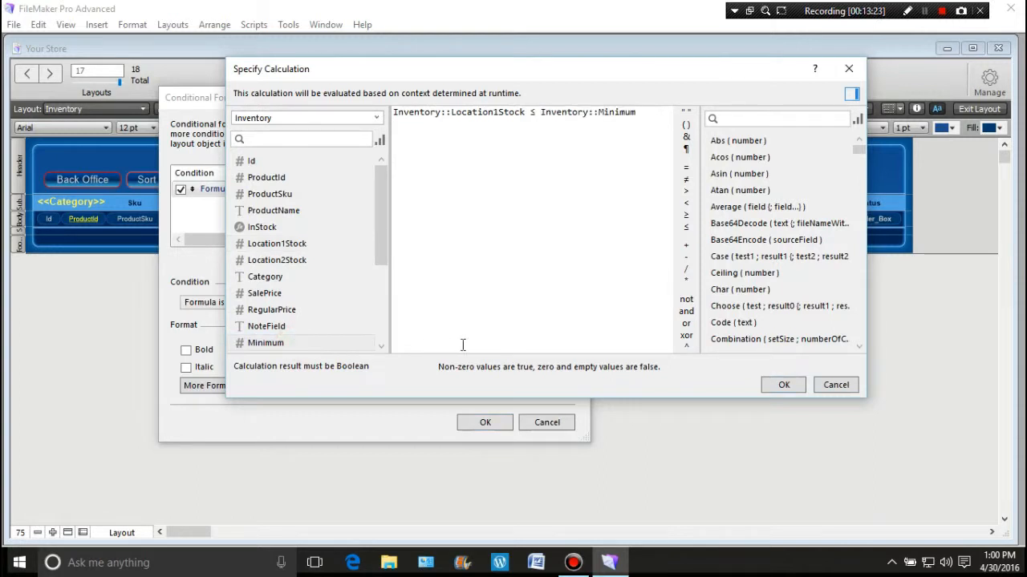
{"action": "left_click", "coordinate": [778, 386]}
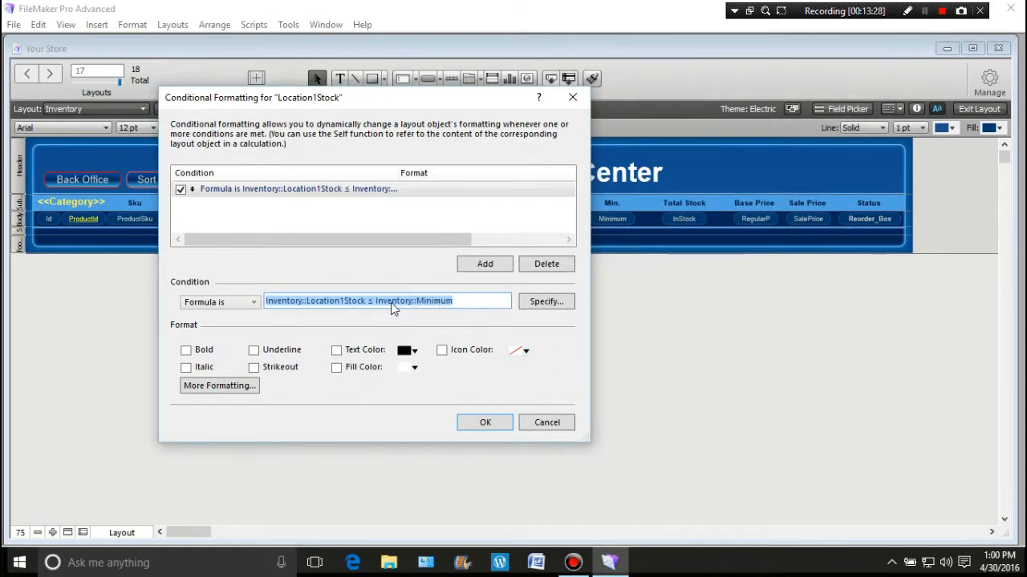
- Format the Location1Stock condition as bold with yellow text, apply it and return the layout to Browse mode
{"action": "left_click", "coordinate": [187, 353]}
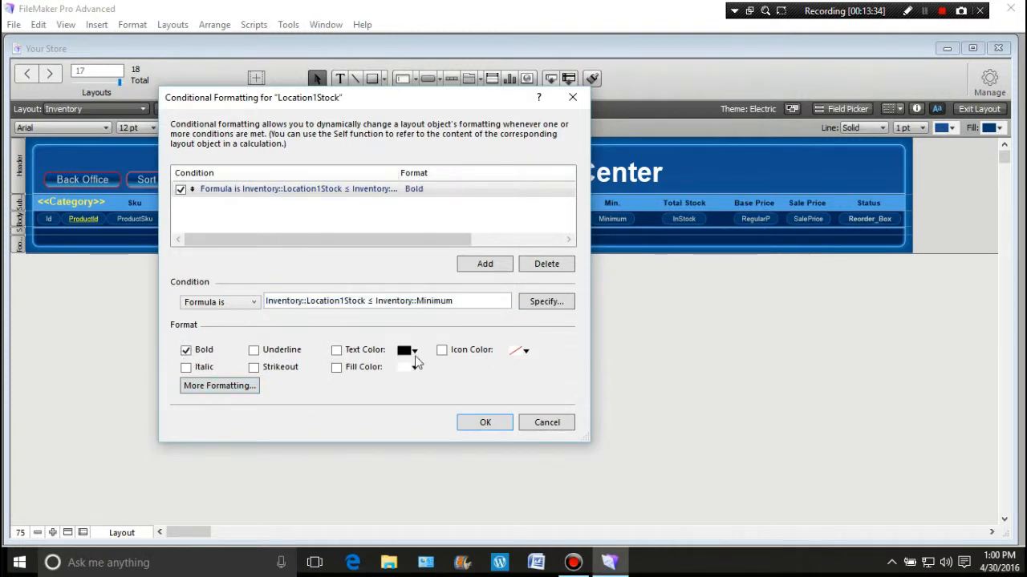
{"action": "left_click", "coordinate": [413, 352]}
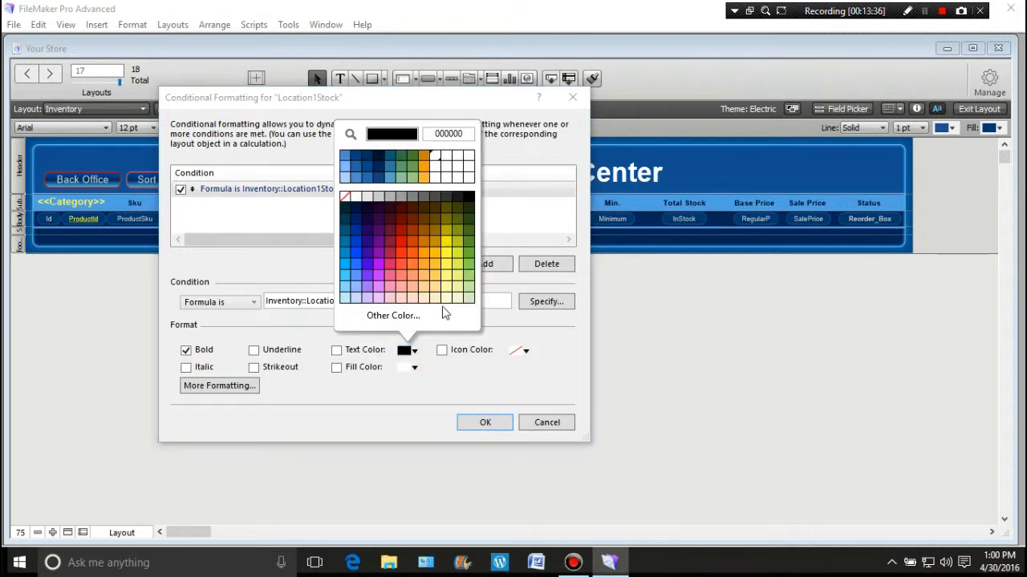
{"action": "left_click", "coordinate": [446, 252]}
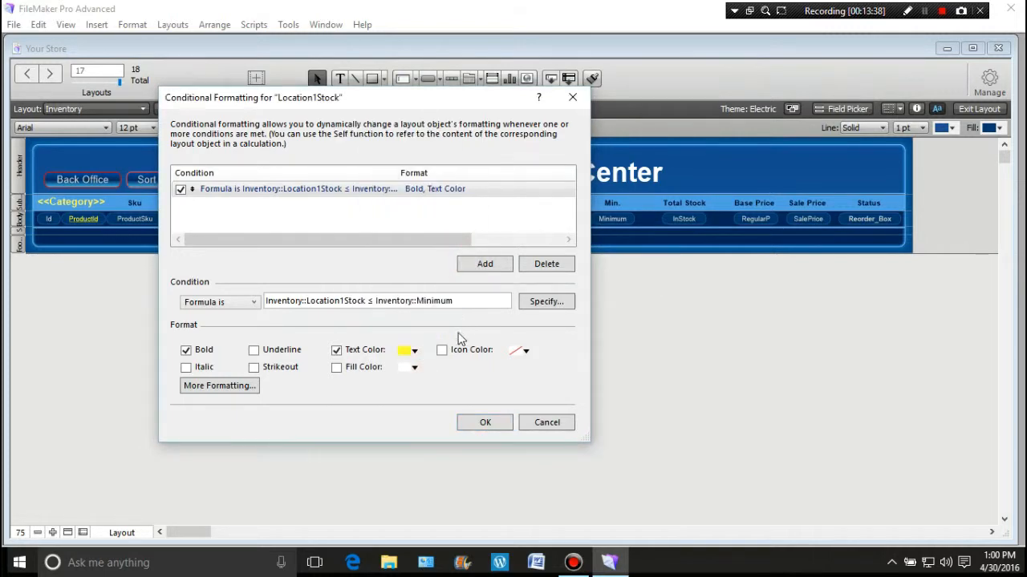
{"action": "left_click", "coordinate": [471, 425]}
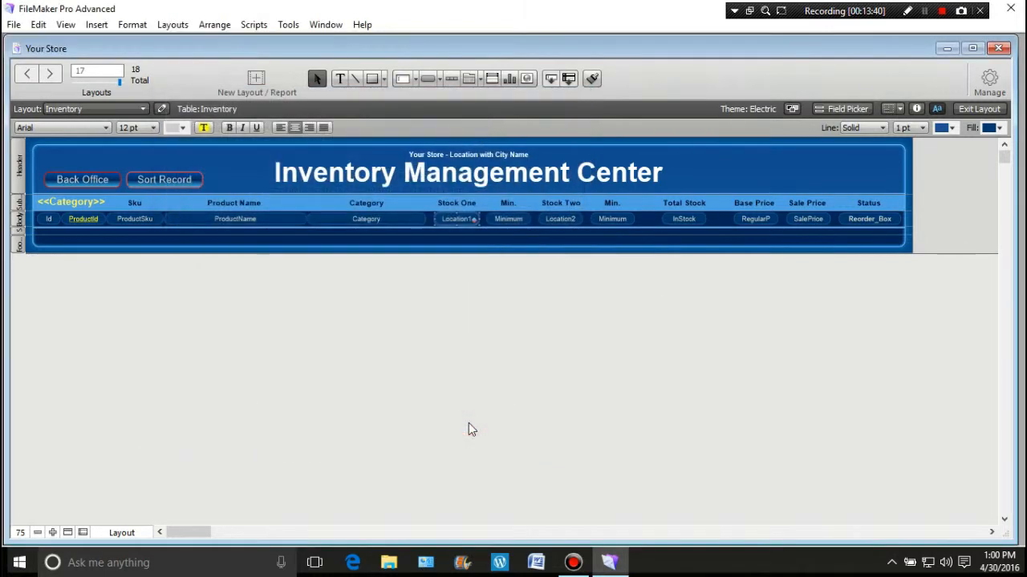
{"action": "left_click", "coordinate": [490, 321]}
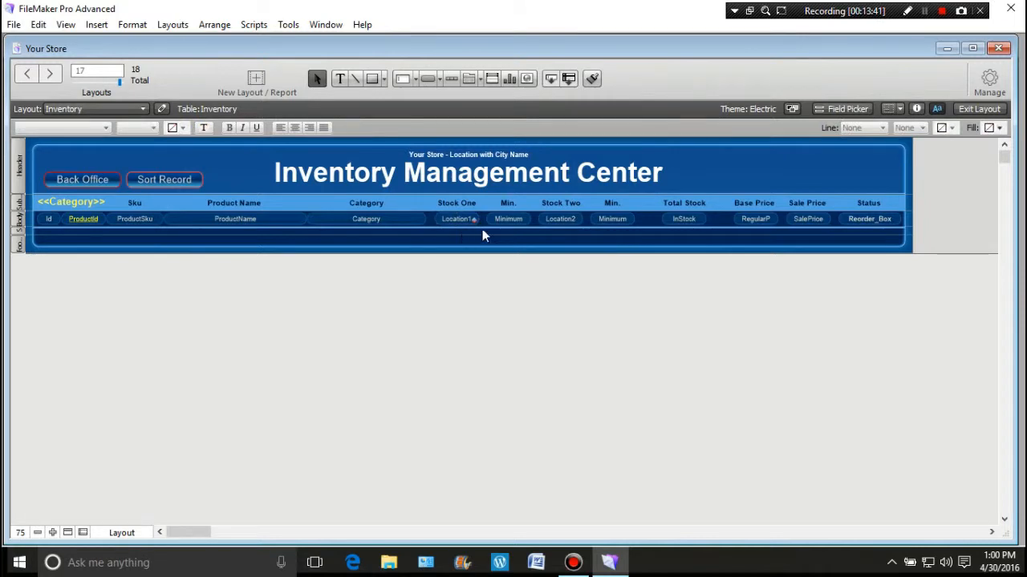
{"action": "left_click", "coordinate": [979, 108]}
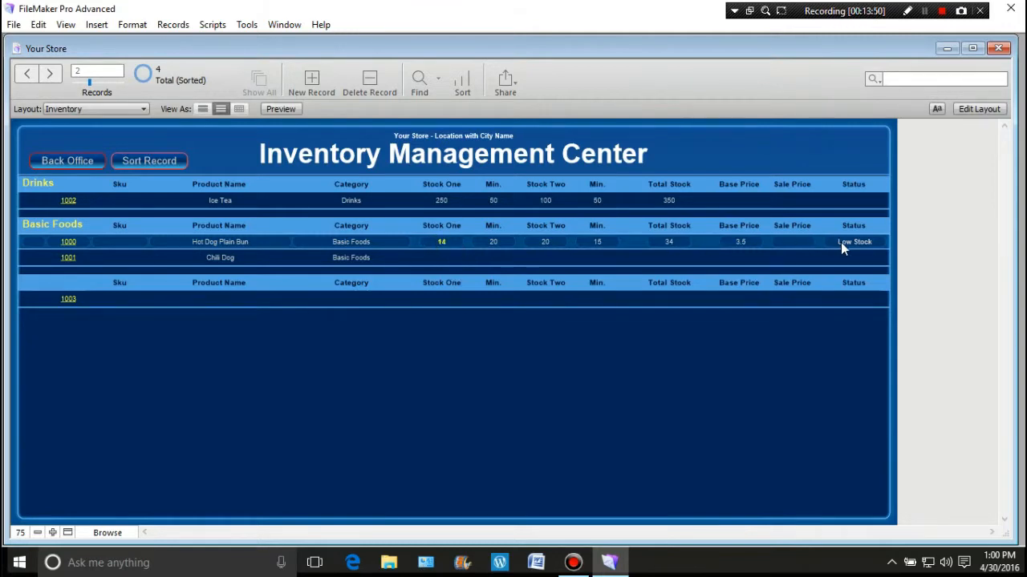
- Set the Reorder_Box field's text color to red on the Inventory layout, keep it bold and return to Browse mode
{"action": "left_click", "coordinate": [977, 110]}
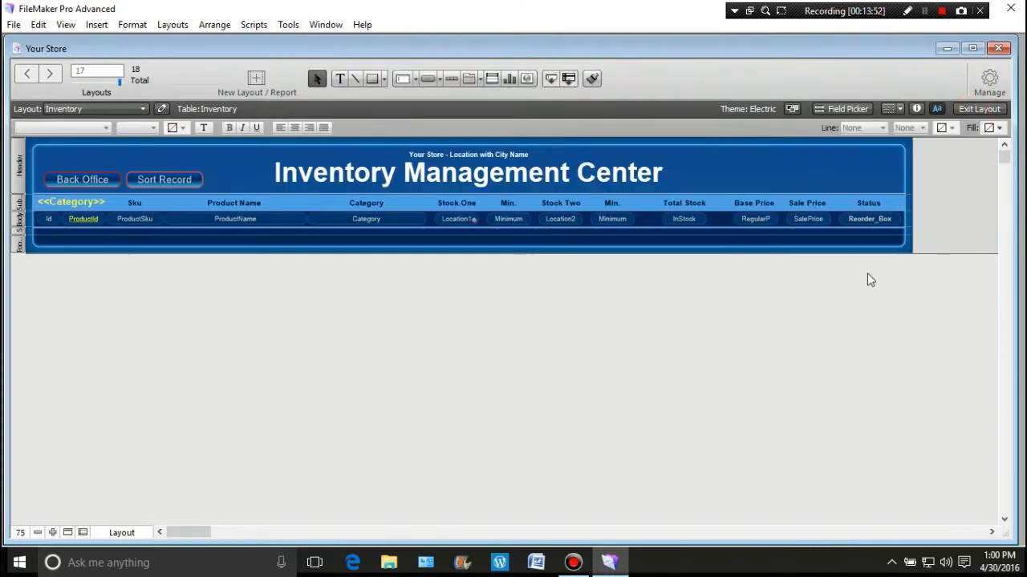
{"action": "left_click", "coordinate": [864, 225]}
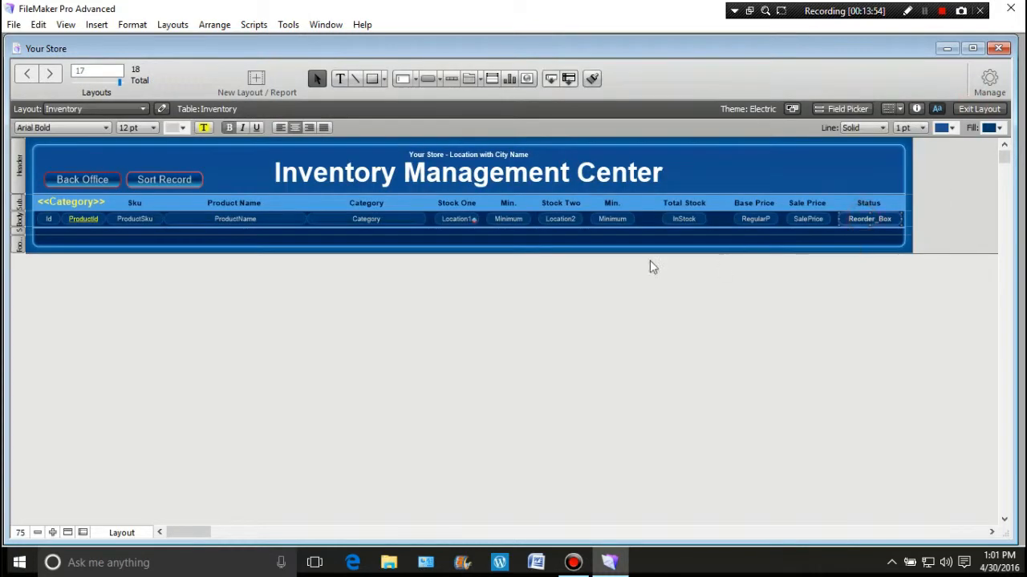
{"action": "left_click", "coordinate": [184, 128]}
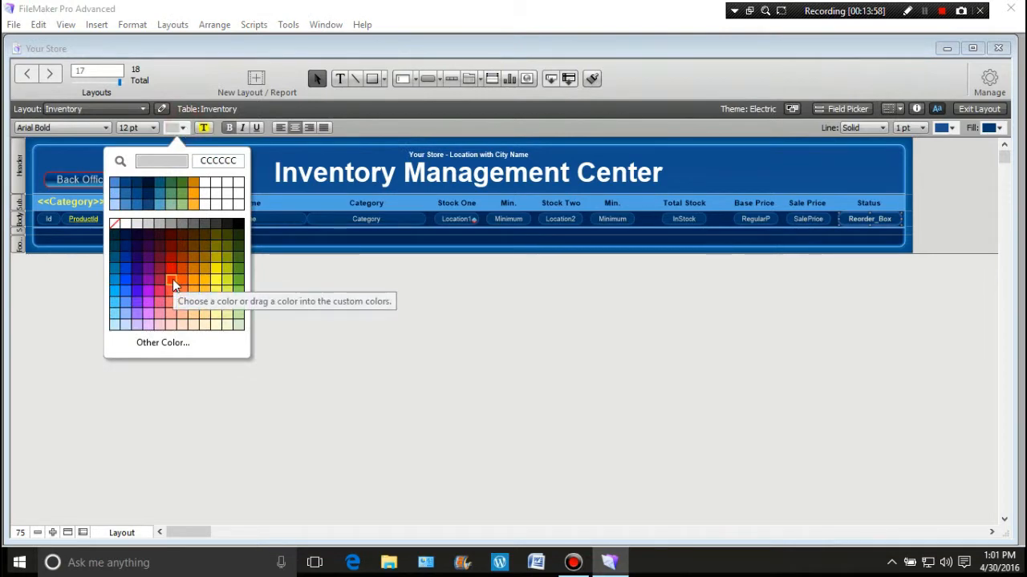
{"action": "left_click", "coordinate": [172, 279]}
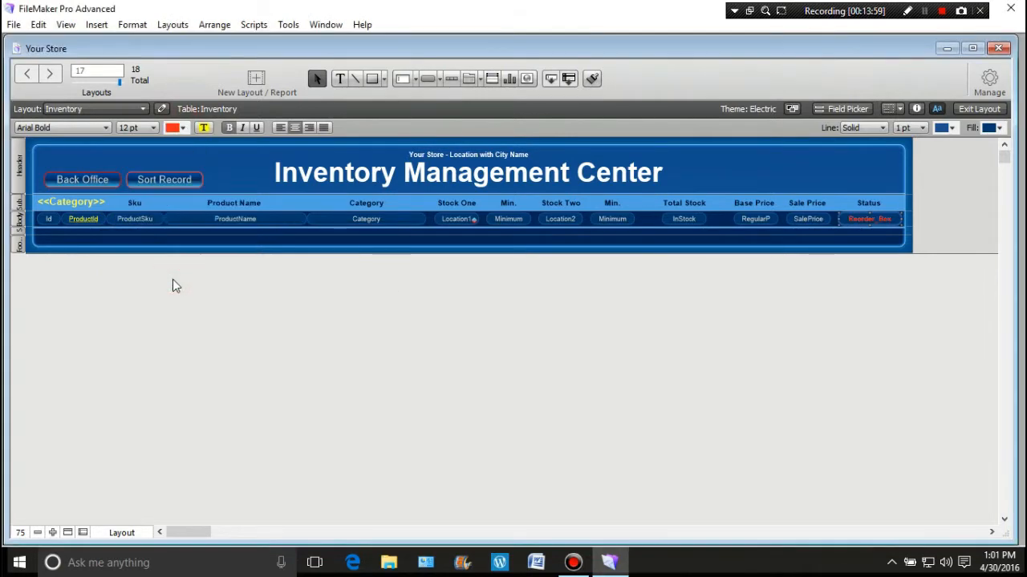
{"action": "left_click", "coordinate": [228, 127]}
{"action": "left_click", "coordinate": [228, 128]}
{"action": "left_click", "coordinate": [981, 112]}
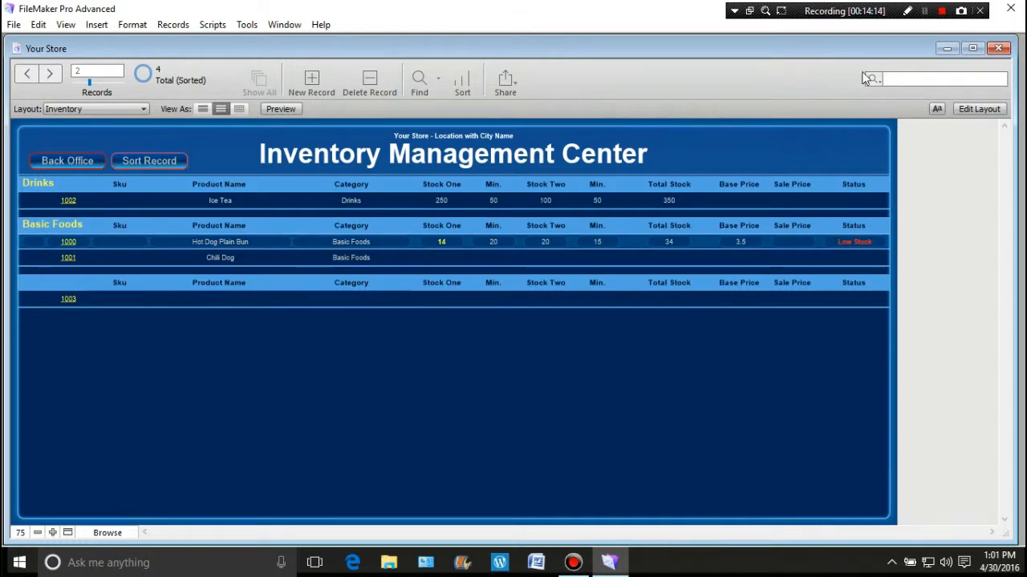
- Switch the Inventory layout to Layout mode and place a copy of the Sort Record button directly above the original
{"action": "left_click", "coordinate": [985, 108]}
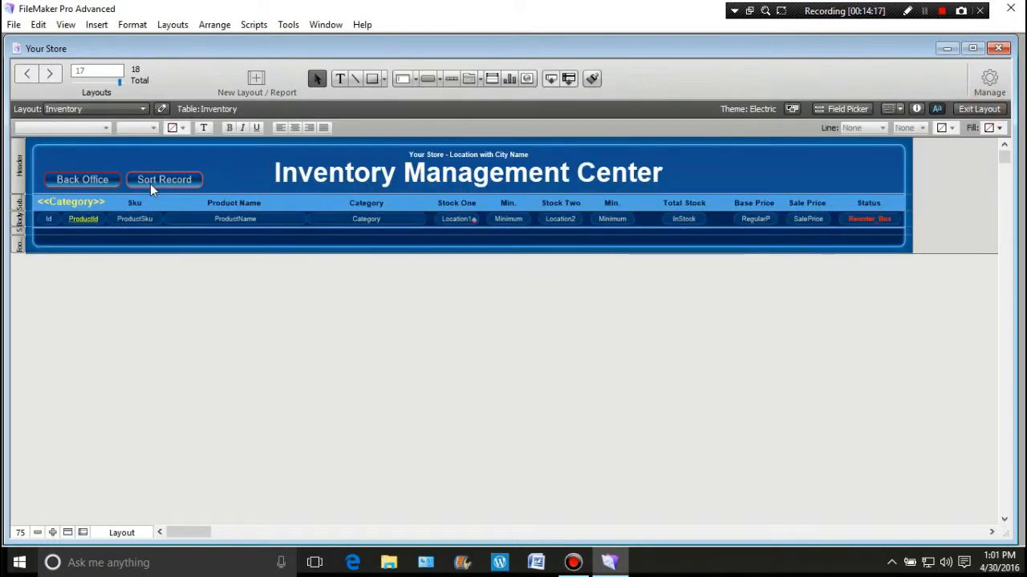
{"action": "left_click", "coordinate": [152, 179]}
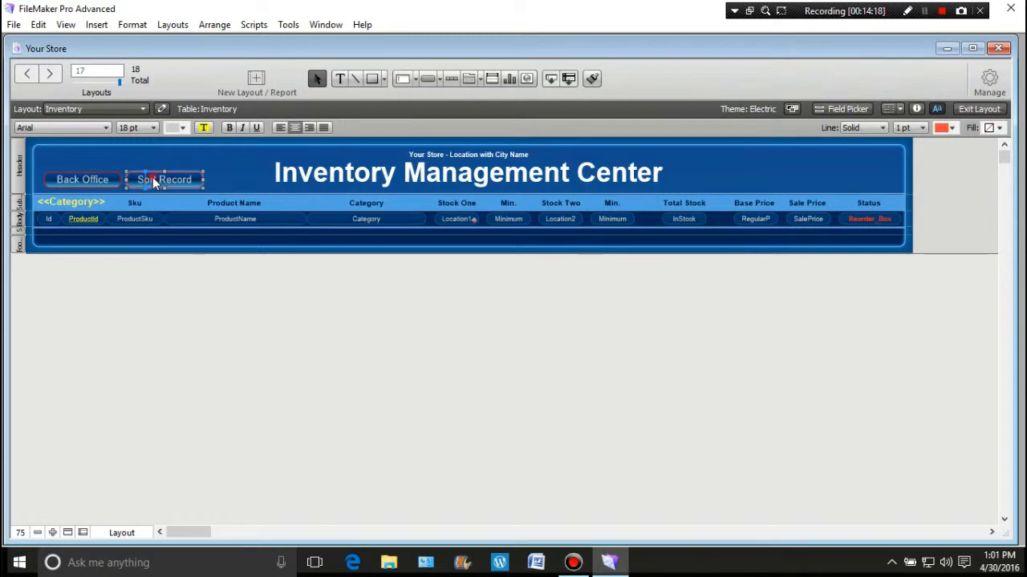
{"action": "left_click_drag", "start_coordinate": [152, 179], "coordinate": [153, 157]}
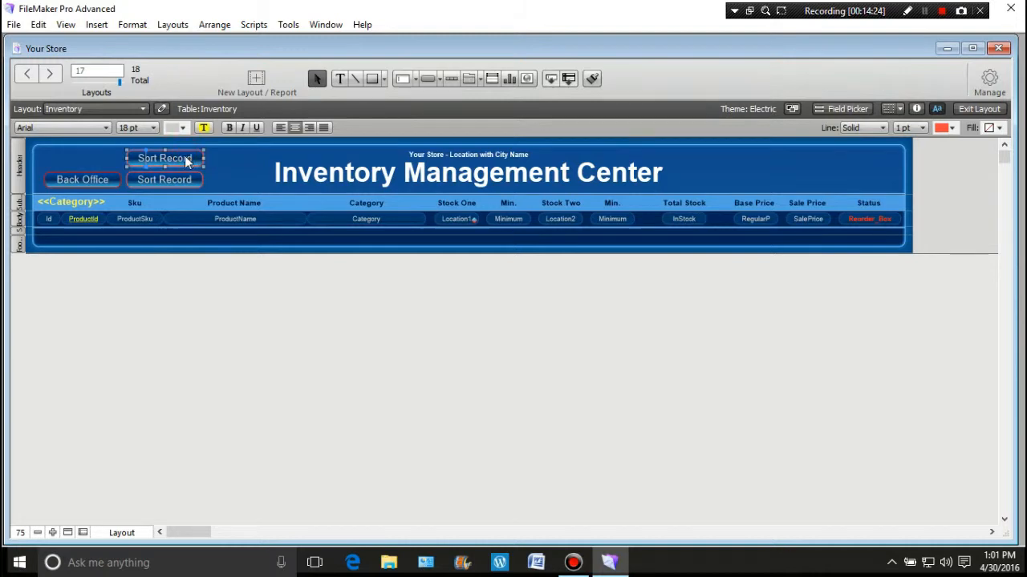
- Relabel the copied Sort Record button as Low Stock, keeping the hand cursor option enabled
{"action": "double_click", "coordinate": [183, 163]}
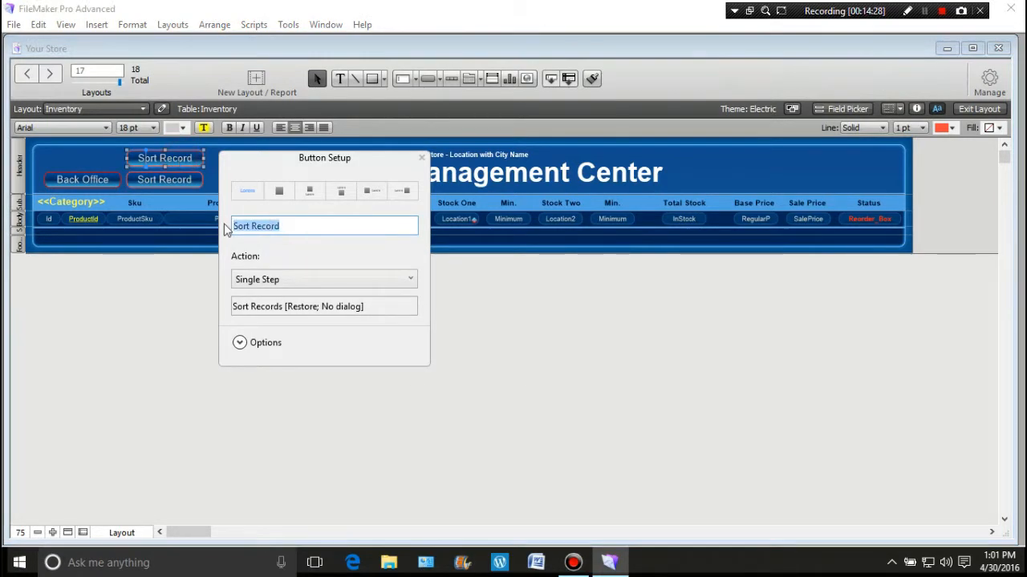
{"action": "type", "text": "Low St"}
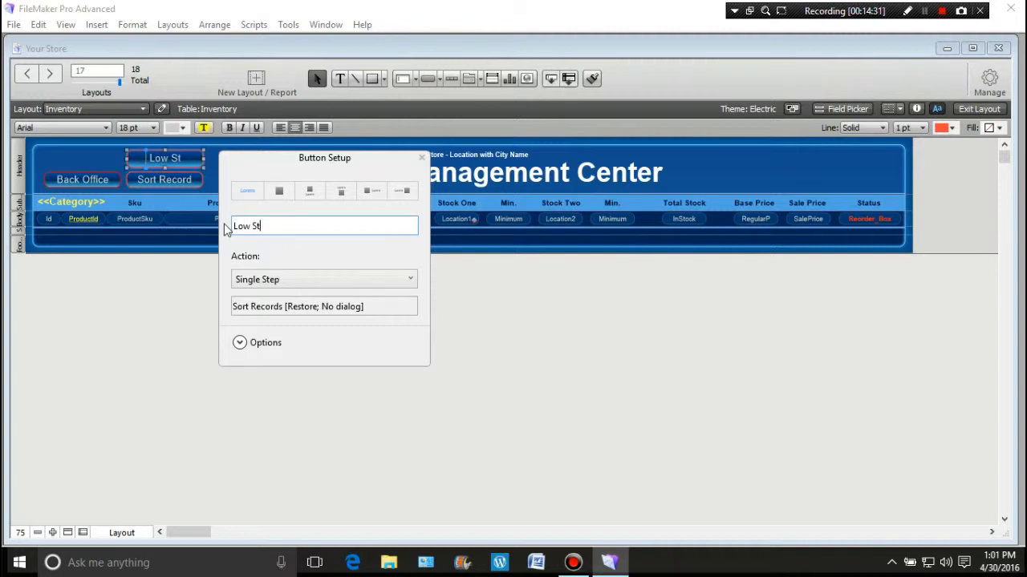
{"action": "type", "text": "ock"}
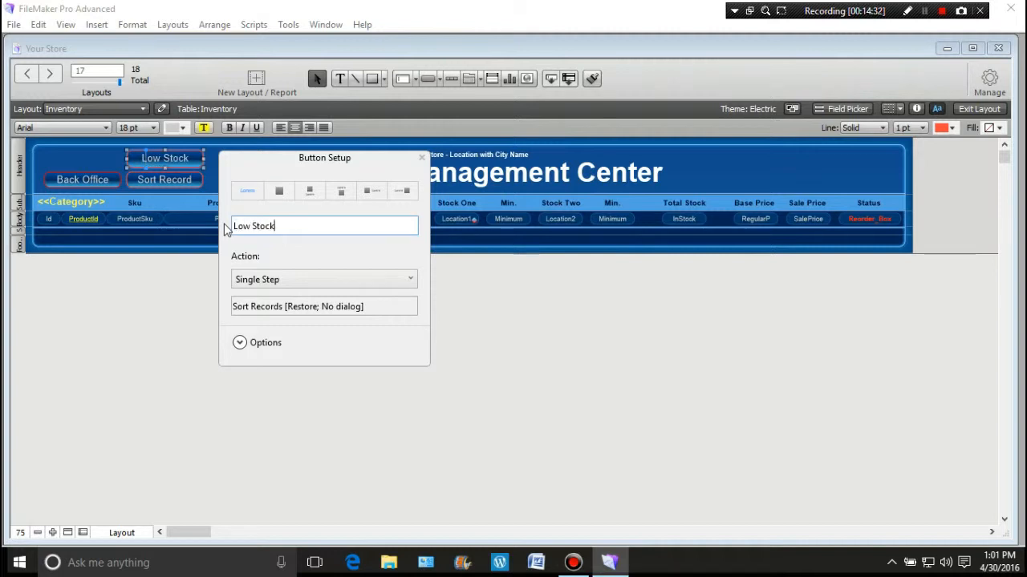
{"action": "left_click", "coordinate": [244, 343]}
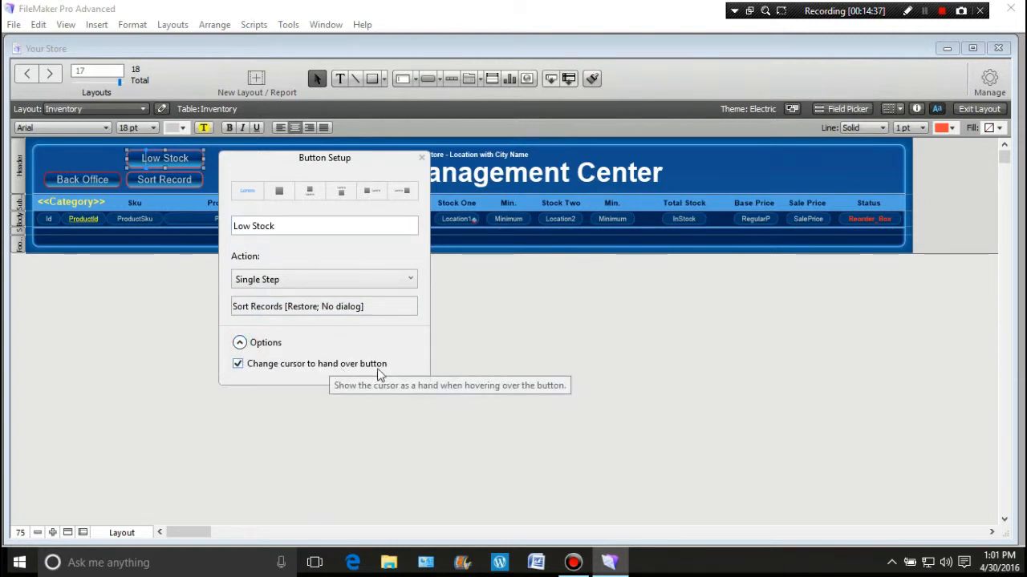
{"action": "left_click", "coordinate": [169, 347]}
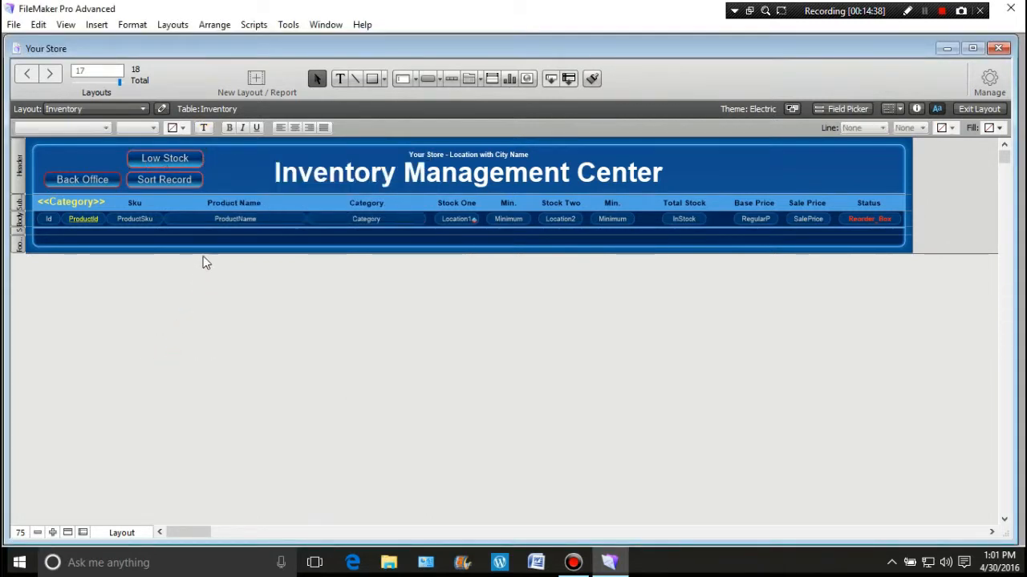
- Set the Low Stock button's outline color to yellow
{"action": "left_click", "coordinate": [201, 162]}
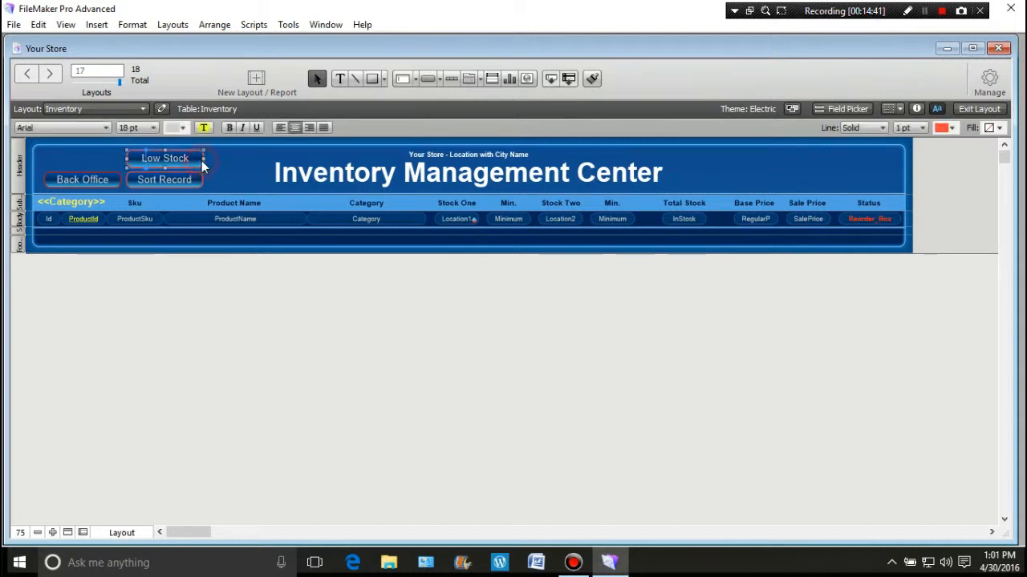
{"action": "left_click", "coordinate": [947, 128]}
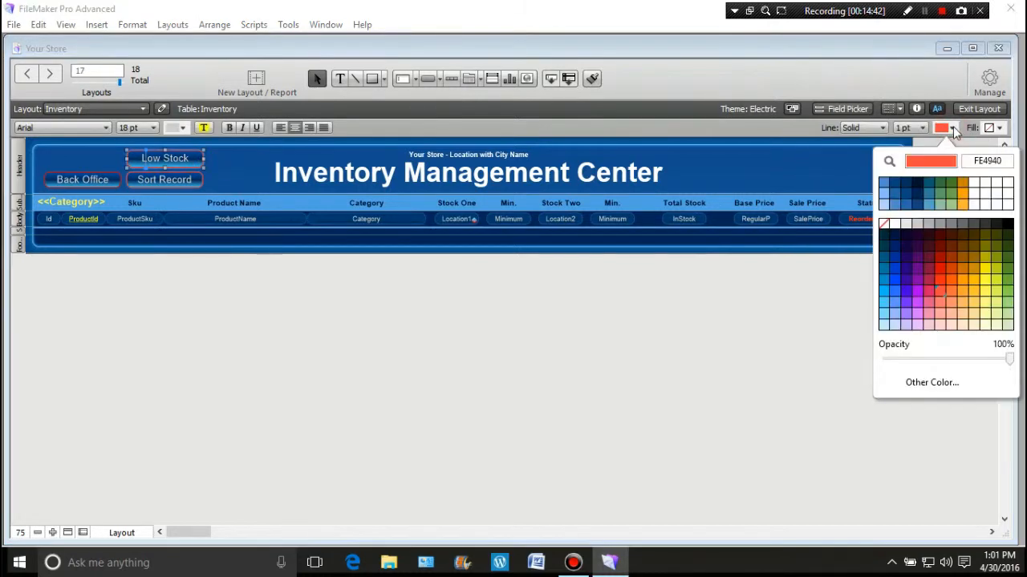
{"action": "left_click", "coordinate": [985, 294]}
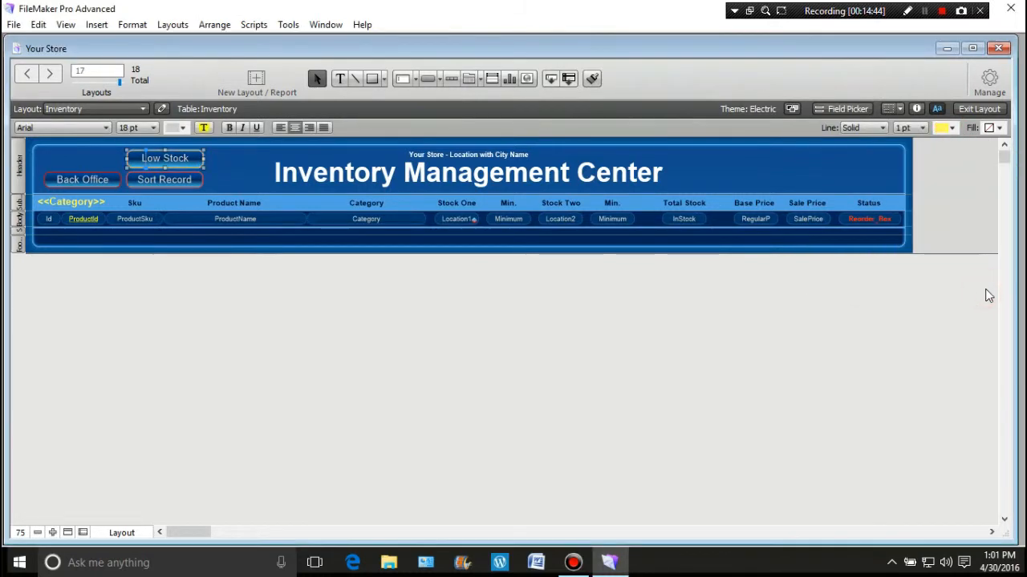
{"action": "left_click", "coordinate": [197, 298]}
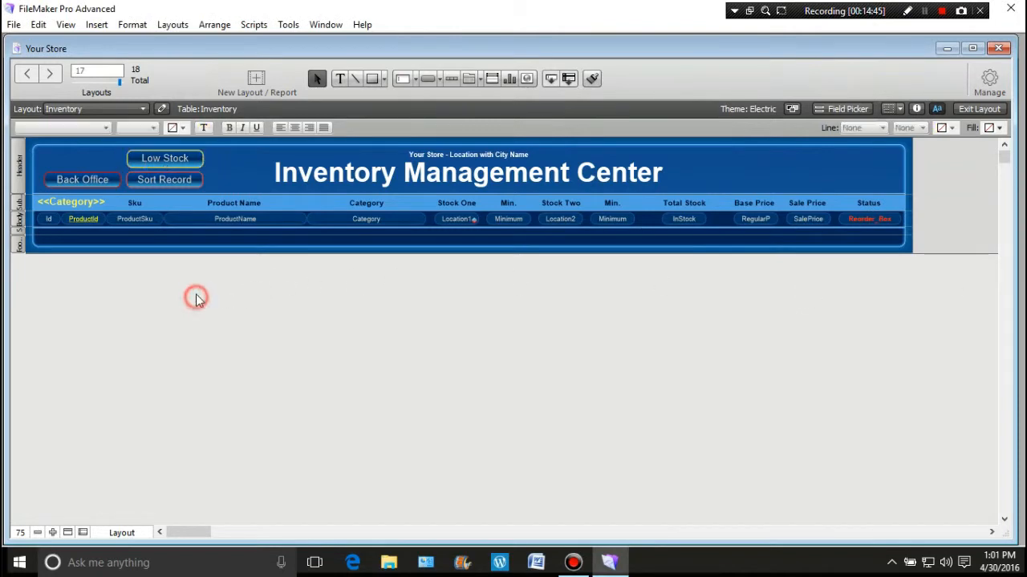
- Change the Back Office button's outline color to green
{"action": "left_click", "coordinate": [119, 183]}
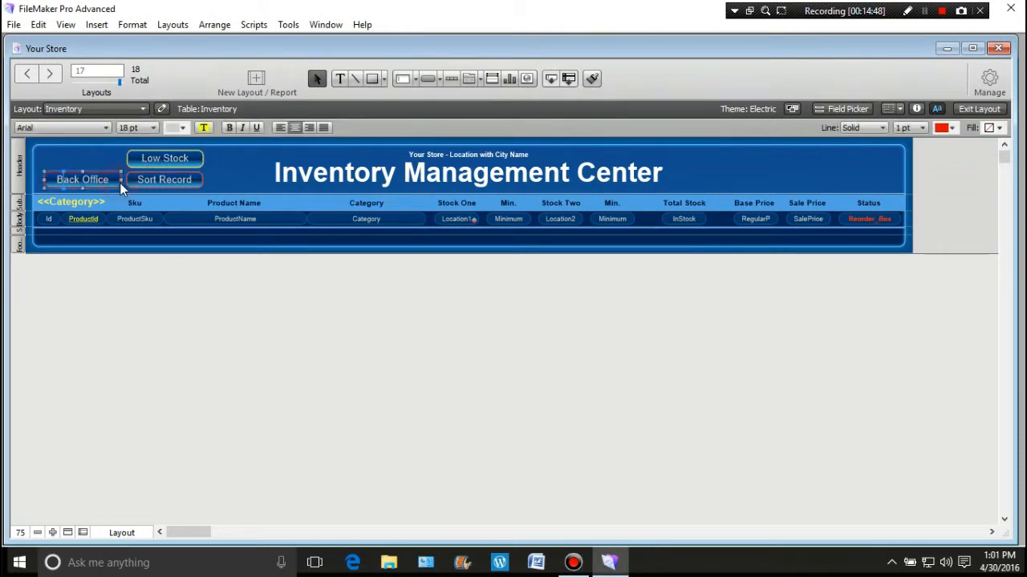
{"action": "left_click", "coordinate": [954, 128]}
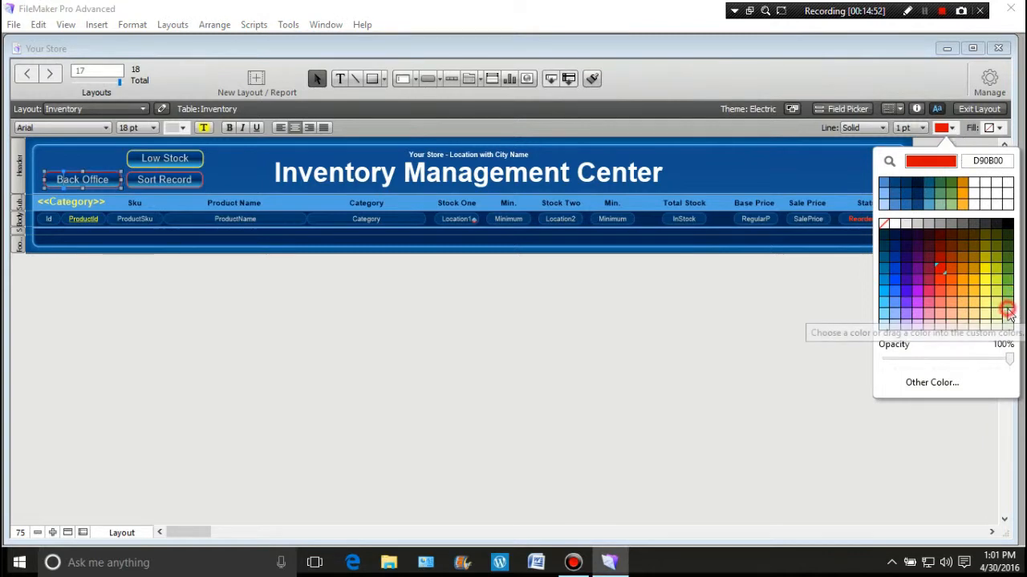
{"action": "left_click", "coordinate": [1009, 316]}
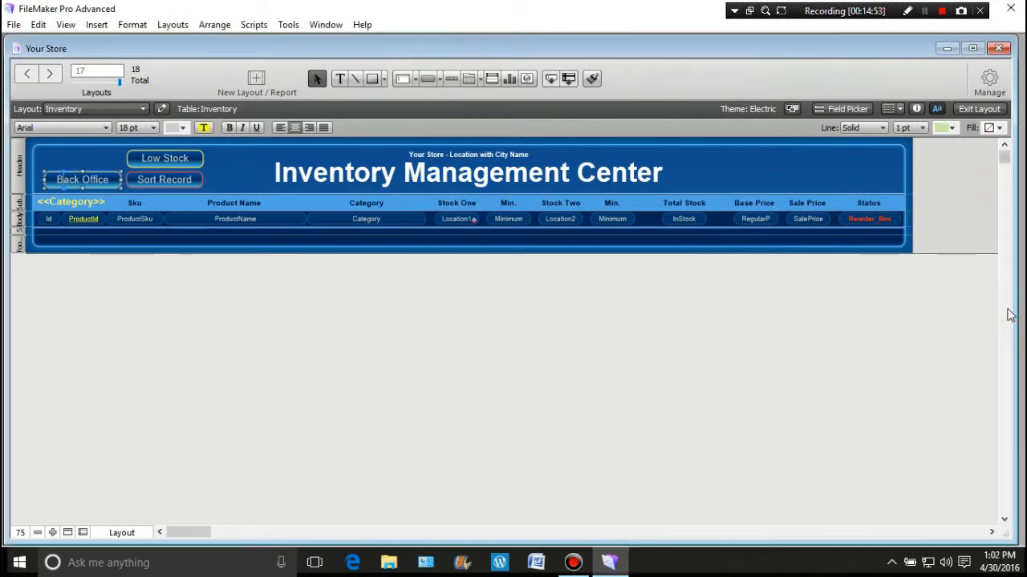
{"action": "left_click", "coordinate": [947, 129]}
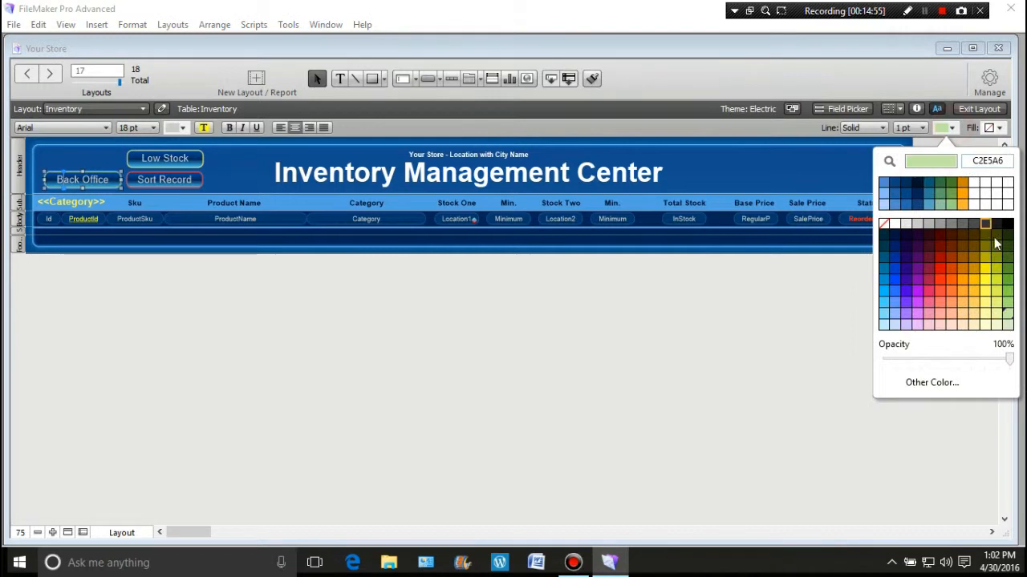
{"action": "left_click", "coordinate": [1003, 299]}
{"action": "left_click", "coordinate": [259, 312]}
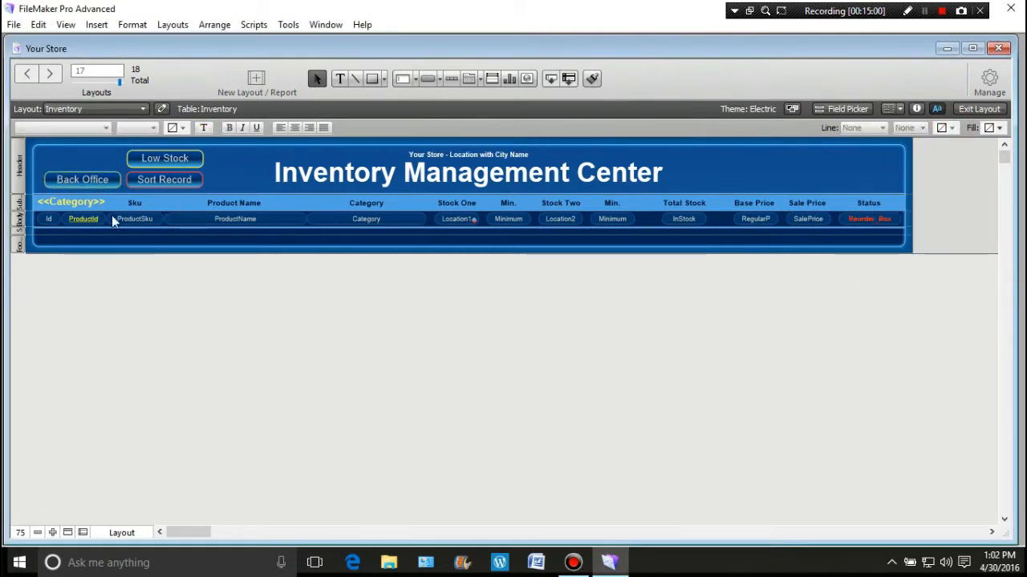
- Move the Low Stock button across the header to sit above the Status column, level with the Sort Record button
{"action": "left_click", "coordinate": [169, 156]}
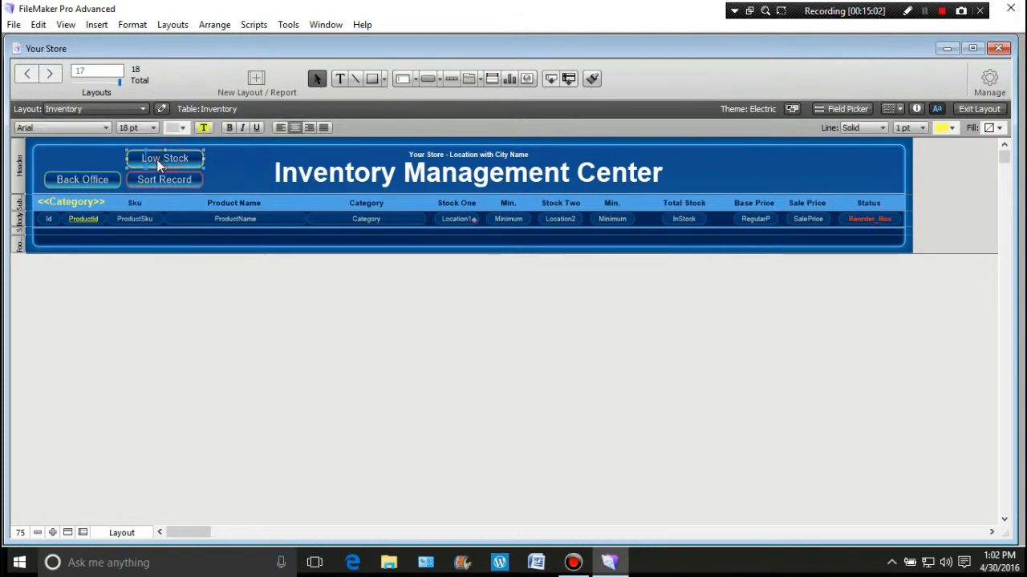
{"action": "left_click_drag", "start_coordinate": [158, 156], "coordinate": [856, 178]}
{"action": "left_click", "coordinate": [740, 167]}
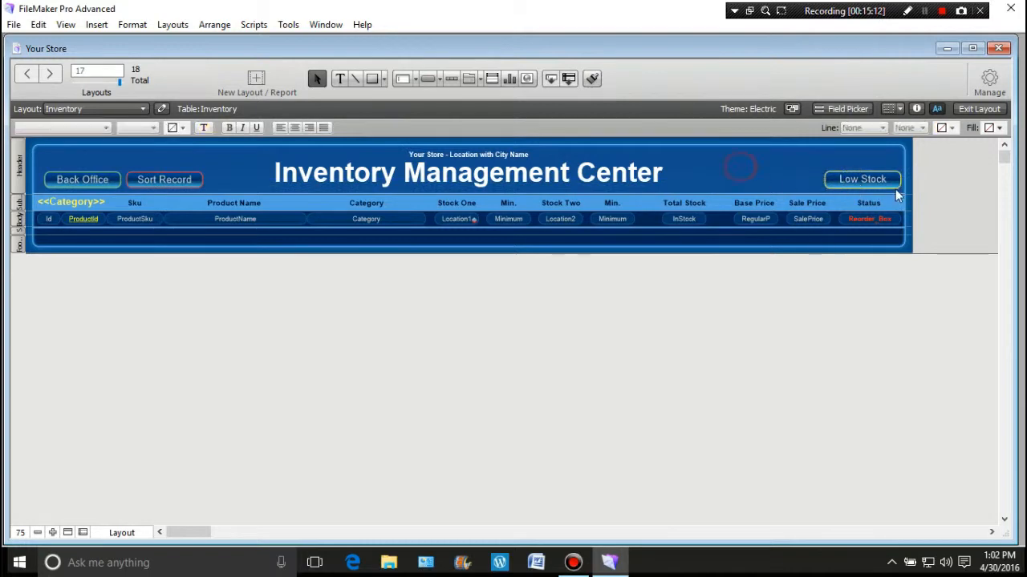
- Open the sort order of the Low Stock button's Sort Records action and remove Category from it
{"action": "double_click", "coordinate": [875, 182]}
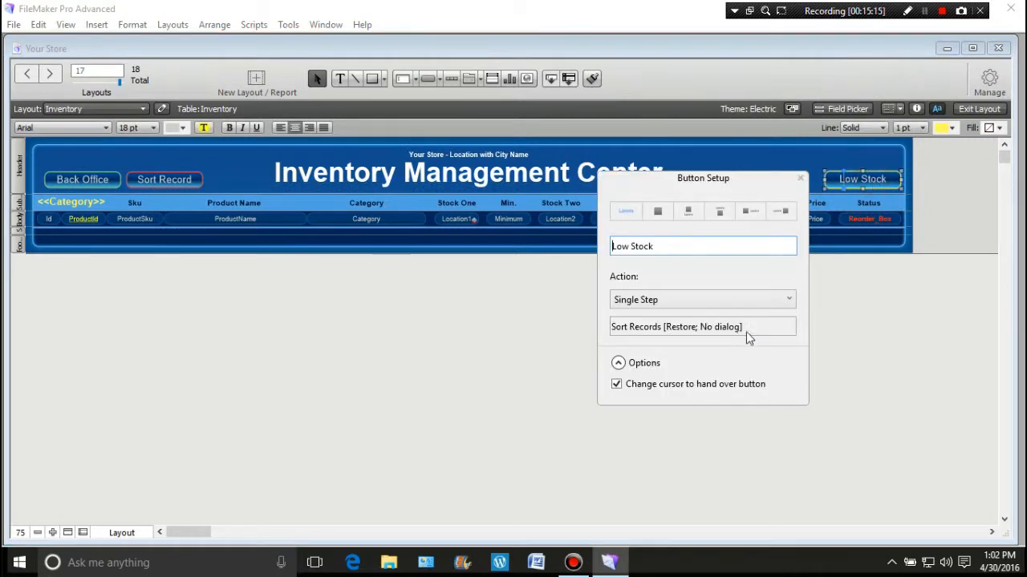
{"action": "left_click", "coordinate": [693, 329]}
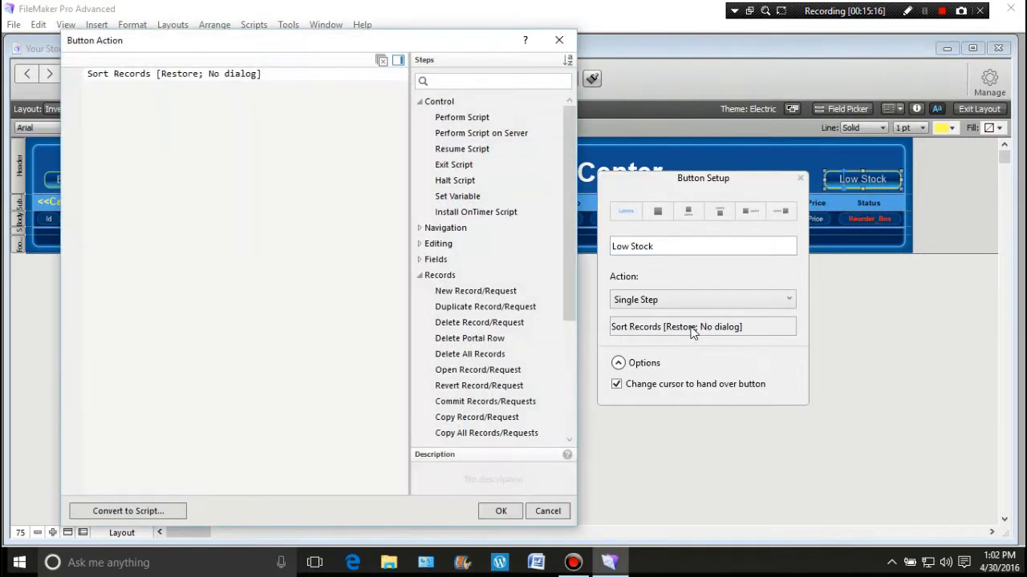
{"action": "mouse_move", "coordinate": [234, 73]}
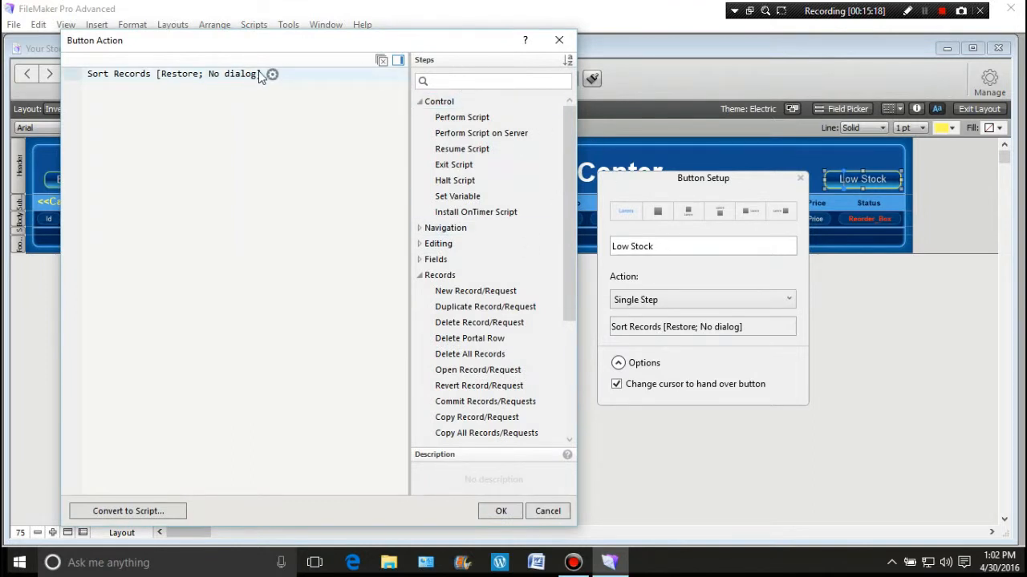
{"action": "left_click", "coordinate": [273, 75]}
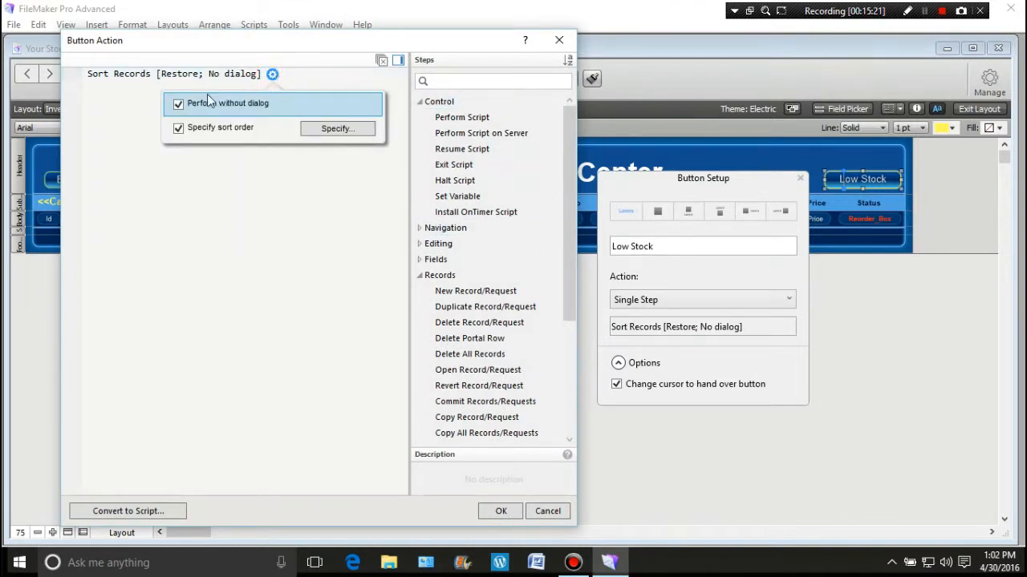
{"action": "left_click", "coordinate": [332, 128]}
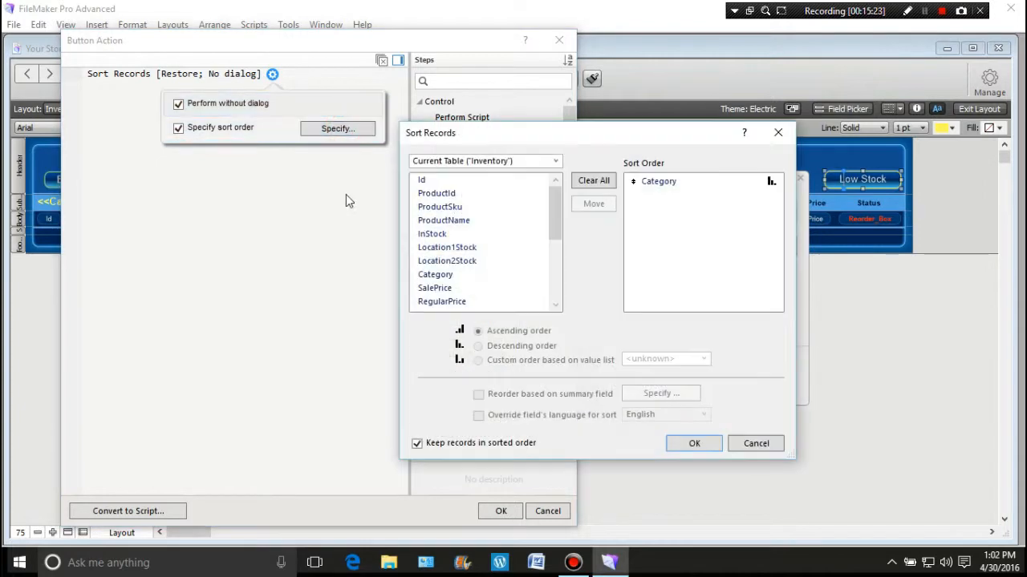
{"action": "left_click", "coordinate": [659, 182]}
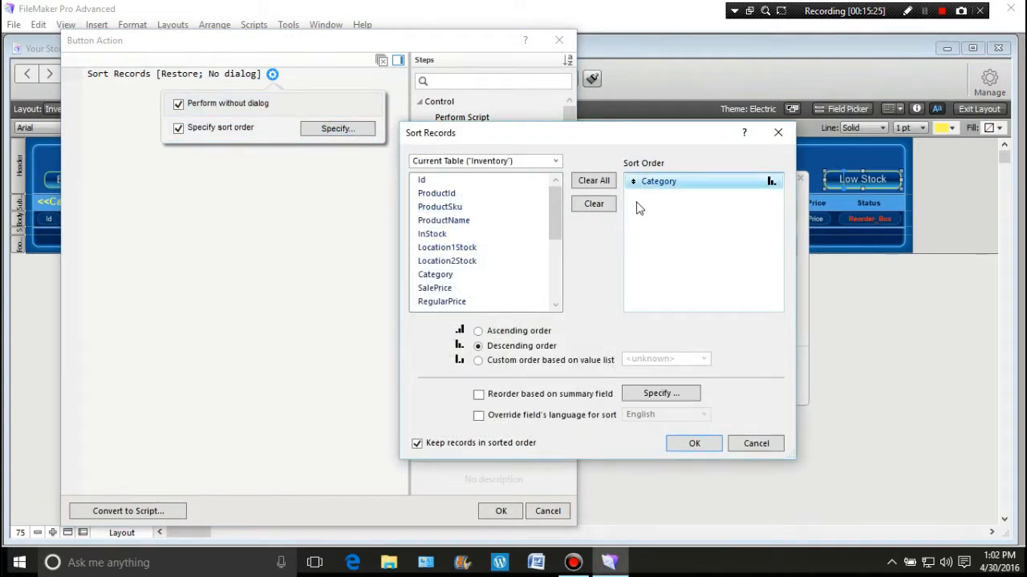
{"action": "left_click", "coordinate": [593, 205]}
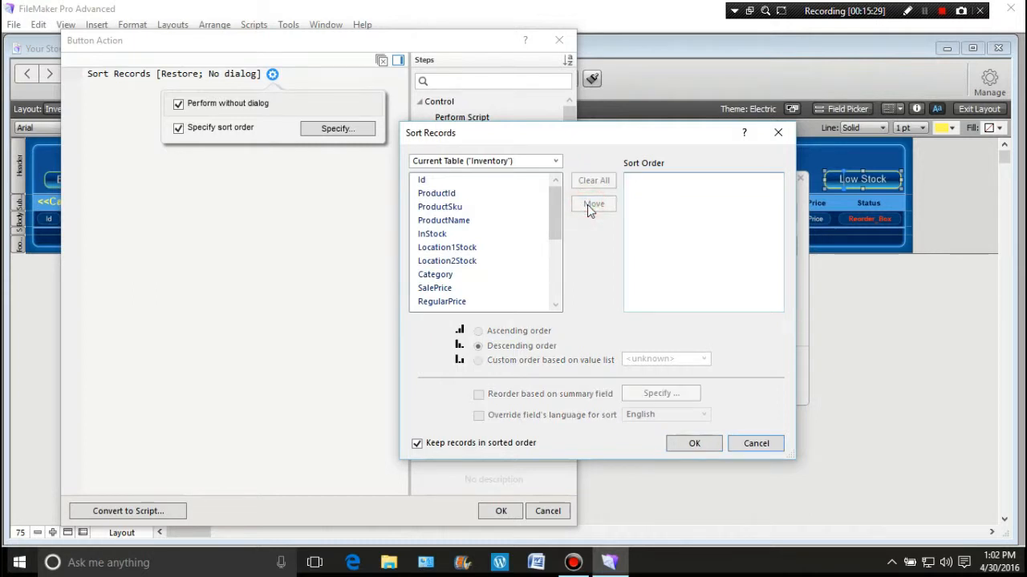
- Make the Low Stock button sort by Reorder_Box in ascending order, apply the button setup and return the layout to Browse mode
{"action": "left_click_drag", "start_coordinate": [554, 208], "coordinate": [564, 292]}
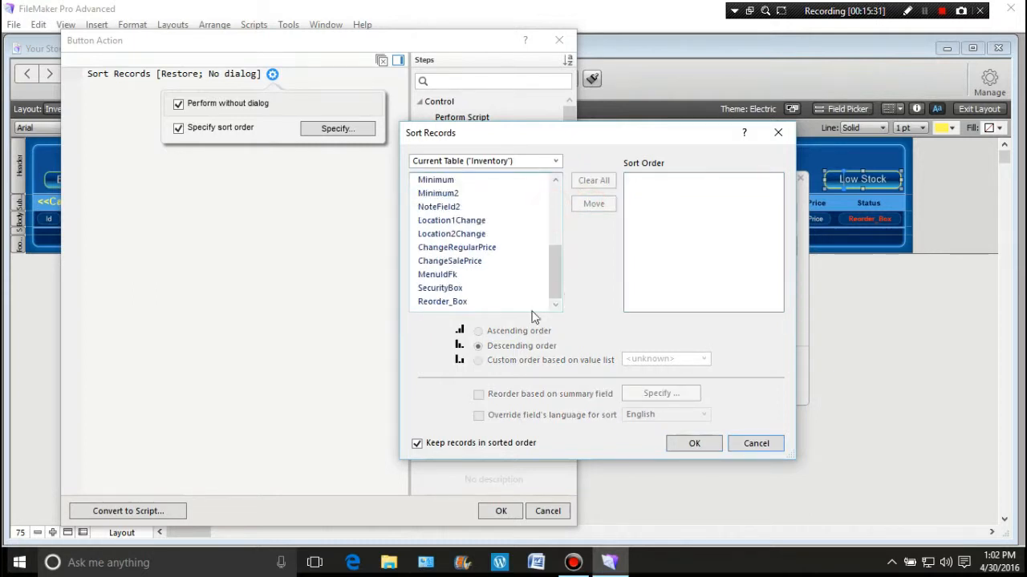
{"action": "double_click", "coordinate": [469, 303]}
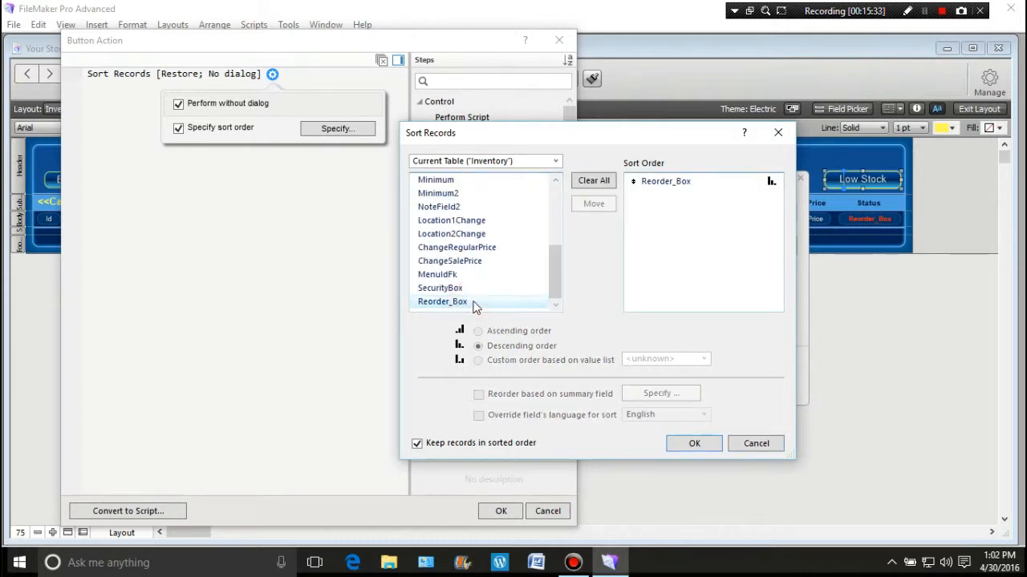
{"action": "left_click", "coordinate": [679, 181]}
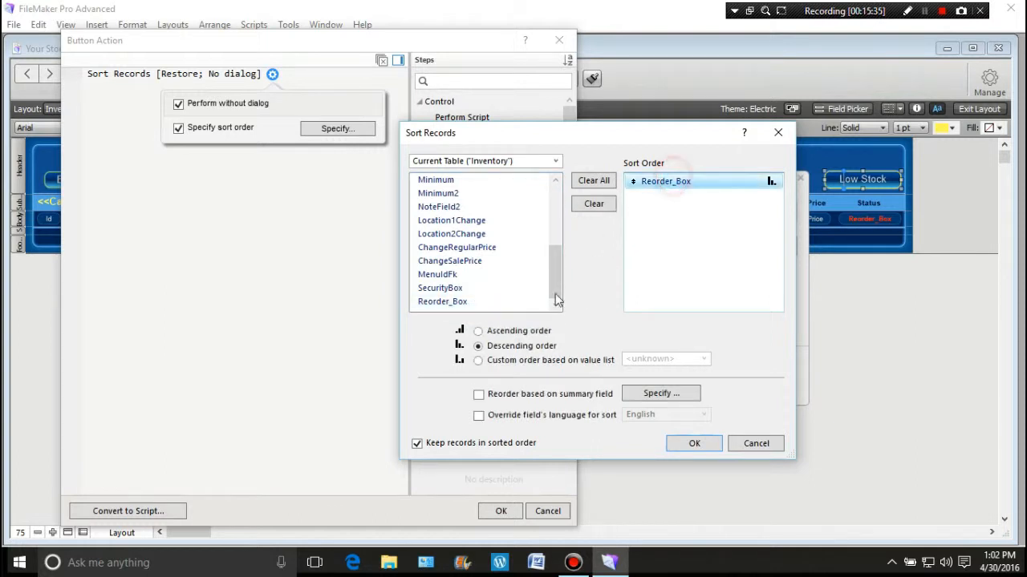
{"action": "left_click", "coordinate": [477, 331]}
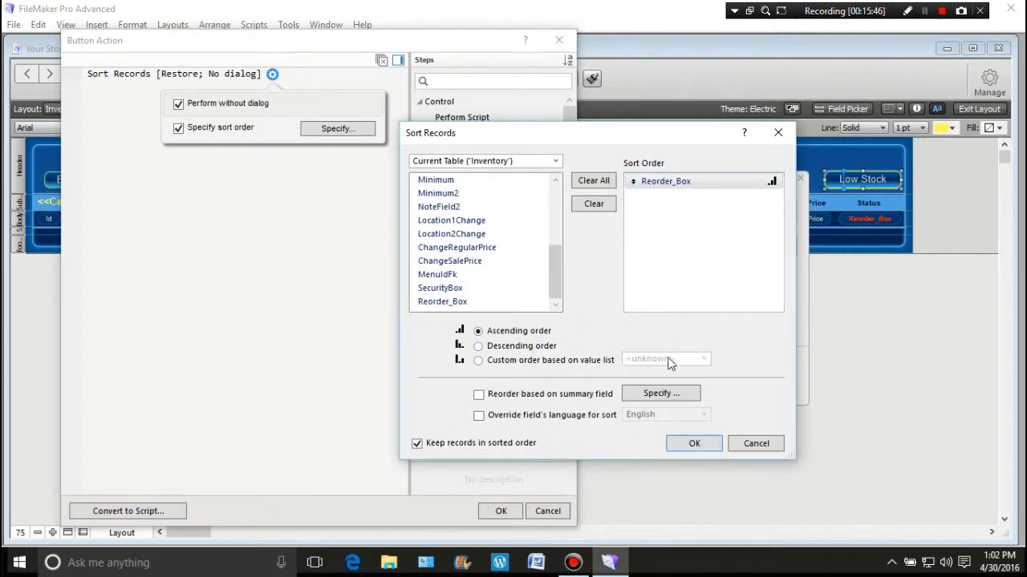
{"action": "left_click", "coordinate": [684, 442]}
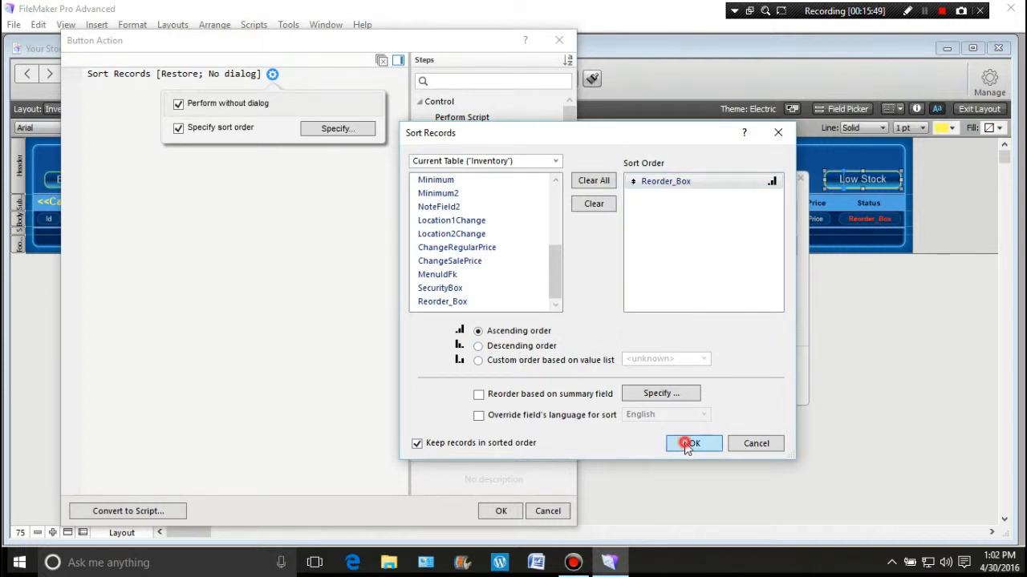
{"action": "left_click", "coordinate": [507, 511]}
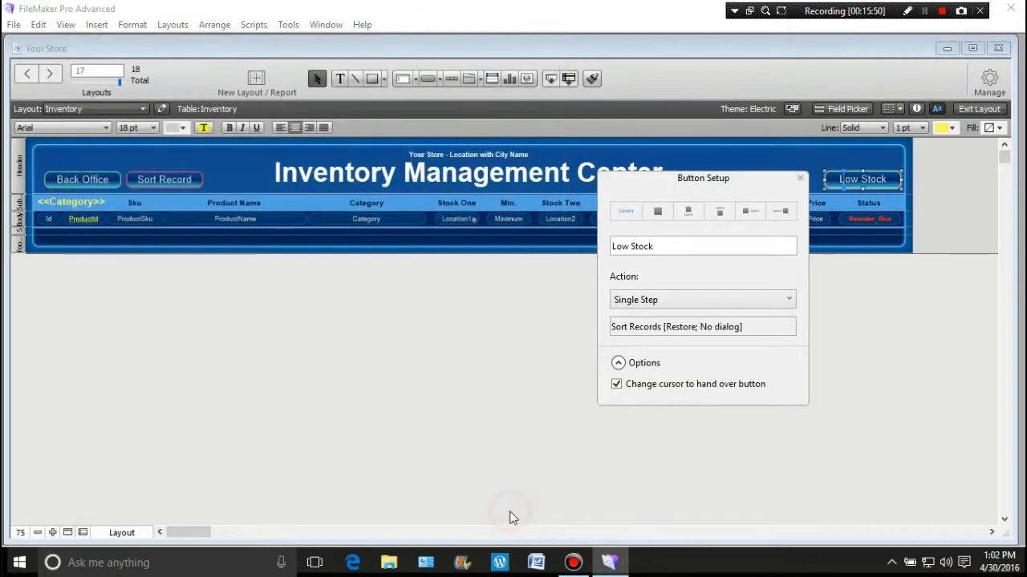
{"action": "left_click", "coordinate": [799, 178]}
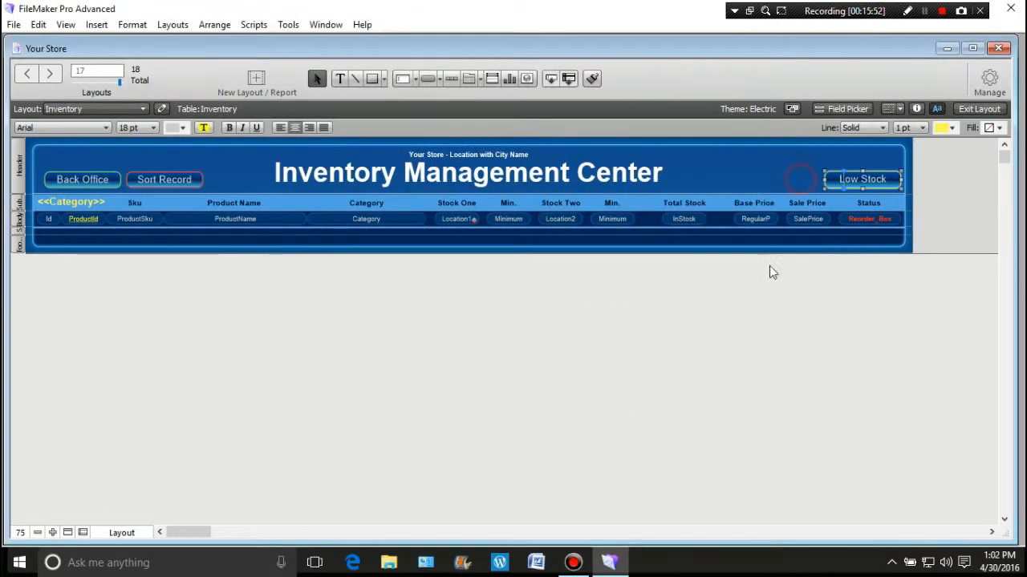
{"action": "left_click", "coordinate": [709, 392]}
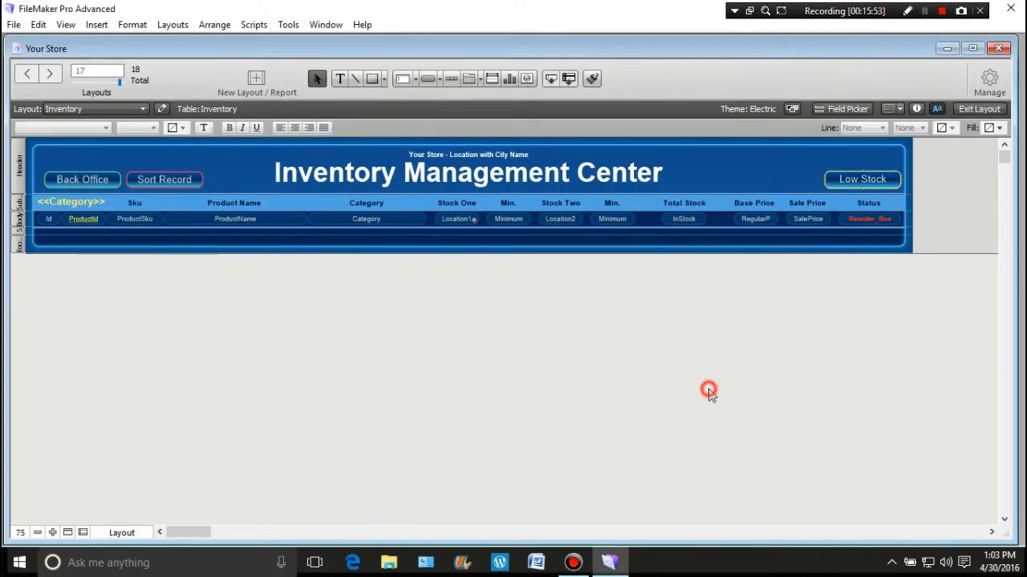
{"action": "left_click", "coordinate": [971, 110]}
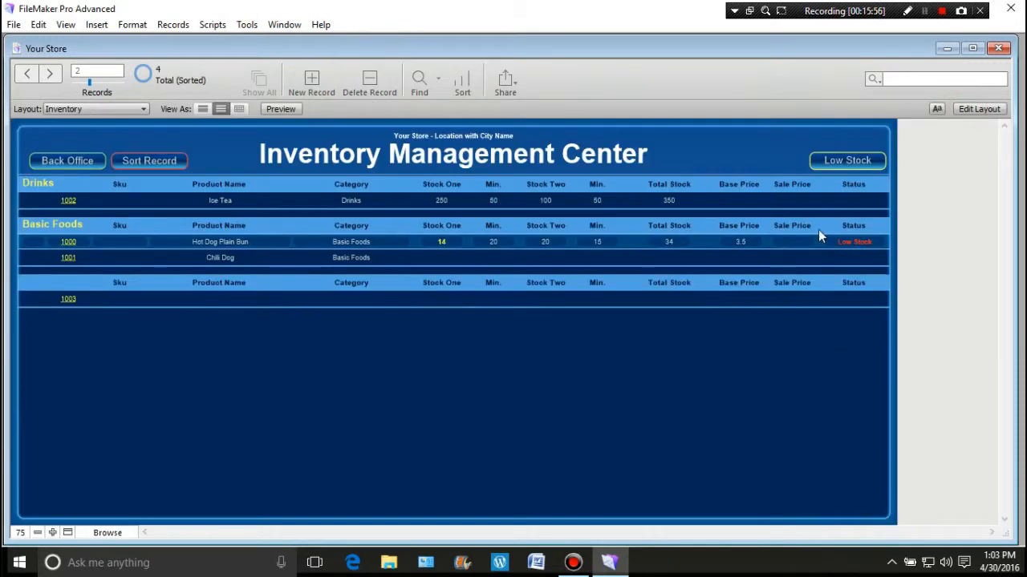
- Test the Low Stock button's sort and open the button's action for editing in Layout mode
{"action": "left_click", "coordinate": [836, 163]}
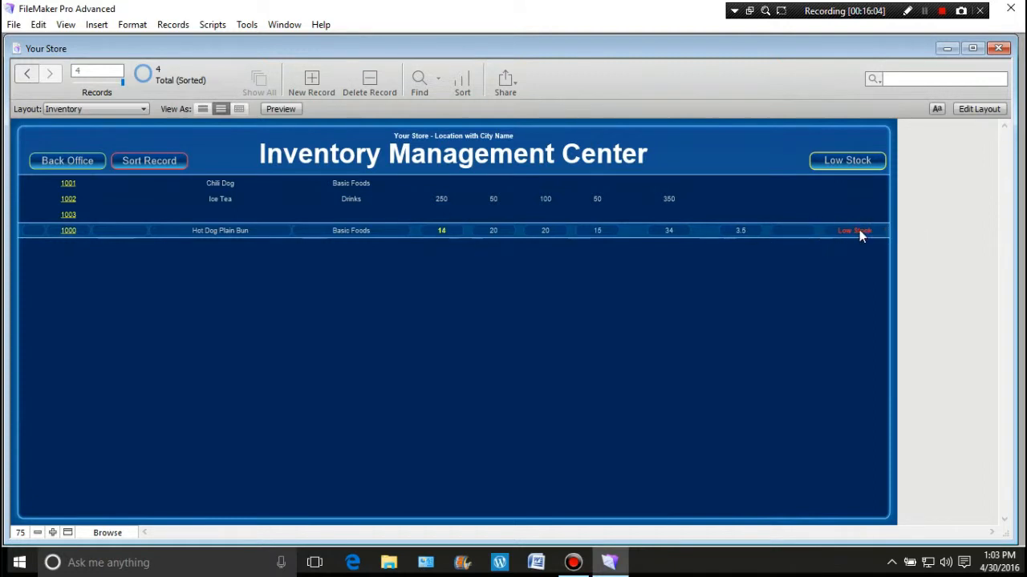
{"action": "left_click", "coordinate": [965, 108]}
{"action": "left_click", "coordinate": [863, 180]}
{"action": "right_click", "coordinate": [863, 180]}
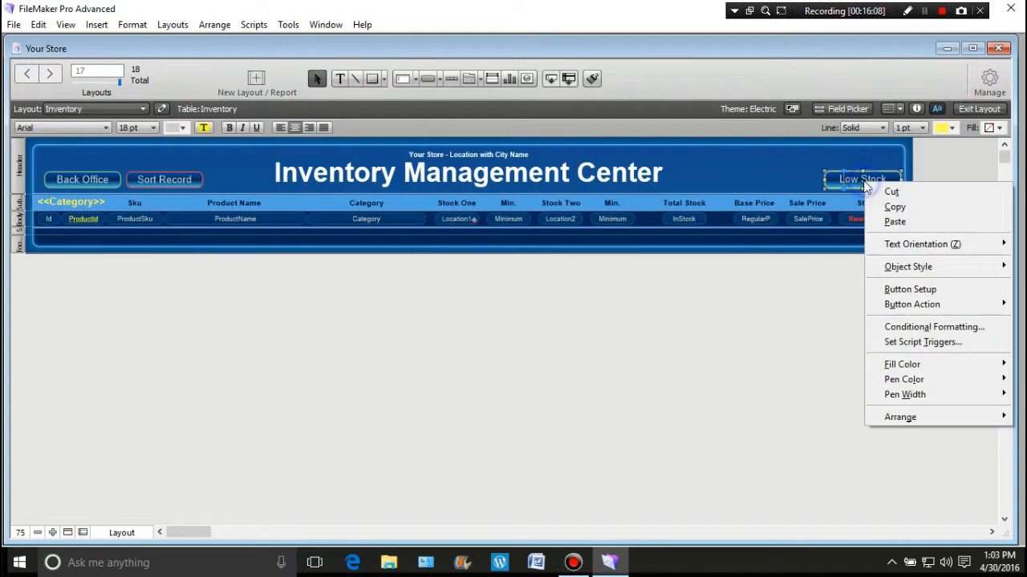
{"action": "left_click", "coordinate": [776, 372]}
{"action": "left_click", "coordinate": [868, 180]}
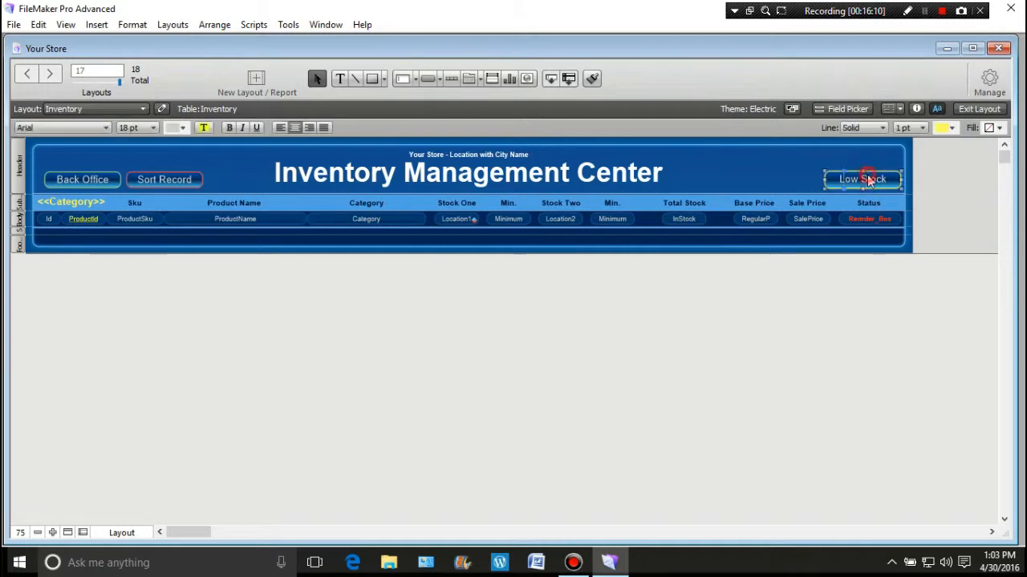
{"action": "double_click", "coordinate": [870, 179]}
{"action": "left_click", "coordinate": [721, 329]}
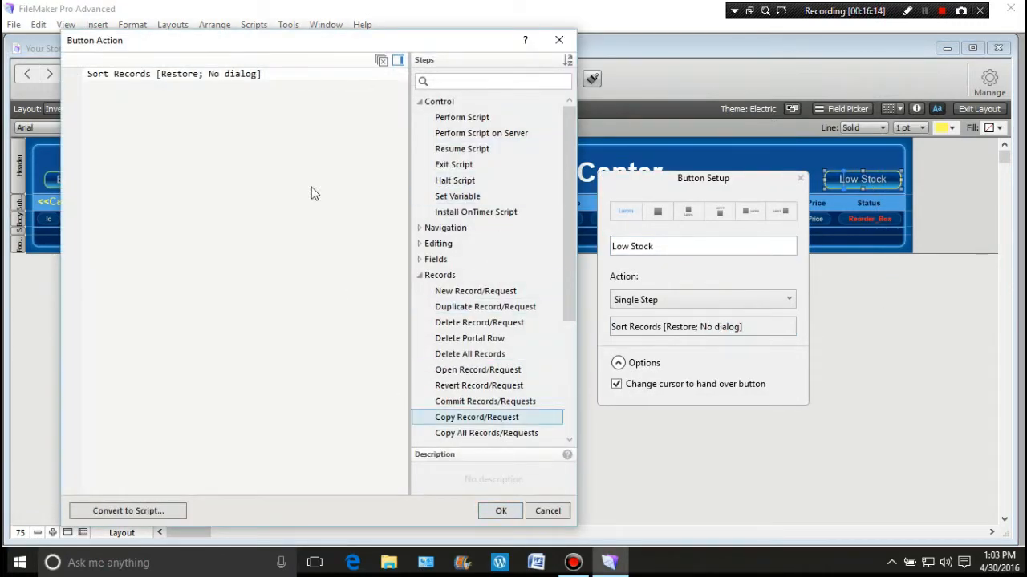
- Set the Low Stock button's Reorder_Box sort to descending order, apply the button setup and return the layout to Browse mode
{"action": "left_click", "coordinate": [242, 77]}
{"action": "left_click", "coordinate": [273, 75]}
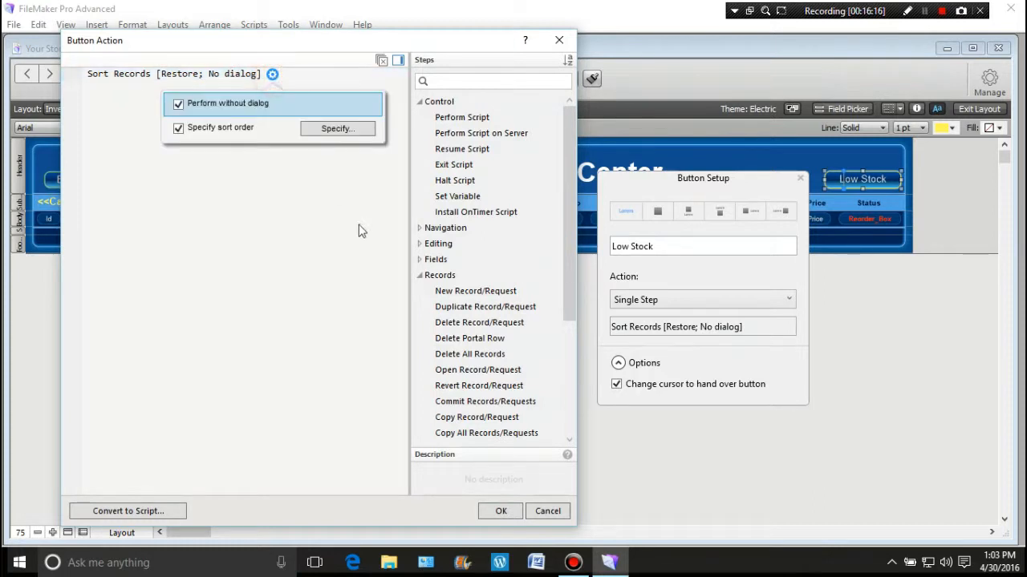
{"action": "left_click", "coordinate": [333, 131]}
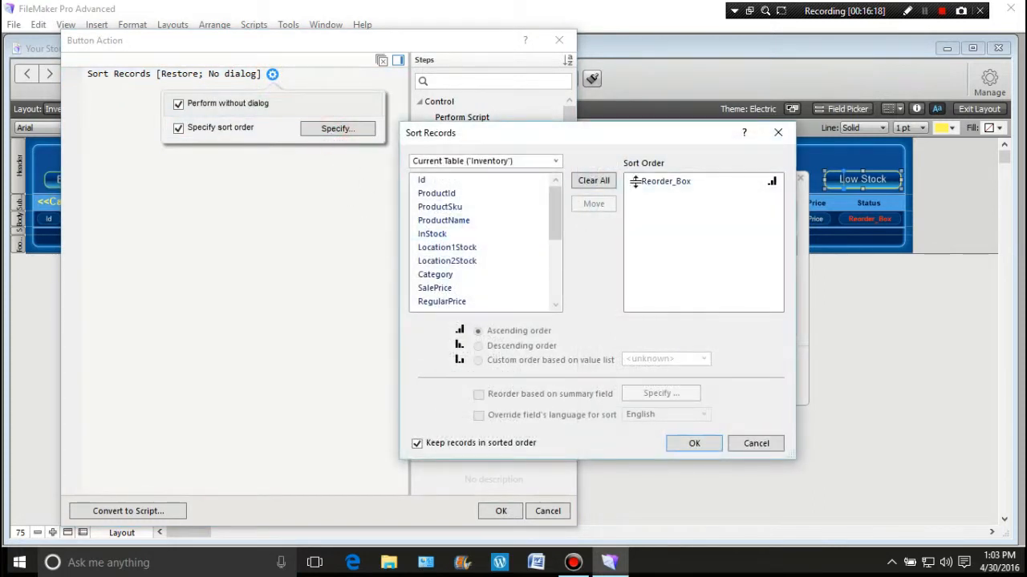
{"action": "left_click", "coordinate": [659, 182]}
{"action": "left_click", "coordinate": [478, 346]}
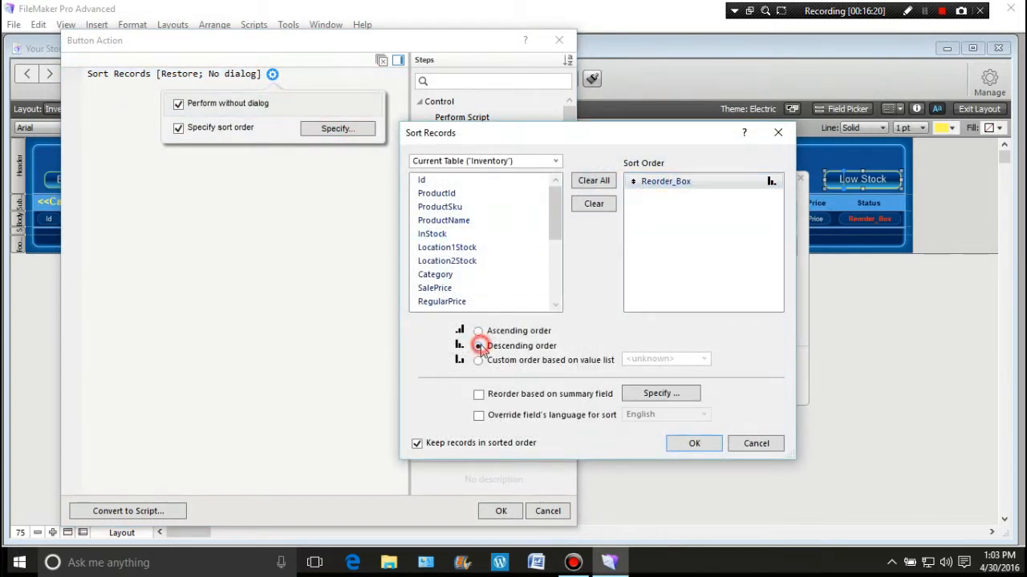
{"action": "left_click", "coordinate": [690, 445]}
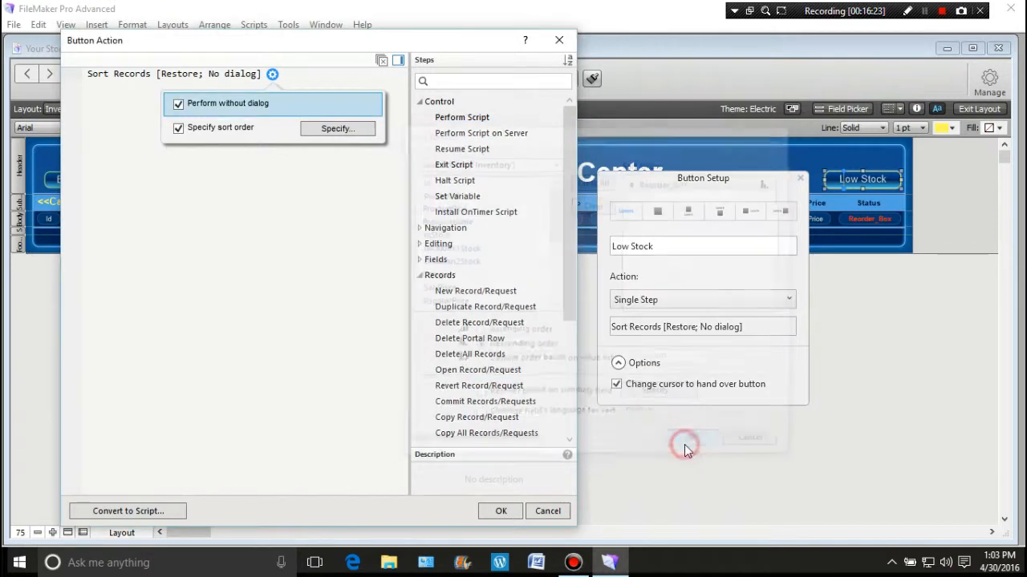
{"action": "left_click", "coordinate": [512, 511]}
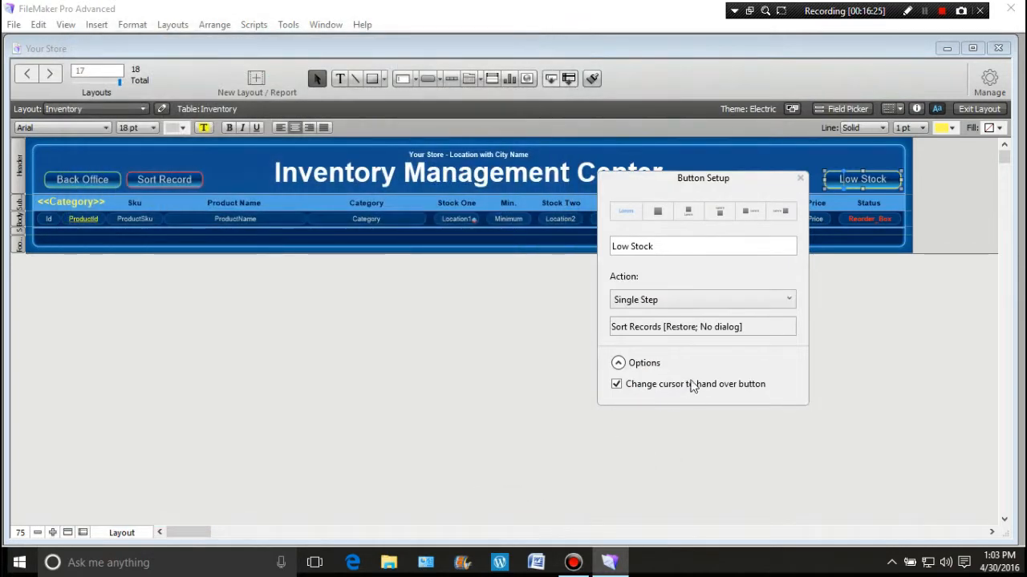
{"action": "left_click", "coordinate": [800, 178]}
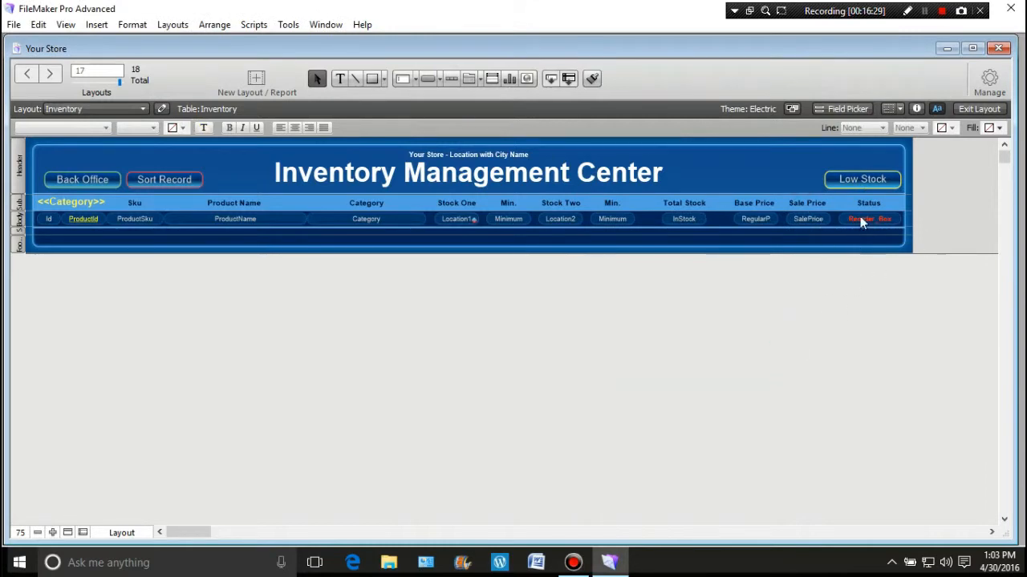
{"action": "left_click", "coordinate": [975, 108]}
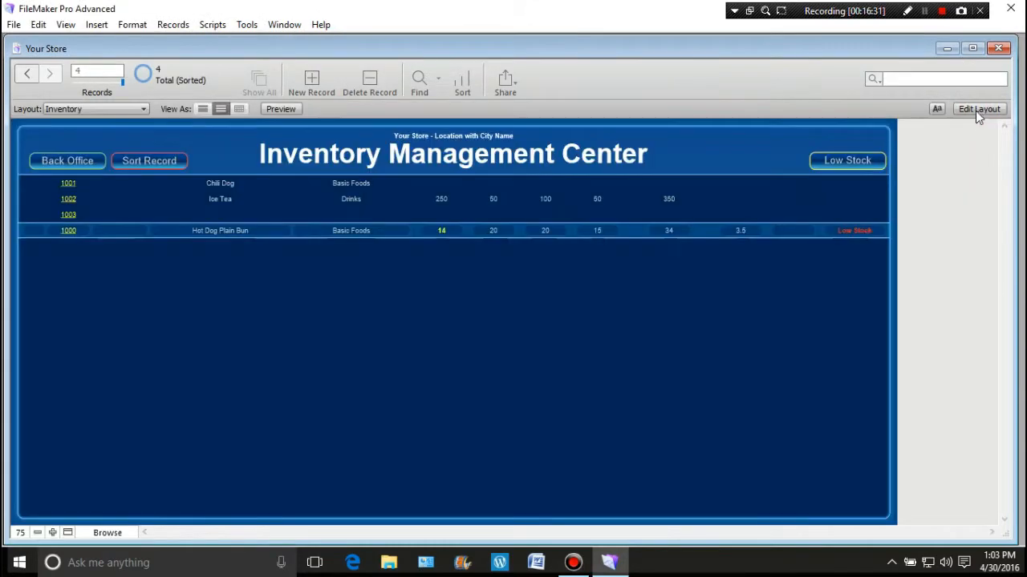
- Test the Sort Record and Low Stock buttons in turn and switch the Inventory layout to Layout mode
{"action": "left_click", "coordinate": [158, 161]}
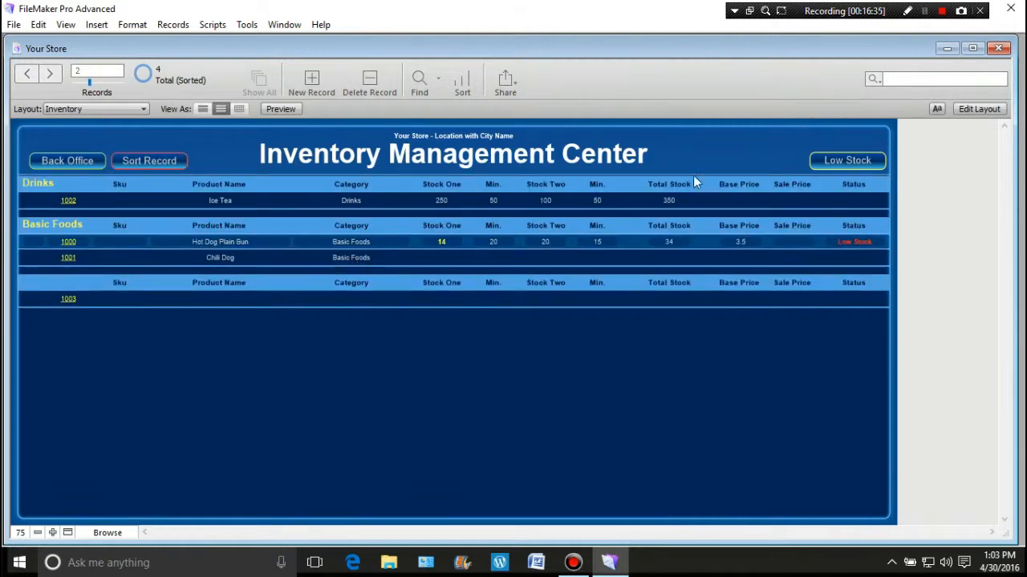
{"action": "left_click", "coordinate": [831, 165]}
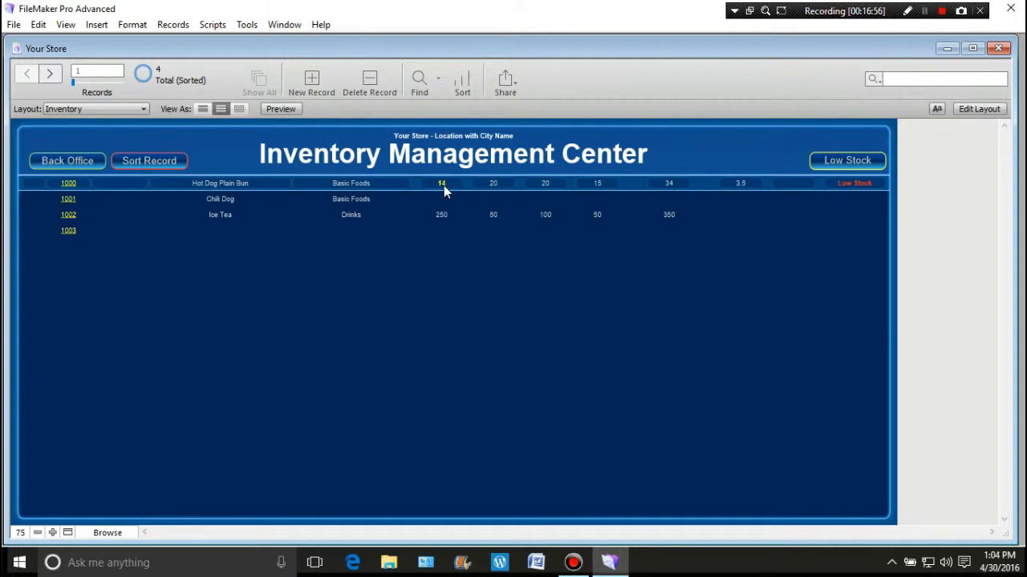
{"action": "left_click", "coordinate": [976, 109]}
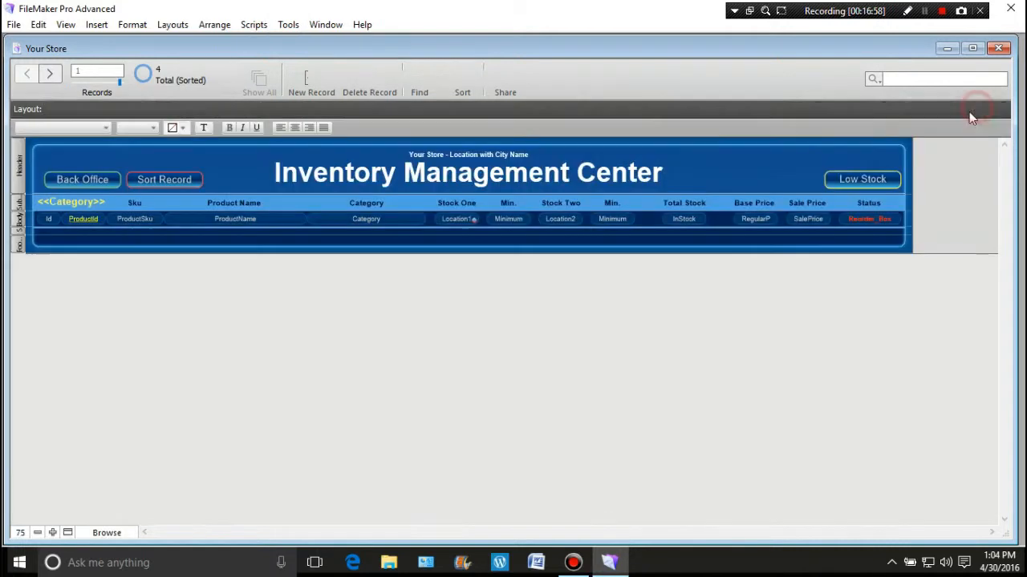
{"action": "double_click", "coordinate": [573, 219]}
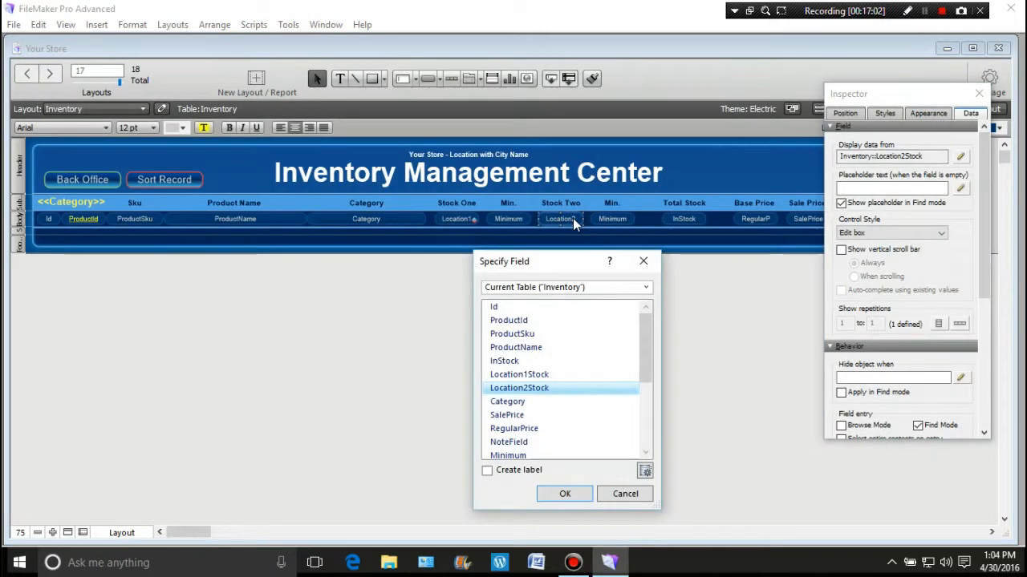
{"action": "left_click", "coordinate": [643, 260]}
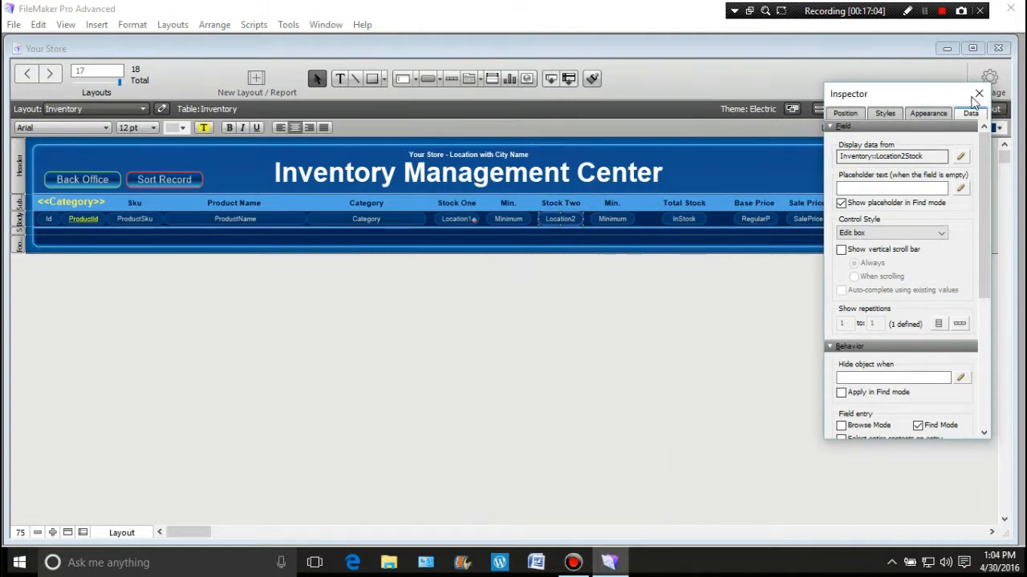
{"action": "left_click", "coordinate": [977, 94]}
- Add a conditional formatting rule to the Location2Stock field in the Stock Two column
{"action": "right_click", "coordinate": [572, 219]}
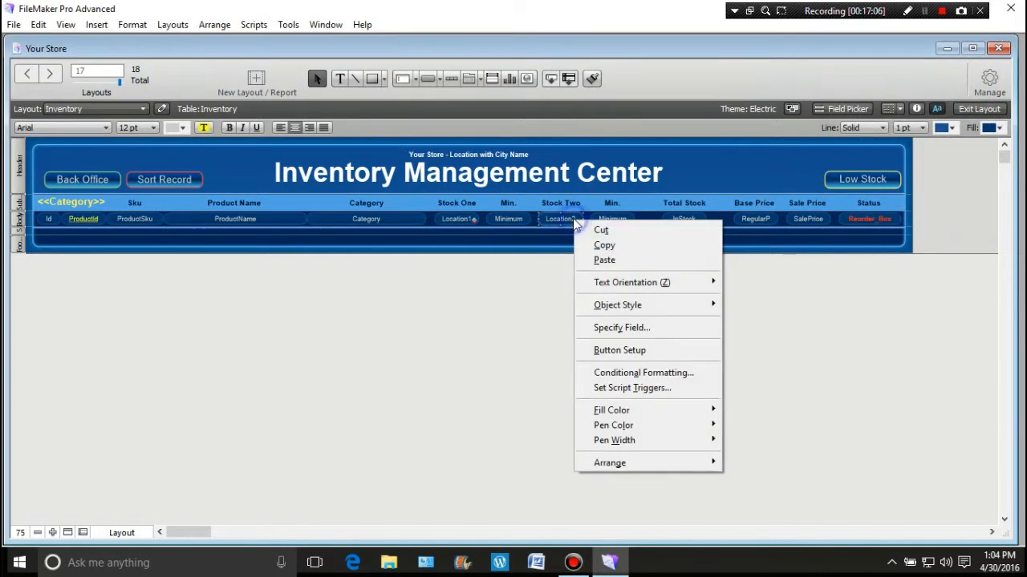
{"action": "left_click", "coordinate": [623, 373]}
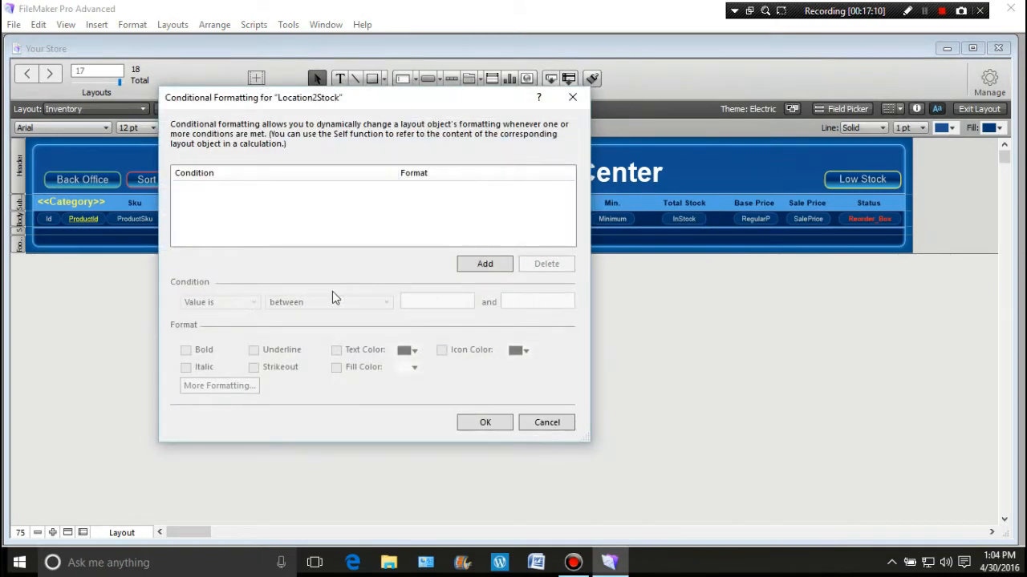
{"action": "left_click", "coordinate": [471, 263]}
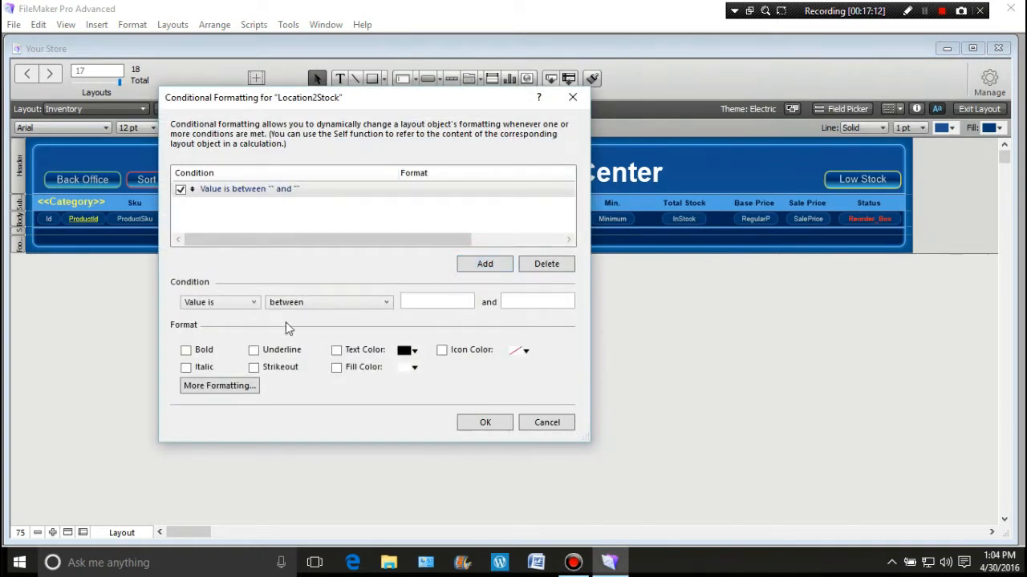
{"action": "left_click", "coordinate": [249, 303]}
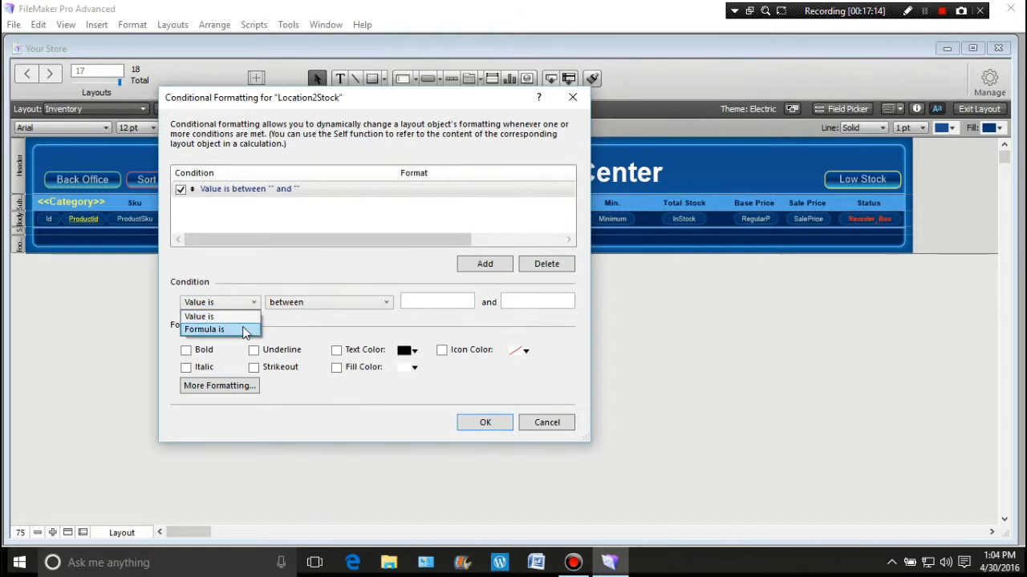
- Define the Location2Stock conditional formatting rule with the formula Inventory::Location2Stock ≤ Inventory::Minimum2
{"action": "left_click", "coordinate": [247, 331]}
{"action": "left_click", "coordinate": [547, 302]}
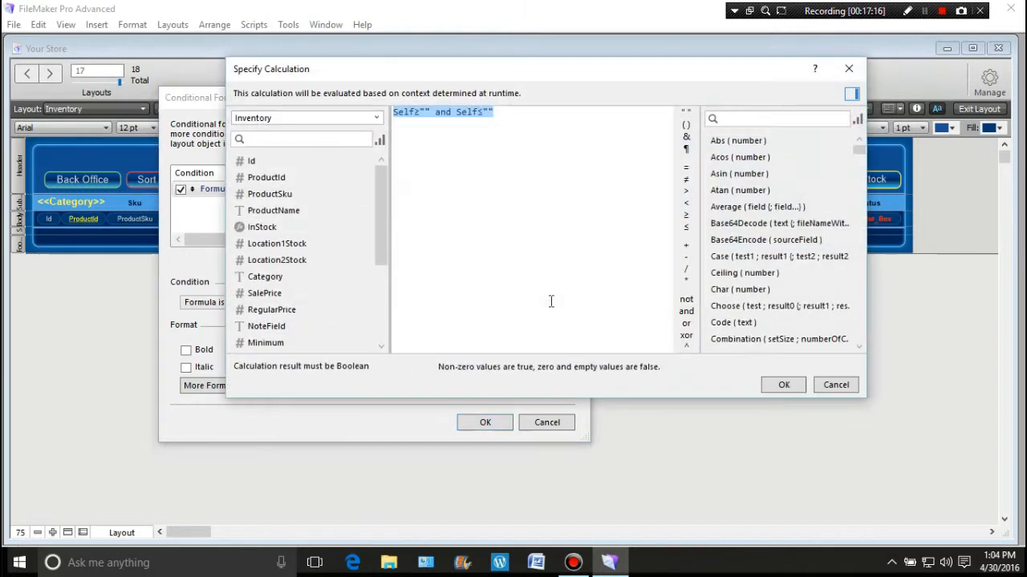
{"action": "double_click", "coordinate": [320, 260]}
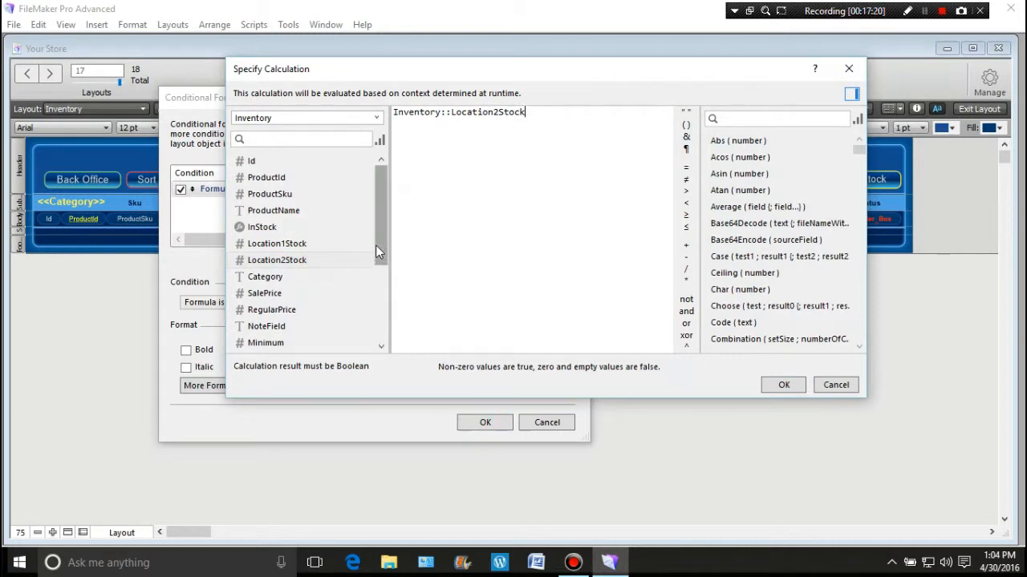
{"action": "left_click", "coordinate": [687, 228]}
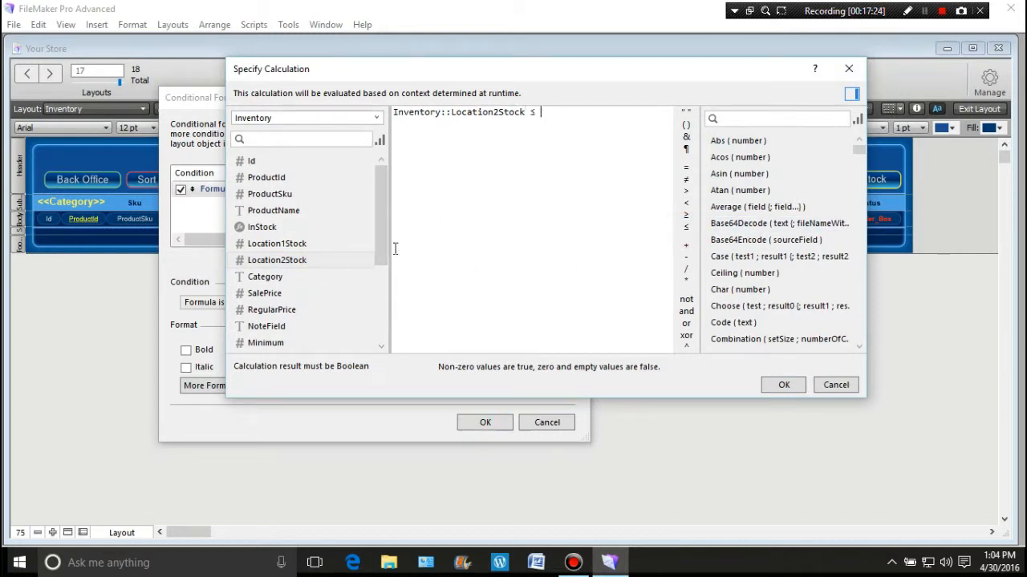
{"action": "left_click_drag", "start_coordinate": [385, 248], "coordinate": [385, 284]}
{"action": "left_click", "coordinate": [299, 311]}
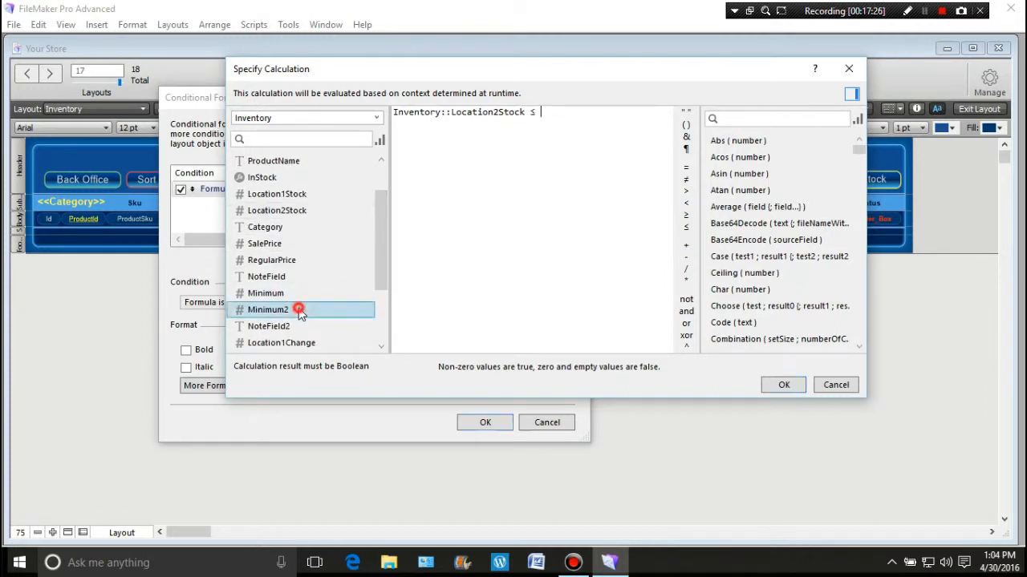
{"action": "double_click", "coordinate": [298, 312]}
{"action": "left_click", "coordinate": [782, 386]}
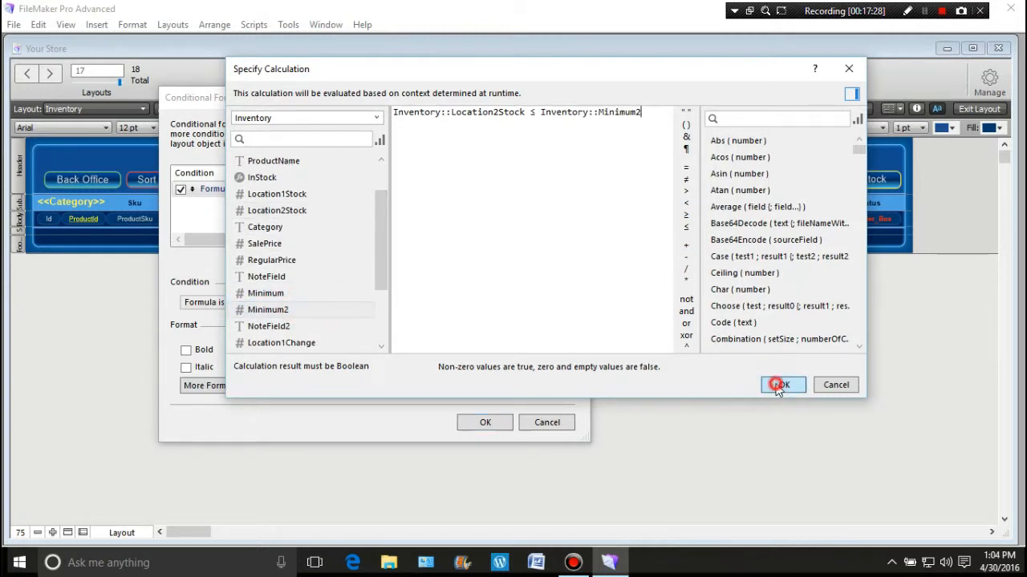
- Give the Location2Stock rule bold formatting with yellow text and apply the conditional formatting
{"action": "left_click", "coordinate": [185, 351]}
{"action": "left_click", "coordinate": [414, 353]}
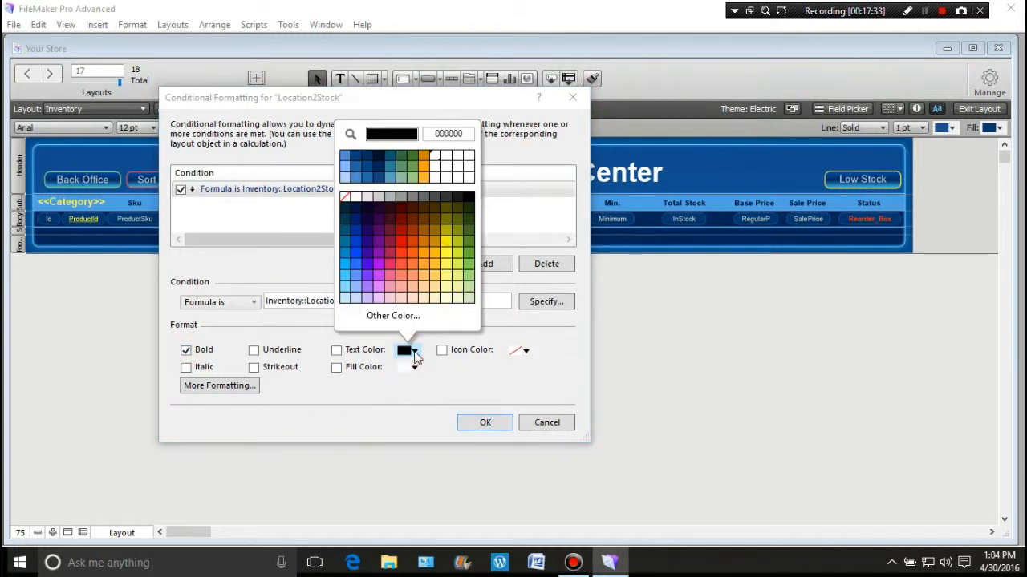
{"action": "left_click", "coordinate": [447, 259]}
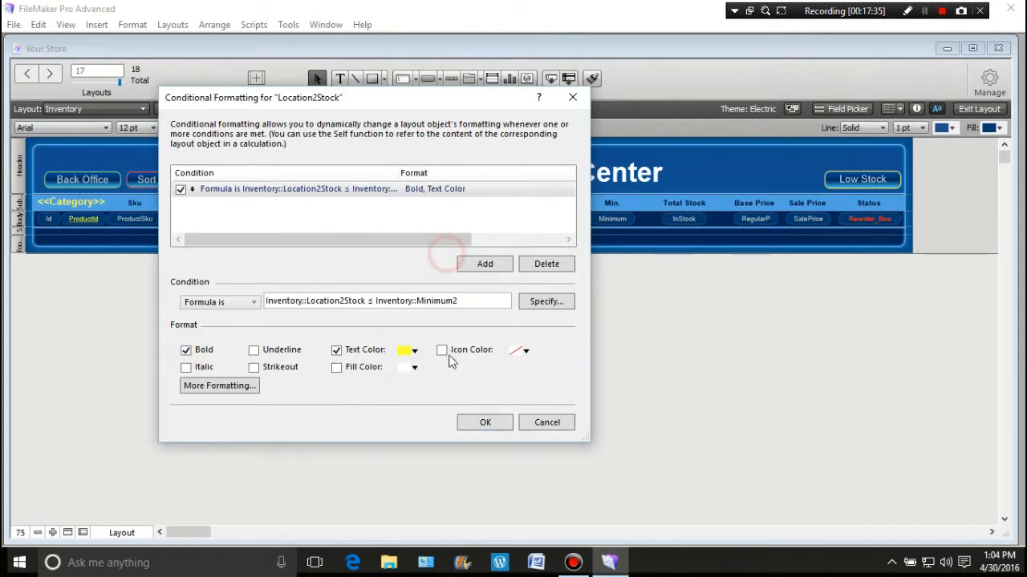
{"action": "left_click", "coordinate": [473, 422]}
- Leave layout editing for the Inventory layout and sort its records into category groups
{"action": "left_click", "coordinate": [522, 370]}
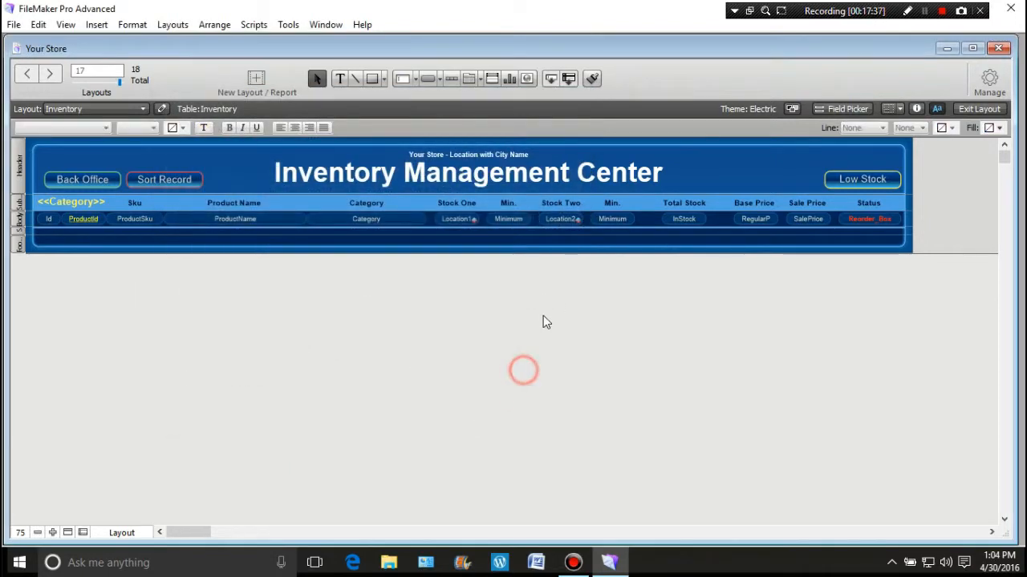
{"action": "left_click", "coordinate": [973, 109]}
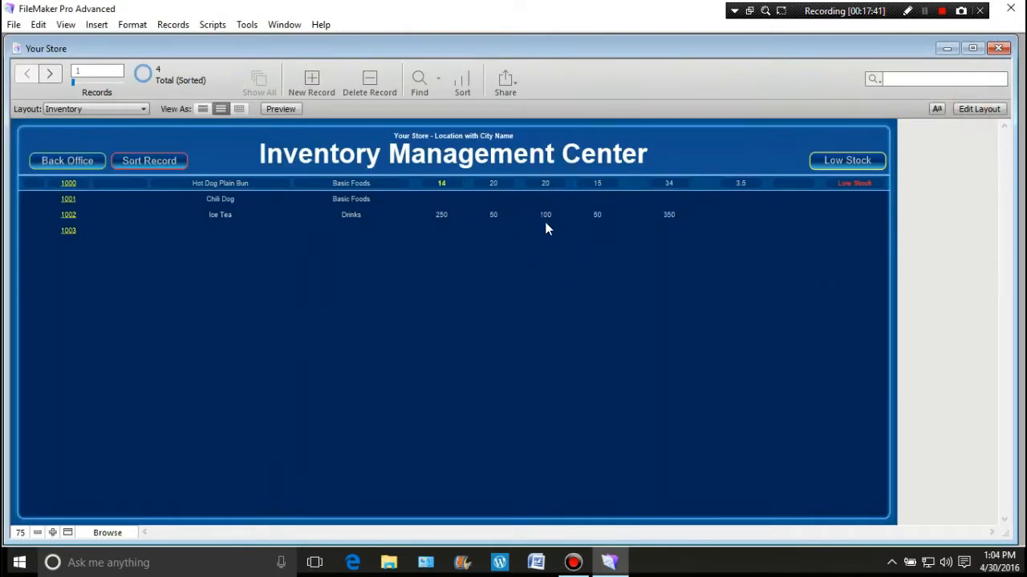
{"action": "left_click", "coordinate": [131, 165]}
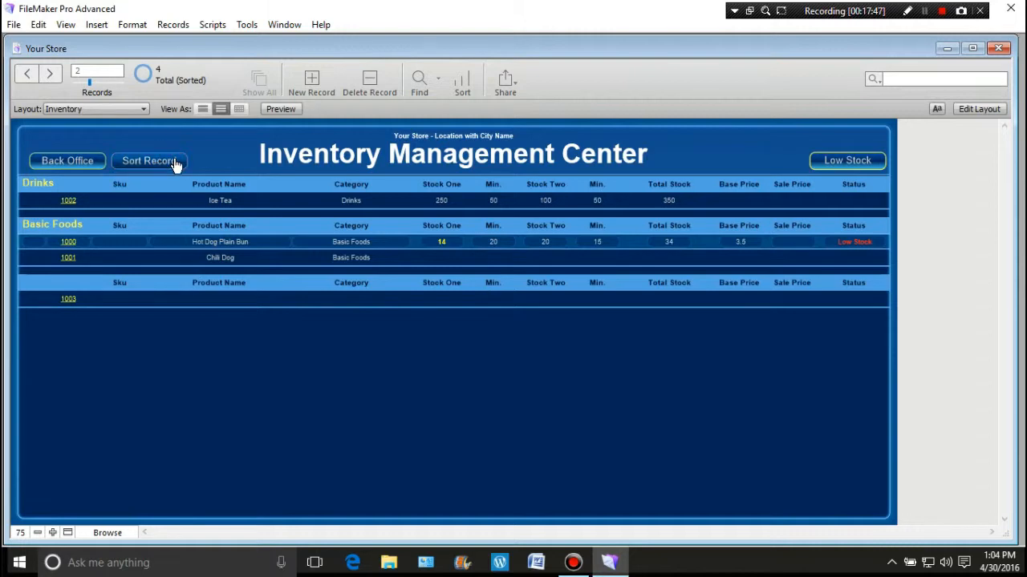
- In the Inventory Admin layout, set the Stock Two quantity of Hot Dog Plain Bun to 12
{"action": "left_click", "coordinate": [145, 111]}
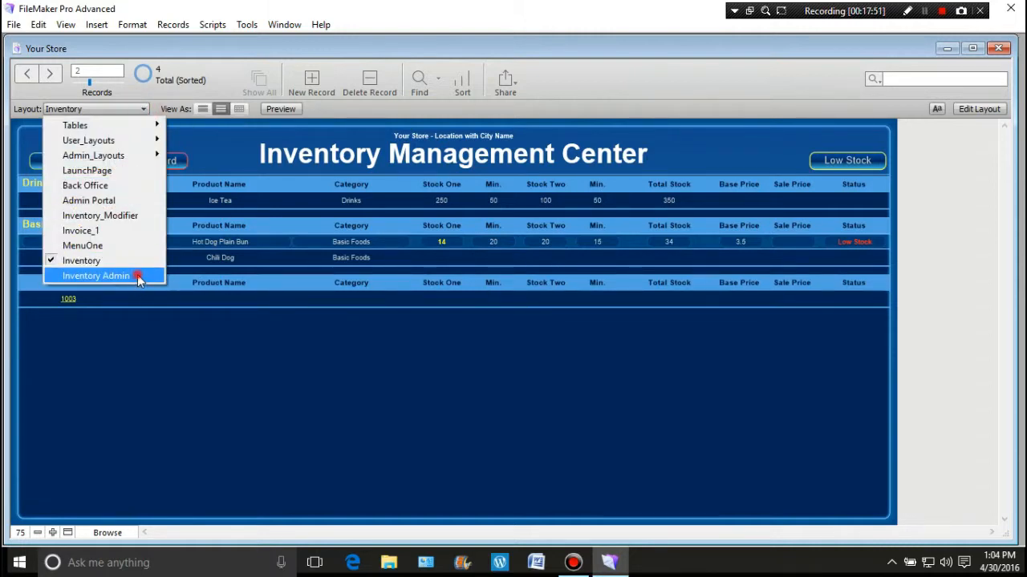
{"action": "left_click", "coordinate": [97, 276]}
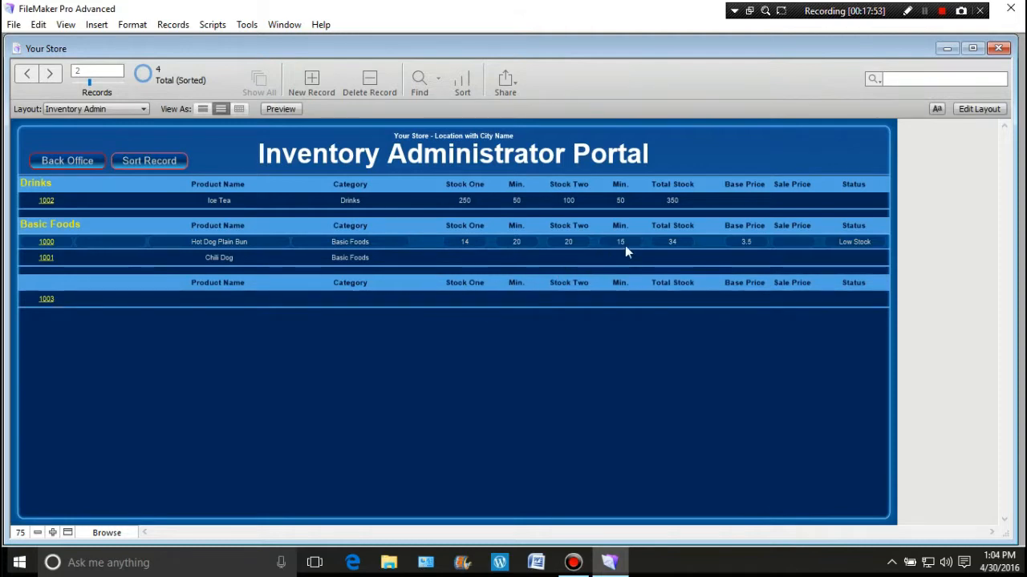
{"action": "left_click", "coordinate": [578, 241]}
{"action": "double_click", "coordinate": [578, 241]}
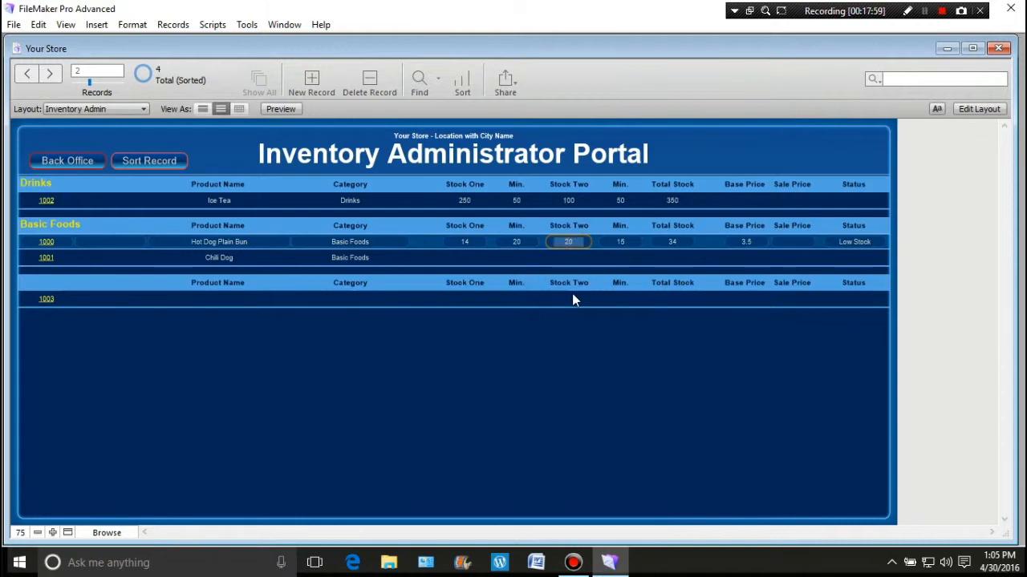
{"action": "type", "text": "12"}
{"action": "left_click", "coordinate": [549, 337]}
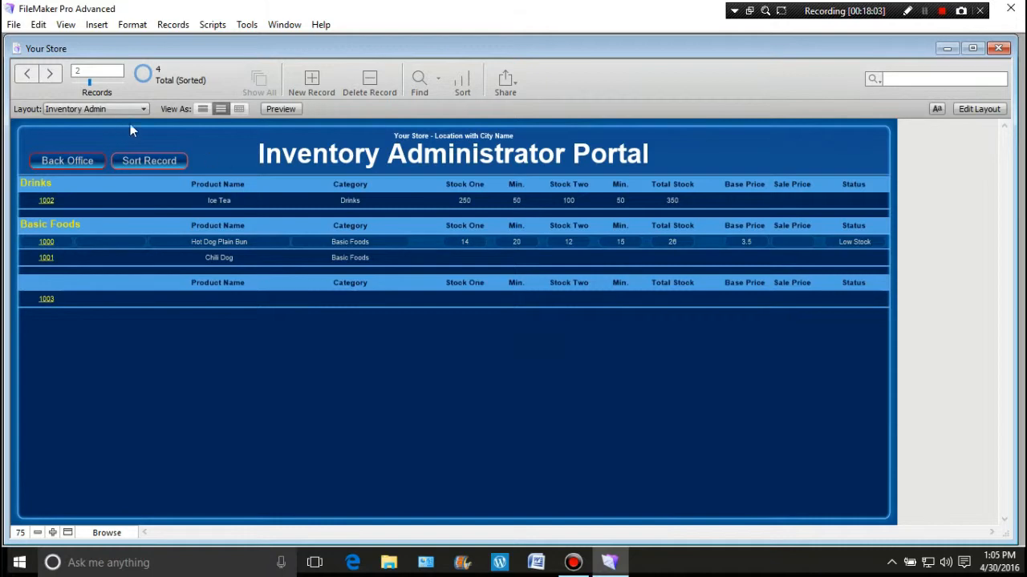
- Return to the Inventory layout in browse mode and check the Stock Two formatting of Hot Dog Plain Bun
{"action": "left_click", "coordinate": [975, 109]}
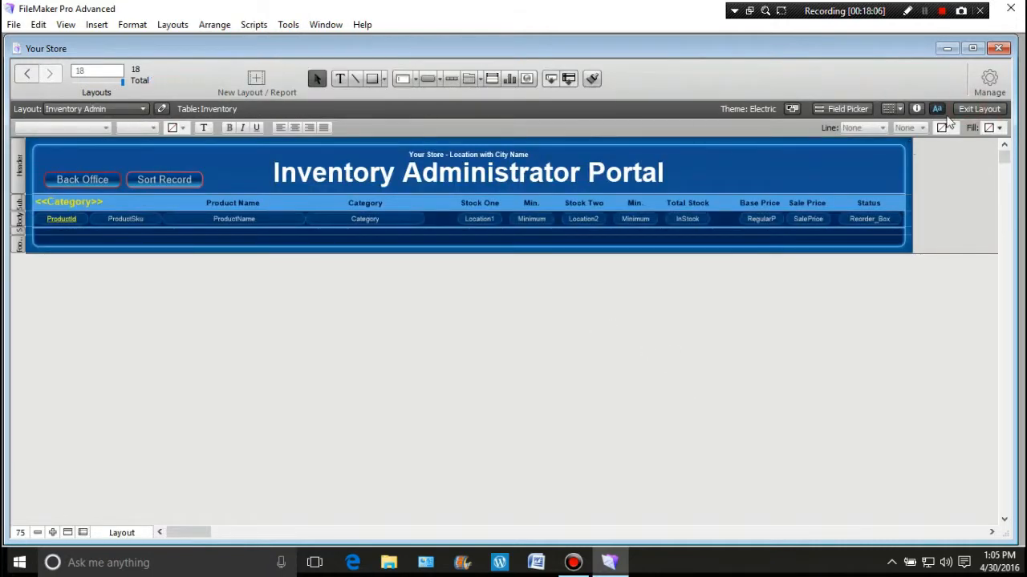
{"action": "left_click", "coordinate": [974, 109]}
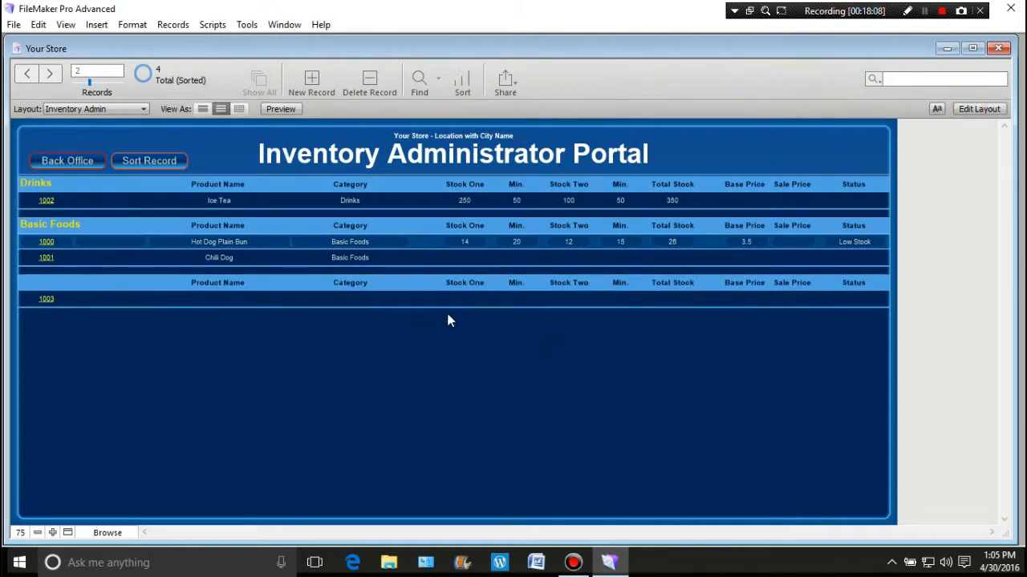
{"action": "left_click", "coordinate": [141, 109]}
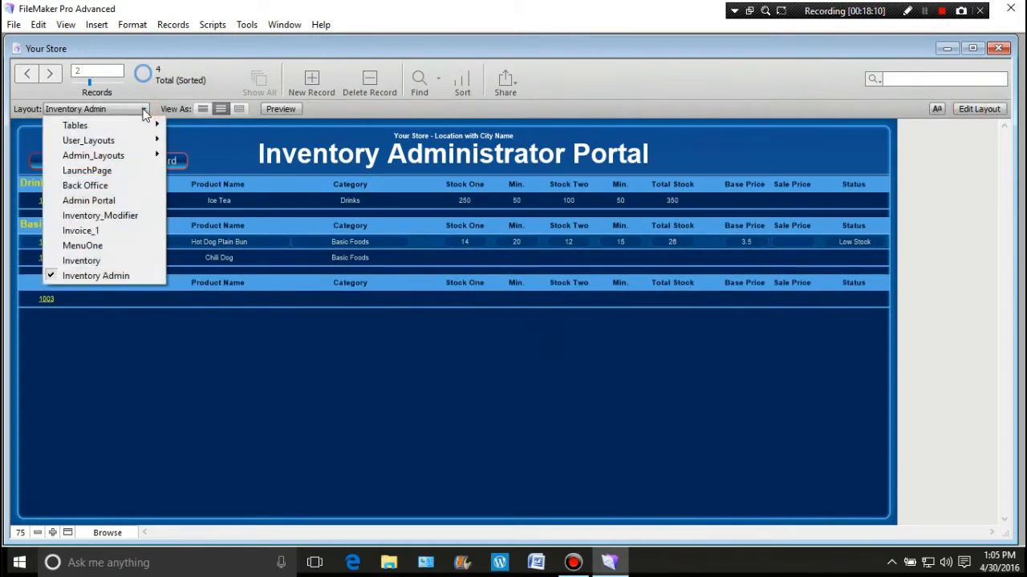
{"action": "mouse_move", "coordinate": [143, 131]}
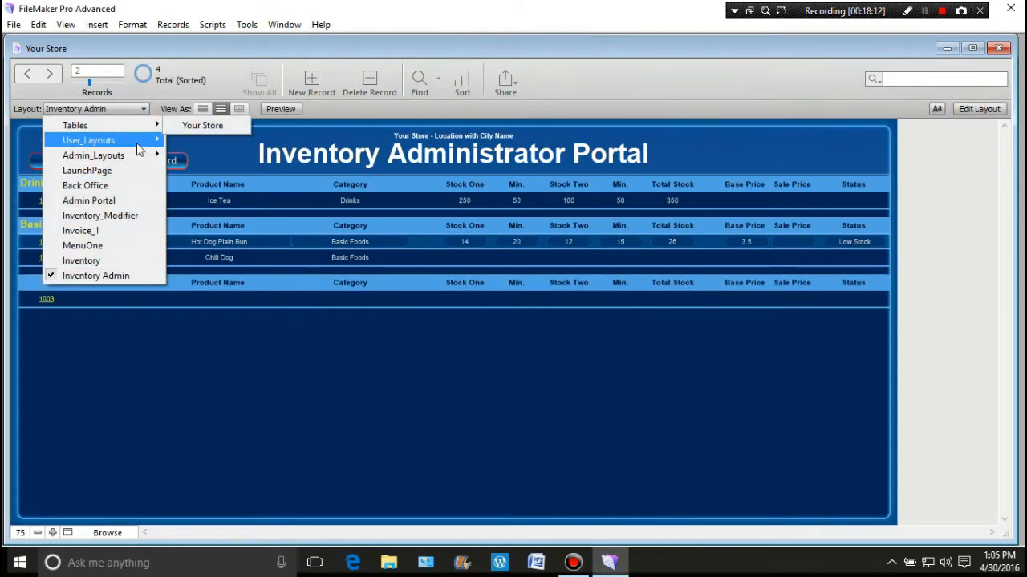
{"action": "left_click", "coordinate": [118, 263]}
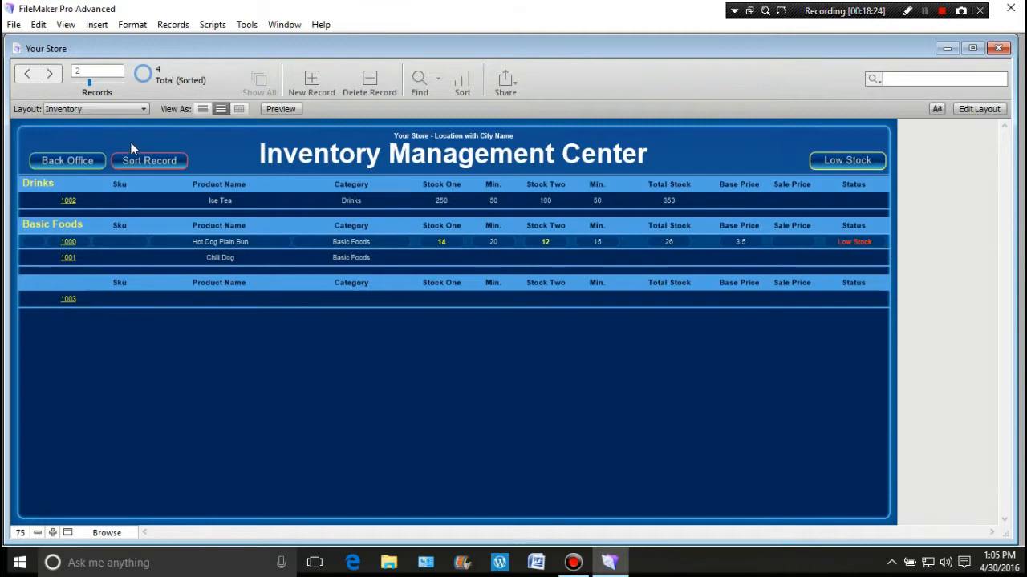
- Switch to the Inventory Admin layout and open it for layout editing
{"action": "left_click", "coordinate": [144, 111]}
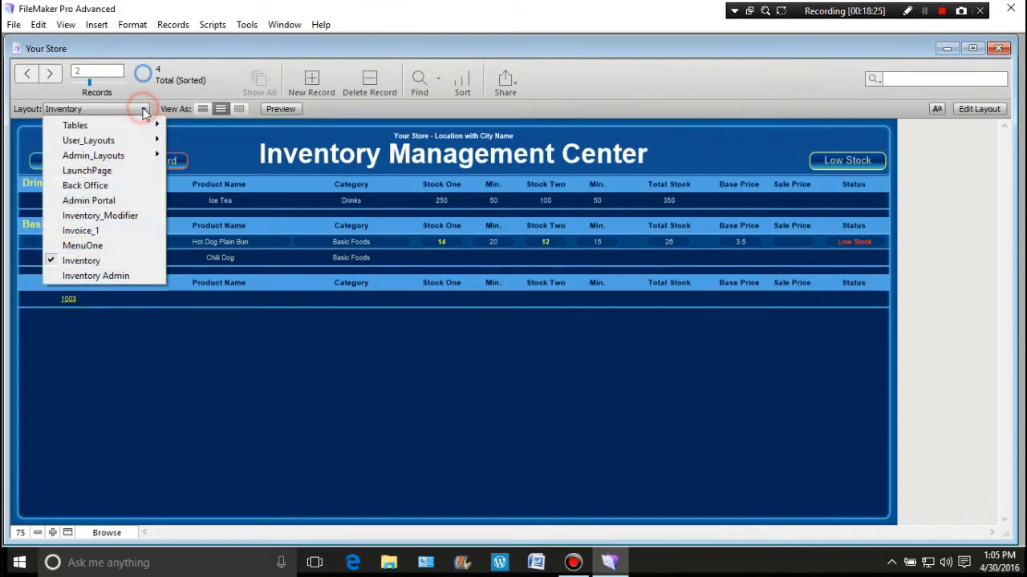
{"action": "left_click", "coordinate": [137, 276]}
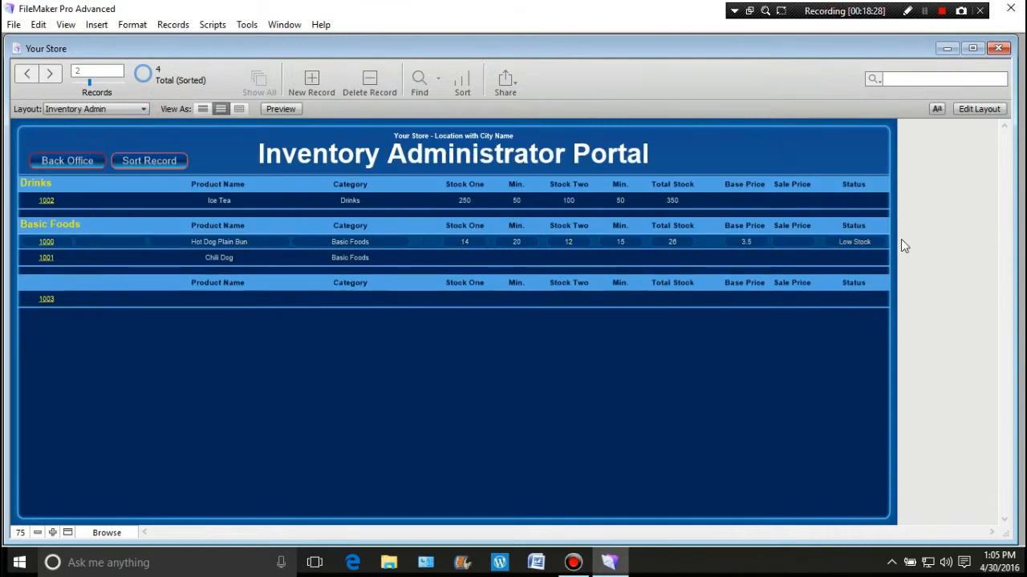
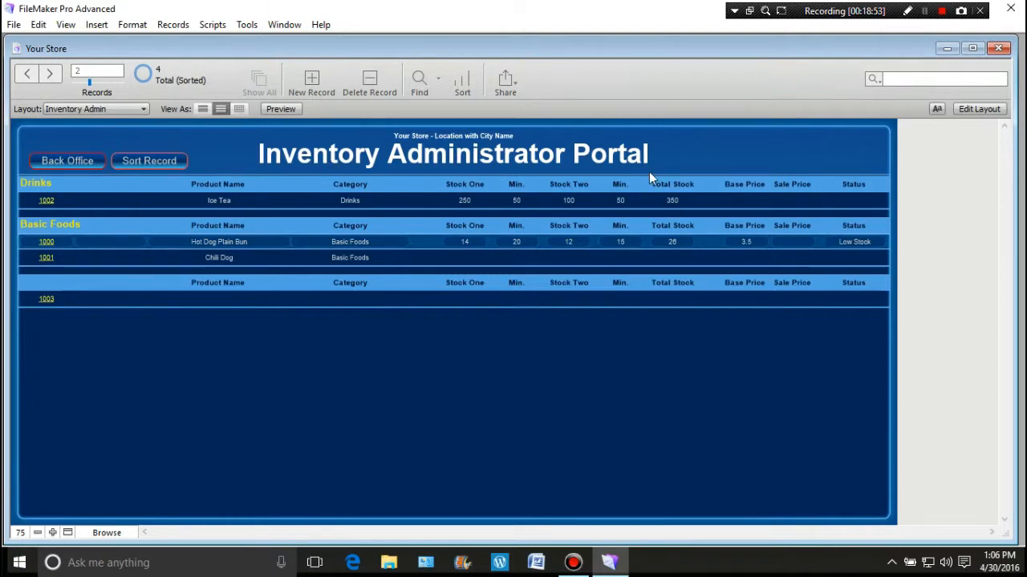
{"action": "left_click", "coordinate": [840, 241]}
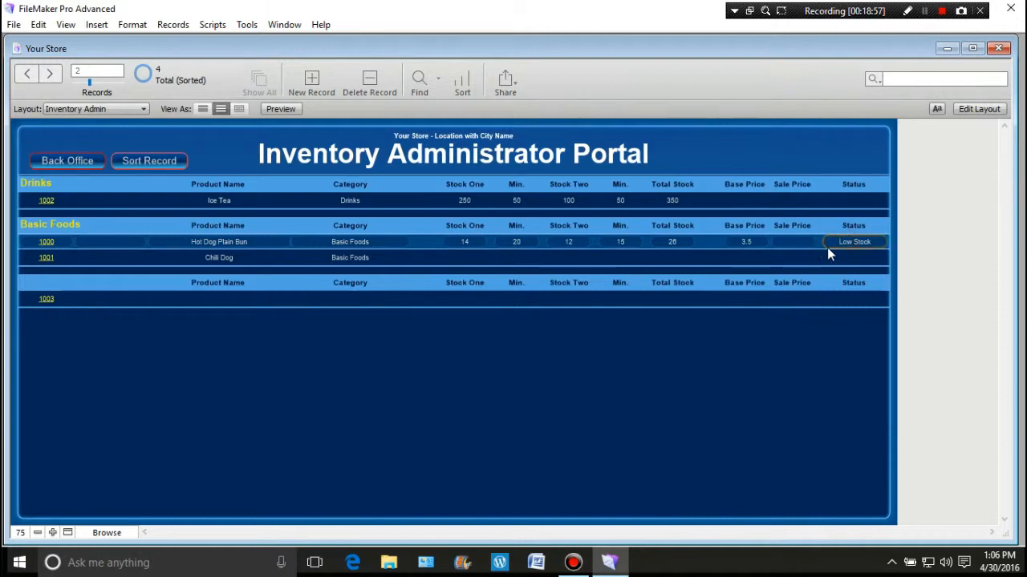
{"action": "left_click", "coordinate": [973, 110]}
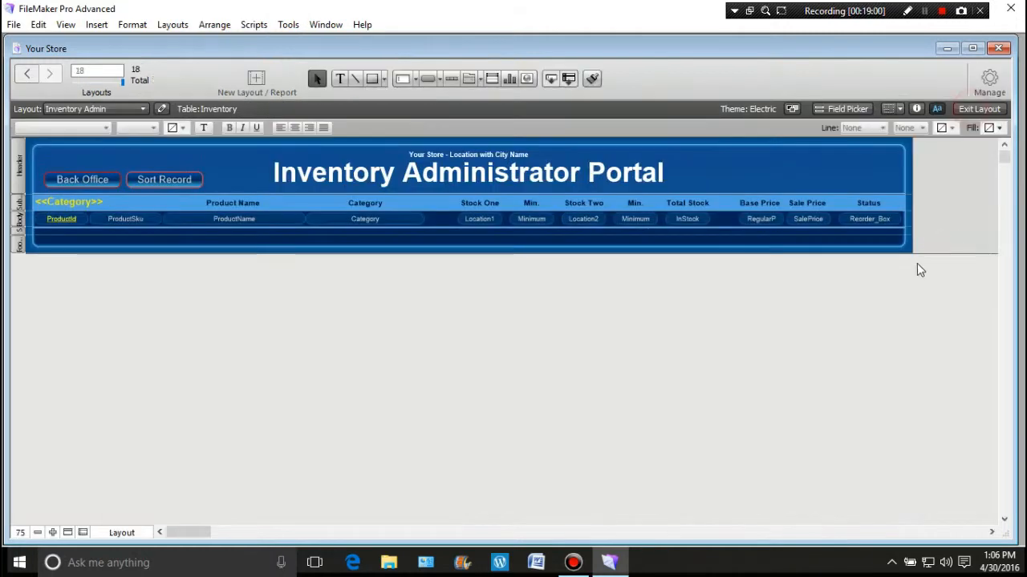
- Format the Reorder_Box field under Status in the Inventory Admin layout as bold red text
{"action": "left_click", "coordinate": [877, 220]}
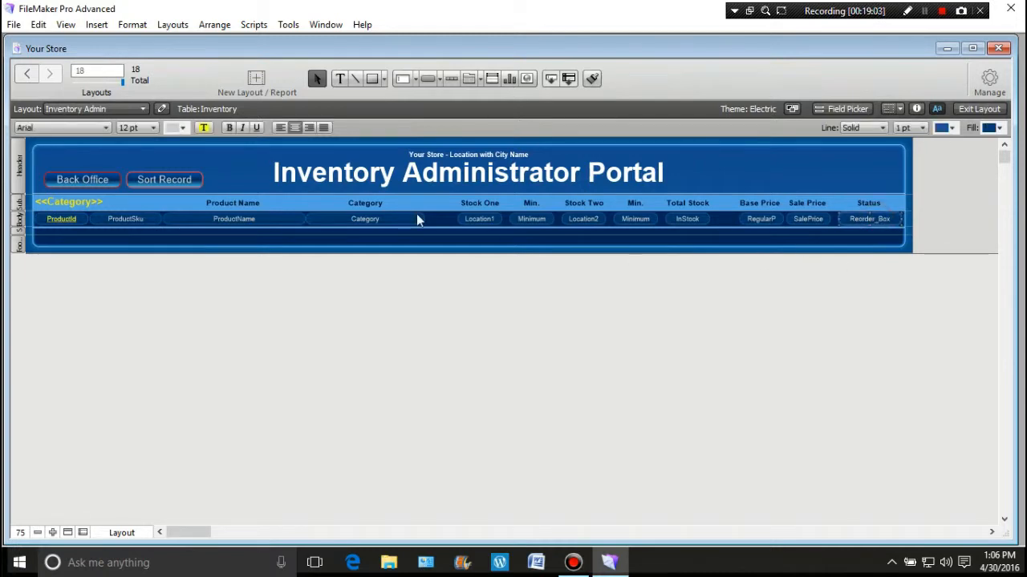
{"action": "left_click", "coordinate": [230, 128]}
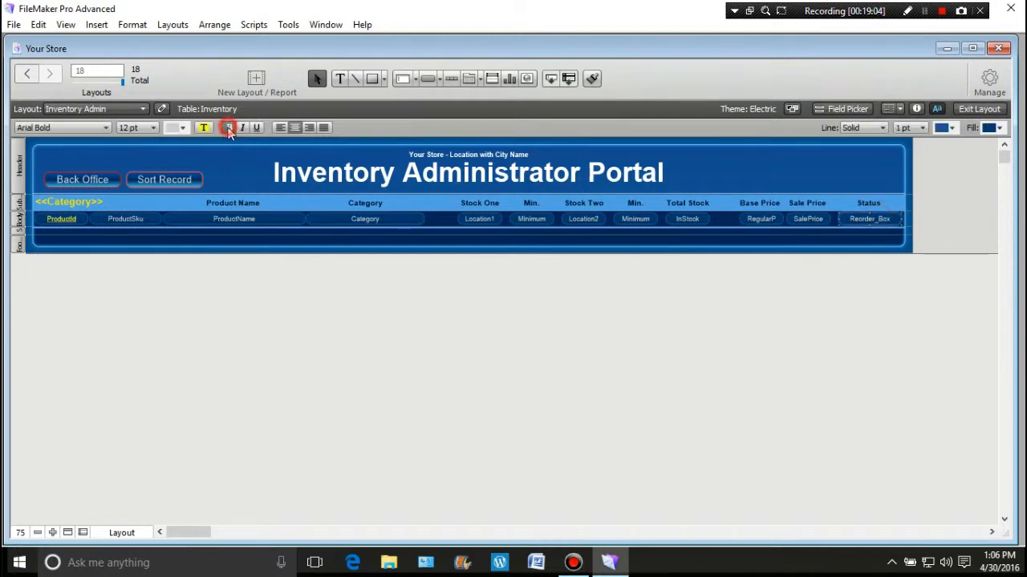
{"action": "left_click", "coordinate": [183, 129]}
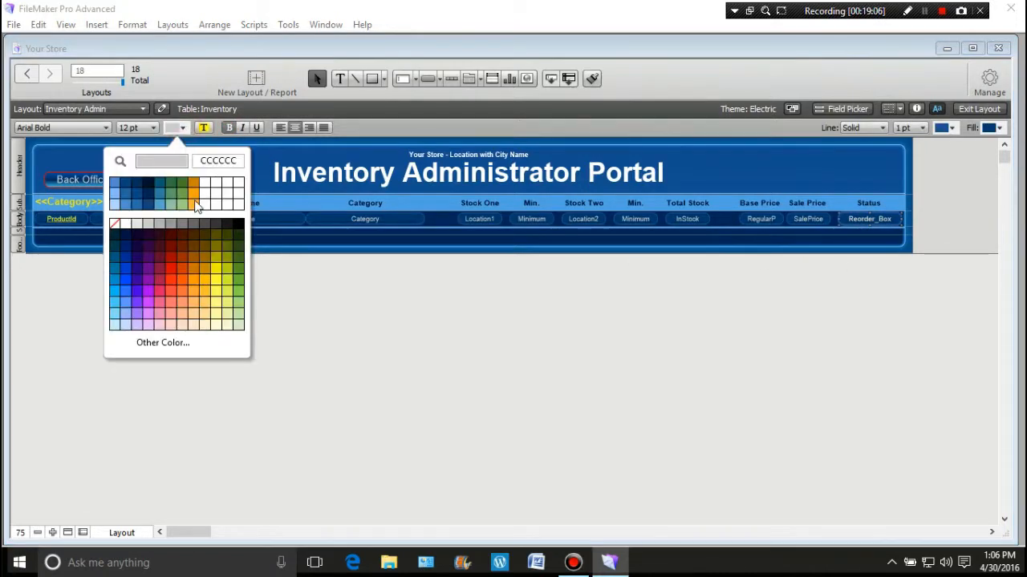
{"action": "left_click", "coordinate": [170, 281]}
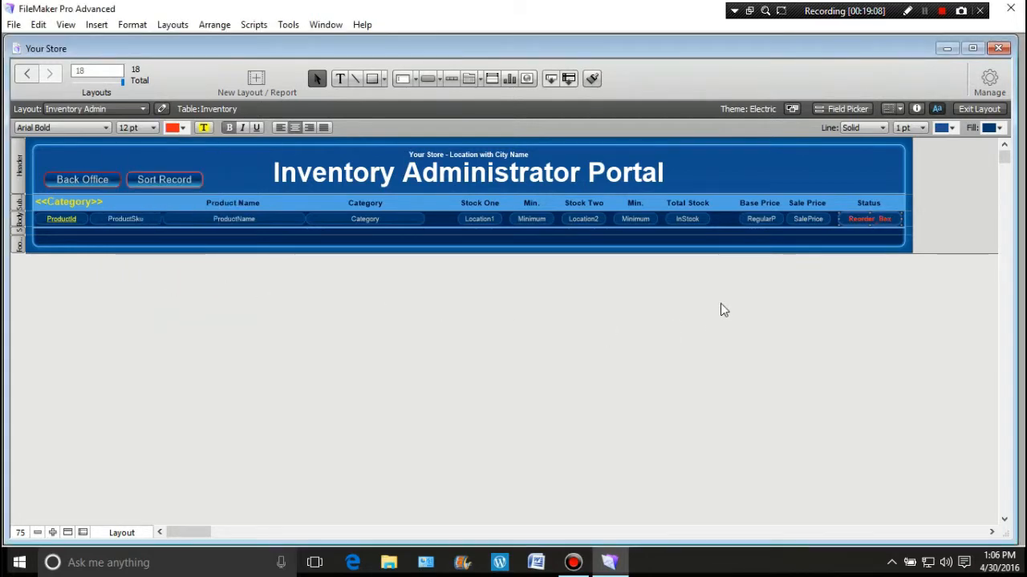
{"action": "left_click", "coordinate": [729, 285]}
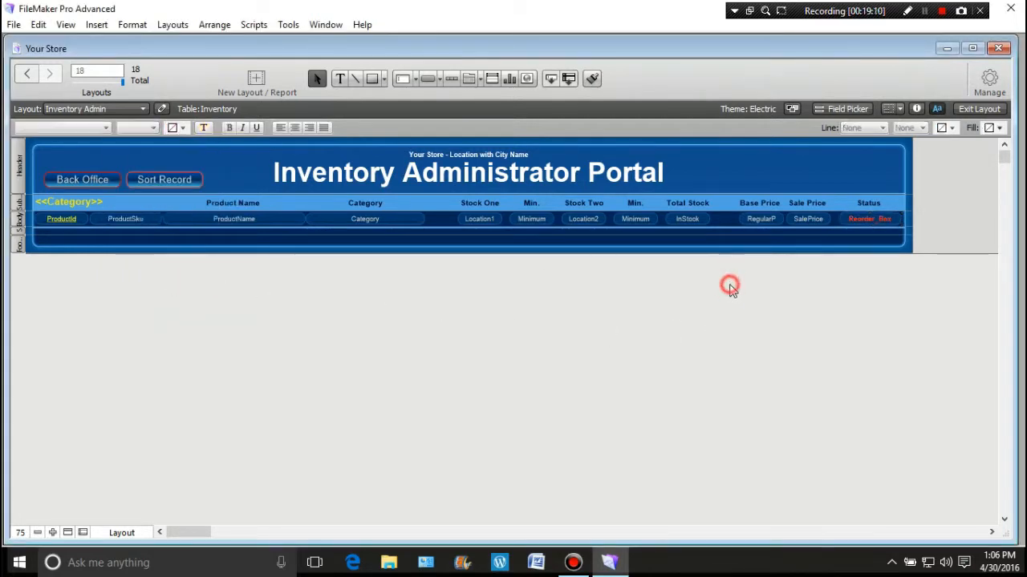
{"action": "double_click", "coordinate": [487, 220]}
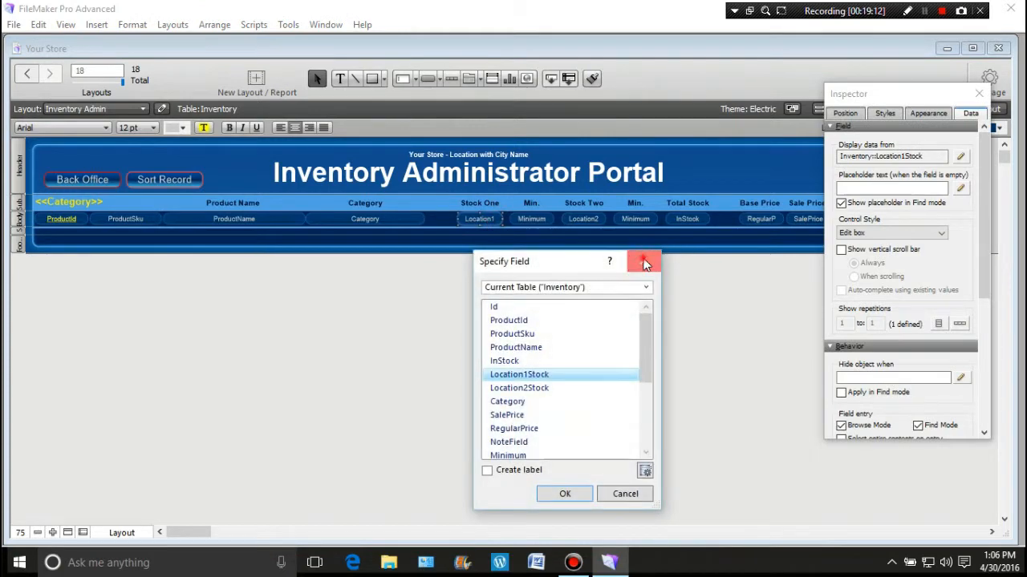
{"action": "left_click", "coordinate": [643, 261]}
{"action": "left_click", "coordinate": [978, 93]}
- Add a conditional formatting rule to the Stock One field with the formula Inventory::Location1Stock ≤ Inventory::Minimum
{"action": "right_click", "coordinate": [480, 222]}
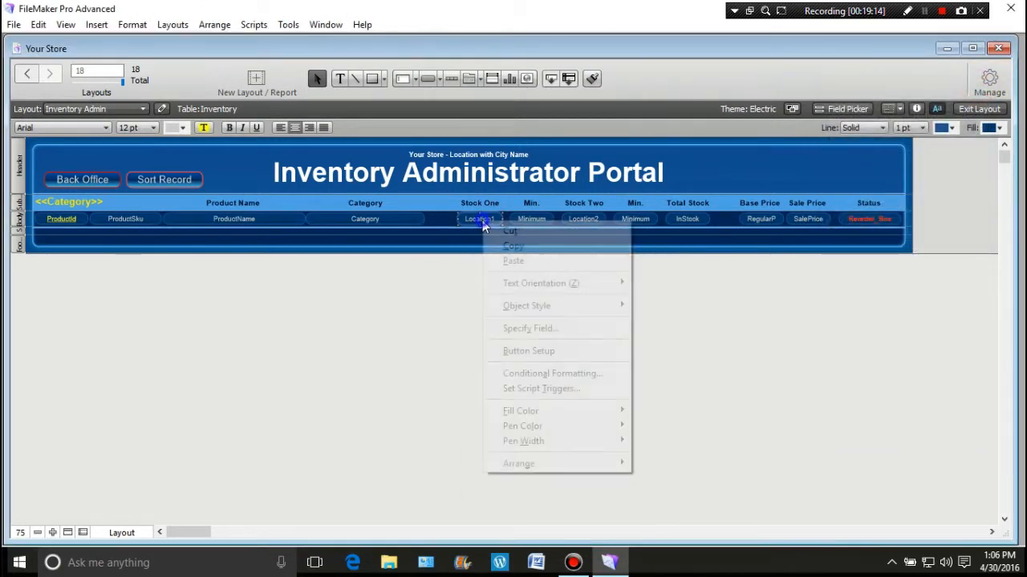
{"action": "left_click", "coordinate": [533, 374]}
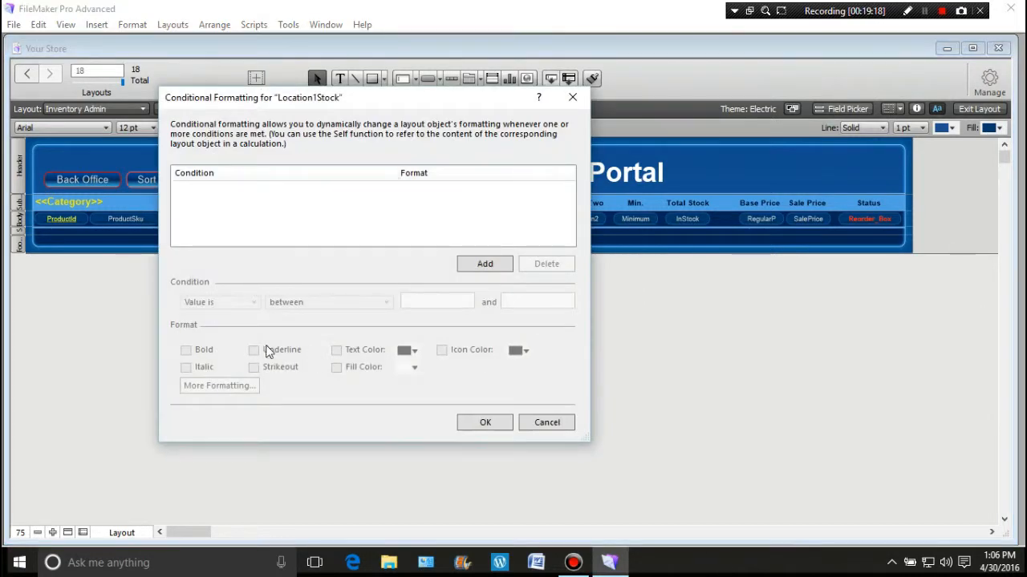
{"action": "left_click", "coordinate": [467, 263]}
{"action": "left_click", "coordinate": [245, 299]}
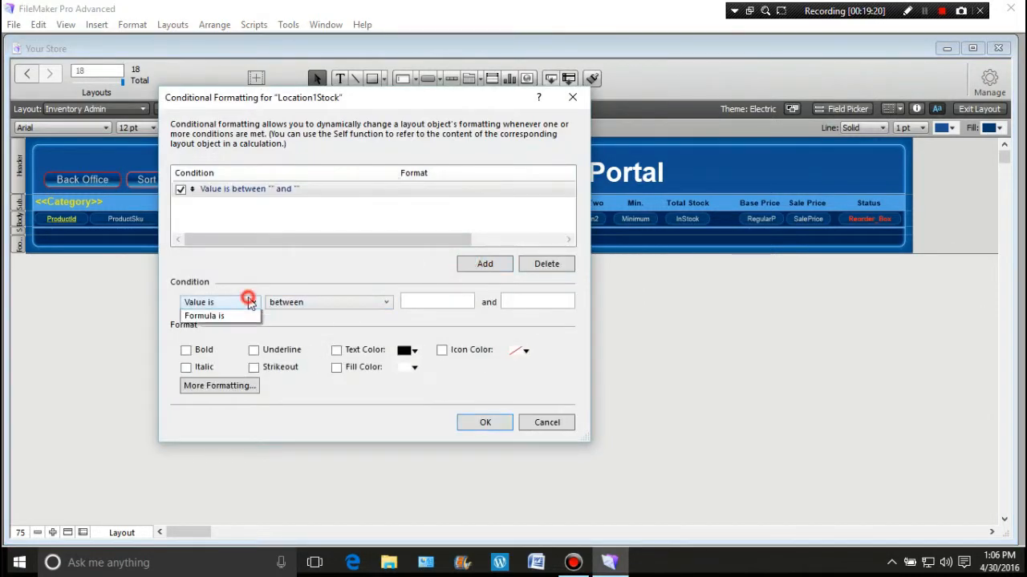
{"action": "left_click", "coordinate": [233, 329]}
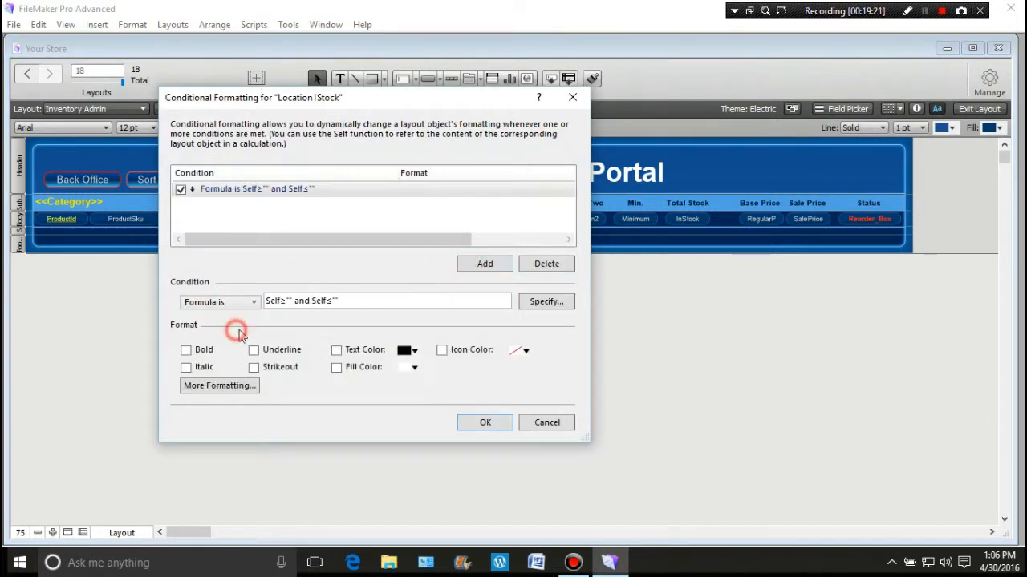
{"action": "left_click", "coordinate": [545, 302]}
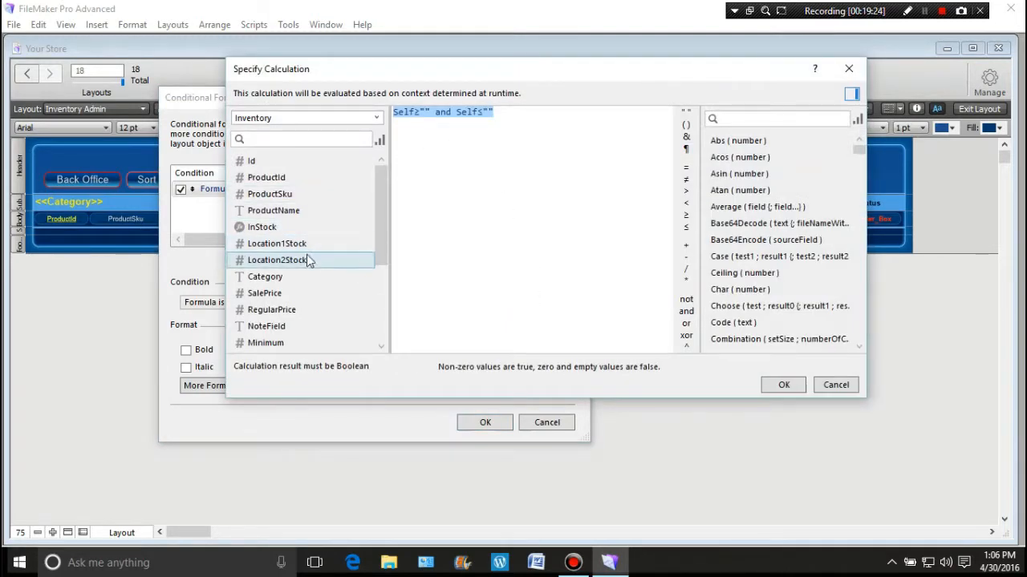
{"action": "double_click", "coordinate": [312, 245]}
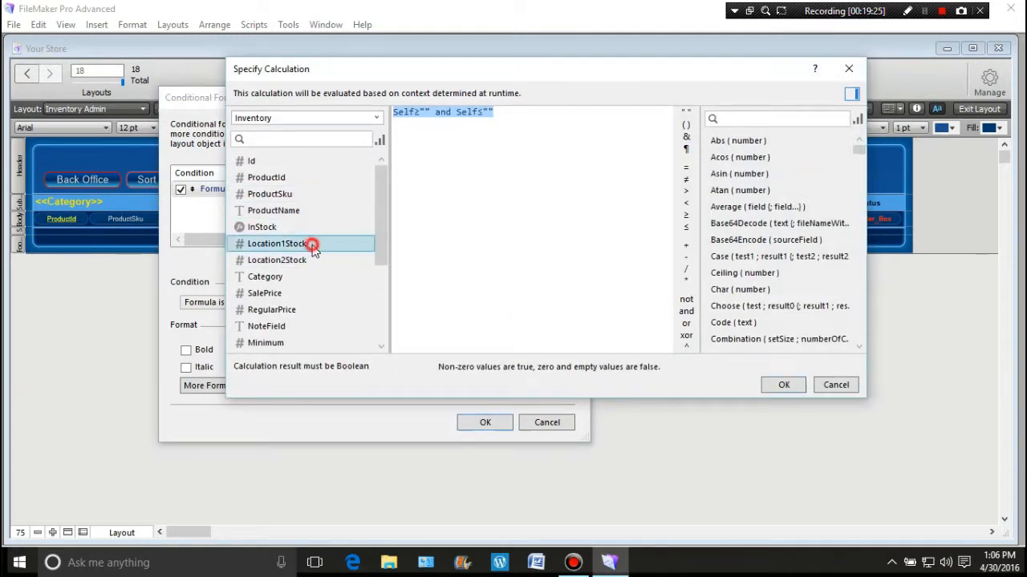
{"action": "left_click", "coordinate": [686, 228]}
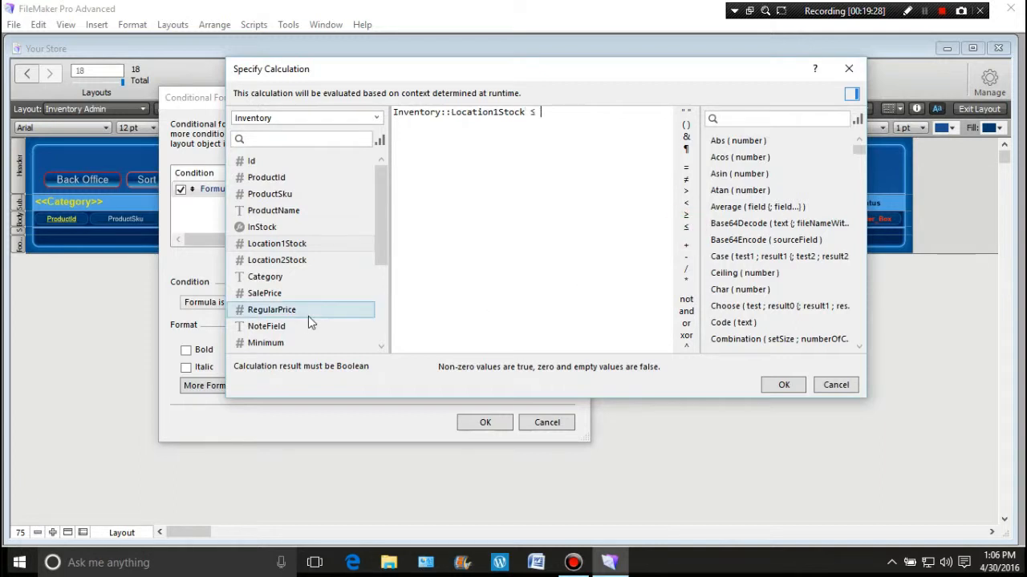
{"action": "double_click", "coordinate": [291, 343]}
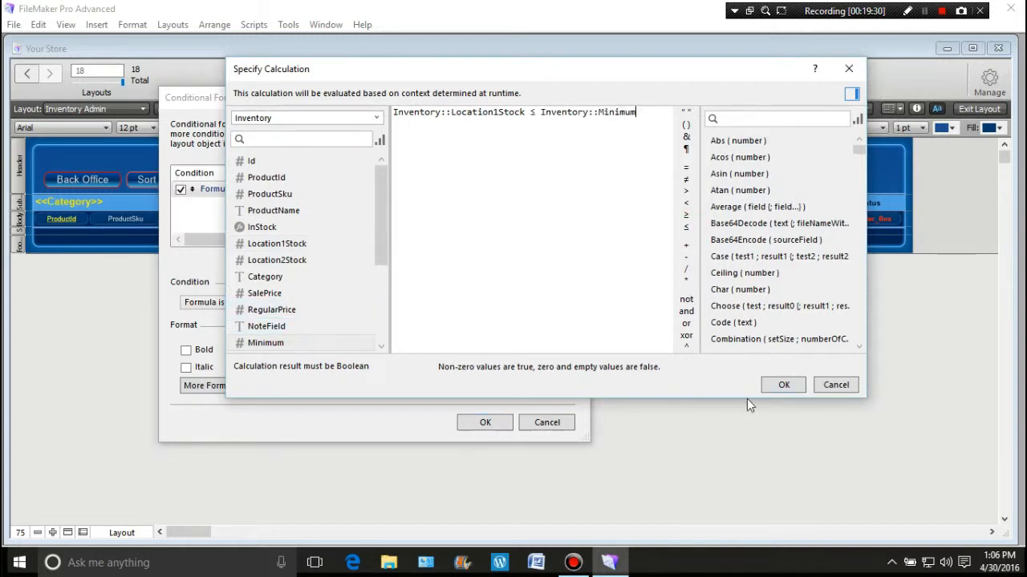
{"action": "left_click", "coordinate": [782, 384]}
- Set the Stock One rule's format to bold yellow text and apply the conditional formatting
{"action": "left_click", "coordinate": [186, 351]}
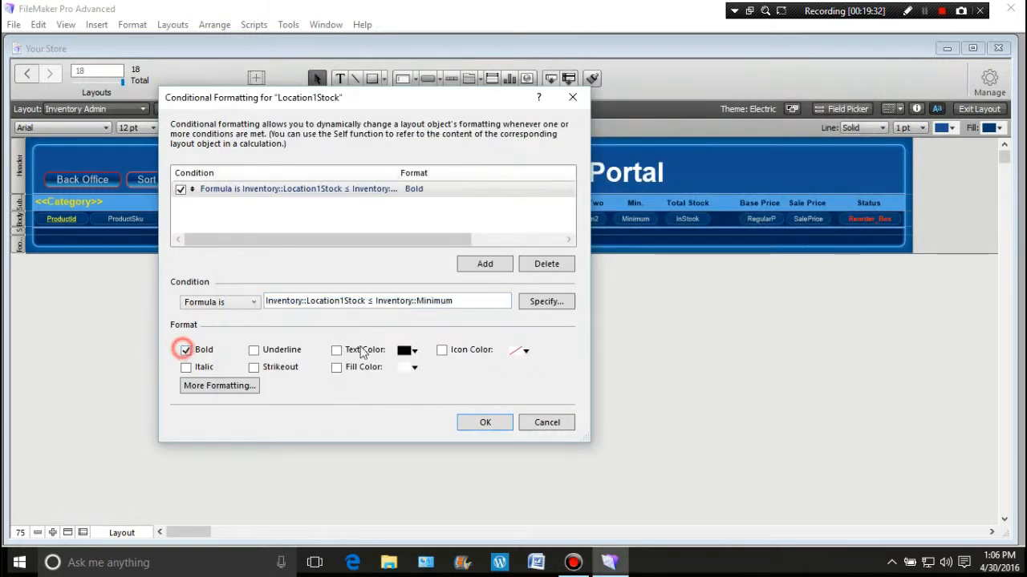
{"action": "left_click", "coordinate": [412, 350]}
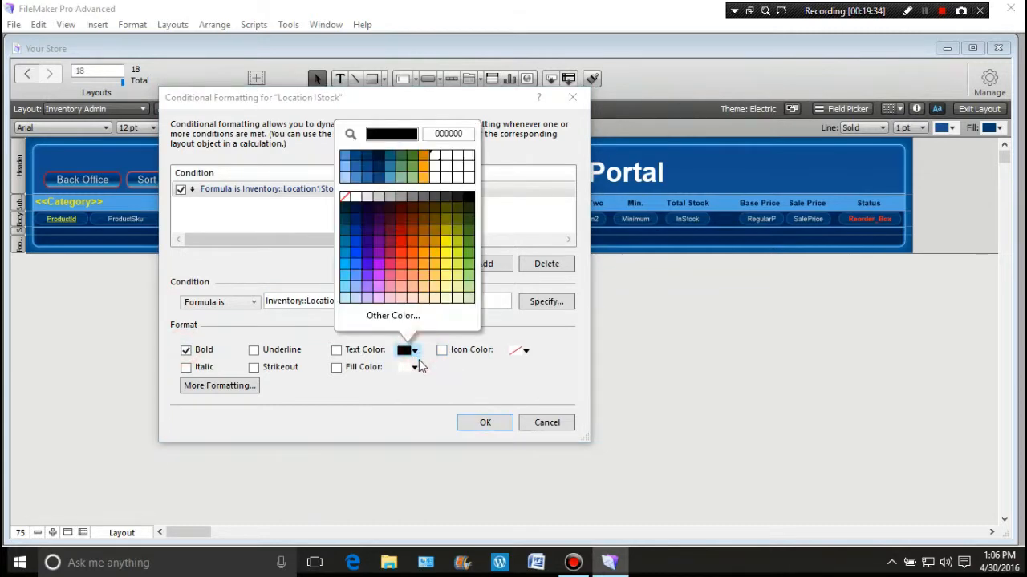
{"action": "left_click", "coordinate": [448, 265]}
{"action": "left_click", "coordinate": [485, 422]}
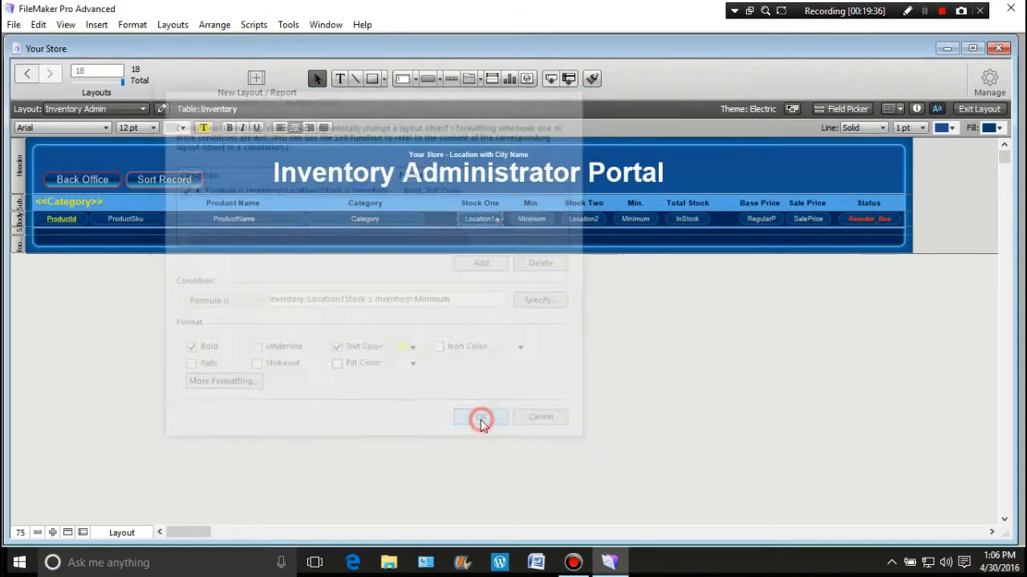
- Add a conditional formatting rule to the Stock Two field with the formula Inventory::Location2Stock ≤ Inventory::Minimum2
{"action": "right_click", "coordinate": [602, 219]}
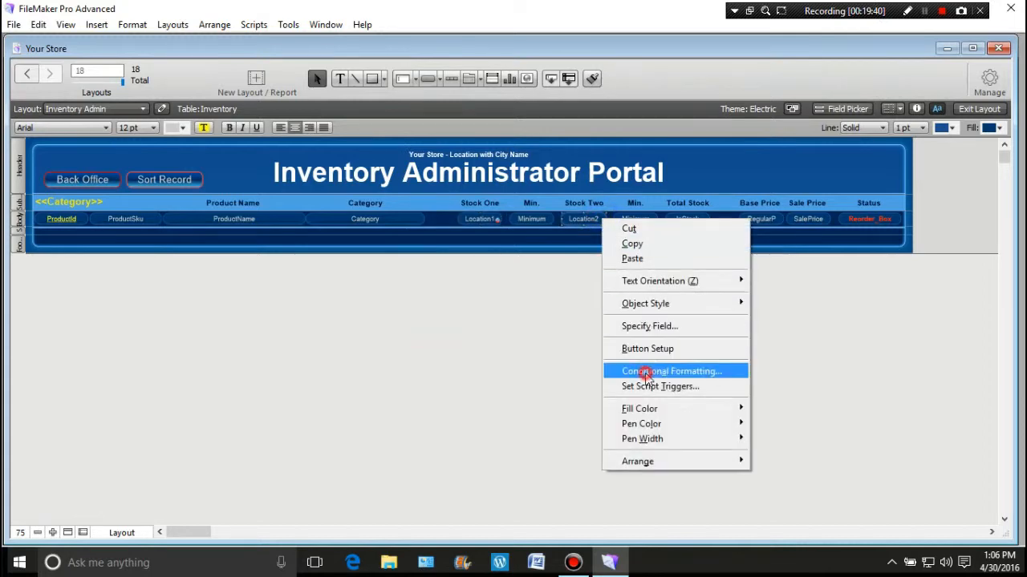
{"action": "left_click", "coordinate": [646, 374]}
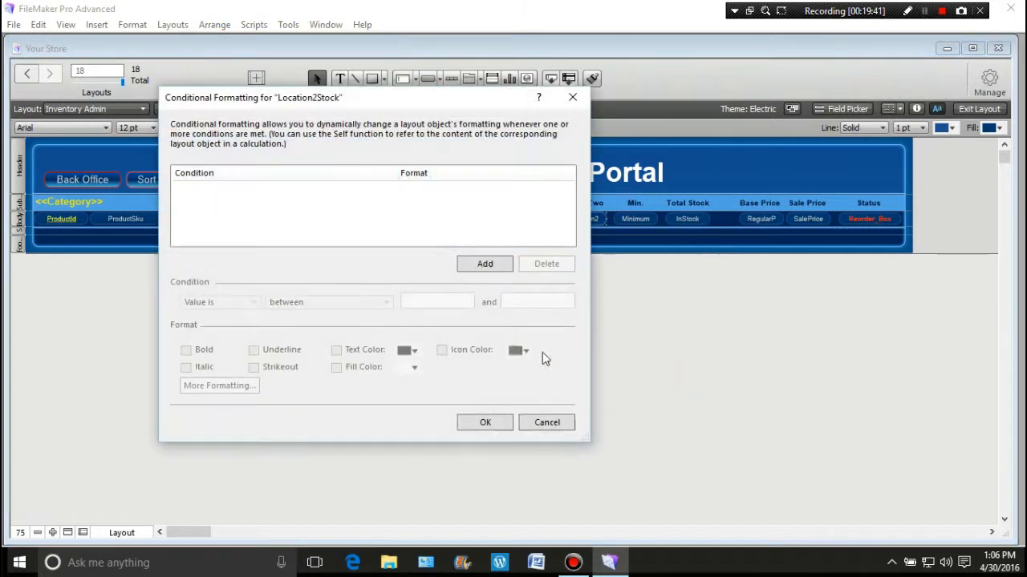
{"action": "left_click", "coordinate": [467, 267]}
{"action": "left_click", "coordinate": [255, 302]}
{"action": "left_click", "coordinate": [242, 331]}
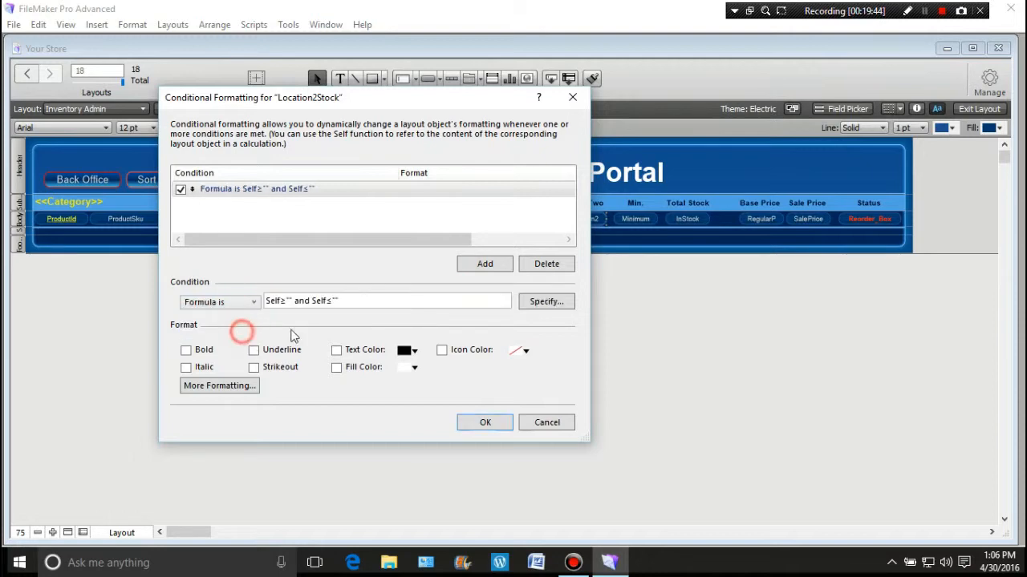
{"action": "left_click", "coordinate": [545, 302]}
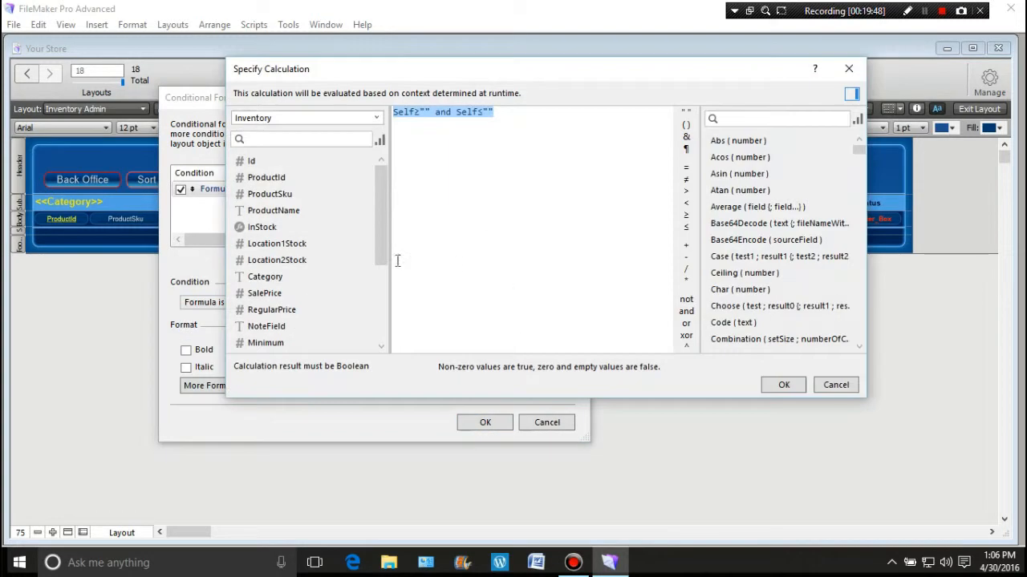
{"action": "double_click", "coordinate": [316, 260]}
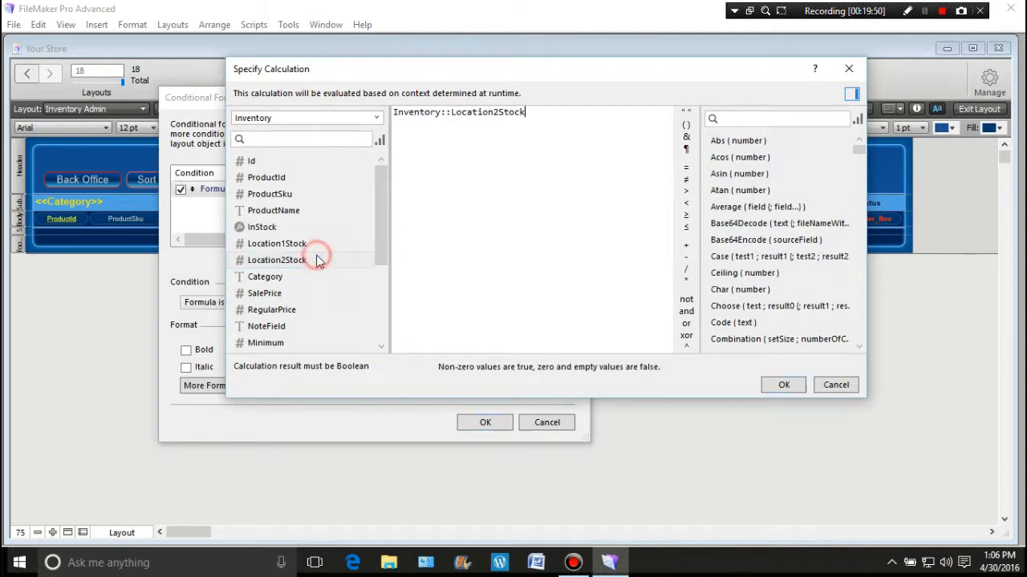
{"action": "left_click", "coordinate": [685, 228]}
{"action": "left_click_drag", "start_coordinate": [377, 257], "coordinate": [380, 276]}
{"action": "left_click", "coordinate": [315, 327]}
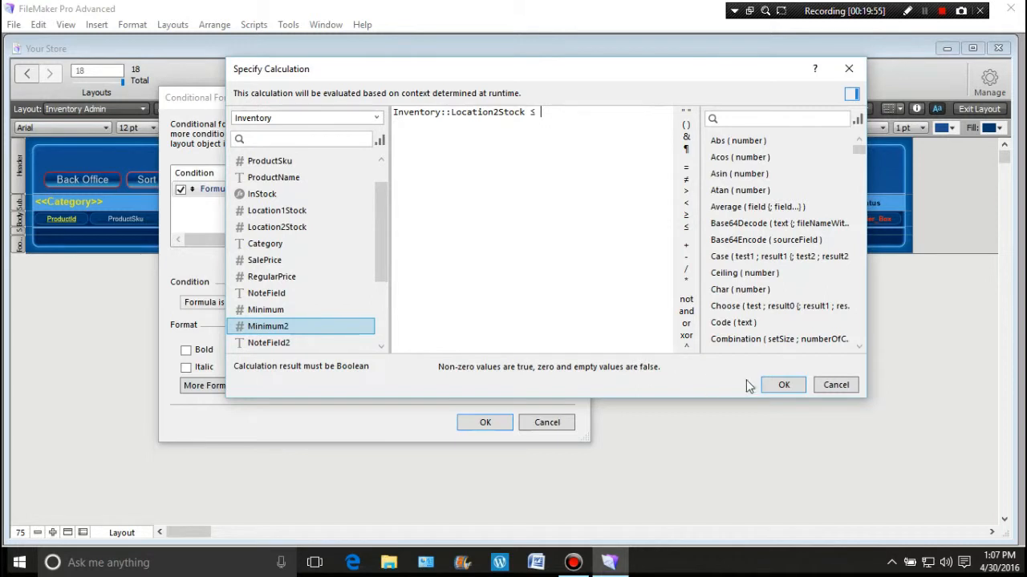
{"action": "double_click", "coordinate": [313, 327]}
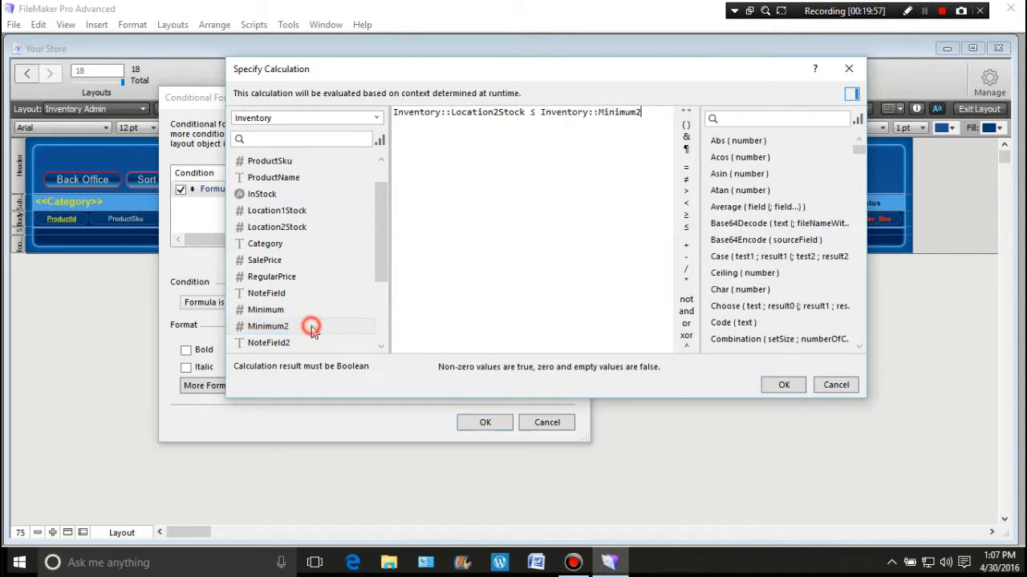
{"action": "left_click", "coordinate": [769, 386]}
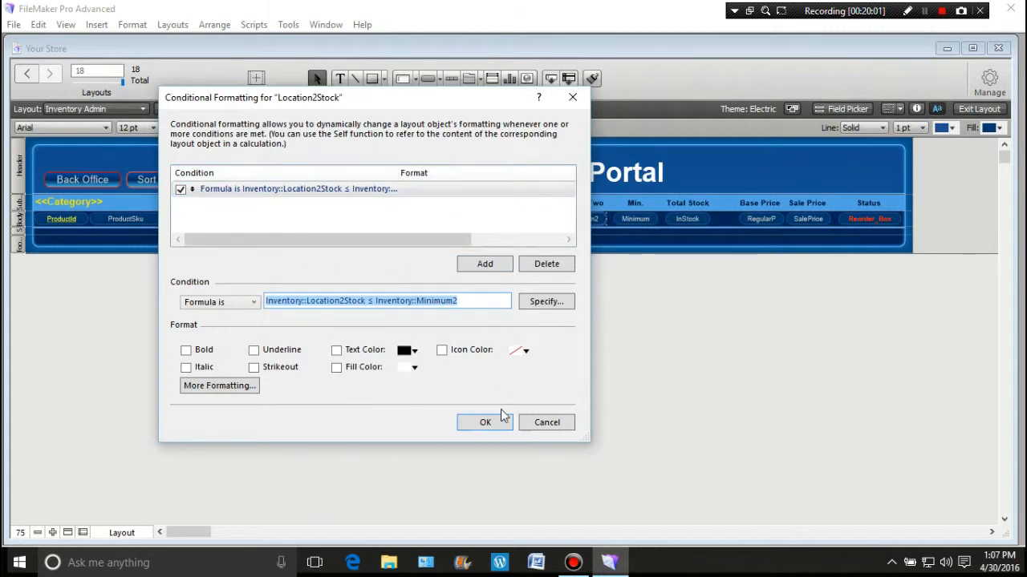
- Set the Stock Two rule's format to bold yellow text and apply the conditional formatting
{"action": "left_click", "coordinate": [186, 350]}
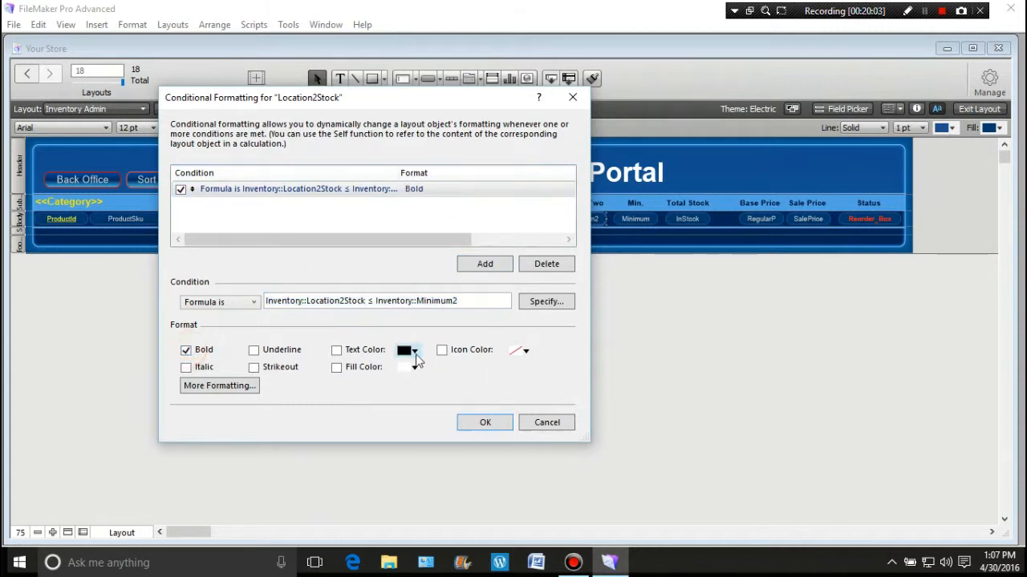
{"action": "left_click", "coordinate": [415, 353]}
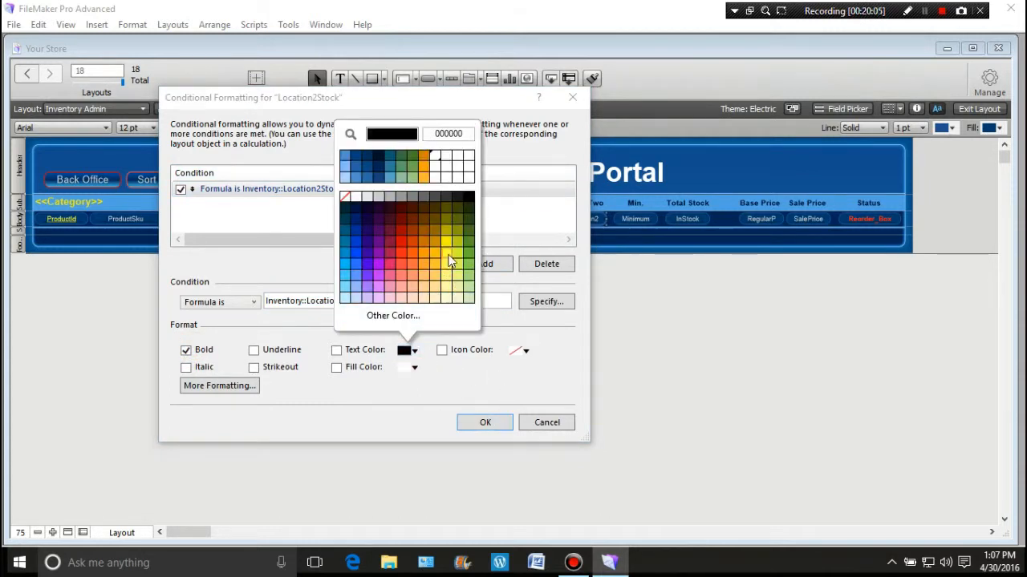
{"action": "left_click", "coordinate": [448, 267]}
{"action": "left_click", "coordinate": [494, 425]}
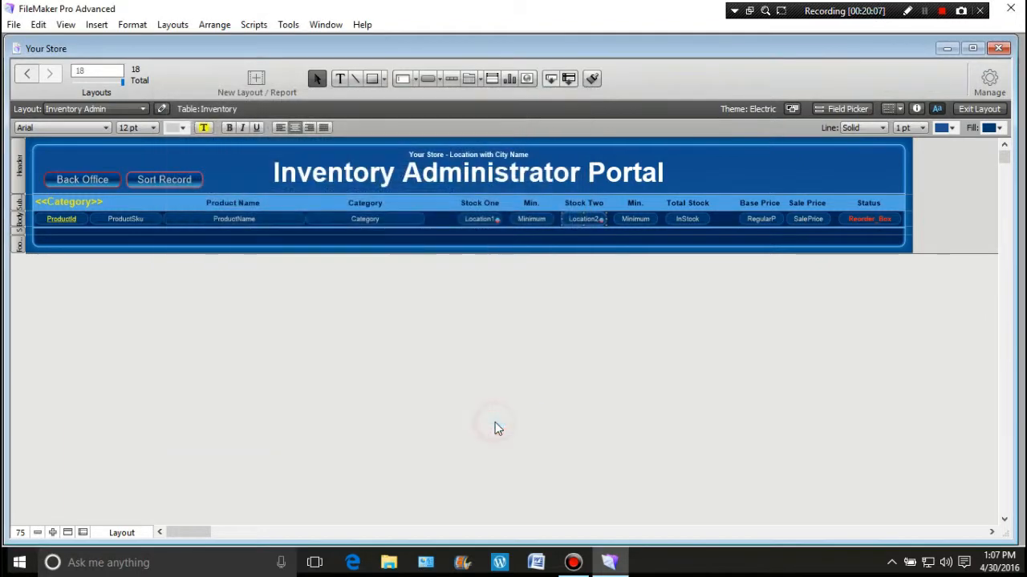
- Leave layout editing of Inventory Admin and switch to the Inventory layout in browse mode
{"action": "left_click", "coordinate": [978, 108]}
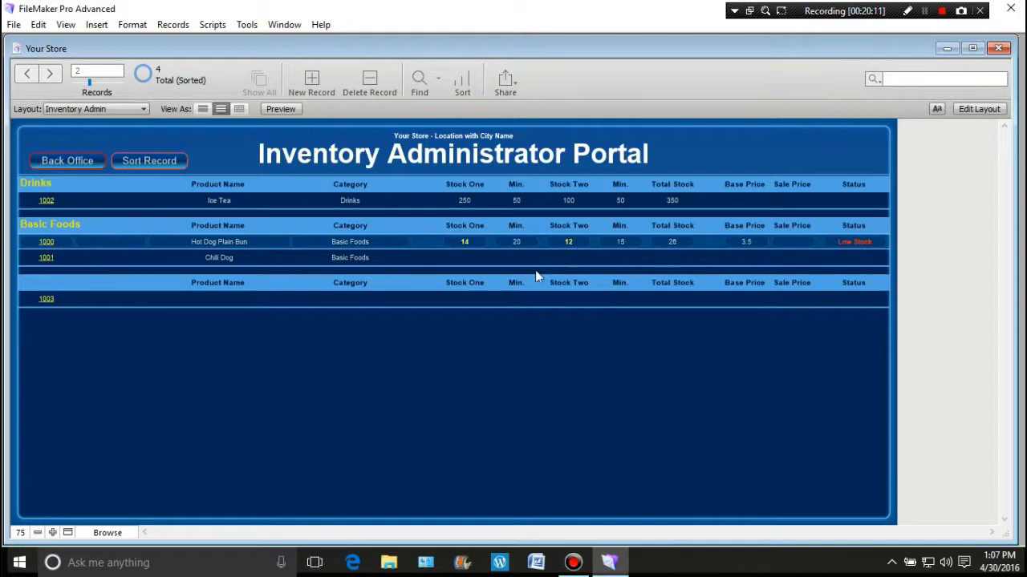
{"action": "left_click", "coordinate": [143, 110]}
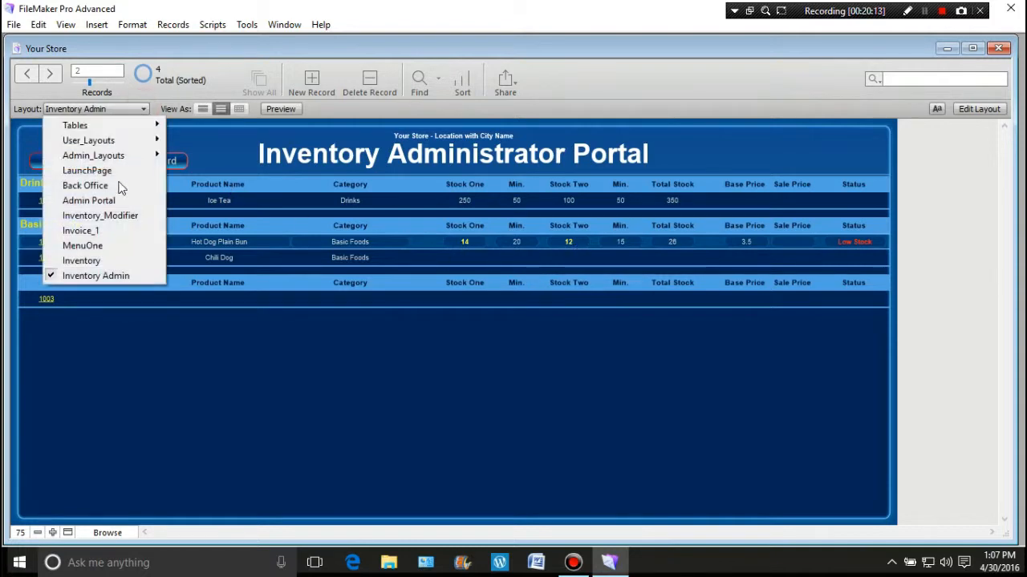
{"action": "left_click", "coordinate": [118, 258]}
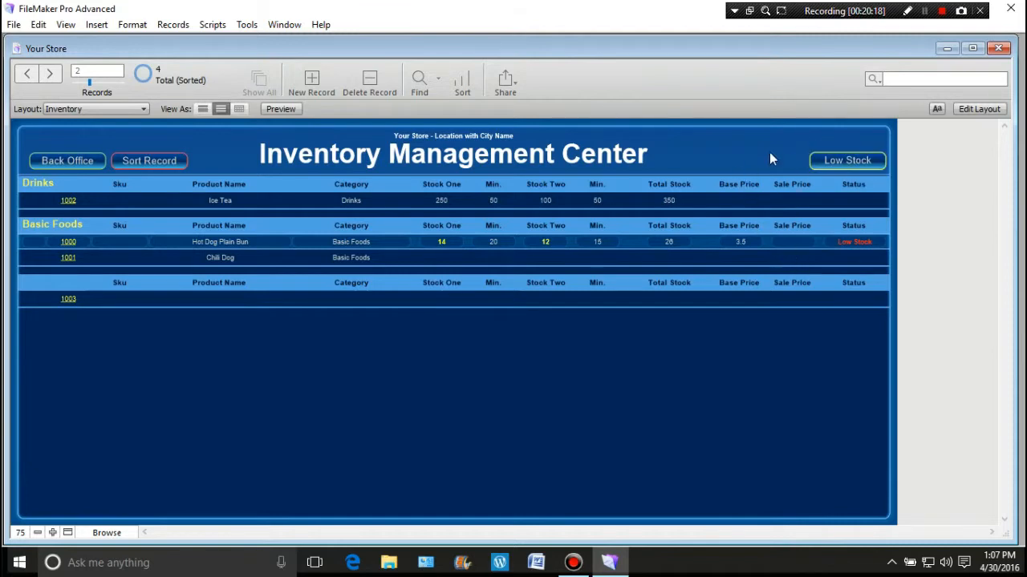
- Open the Inventory layout for editing and copy the Low Stock button from its header
{"action": "left_click", "coordinate": [979, 108]}
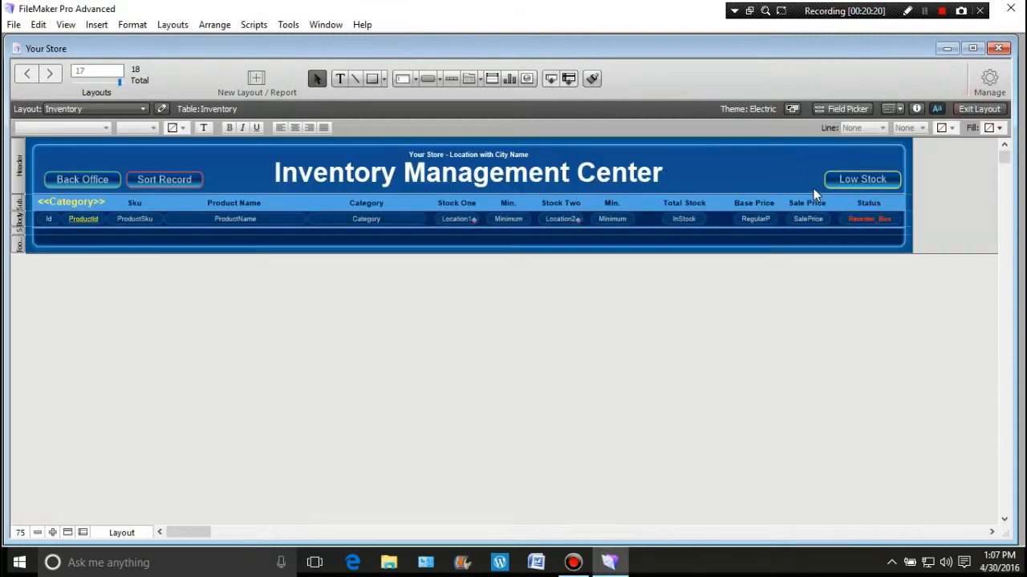
{"action": "left_click_drag", "start_coordinate": [803, 156], "coordinate": [904, 190]}
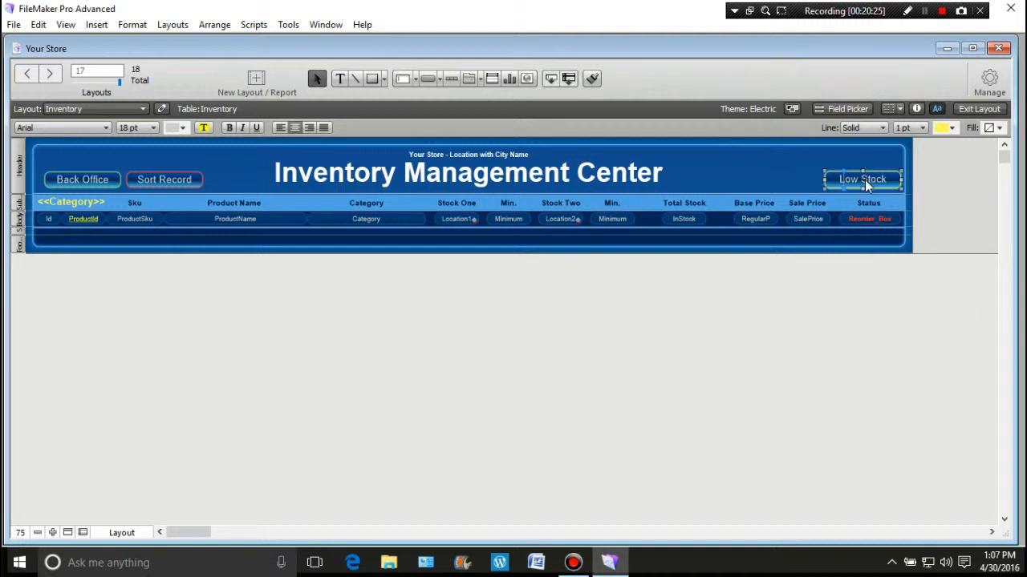
{"action": "right_click", "coordinate": [866, 184]}
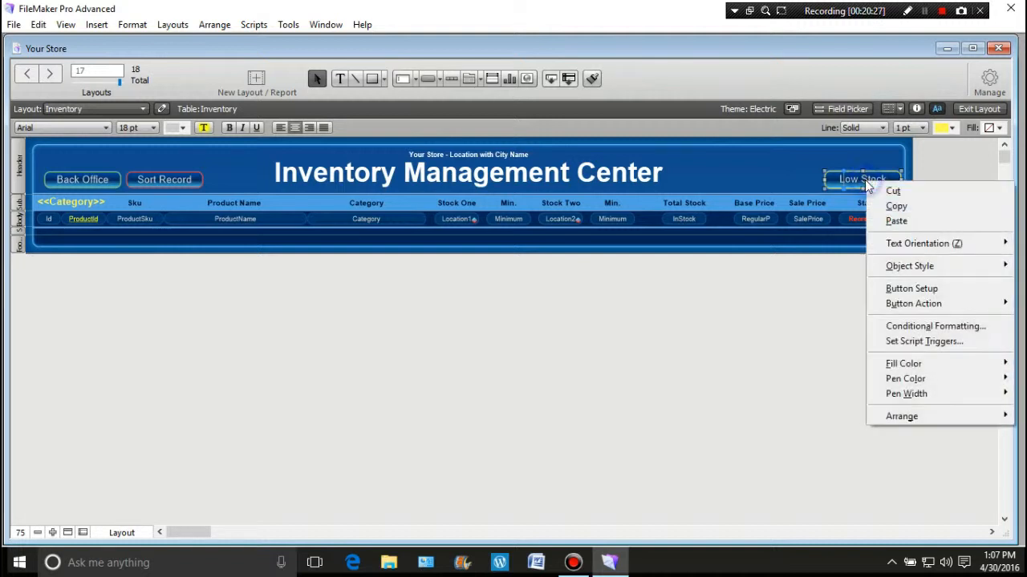
{"action": "left_click", "coordinate": [896, 208]}
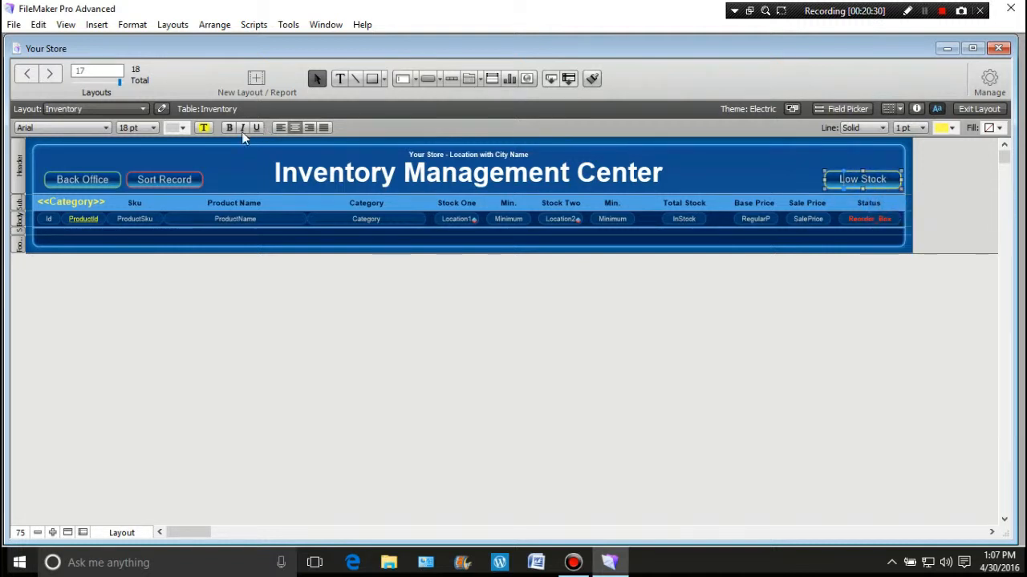
{"action": "left_click", "coordinate": [216, 172]}
- Switch to the Inventory Admin layout and paste the copied Low Stock button into its header
{"action": "left_click", "coordinate": [142, 108]}
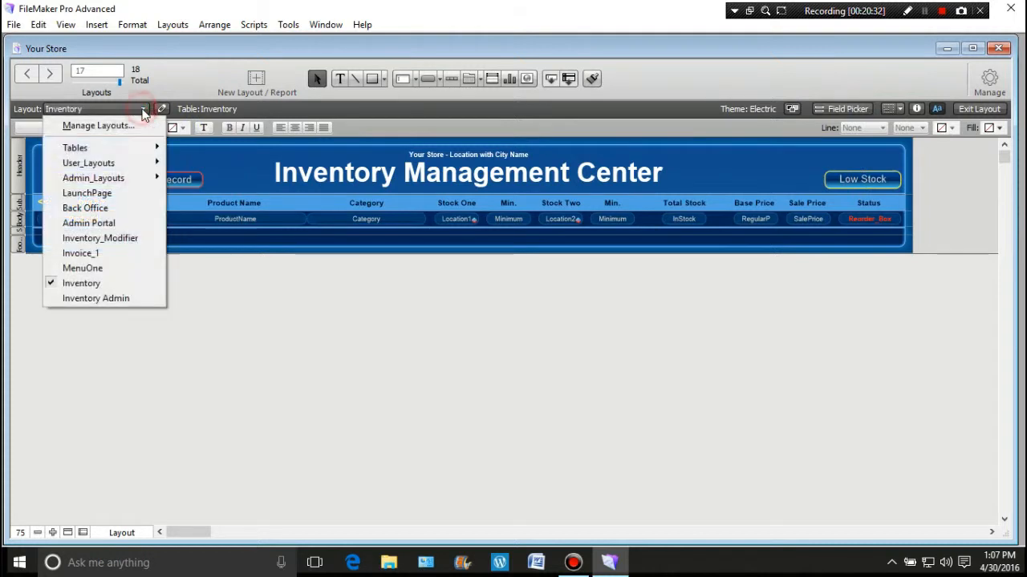
{"action": "left_click", "coordinate": [136, 298]}
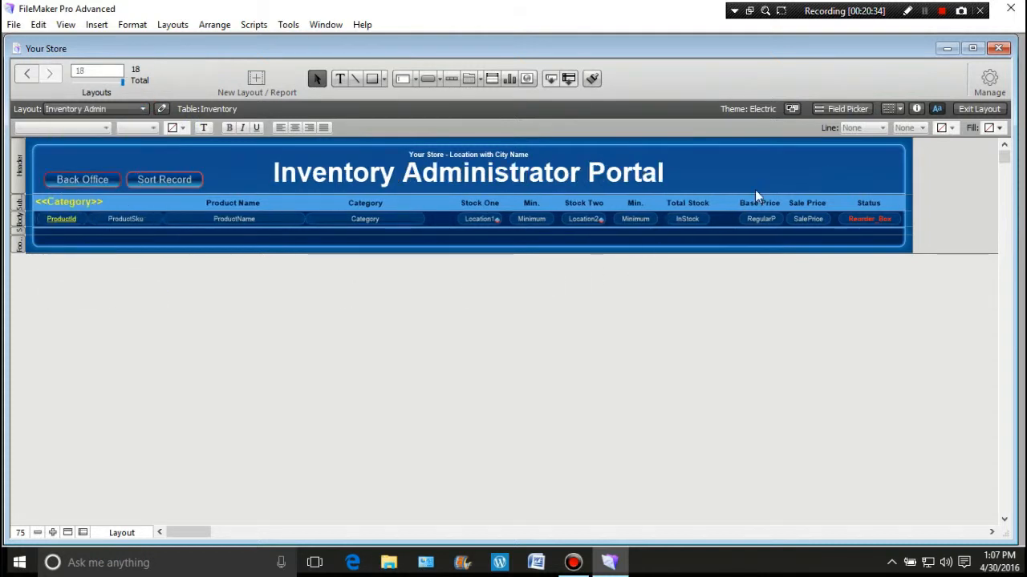
{"action": "right_click", "coordinate": [804, 176]}
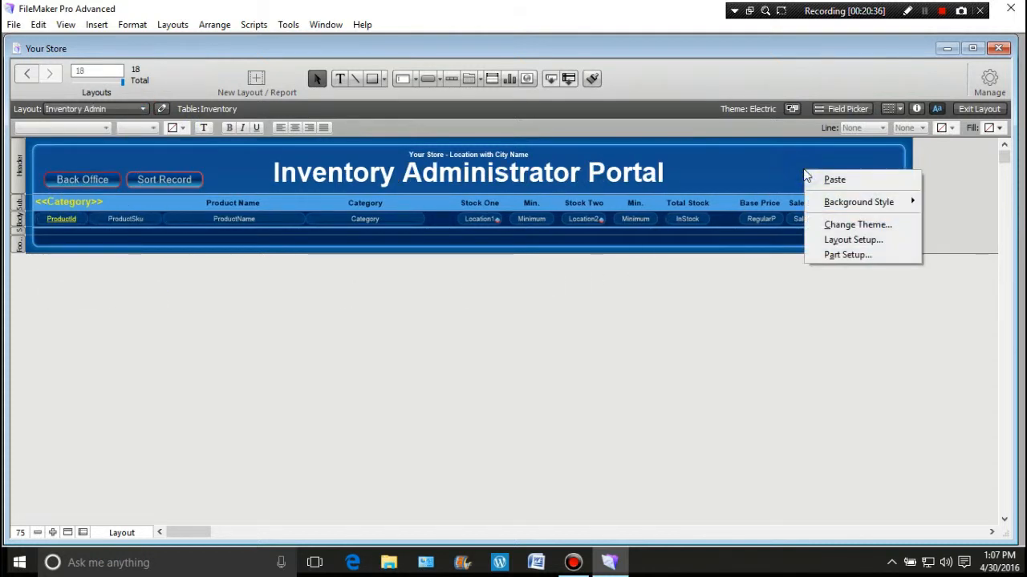
{"action": "left_click", "coordinate": [833, 180]}
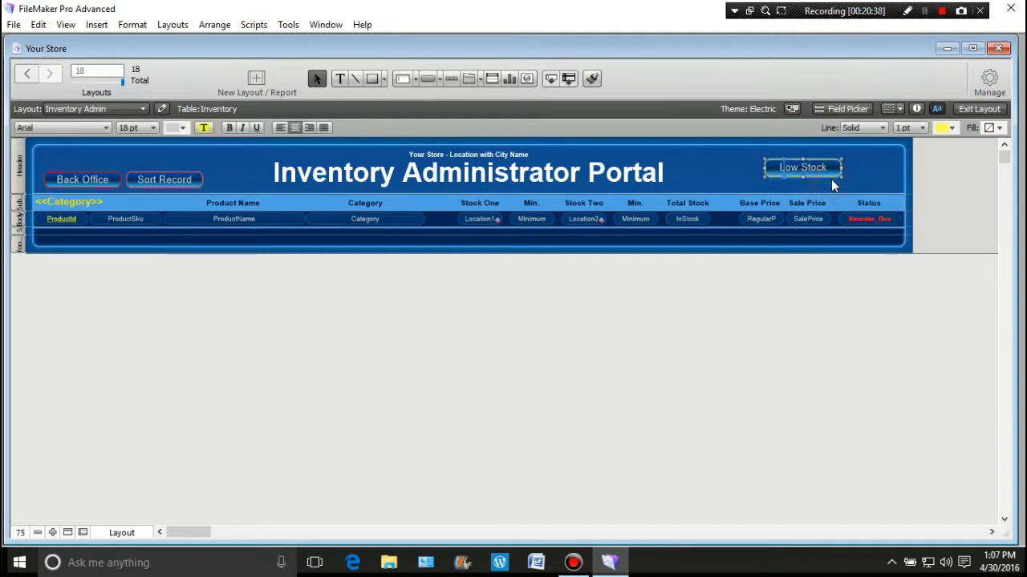
- Move the Low Stock button to about x 1415 pt, y 58 pt, above the Status column, and return to browse mode
{"action": "left_click_drag", "start_coordinate": [804, 171], "coordinate": [864, 180]}
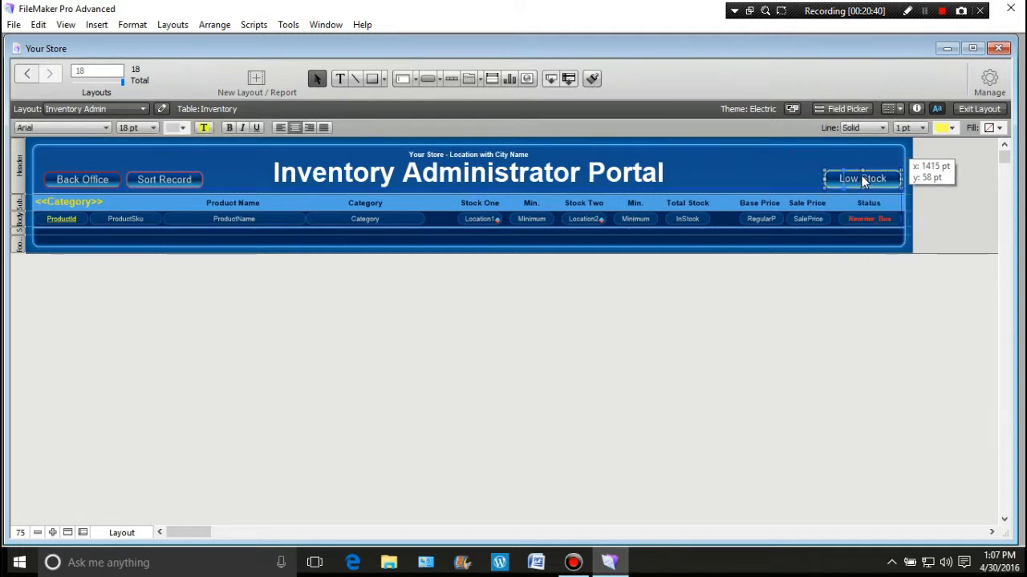
{"action": "left_click", "coordinate": [733, 162]}
{"action": "left_click", "coordinate": [983, 109]}
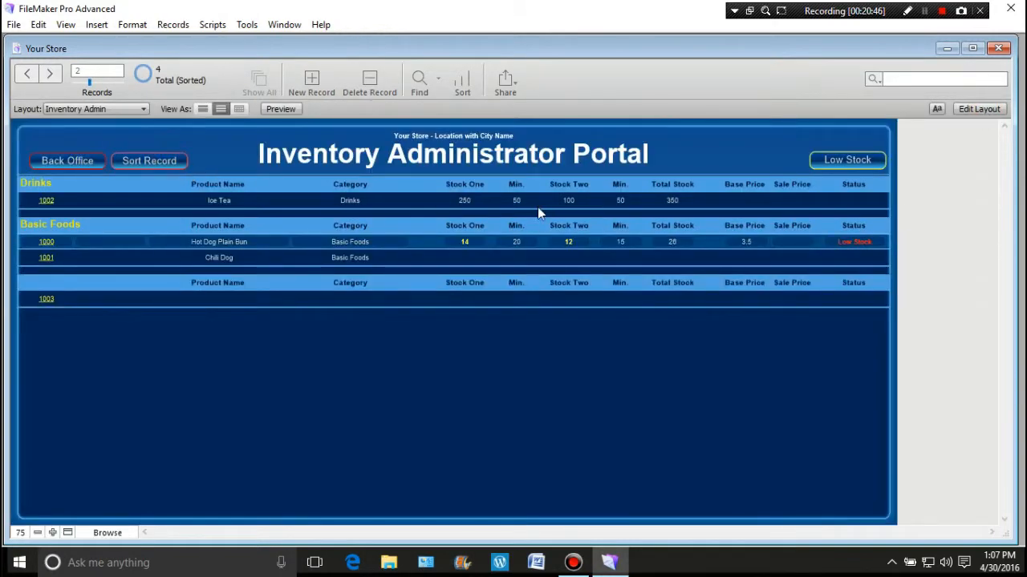
- Test the Low Stock and Sort Record buttons in the Inventory Admin header
{"action": "left_click", "coordinate": [836, 162]}
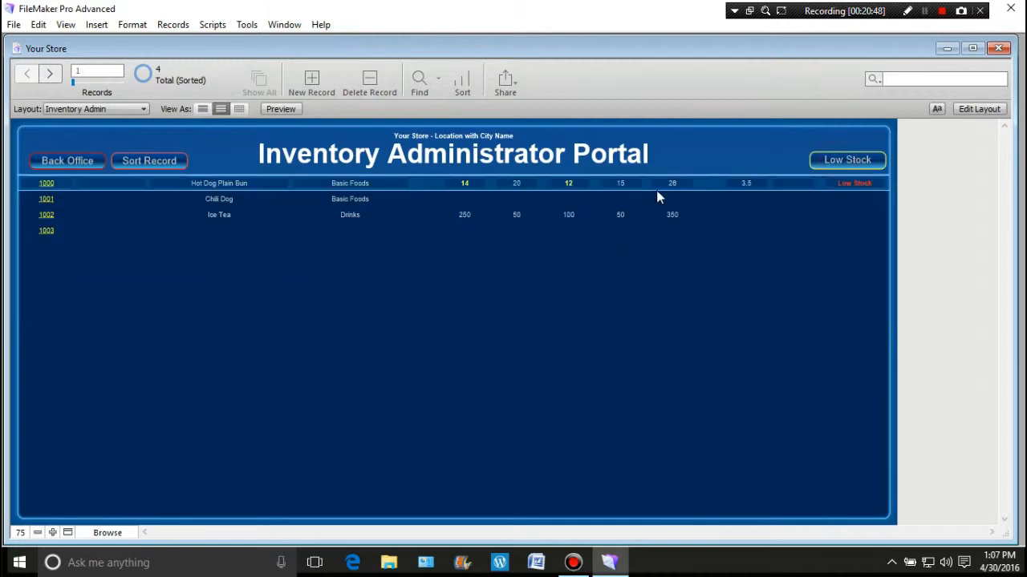
{"action": "left_click", "coordinate": [161, 161]}
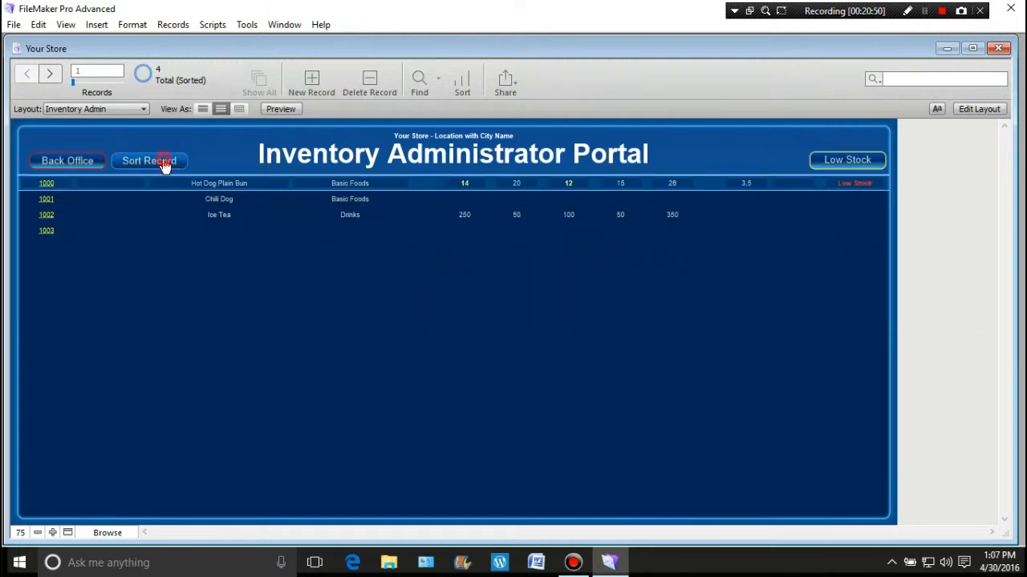
- Open the Inventory Admin layout for editing and shift the Low Stock button slightly left in the header
{"action": "left_click", "coordinate": [968, 109]}
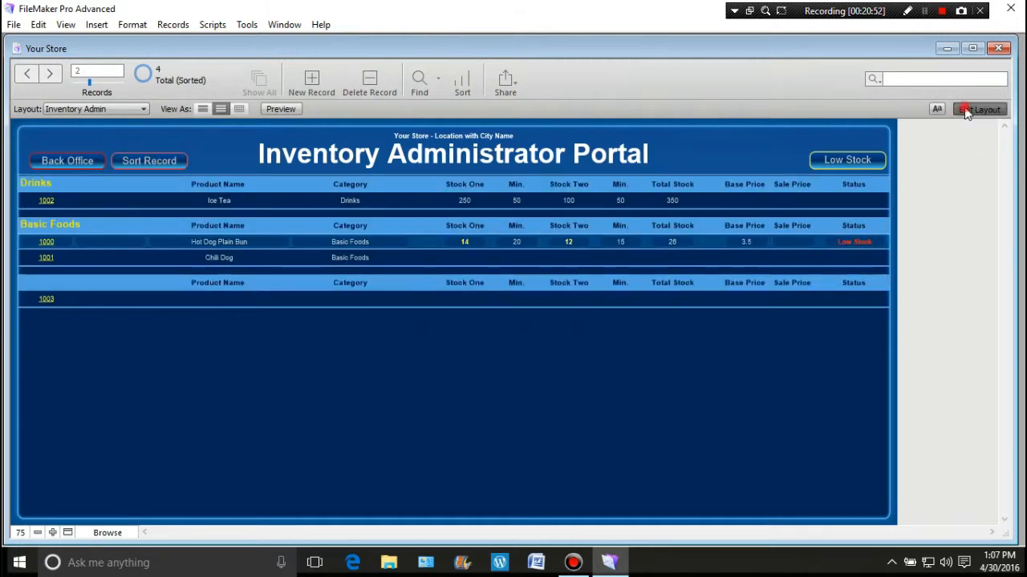
{"action": "left_click_drag", "start_coordinate": [869, 177], "coordinate": [871, 180]}
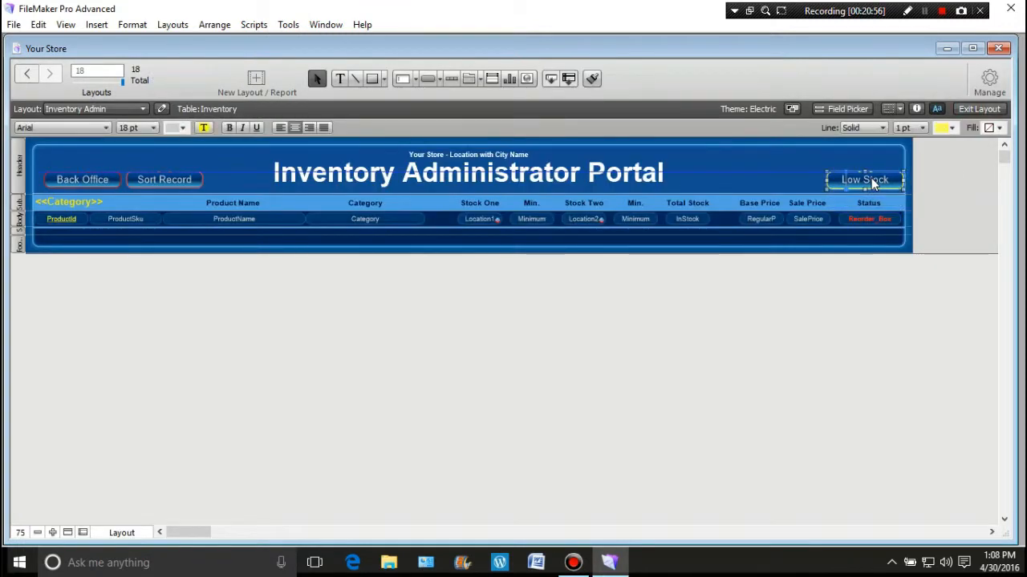
{"action": "left_click", "coordinate": [764, 310]}
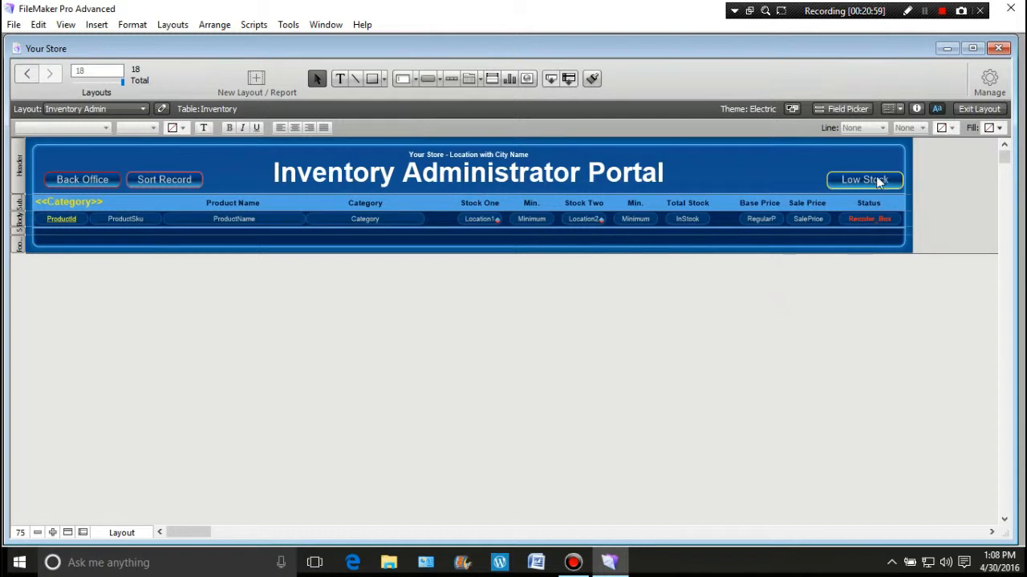
{"action": "left_click", "coordinate": [874, 183]}
{"action": "left_click_drag", "start_coordinate": [874, 181], "coordinate": [861, 177]}
{"action": "left_click", "coordinate": [808, 266]}
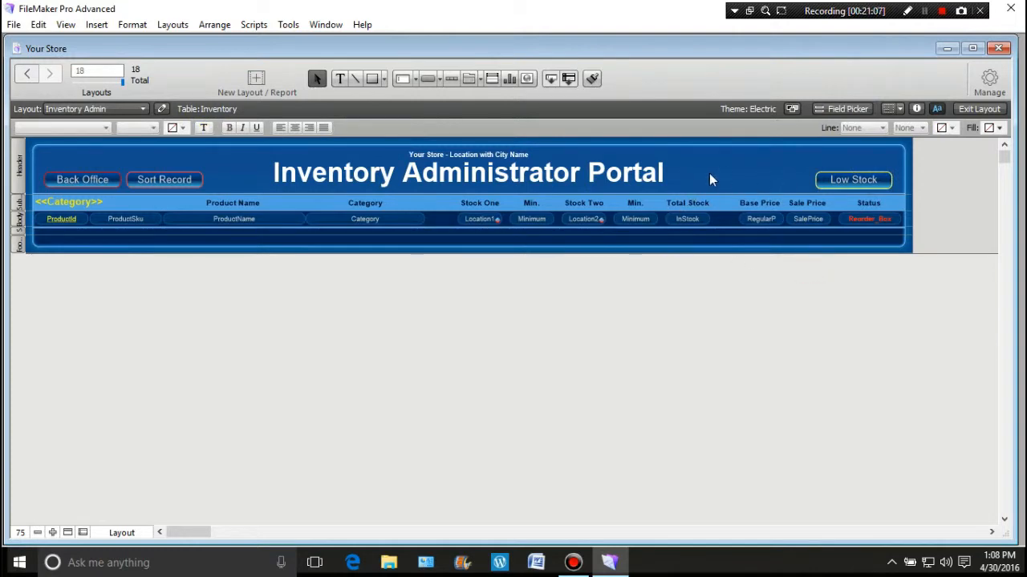
- Change the Back Office button's outline colour to green in the Inventory Admin header
{"action": "left_click", "coordinate": [101, 181]}
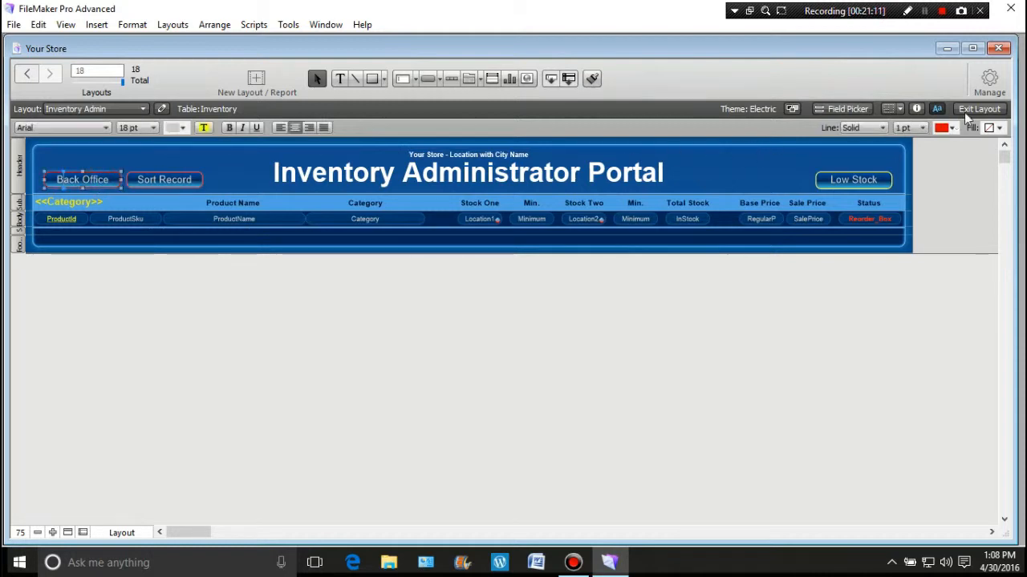
{"action": "left_click", "coordinate": [950, 128]}
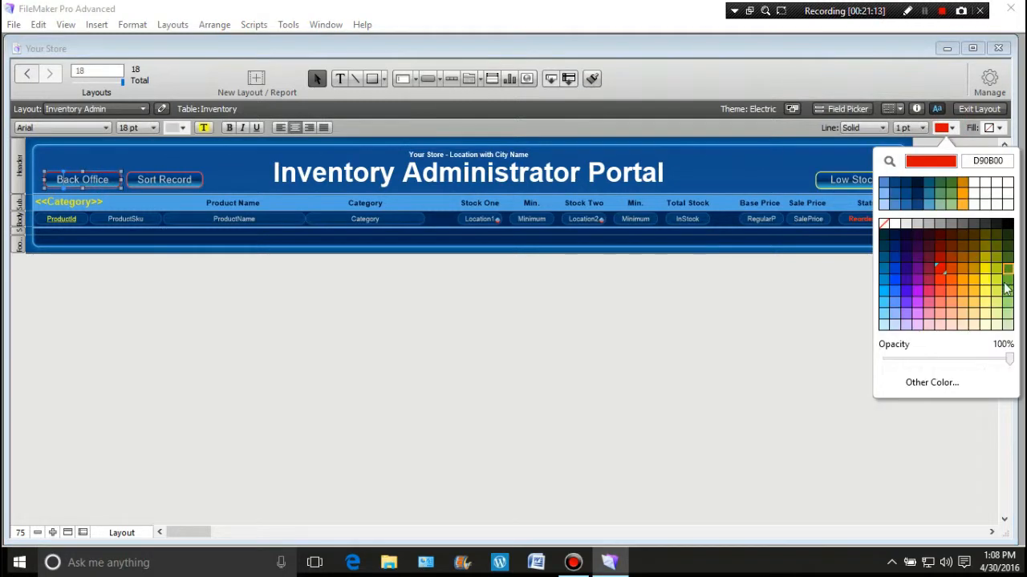
{"action": "left_click", "coordinate": [335, 344]}
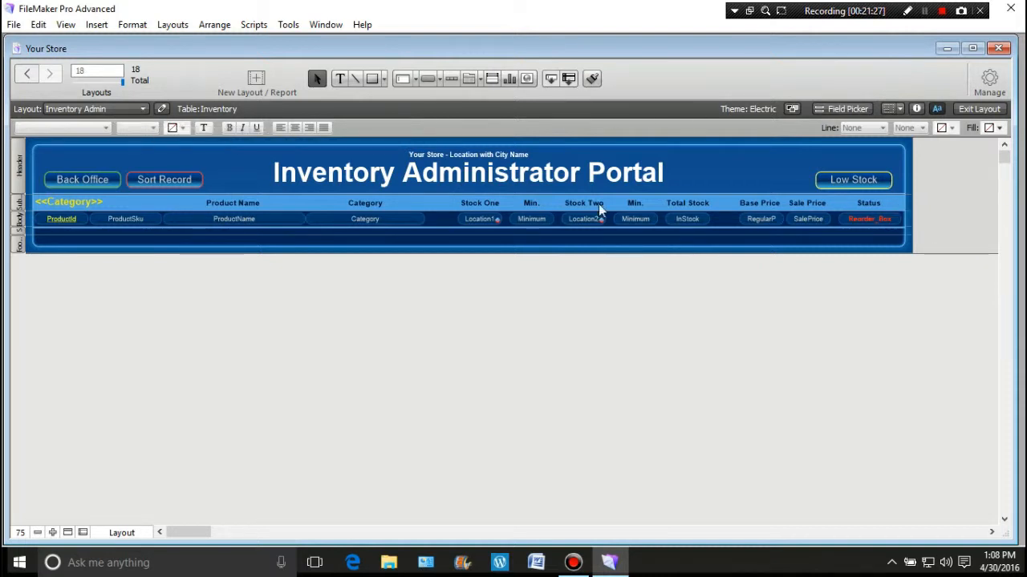
- Switch to the Invoice_1 layout in browse mode, add a Hot Dog from its menu, and return to the invoice
{"action": "left_click", "coordinate": [142, 108]}
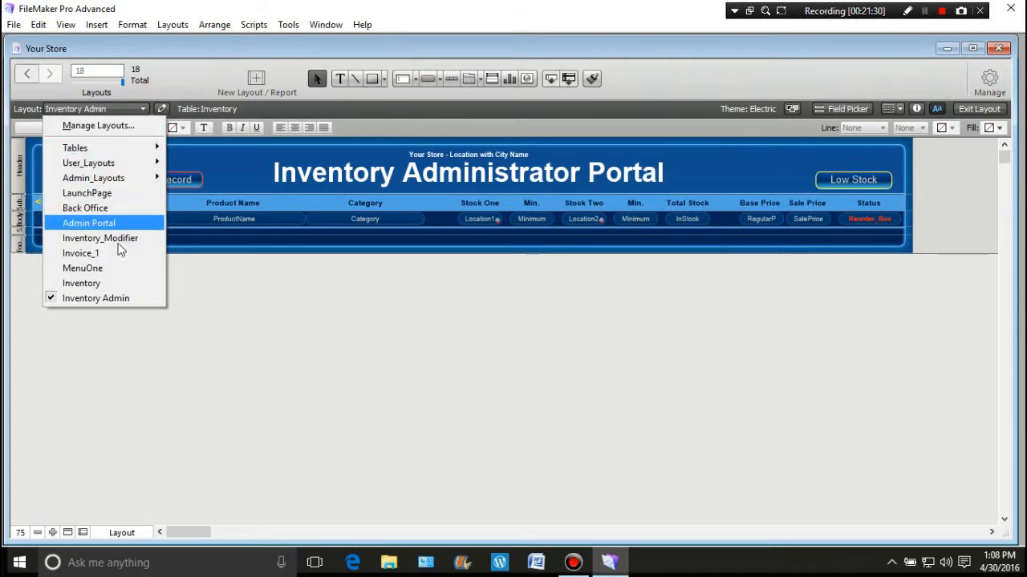
{"action": "left_click", "coordinate": [121, 254]}
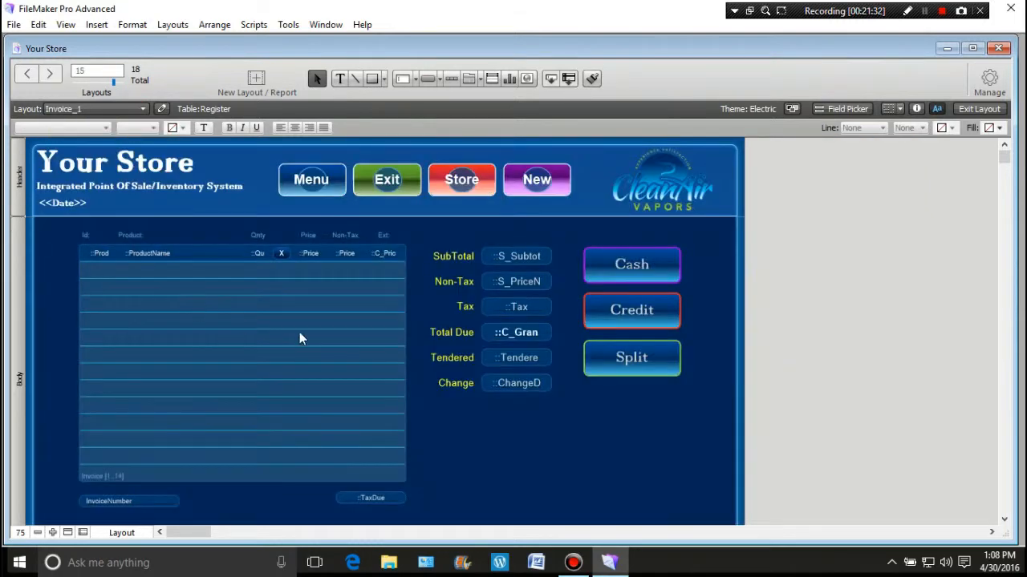
{"action": "left_click", "coordinate": [974, 108]}
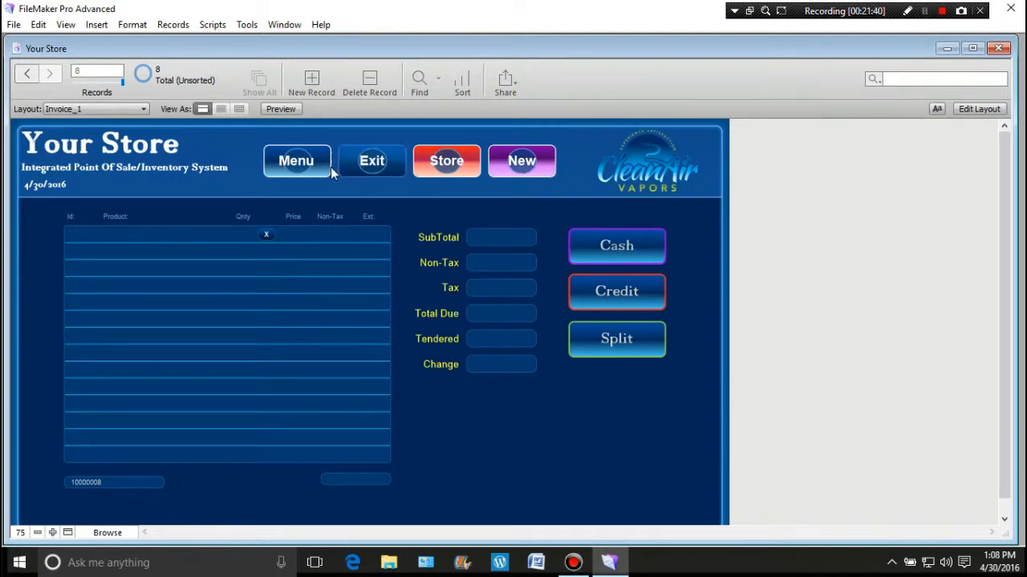
{"action": "left_click", "coordinate": [295, 161]}
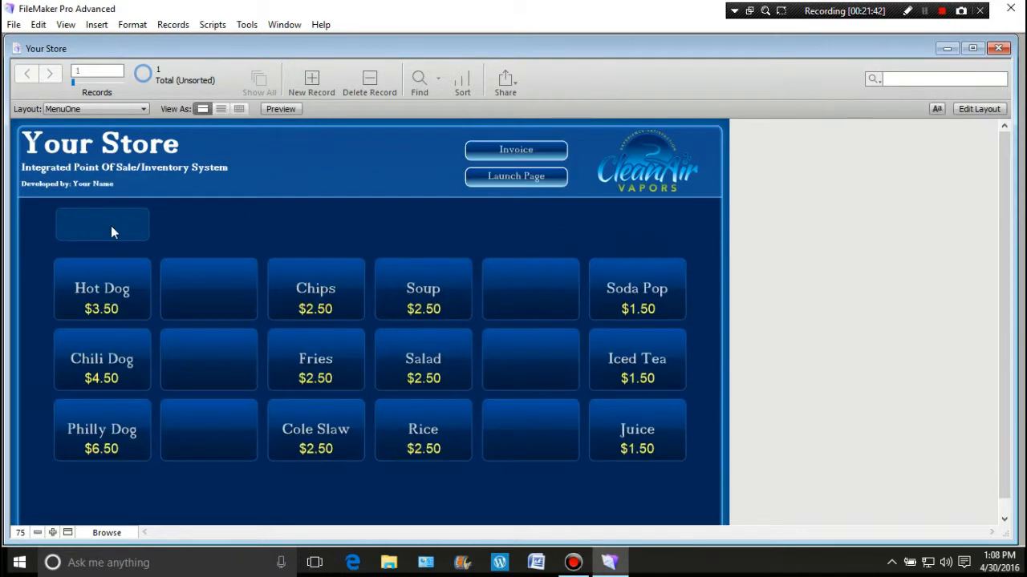
{"action": "left_click", "coordinate": [510, 150]}
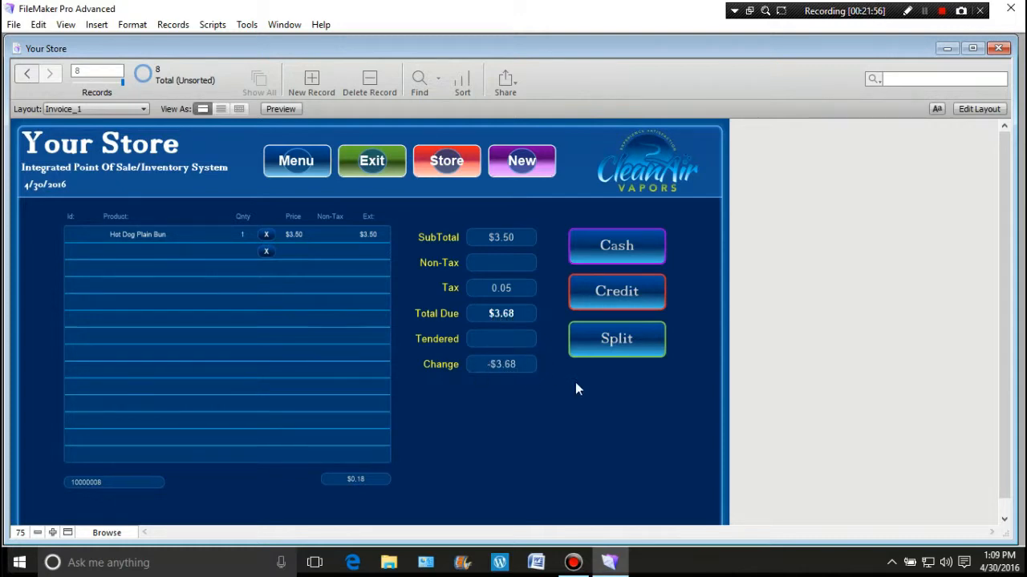
- Open Invoice_1 for layout editing and bring up the Invoice table's ChangeDue calculation in the database definition
{"action": "left_click", "coordinate": [978, 110]}
{"action": "left_click", "coordinate": [990, 82]}
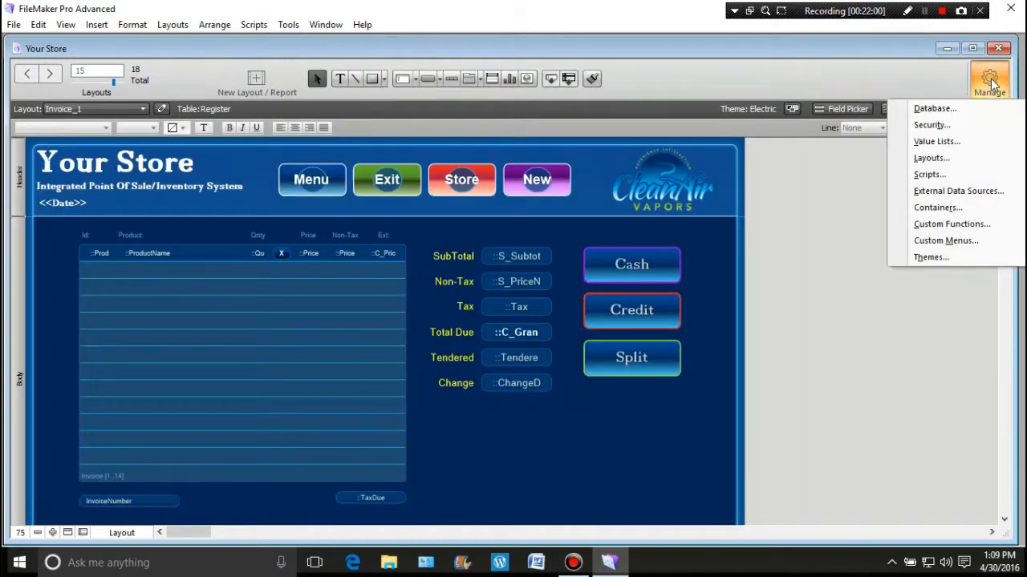
{"action": "left_click", "coordinate": [959, 108]}
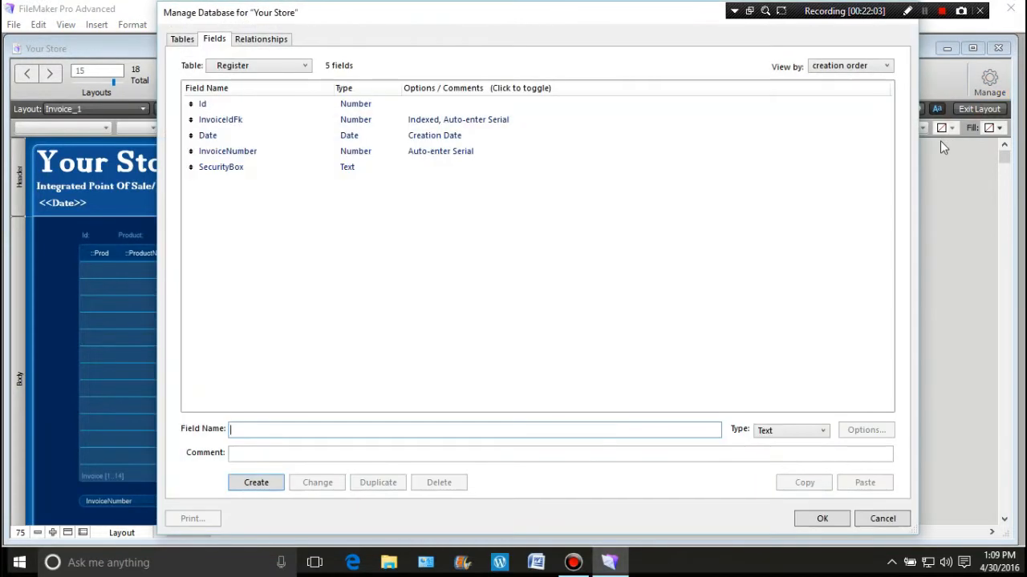
{"action": "left_click", "coordinate": [305, 68]}
{"action": "left_click", "coordinate": [259, 116]}
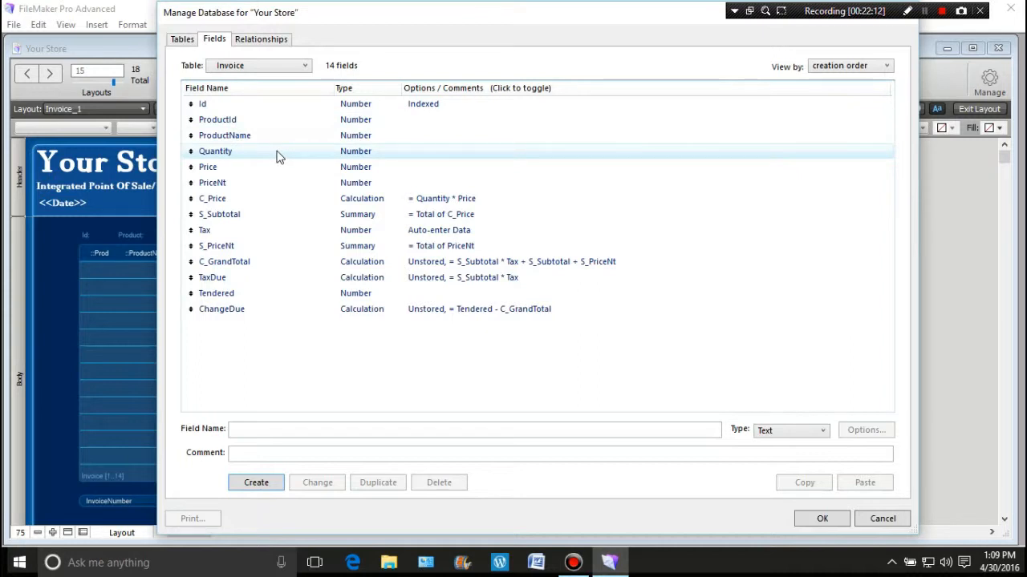
{"action": "double_click", "coordinate": [426, 313]}
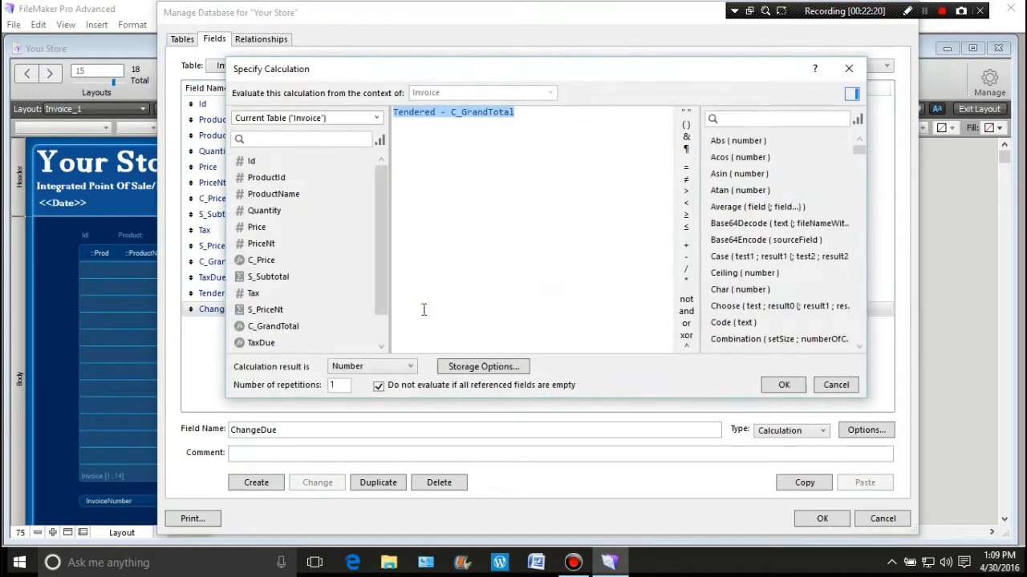
{"action": "left_click", "coordinate": [406, 136]}
{"action": "left_click", "coordinate": [394, 113]}
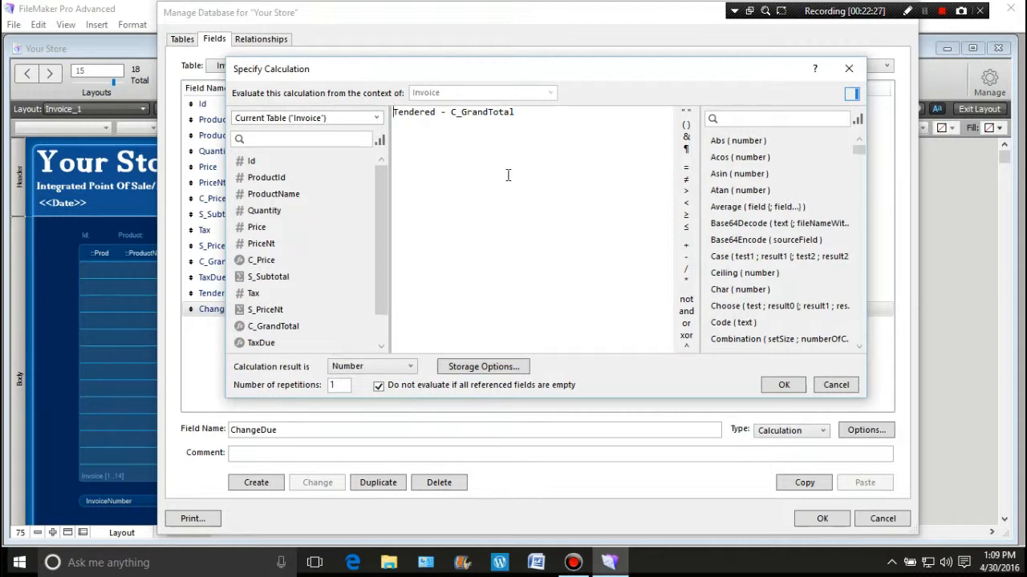
{"action": "type", "text": "if"}
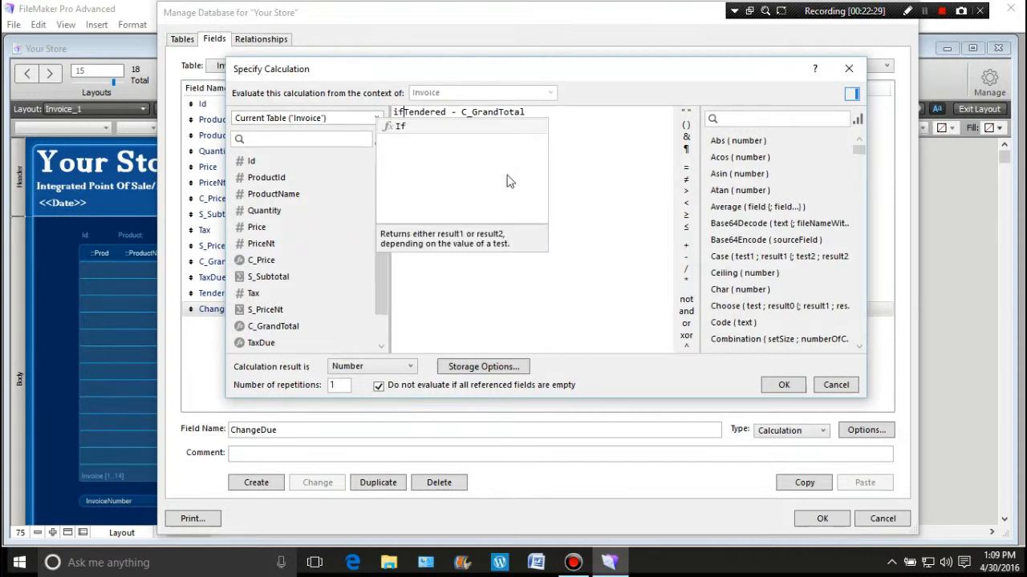
{"action": "key", "text": "Return"}
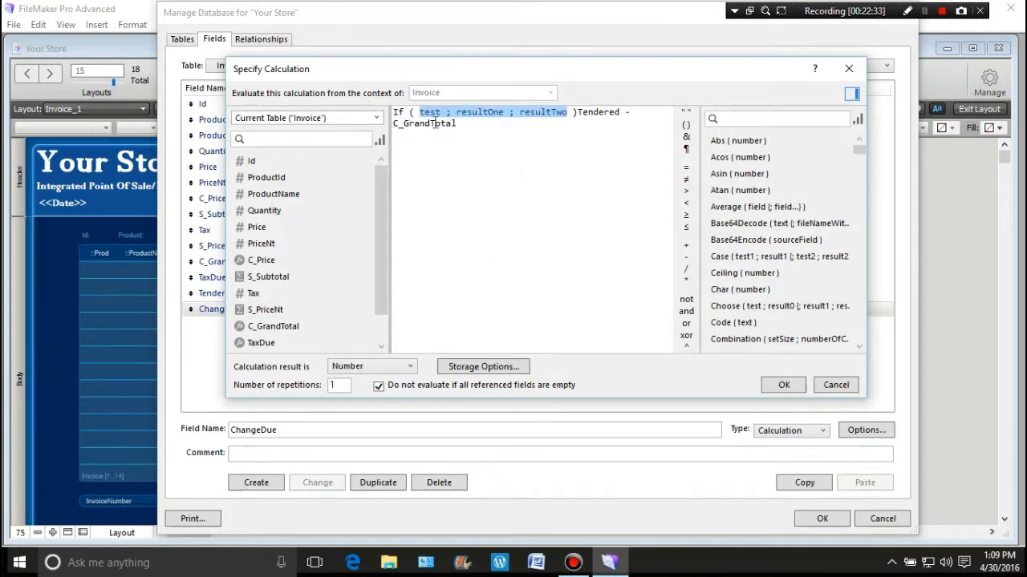
{"action": "left_click_drag", "start_coordinate": [420, 112], "coordinate": [446, 115]}
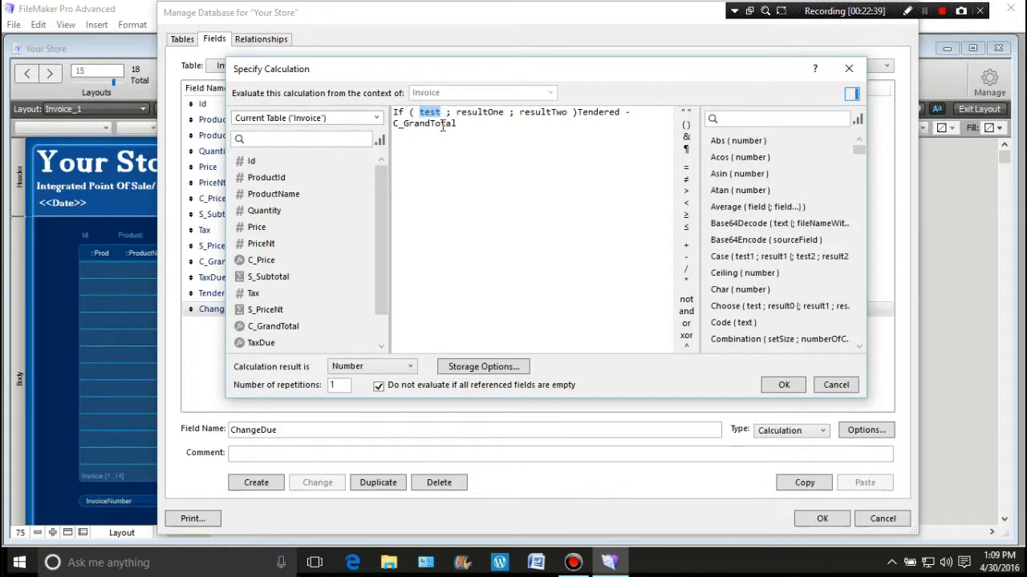
- Replace the whole ChangeDue formula with a blank If ( test ; resultOne ; resultTwo ) function
{"action": "mouse_move", "coordinate": [646, 113]}
{"action": "left_mouse_down"}
{"action": "mouse_move", "coordinate": [456, 126]}
{"action": "mouse_move", "coordinate": [391, 109]}
{"action": "left_mouse_up"}
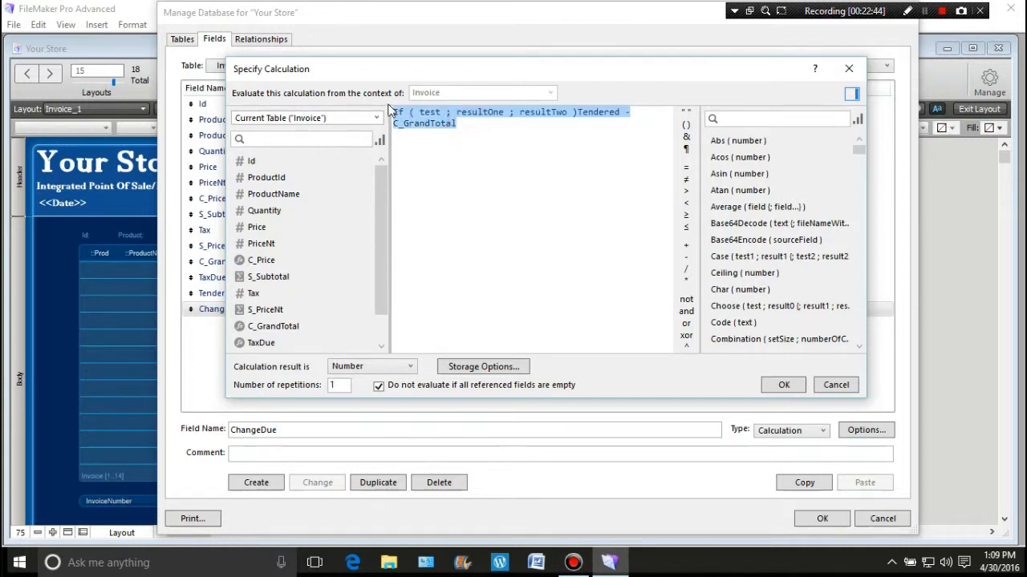
{"action": "key", "text": "Delete"}
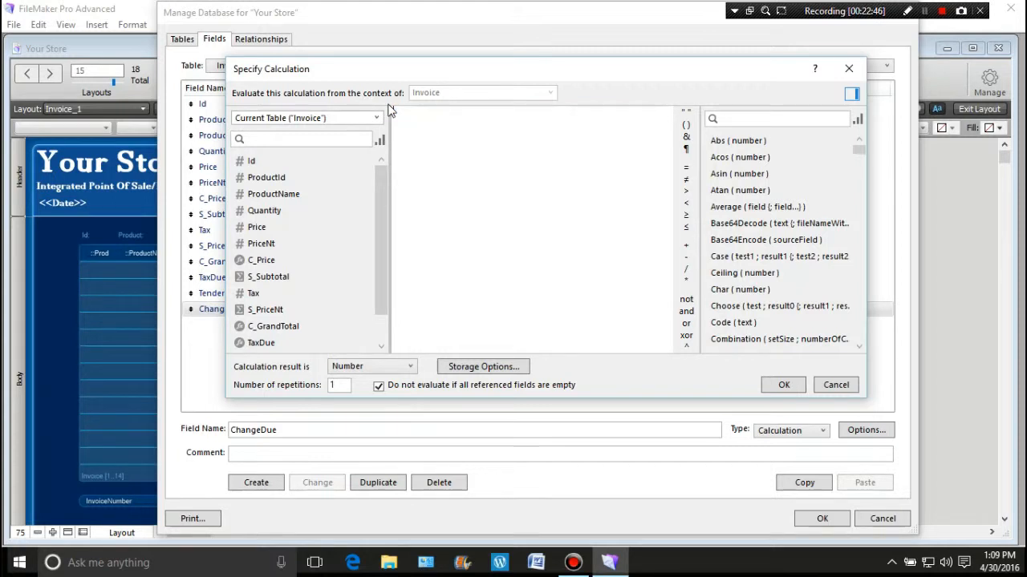
{"action": "type", "text": "If"}
{"action": "key", "text": "Return"}
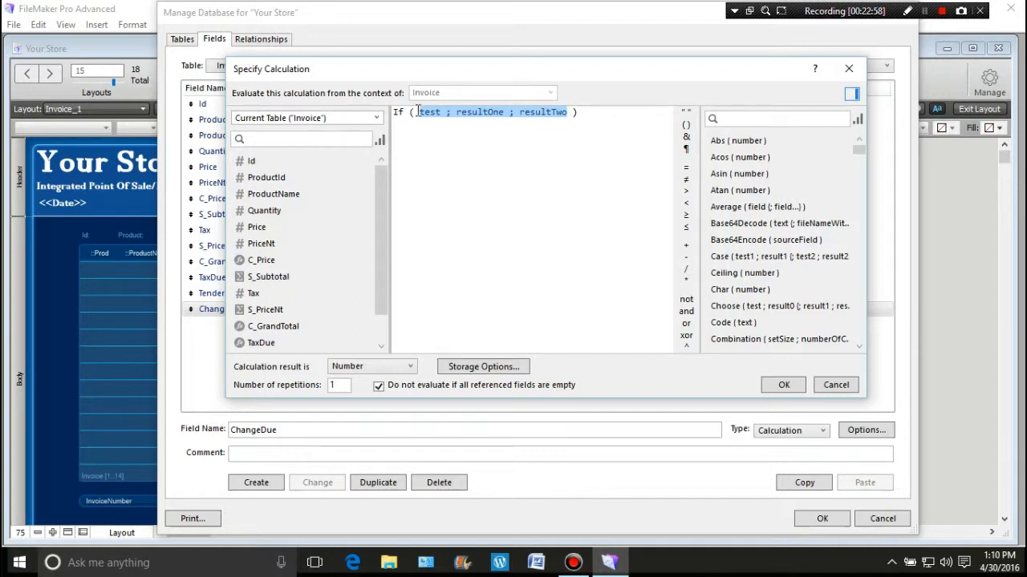
- Set the test of the ChangeDue If function to IsEmpty ( Tendered )
{"action": "left_click", "coordinate": [418, 112]}
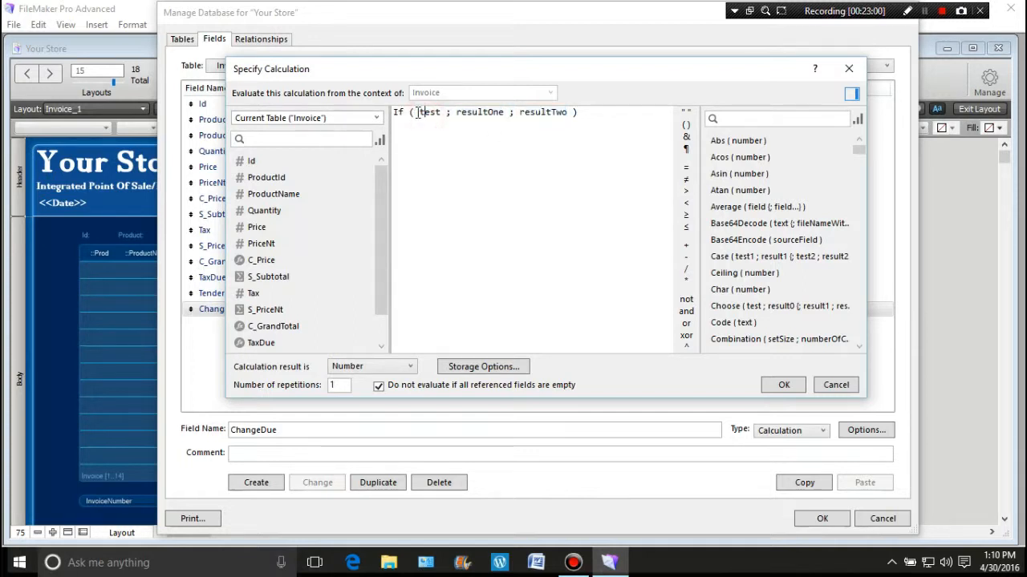
{"action": "left_click_drag", "start_coordinate": [418, 113], "coordinate": [442, 112]}
{"action": "type", "text": "is"}
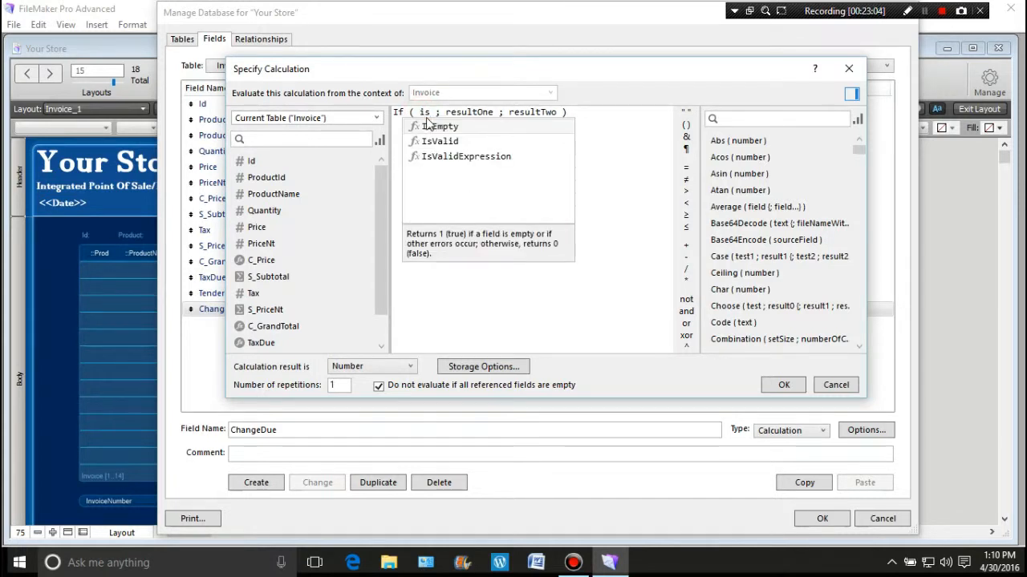
{"action": "left_click", "coordinate": [433, 126]}
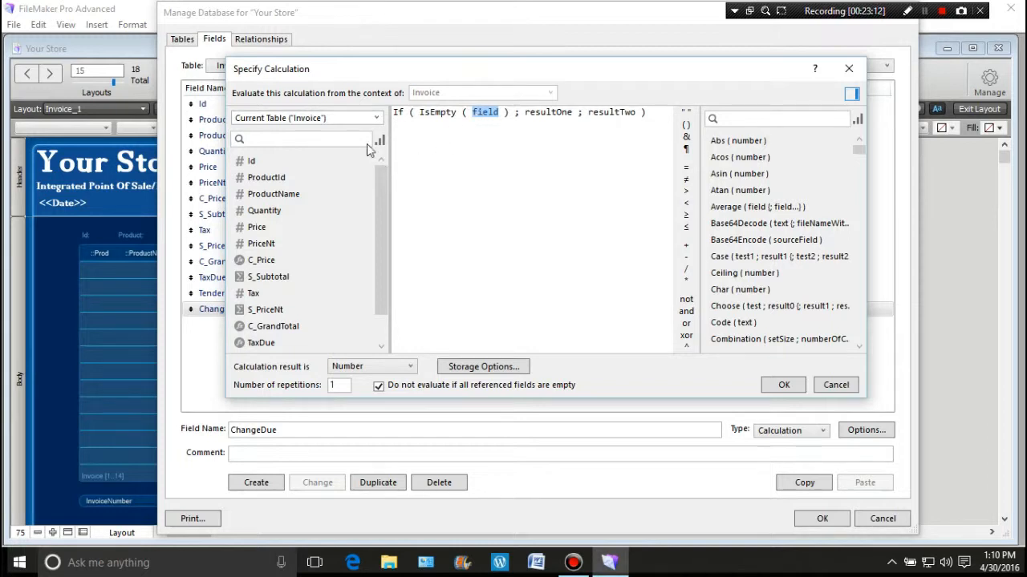
{"action": "left_click", "coordinate": [377, 118]}
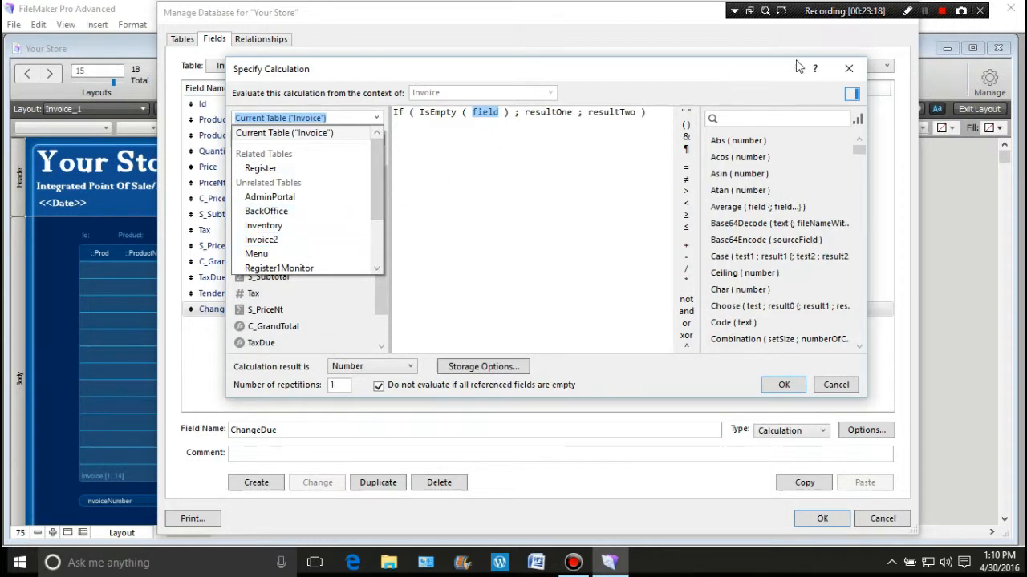
{"action": "left_click", "coordinate": [927, 12]}
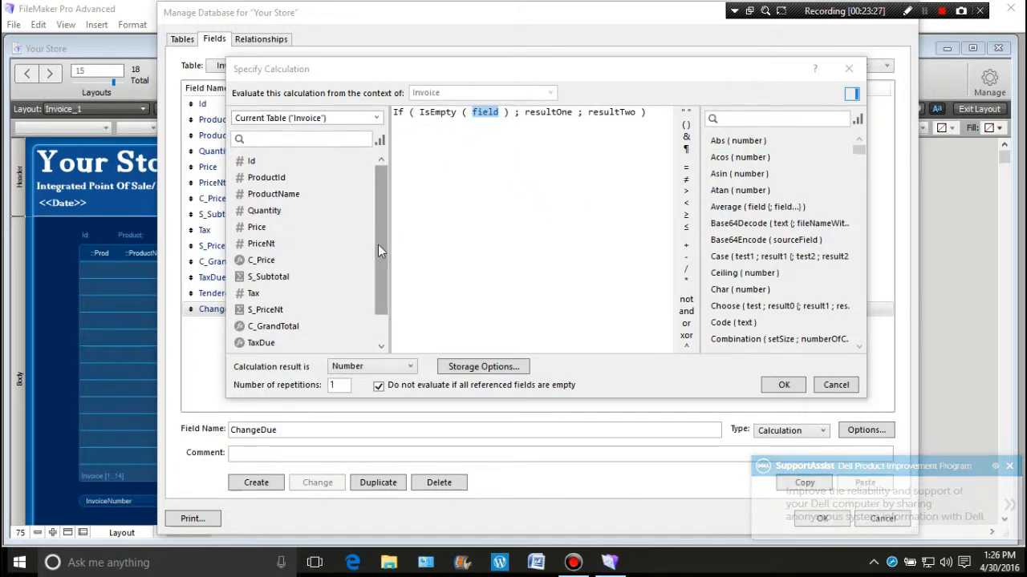
{"action": "left_click_drag", "start_coordinate": [381, 251], "coordinate": [383, 293]}
{"action": "left_click", "coordinate": [294, 325]}
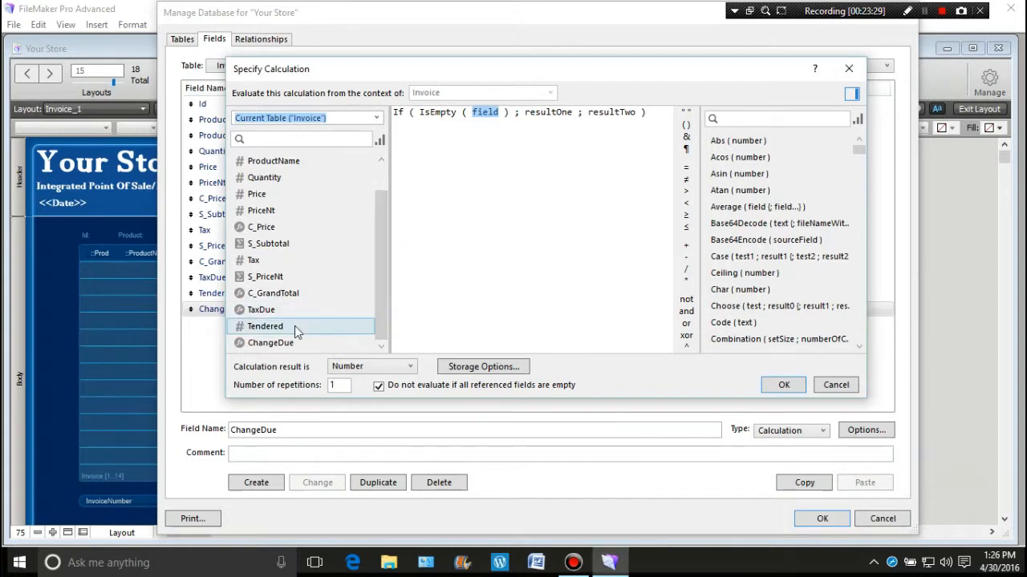
{"action": "double_click", "coordinate": [294, 326]}
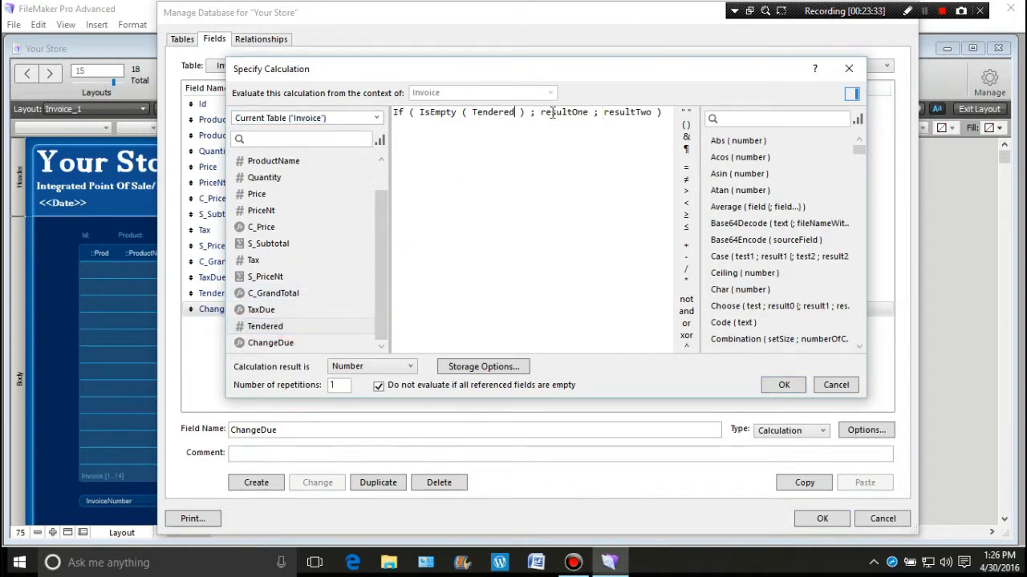
- Replace resultOne in the ChangeDue If function with an empty text string ("")
{"action": "left_click_drag", "start_coordinate": [540, 112], "coordinate": [589, 115]}
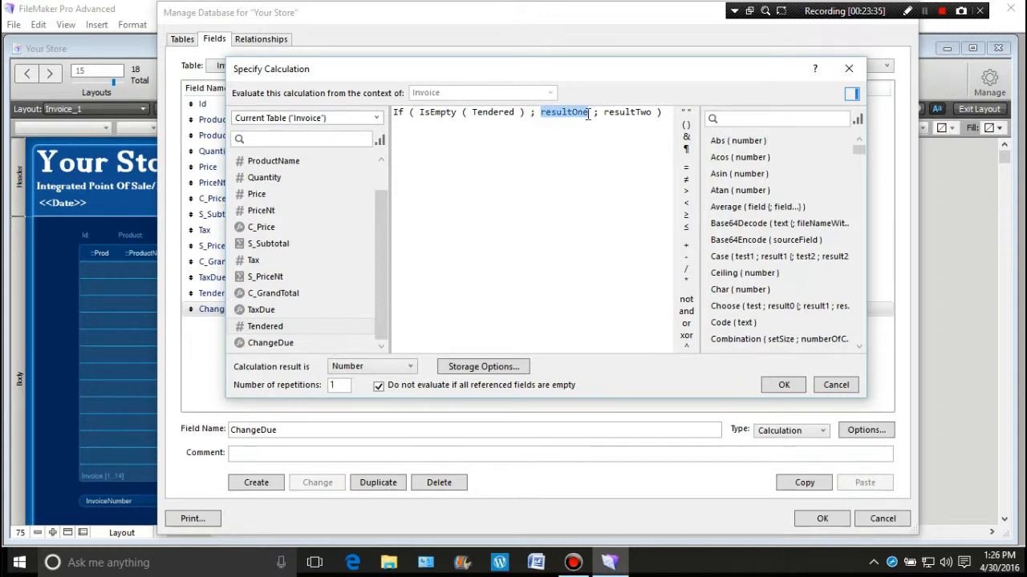
{"action": "left_click", "coordinate": [686, 111]}
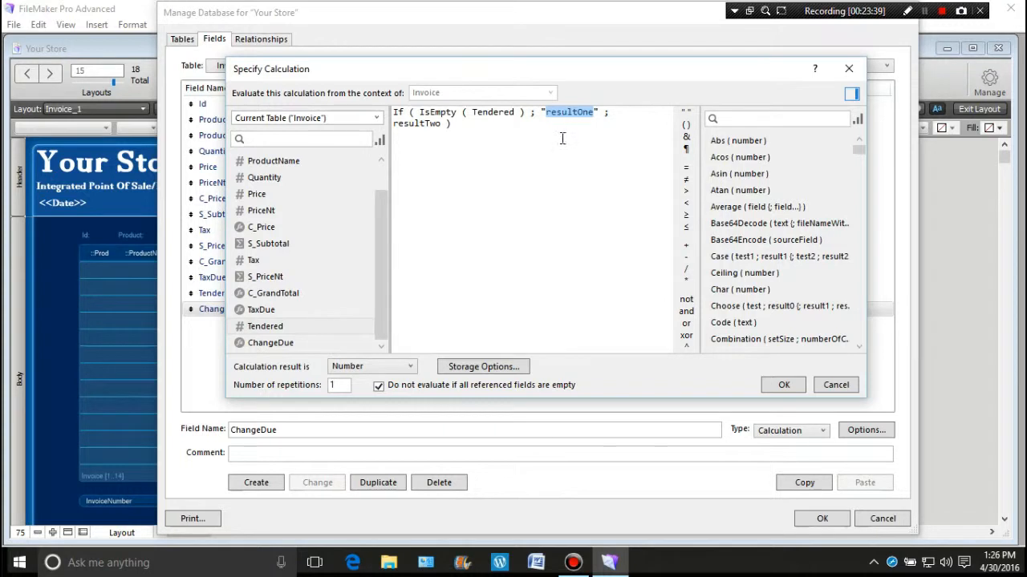
{"action": "key", "text": "BackSpace"}
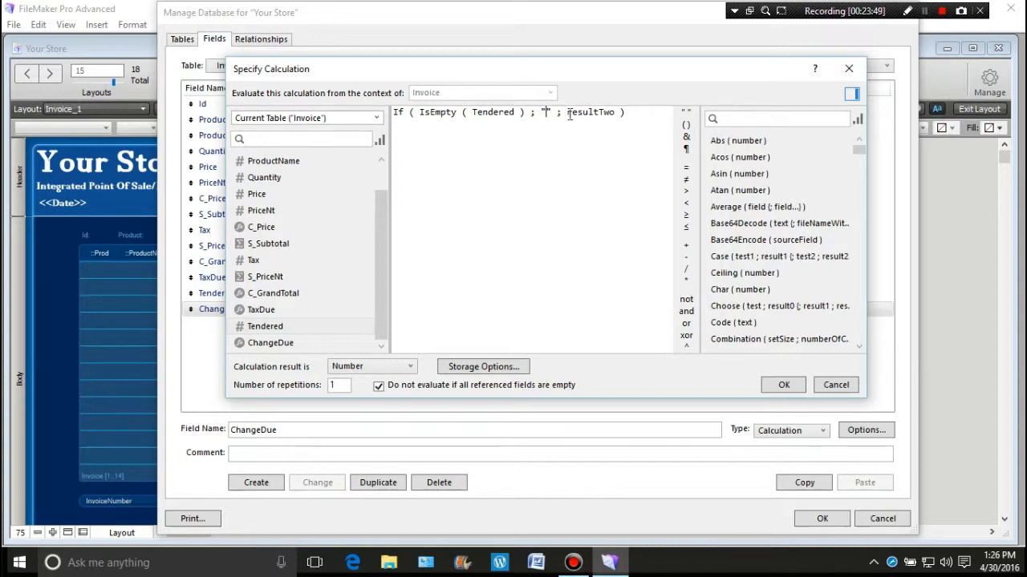
- Replace resultTwo in the ChangeDue If function with Tendered - C_GrandTotal and save the database definition changes
{"action": "left_click_drag", "start_coordinate": [567, 114], "coordinate": [616, 117]}
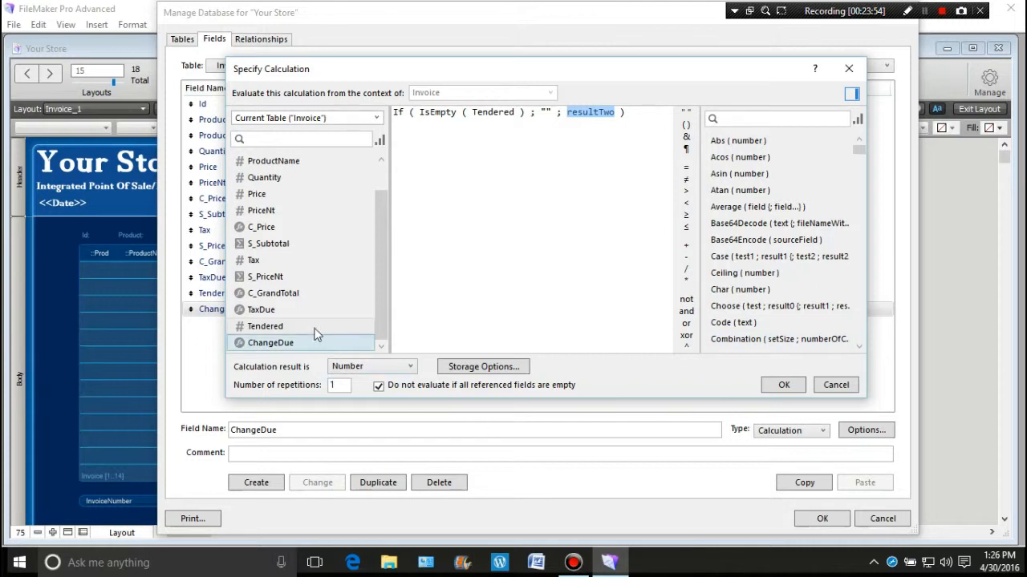
{"action": "double_click", "coordinate": [265, 327]}
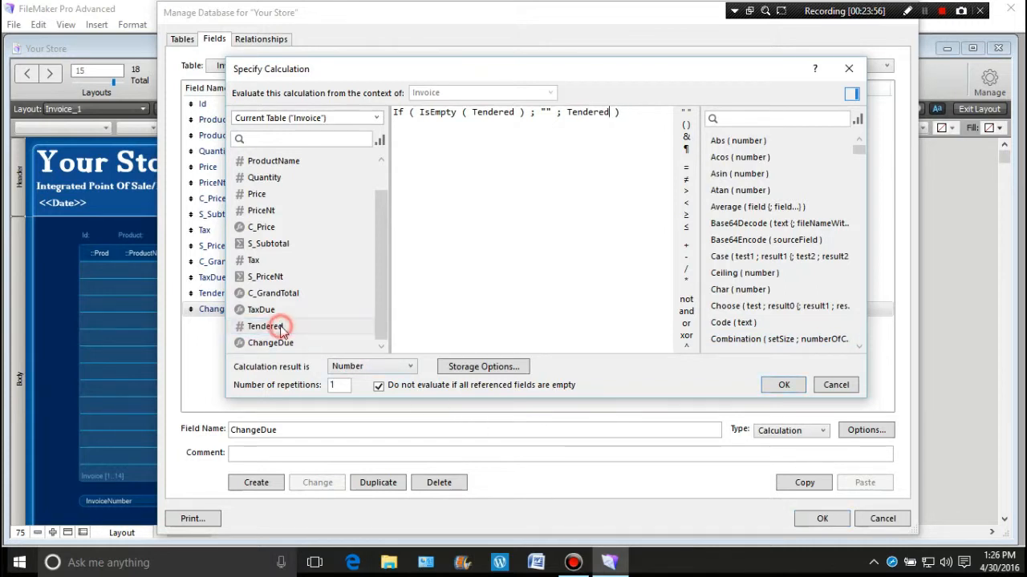
{"action": "left_click", "coordinate": [685, 258]}
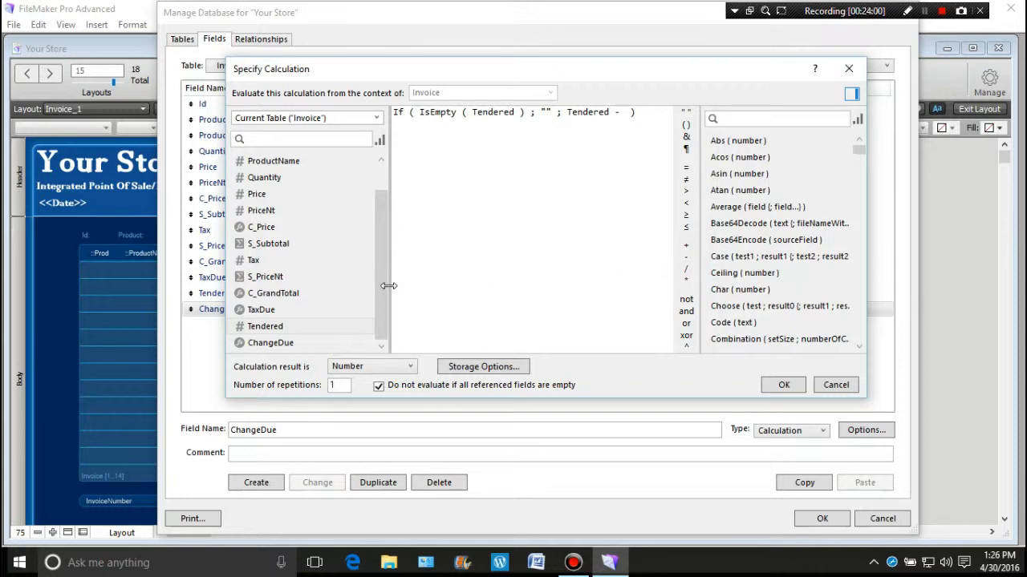
{"action": "double_click", "coordinate": [293, 294]}
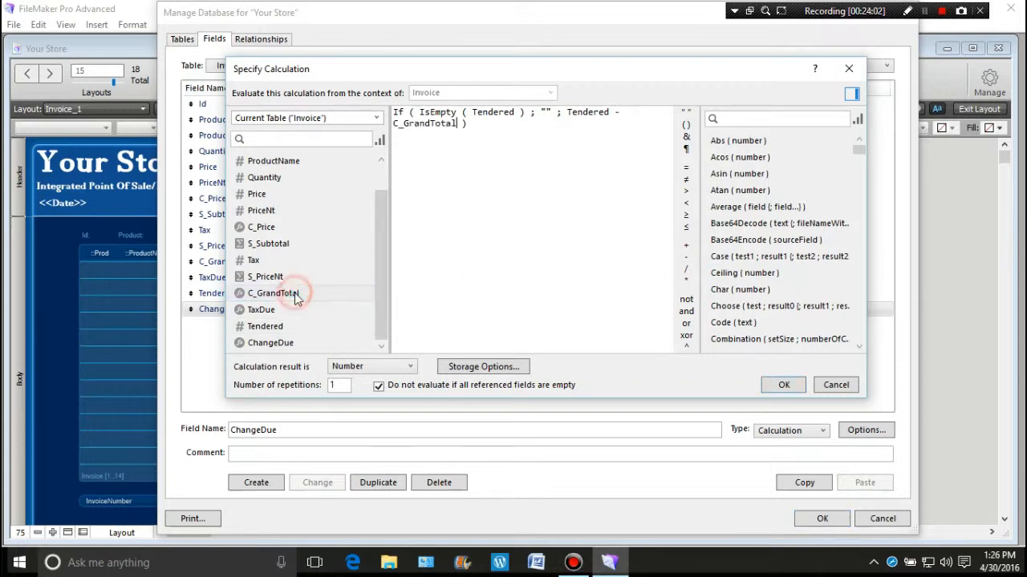
{"action": "left_click", "coordinate": [782, 387]}
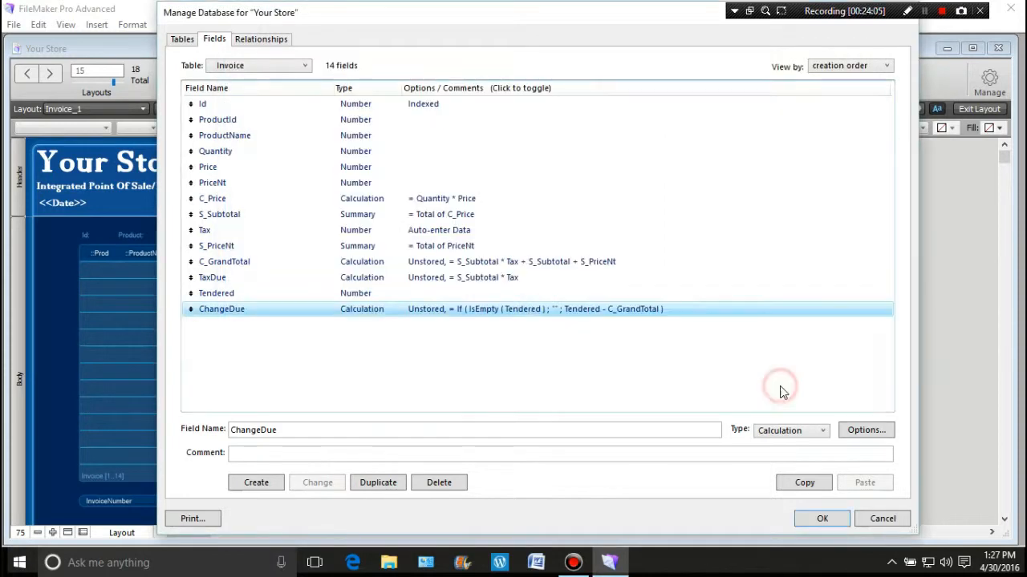
{"action": "left_click", "coordinate": [810, 519]}
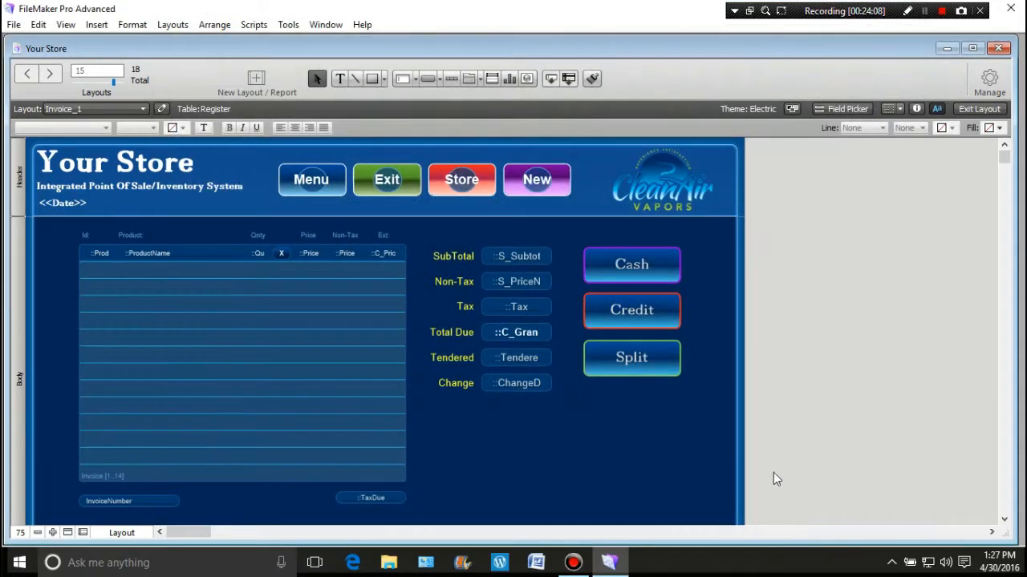
- Leave layout editing and enter 10 as the Tendered amount on the current Hot Dog Plain Bun invoice
{"action": "left_click", "coordinate": [977, 108]}
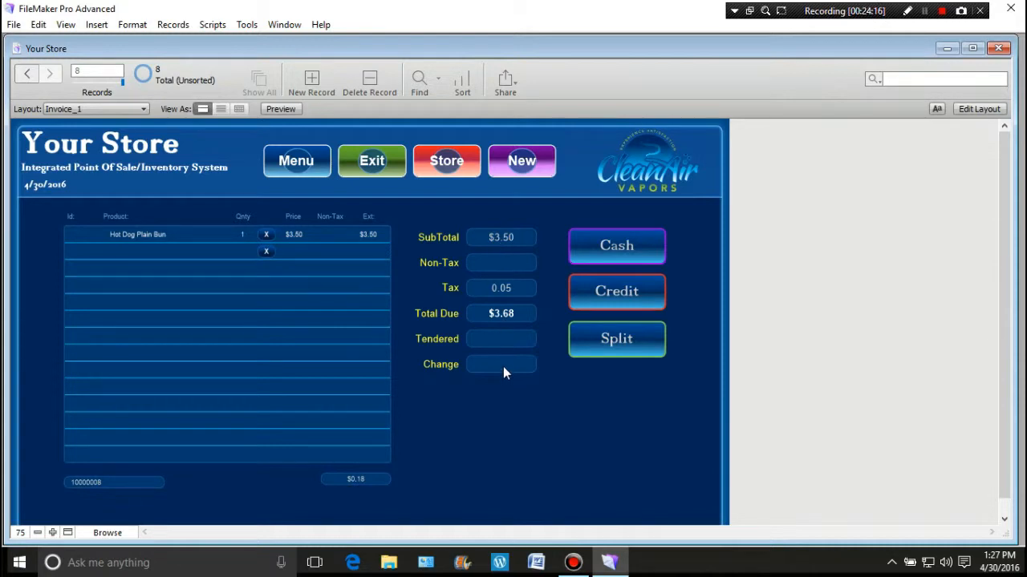
{"action": "left_click", "coordinate": [495, 340]}
{"action": "type", "text": "10"}
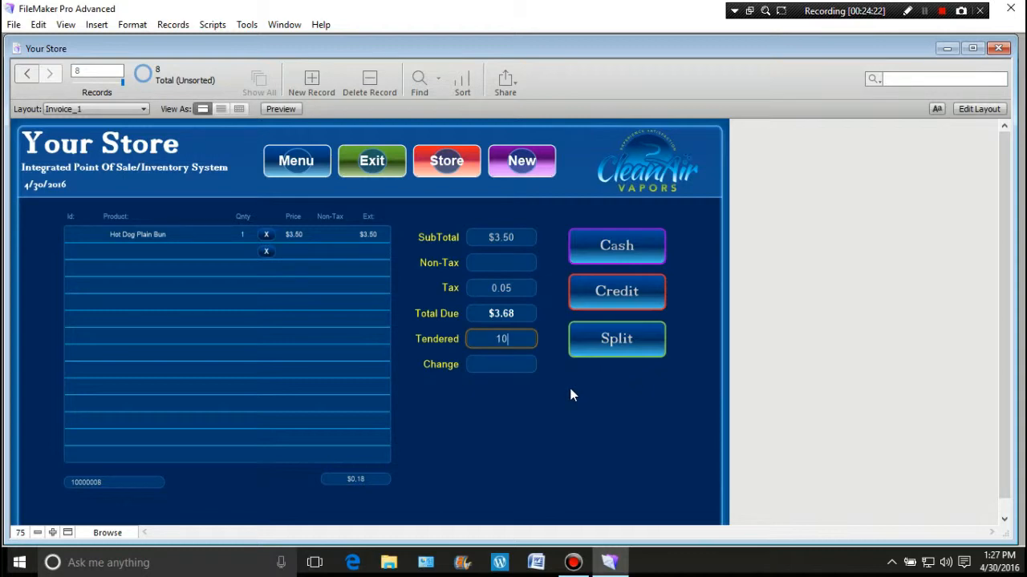
{"action": "left_click", "coordinate": [570, 389]}
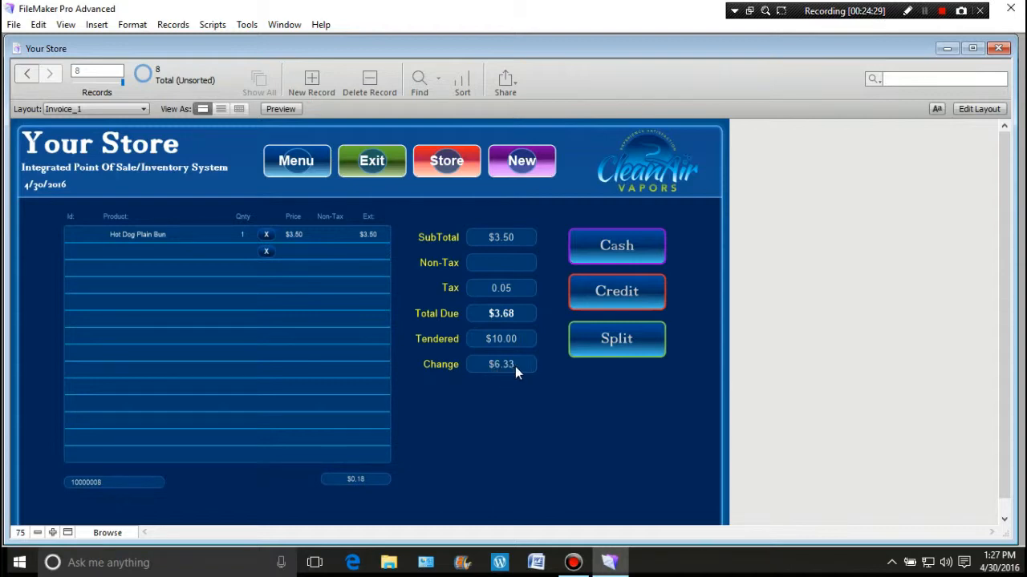
- Create a new invoice, add a Hot Dog to it from the product menu, and return to the invoice
{"action": "left_click", "coordinate": [312, 80]}
{"action": "left_click", "coordinate": [316, 162]}
{"action": "left_click", "coordinate": [120, 291]}
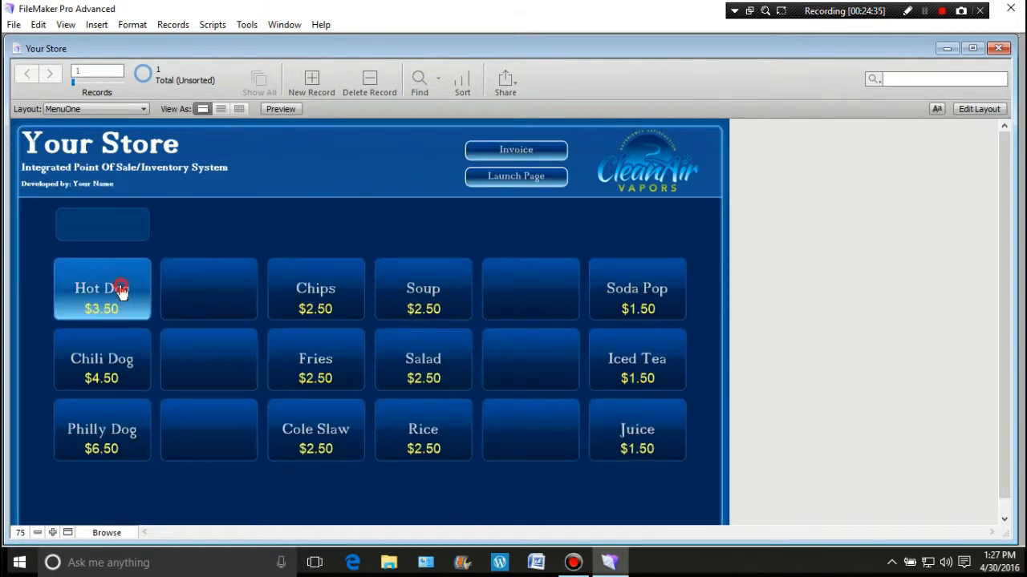
{"action": "left_click", "coordinate": [495, 149]}
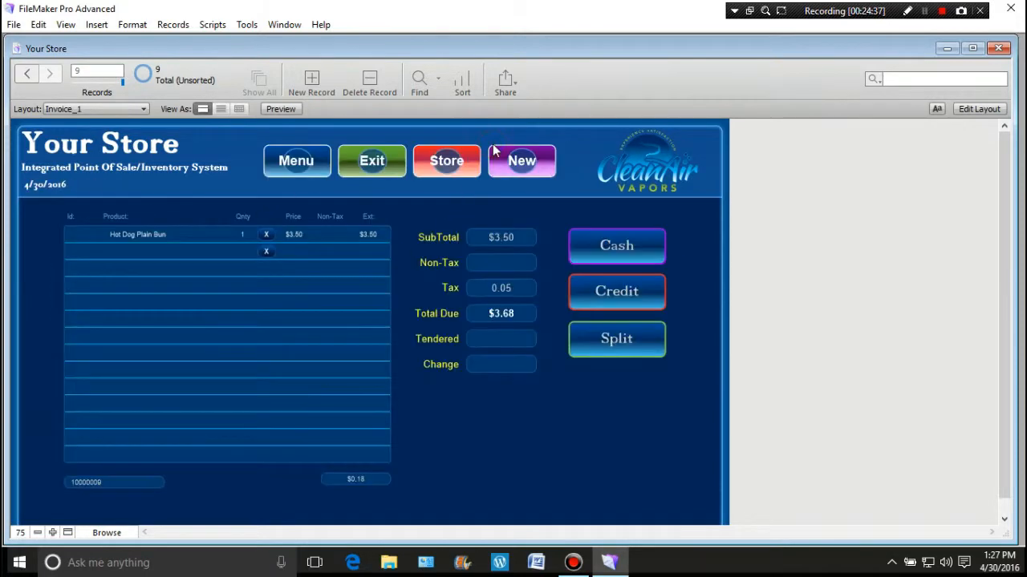
- Enter 5 as the Tendered amount on the new Hot Dog invoice and create another blank invoice
{"action": "left_click", "coordinate": [516, 342]}
{"action": "type", "text": "5"}
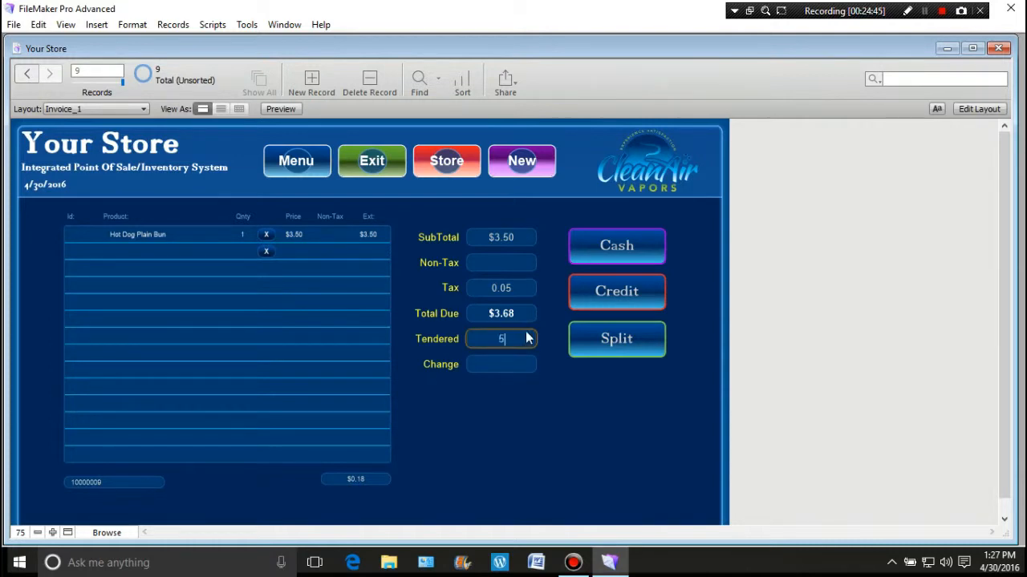
{"action": "left_click", "coordinate": [537, 416]}
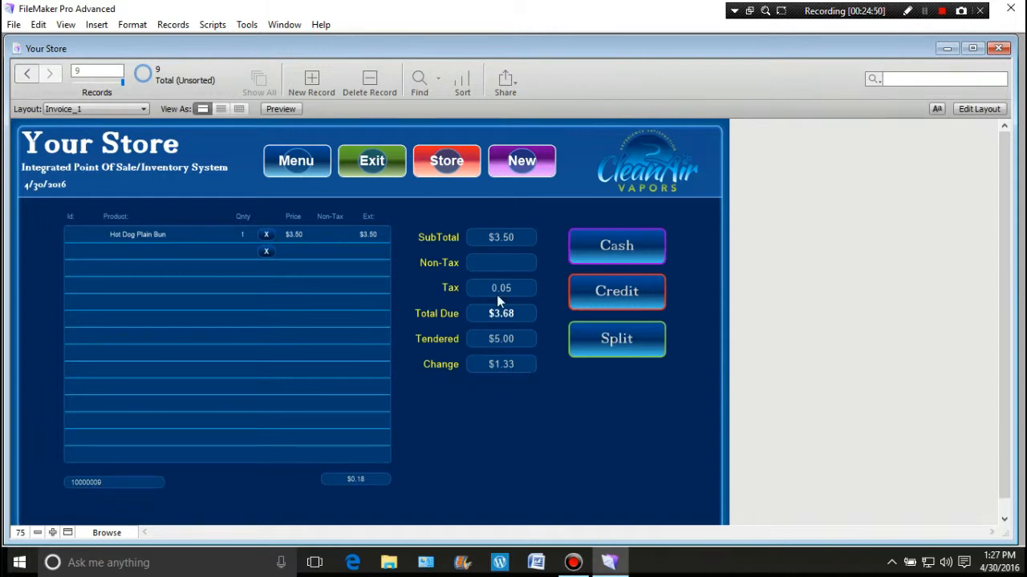
{"action": "left_click", "coordinate": [314, 88]}
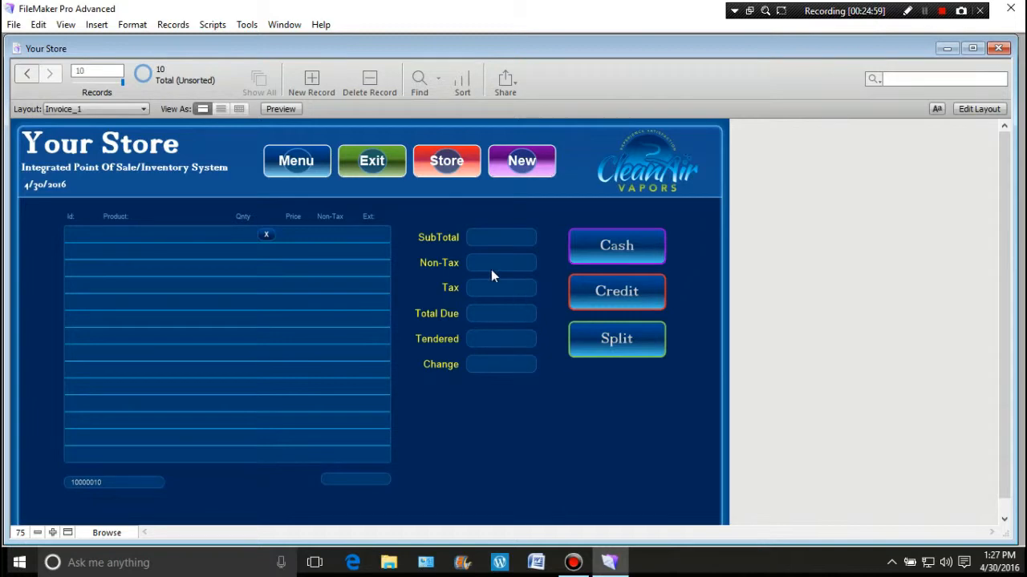
- Switch to the Inventory layout and sort its records into category groups
{"action": "left_click", "coordinate": [144, 108]}
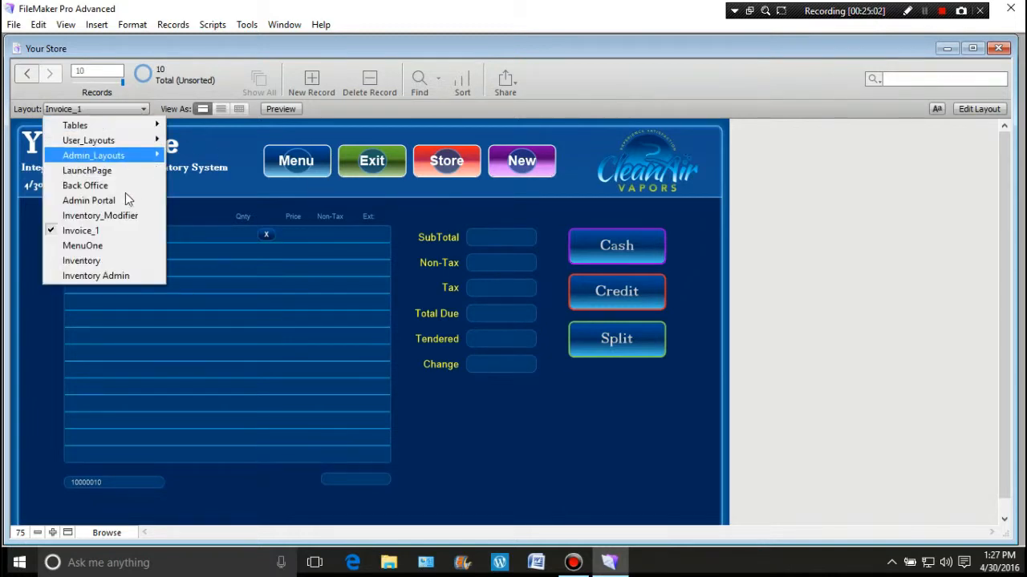
{"action": "left_click", "coordinate": [115, 262]}
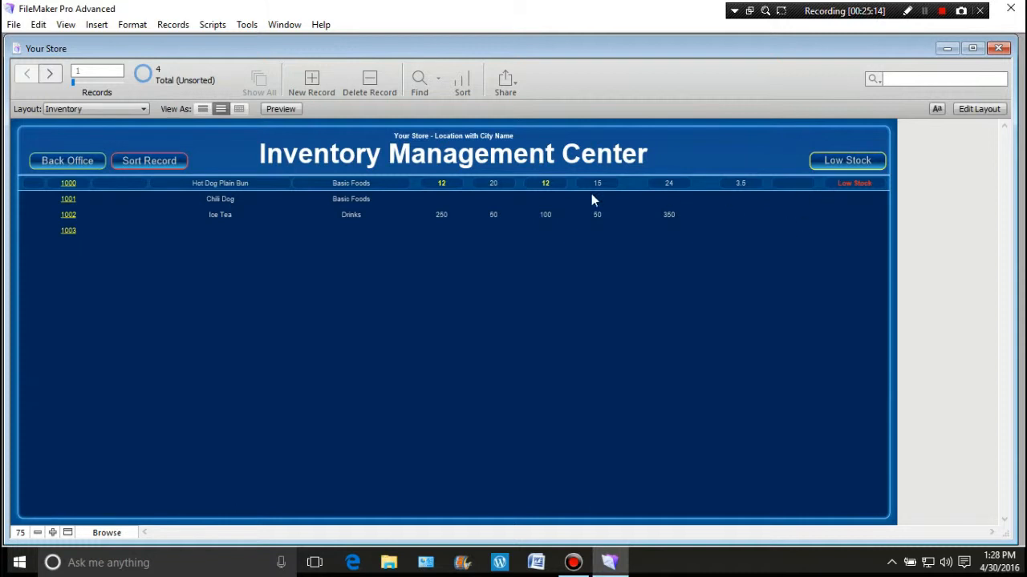
{"action": "left_click", "coordinate": [166, 161]}
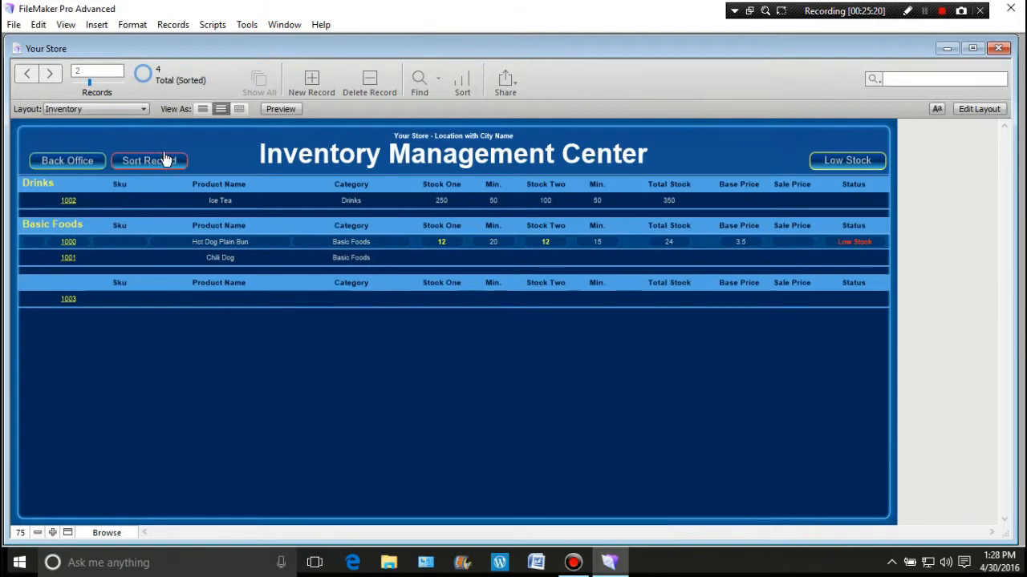
- Look over the Invoice_1, Inventory and Back Office layouts, and return to the Inventory layout
{"action": "left_click", "coordinate": [145, 109]}
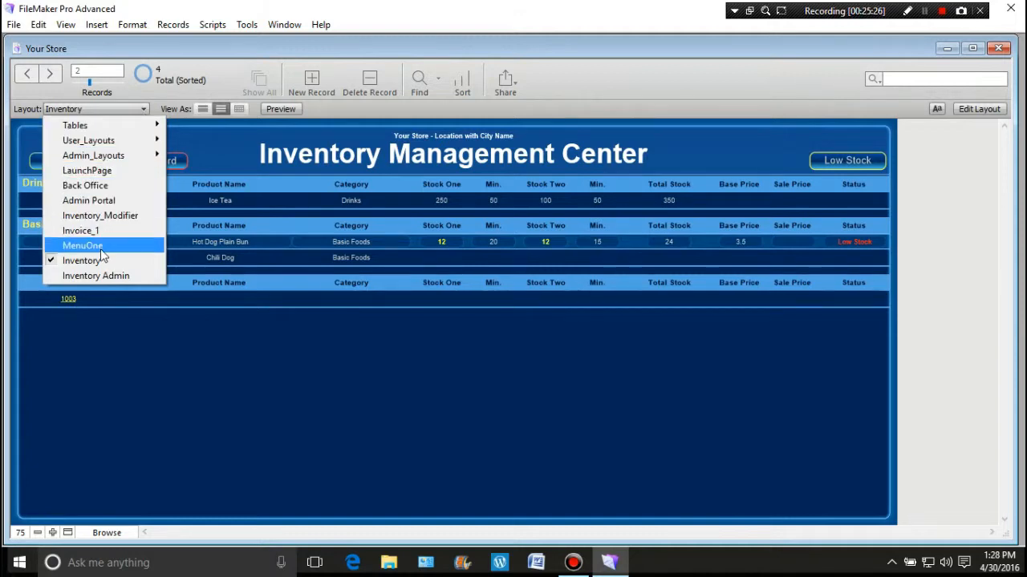
{"action": "left_click", "coordinate": [117, 232]}
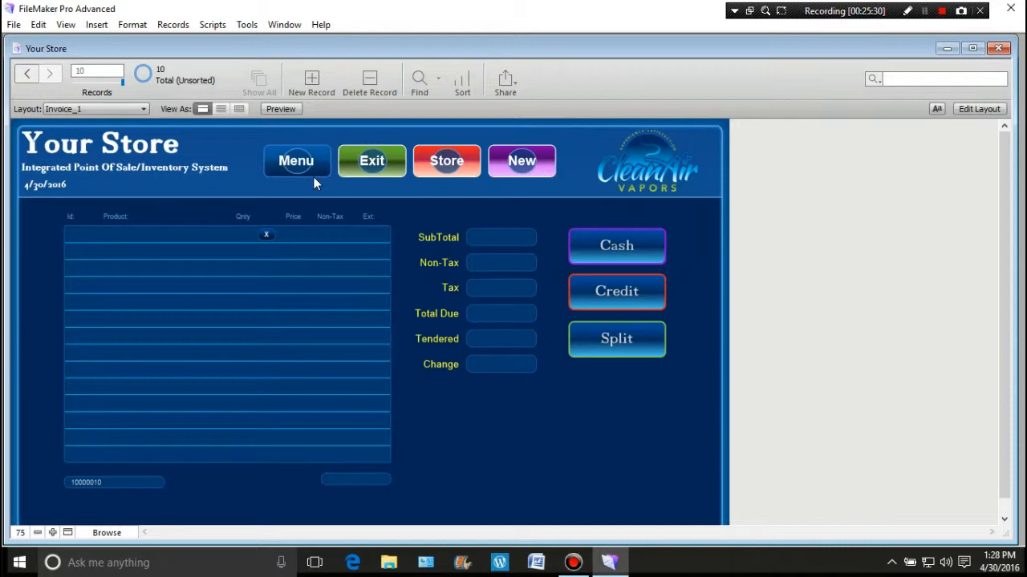
{"action": "left_click", "coordinate": [145, 109]}
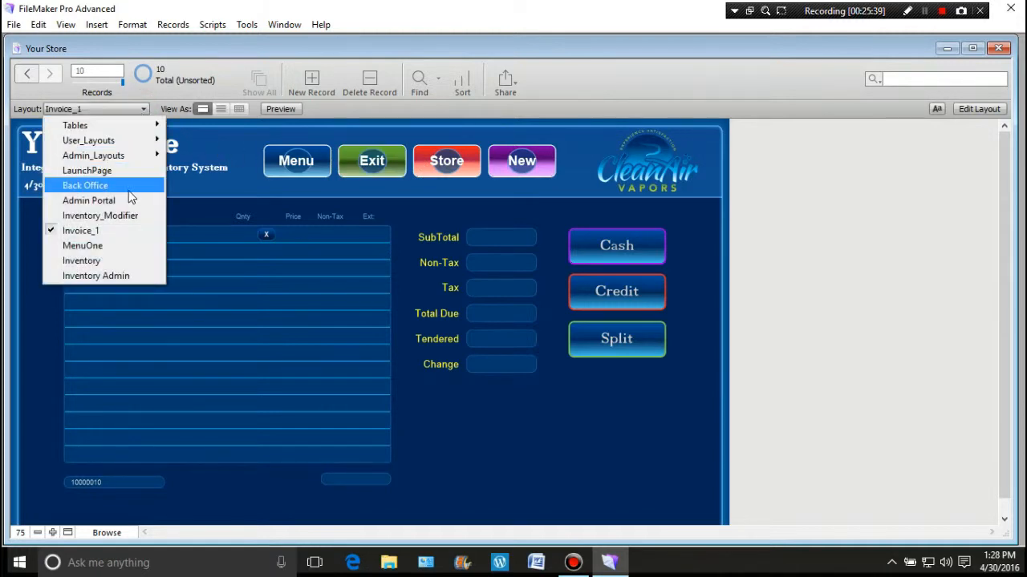
{"action": "left_click", "coordinate": [112, 262]}
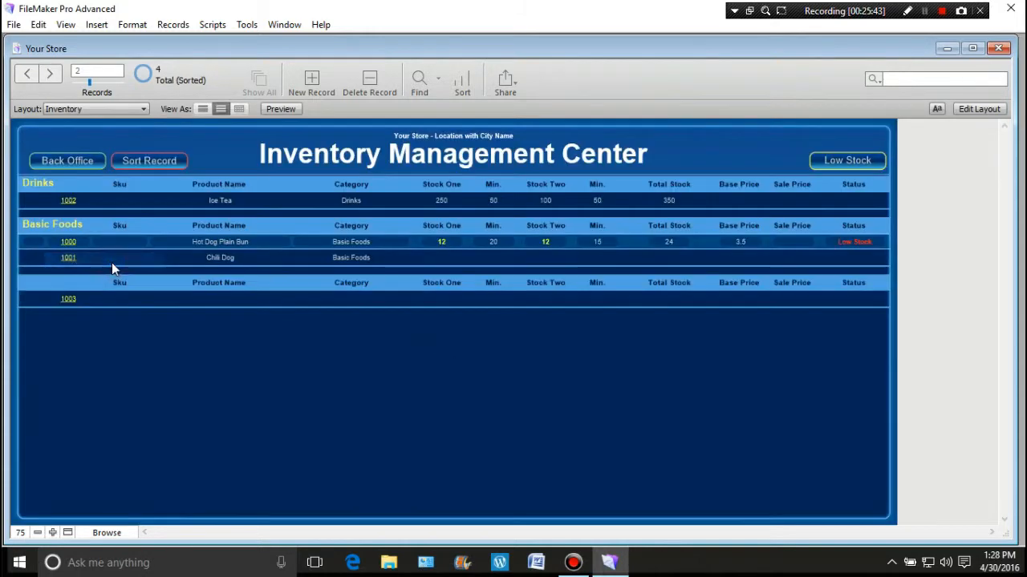
{"action": "left_click", "coordinate": [142, 110]}
{"action": "left_click", "coordinate": [111, 186]}
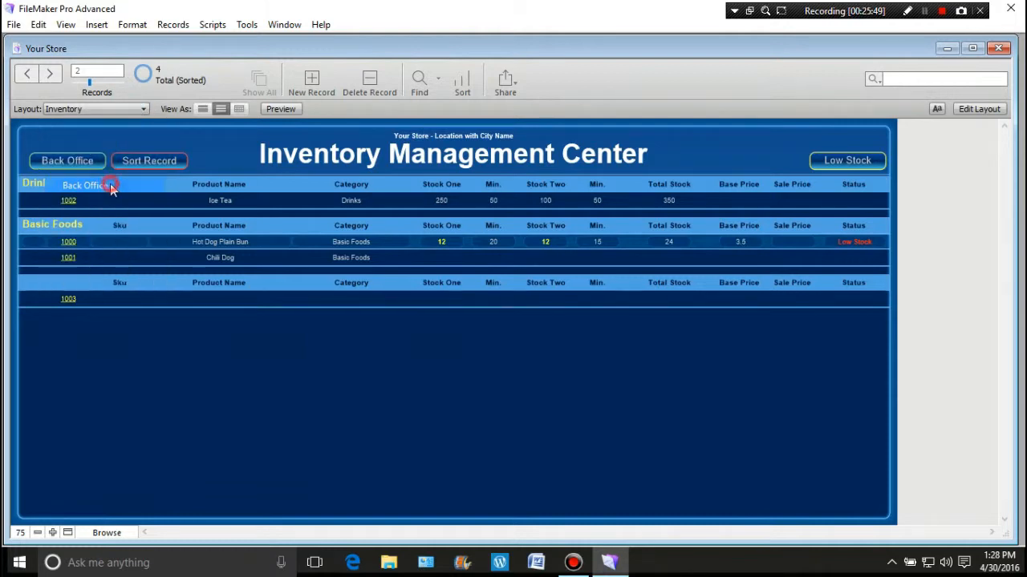
{"action": "left_click", "coordinate": [142, 109]}
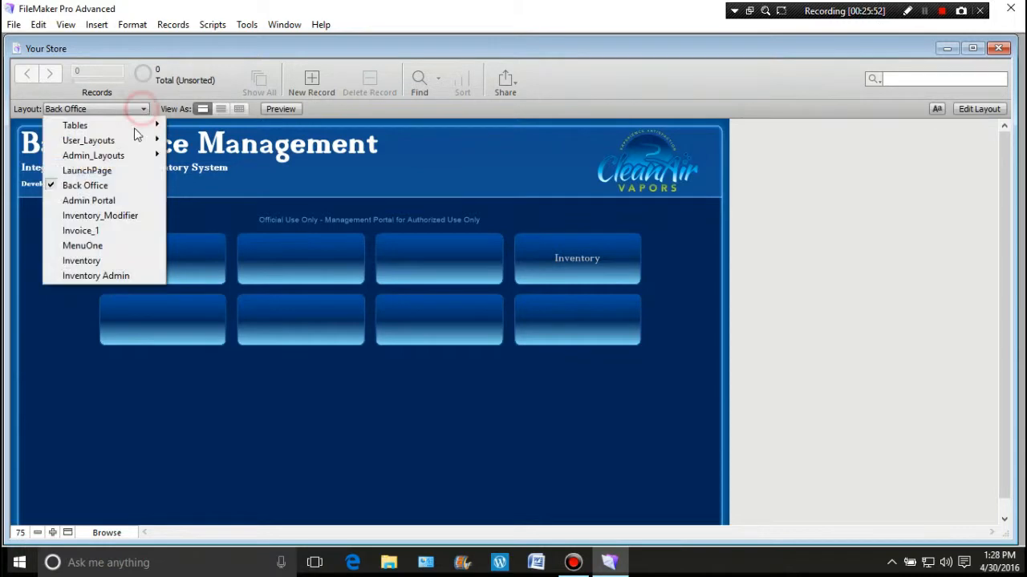
{"action": "left_click", "coordinate": [119, 260]}
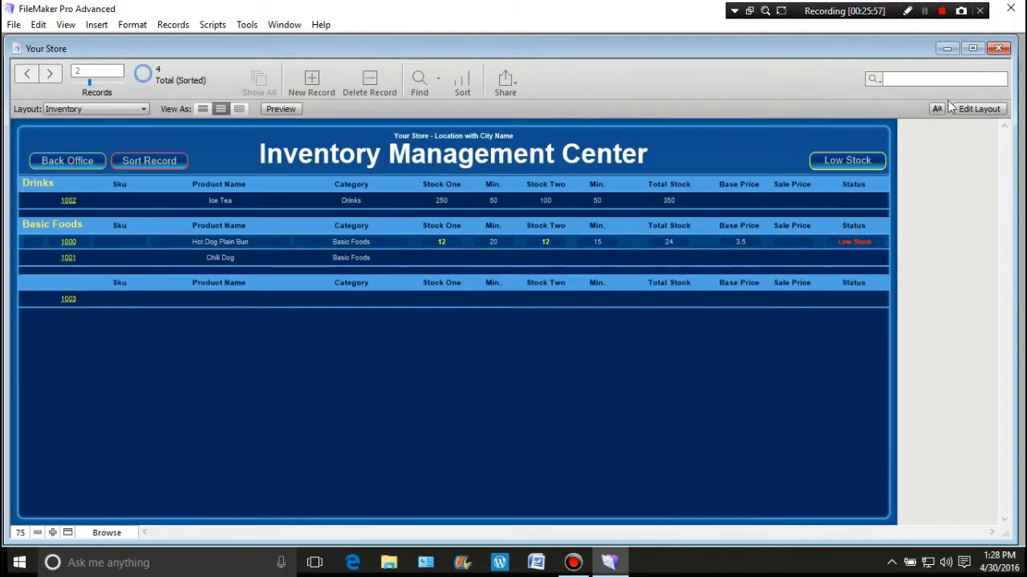
- Give the Back Office button on the Inventory layout a Single Step action containing a Go to Layout step
{"action": "left_click", "coordinate": [975, 108]}
{"action": "double_click", "coordinate": [112, 183]}
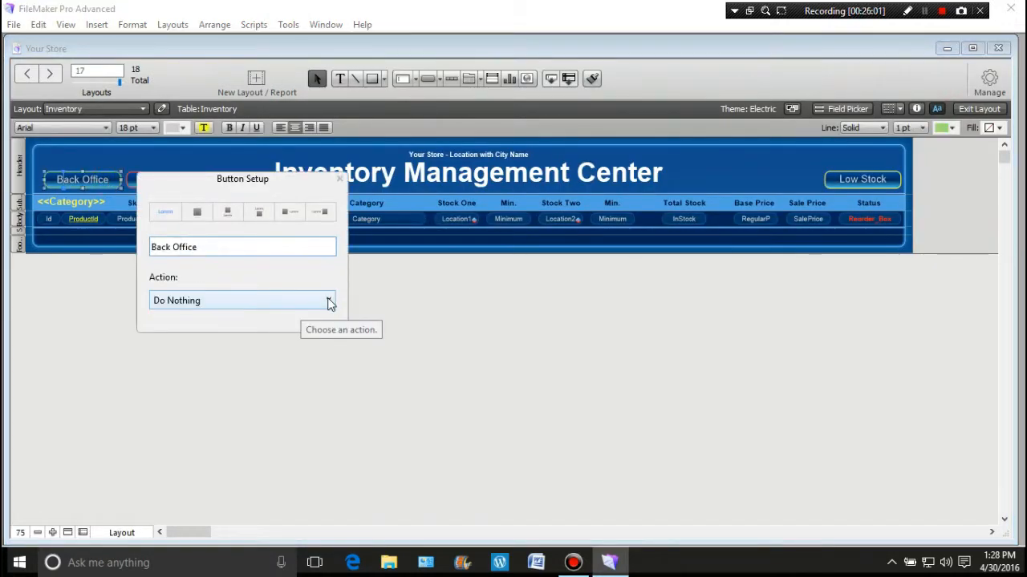
{"action": "left_click", "coordinate": [327, 301]}
{"action": "left_click", "coordinate": [253, 337]}
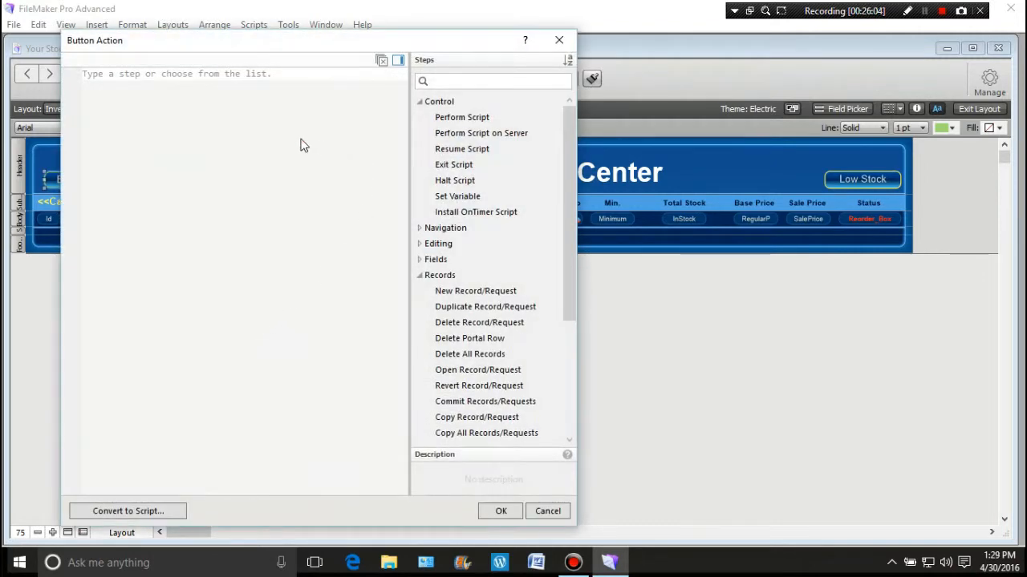
{"action": "left_click", "coordinate": [301, 138]}
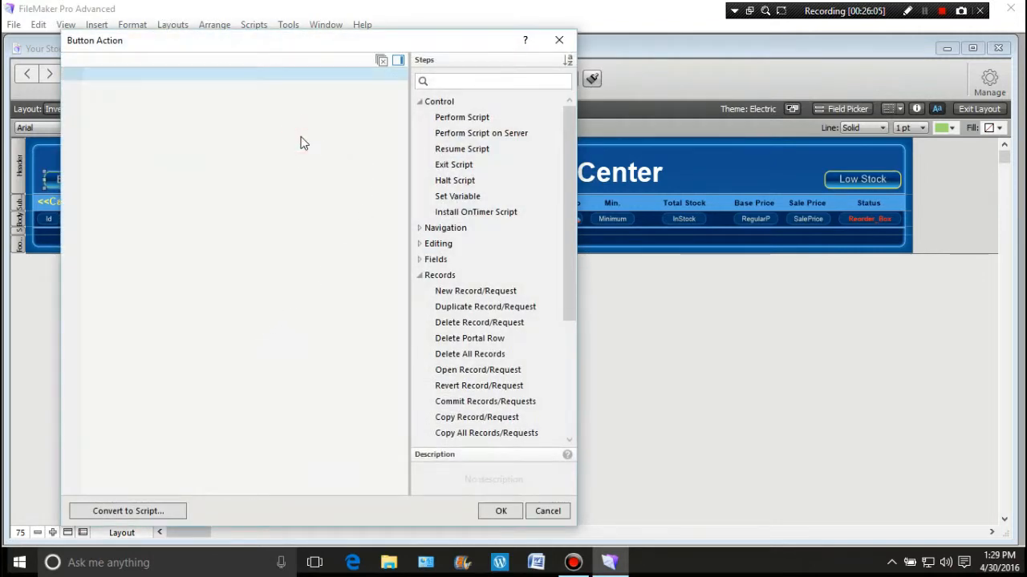
{"action": "type", "text": "Go"}
{"action": "left_click", "coordinate": [140, 107]}
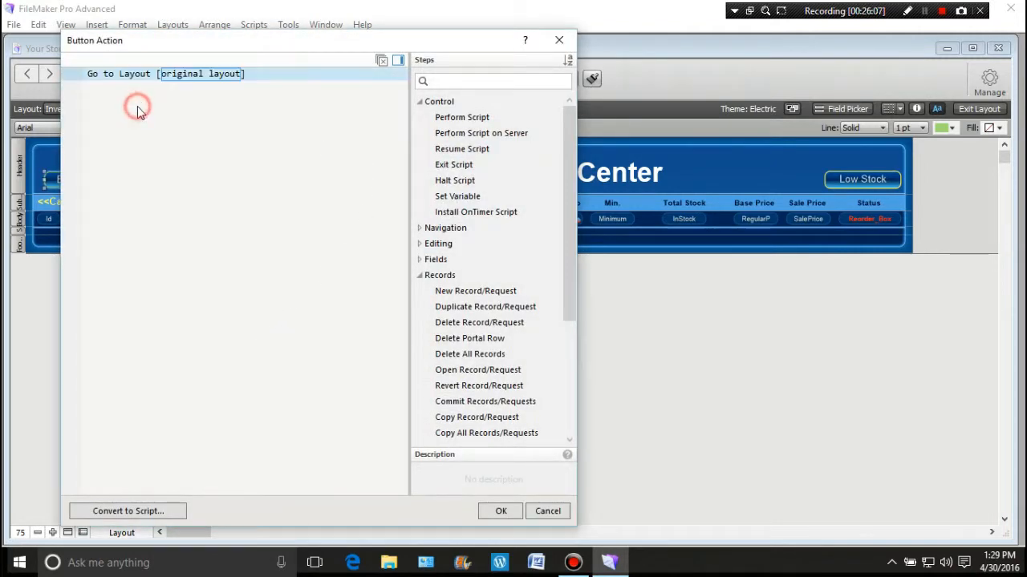
- Set the button's Go to Layout target to Back Office and enable changing the cursor to a hand over the button
{"action": "left_click", "coordinate": [184, 77]}
{"action": "left_click", "coordinate": [190, 102]}
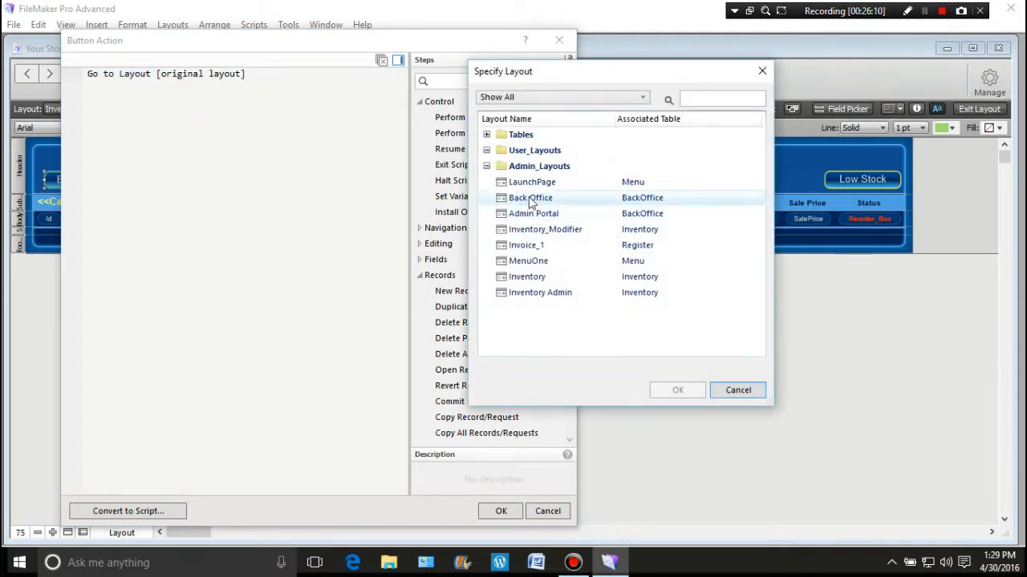
{"action": "double_click", "coordinate": [529, 198]}
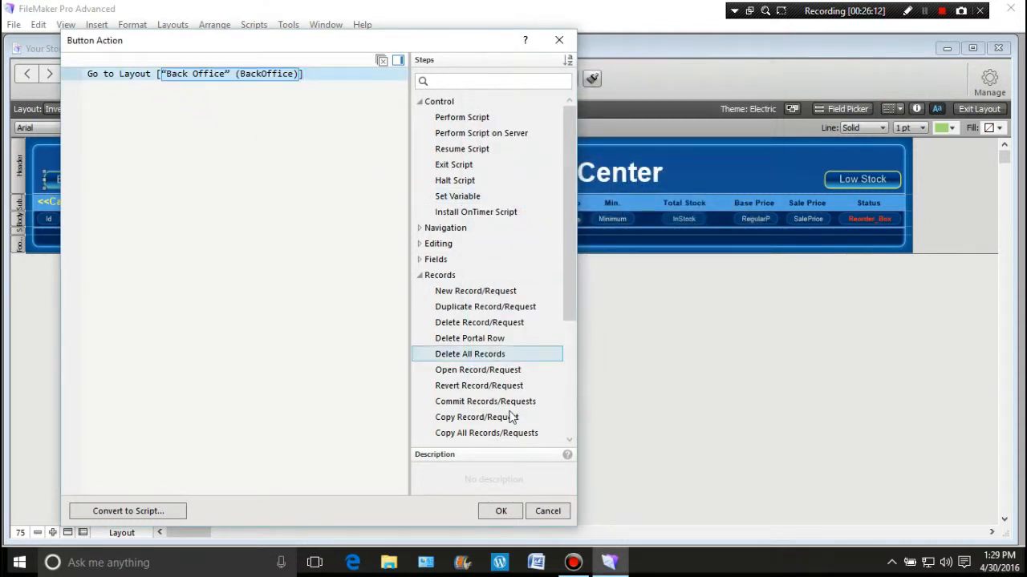
{"action": "left_click", "coordinate": [497, 510]}
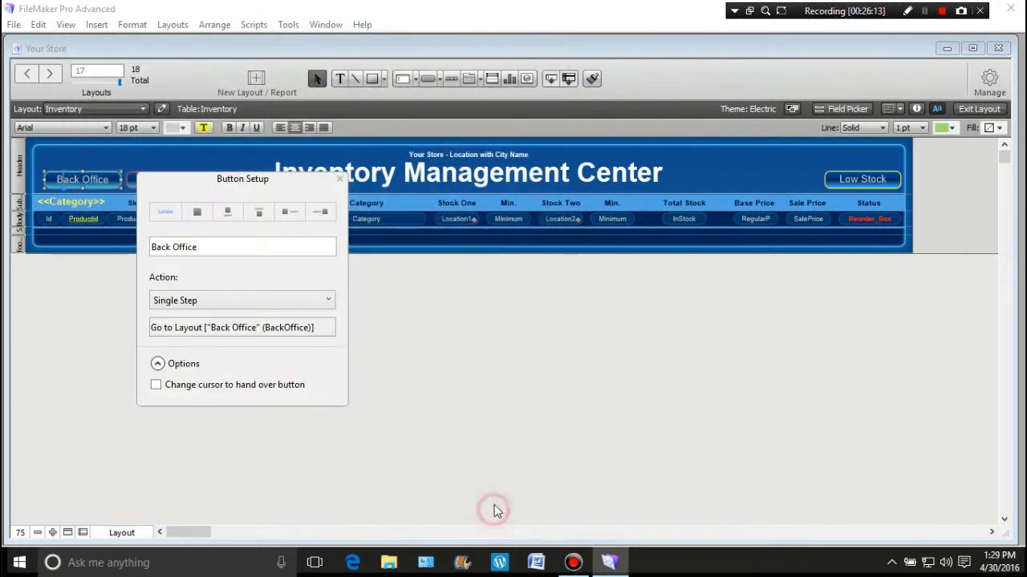
{"action": "left_click", "coordinate": [155, 385]}
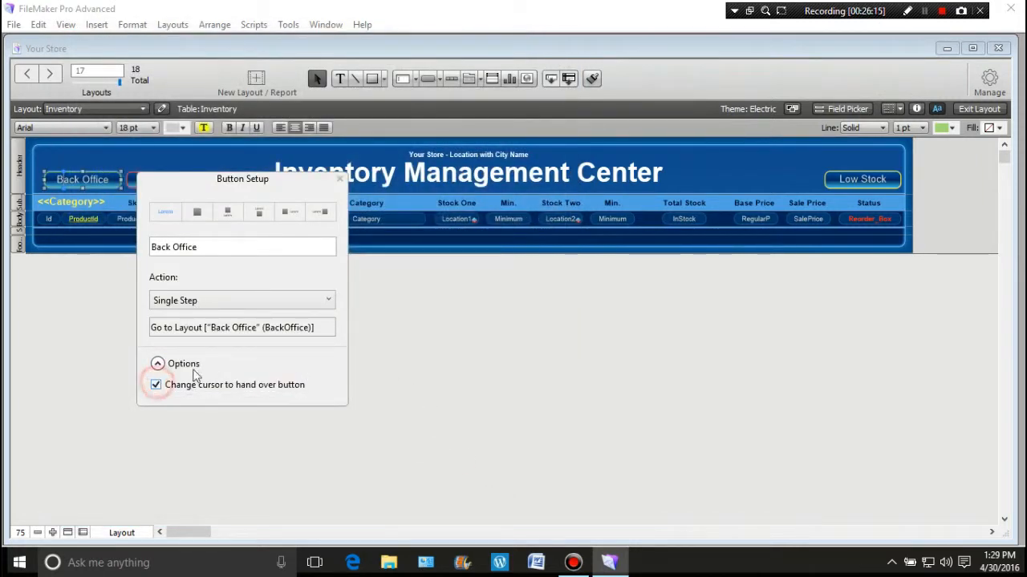
{"action": "left_click", "coordinate": [340, 178]}
{"action": "left_click", "coordinate": [179, 337]}
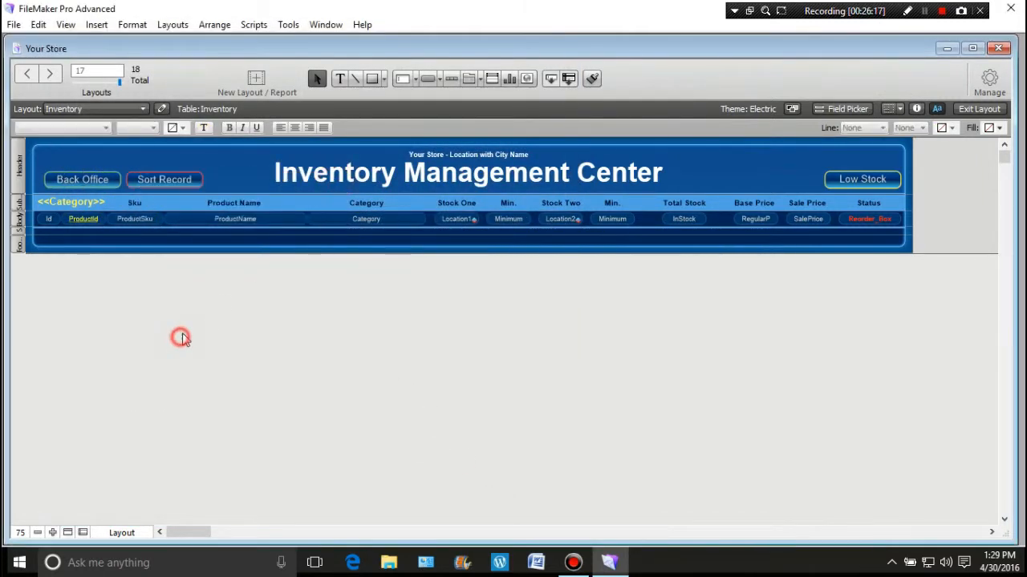
- Leave layout editing and test the Back Office button, followed by the Inventory button on the Back Office page
{"action": "left_click", "coordinate": [978, 108]}
{"action": "left_click", "coordinate": [68, 164]}
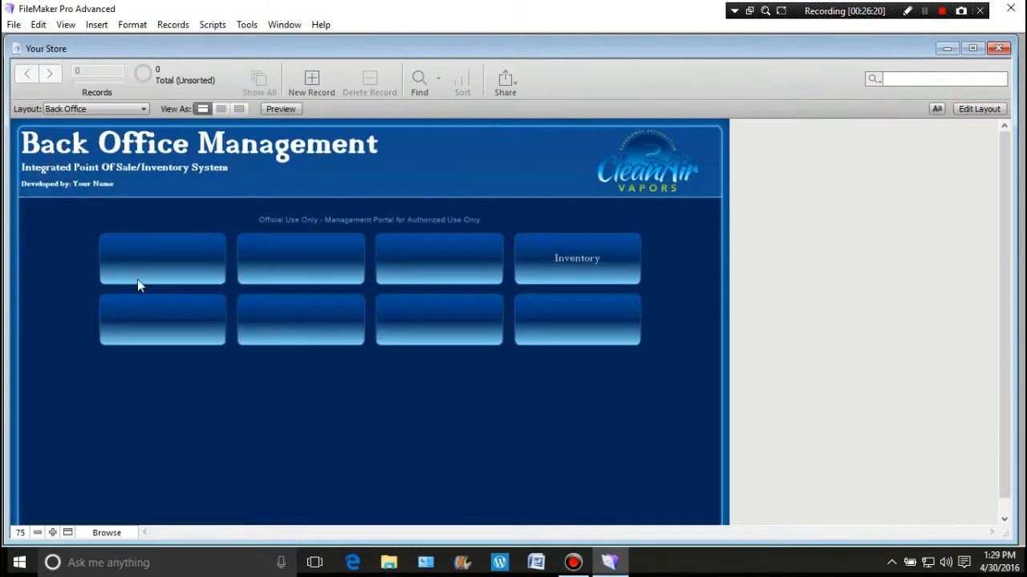
{"action": "left_click", "coordinate": [567, 269]}
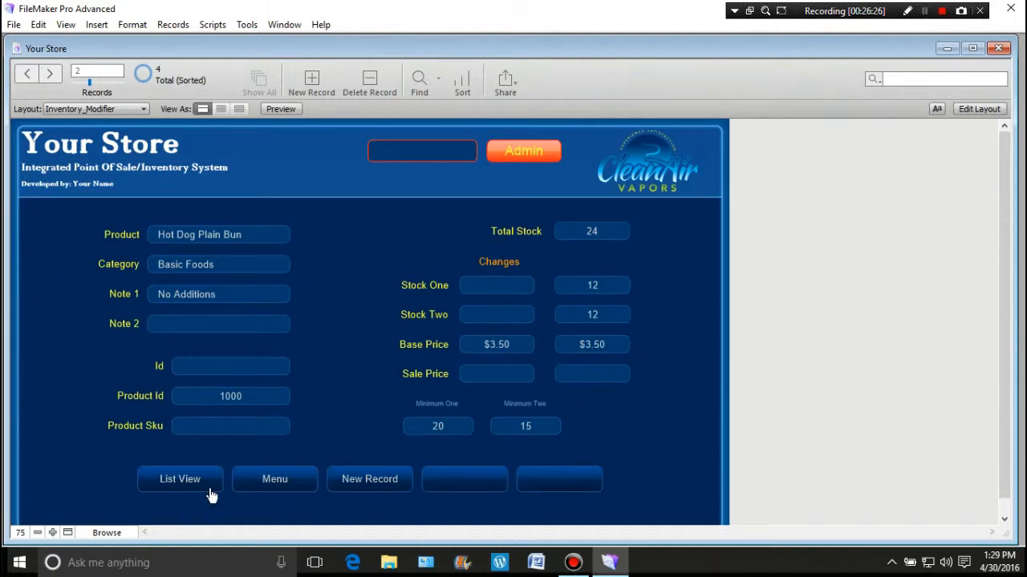
- Test the navigation between the inventory list, the Back Office page and the product detail pages, ending on product 1001
{"action": "left_click", "coordinate": [170, 481]}
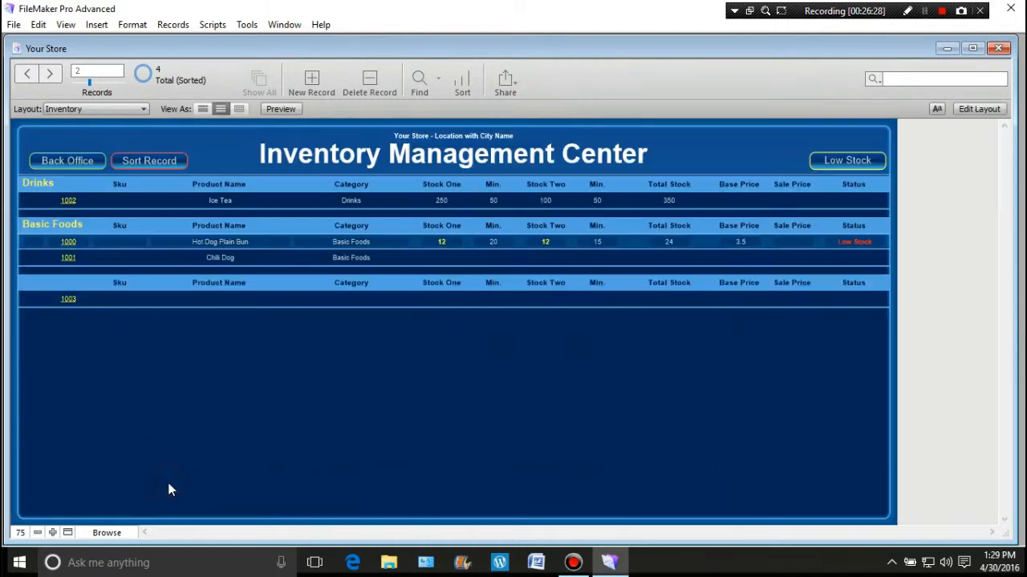
{"action": "left_click", "coordinate": [80, 163]}
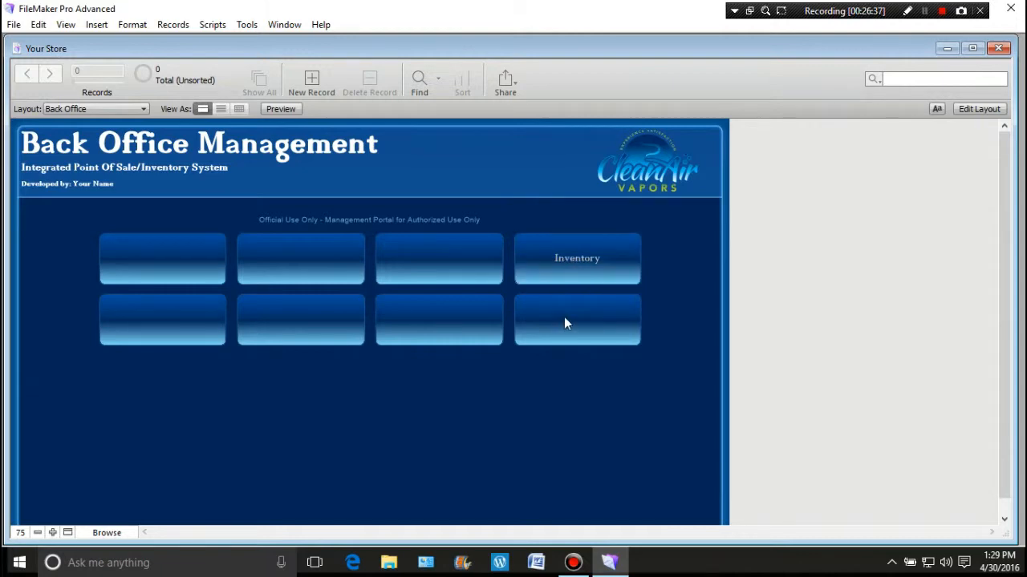
{"action": "left_click", "coordinate": [578, 267]}
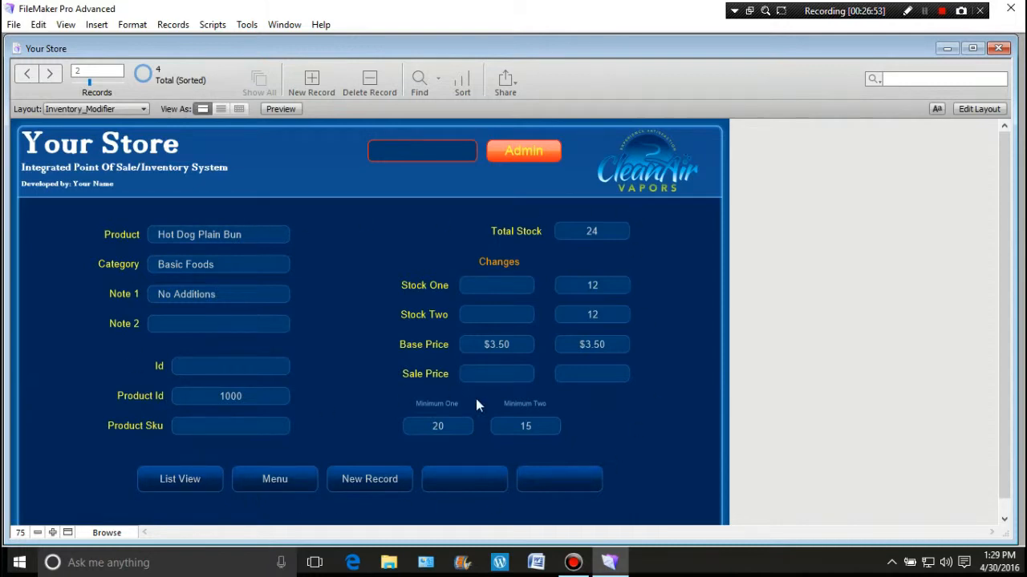
{"action": "left_click", "coordinate": [179, 483]}
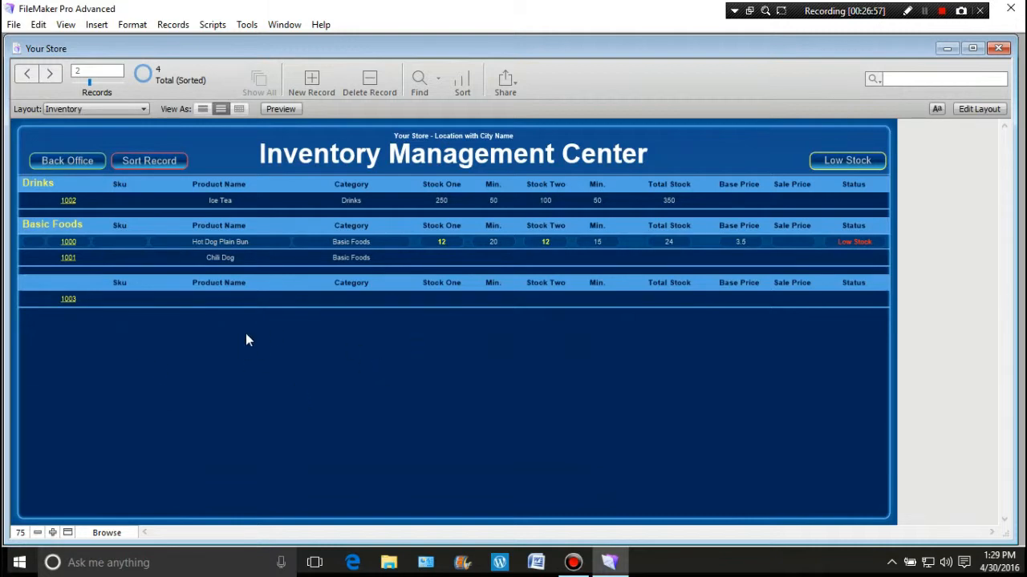
{"action": "left_click", "coordinate": [69, 201]}
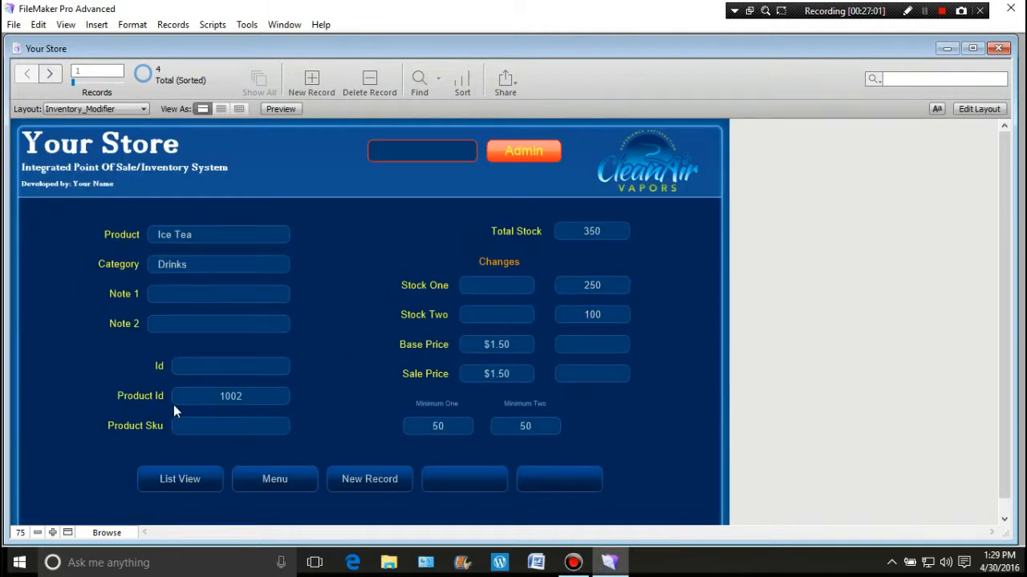
{"action": "left_click", "coordinate": [186, 481]}
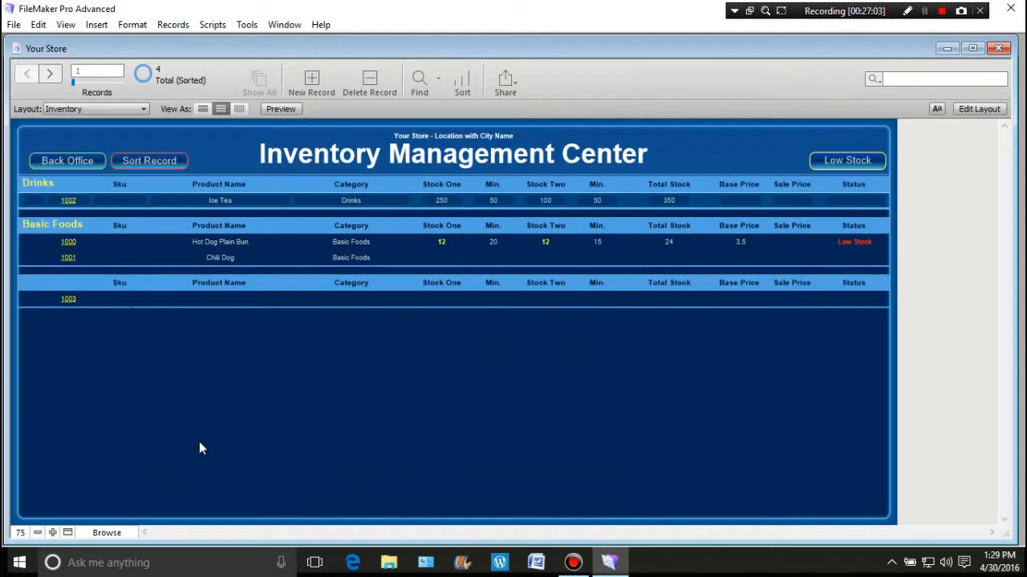
{"action": "left_click", "coordinate": [68, 258]}
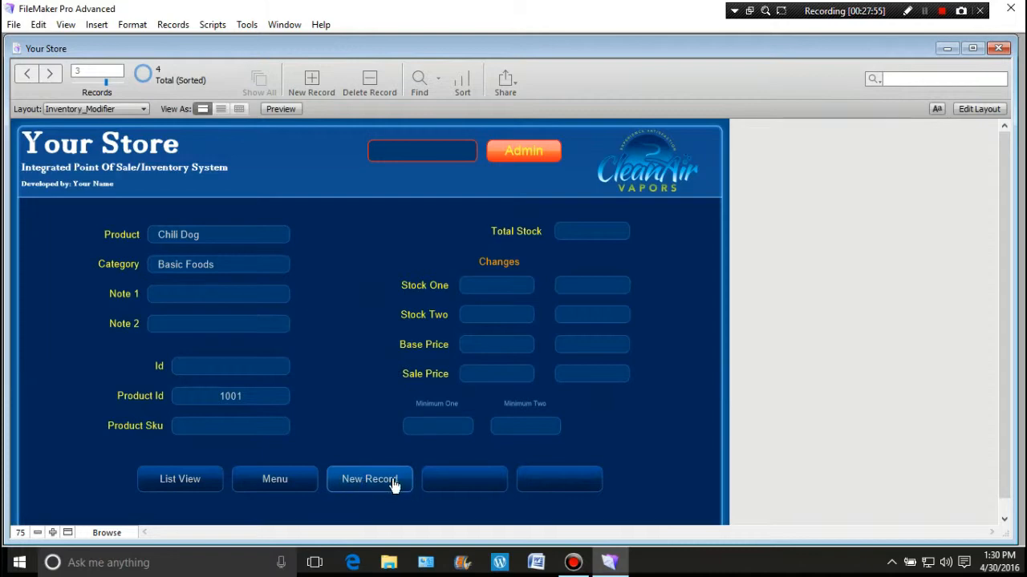
- In layout editing, set the New Record button's gradient fill to end in pale yellow and start in red
{"action": "left_click", "coordinate": [970, 111]}
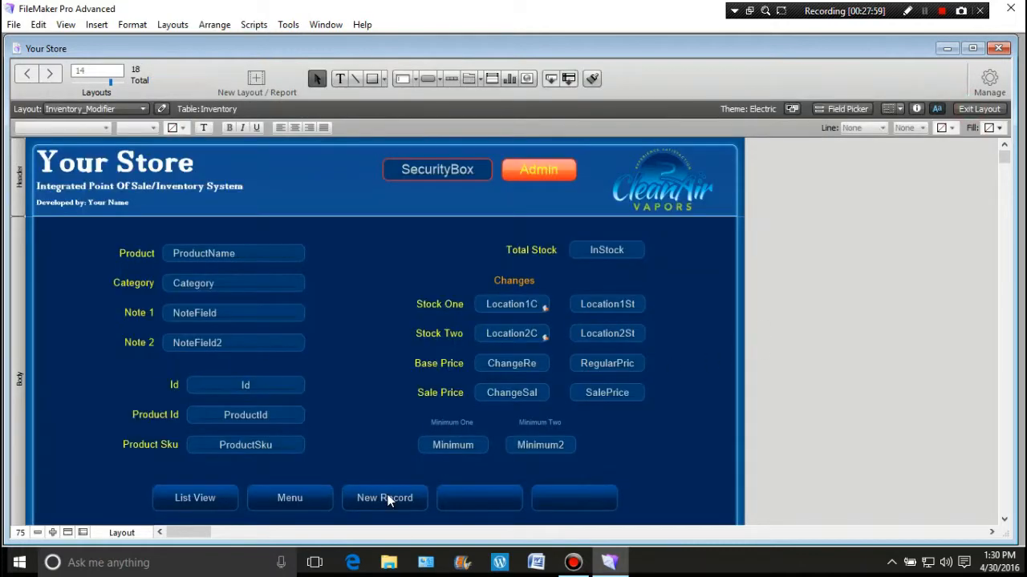
{"action": "right_click", "coordinate": [388, 500]}
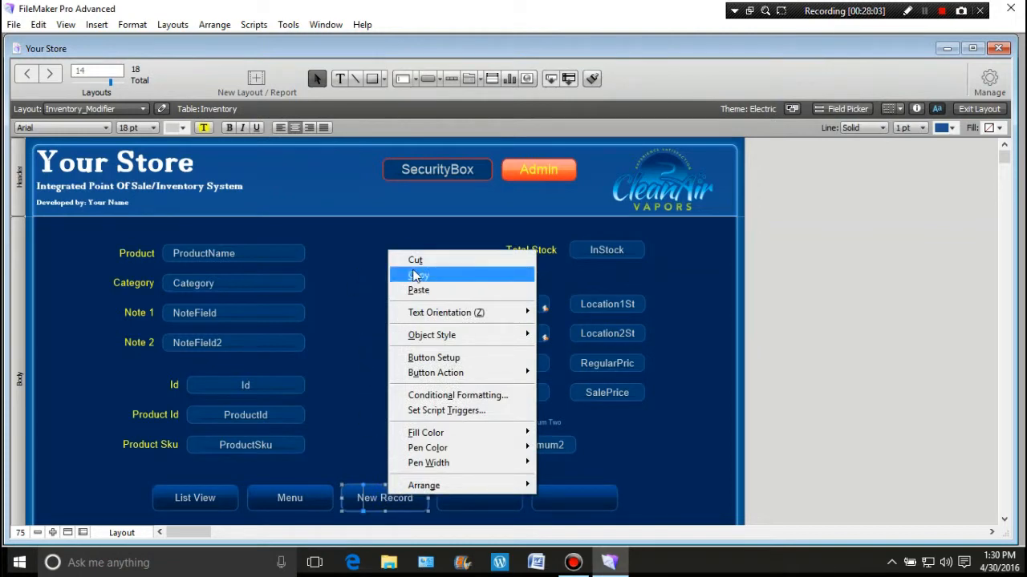
{"action": "left_click", "coordinate": [345, 344]}
{"action": "left_click", "coordinate": [399, 499]}
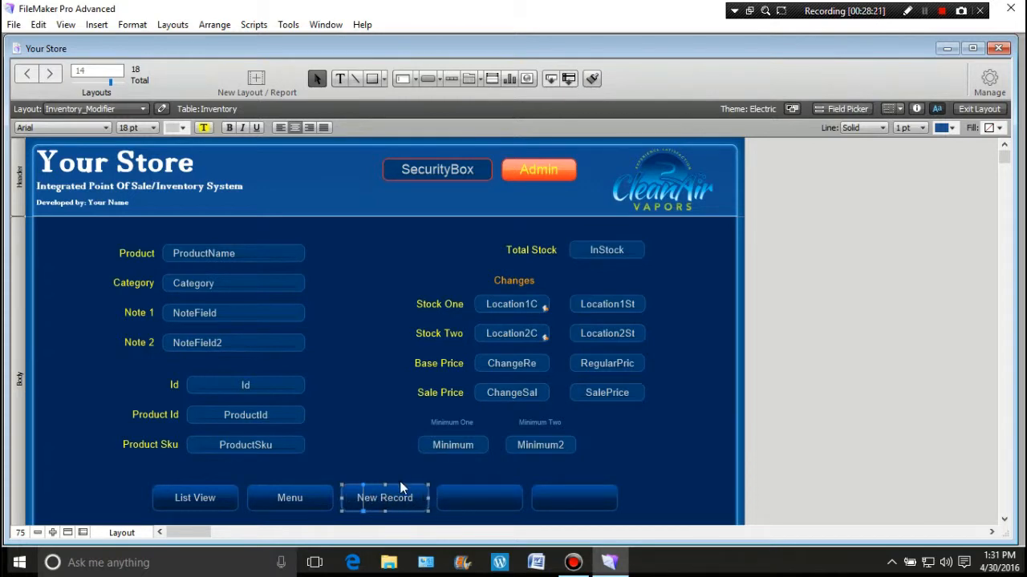
{"action": "left_click", "coordinate": [916, 109]}
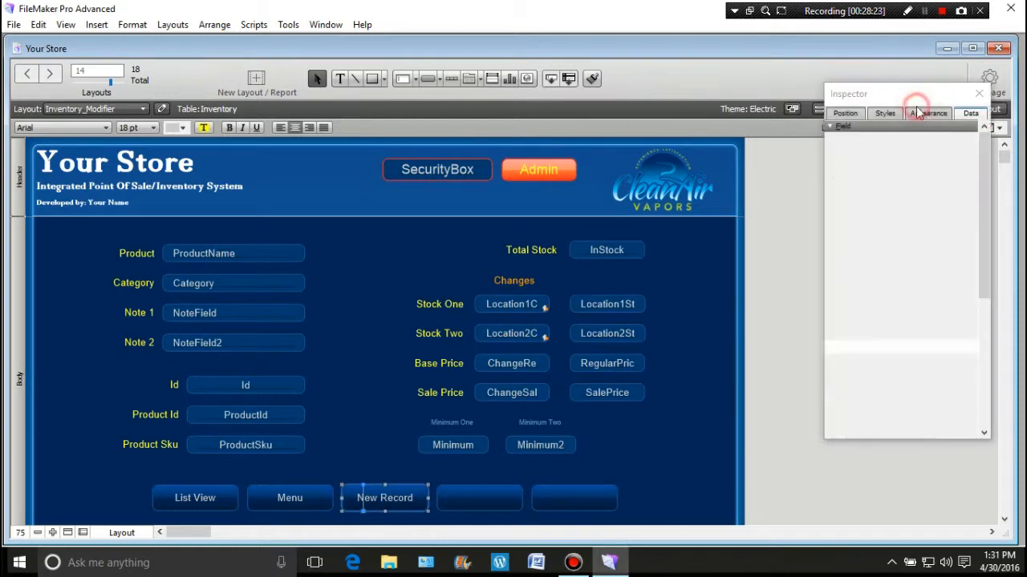
{"action": "left_click", "coordinate": [928, 113]}
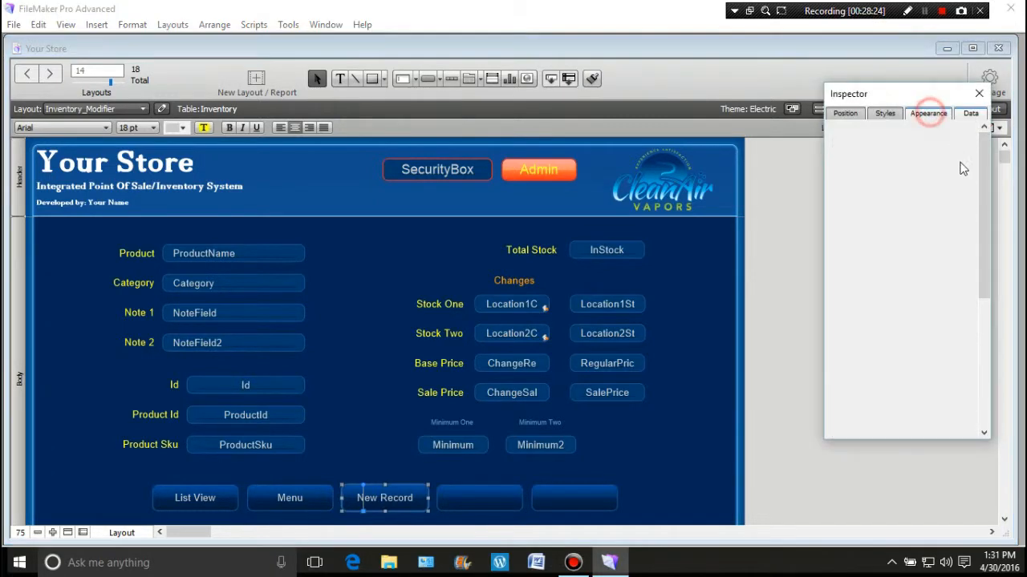
{"action": "left_click_drag", "start_coordinate": [983, 193], "coordinate": [985, 226]}
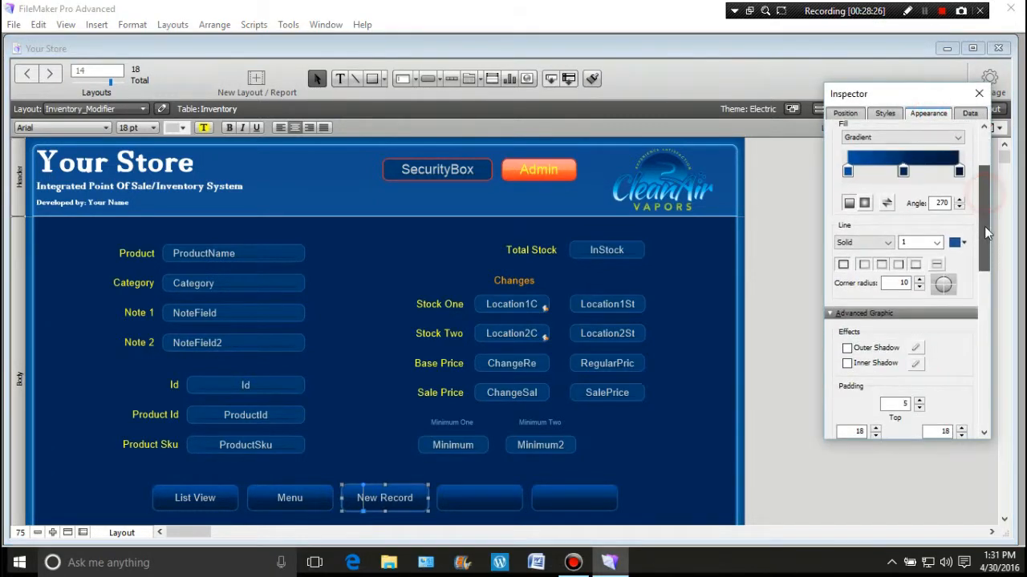
{"action": "left_click", "coordinate": [960, 171]}
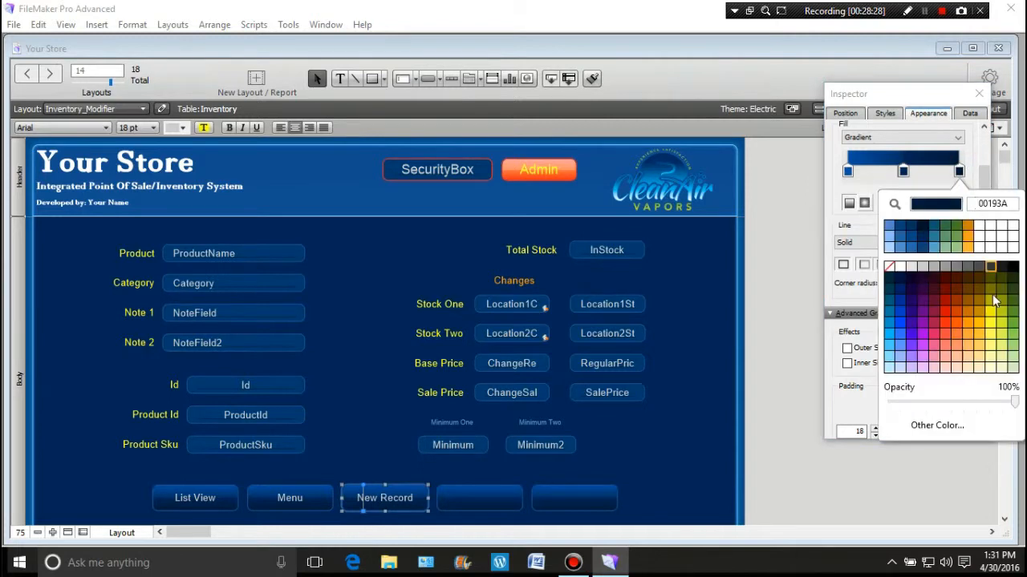
{"action": "left_click", "coordinate": [991, 357]}
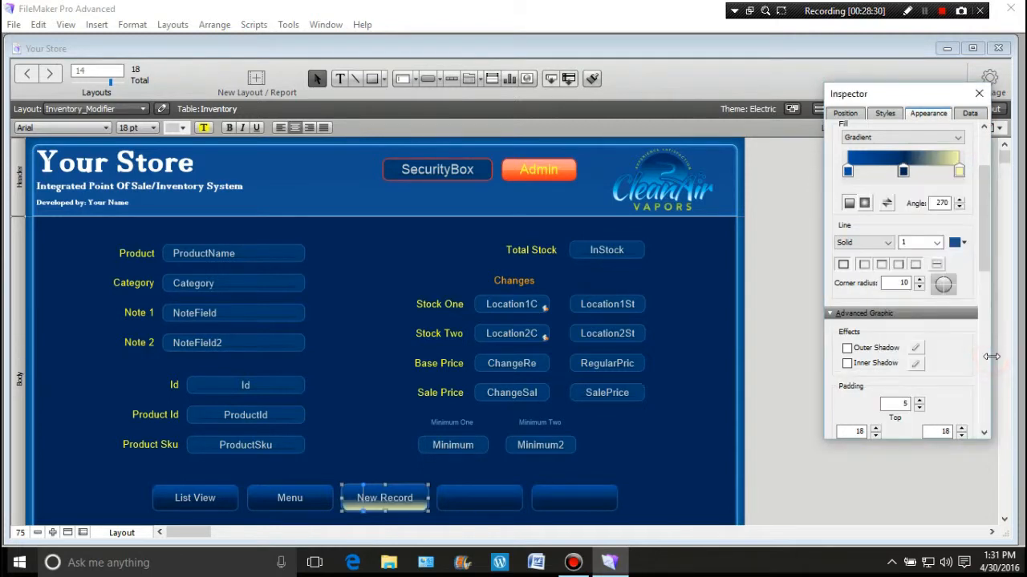
{"action": "left_click", "coordinate": [848, 170]}
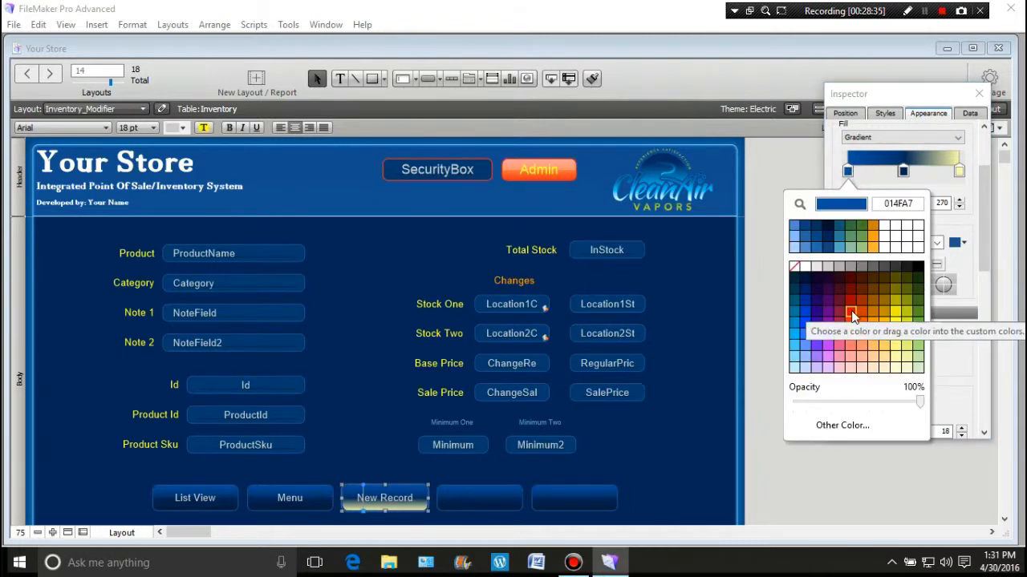
{"action": "left_click", "coordinate": [851, 314]}
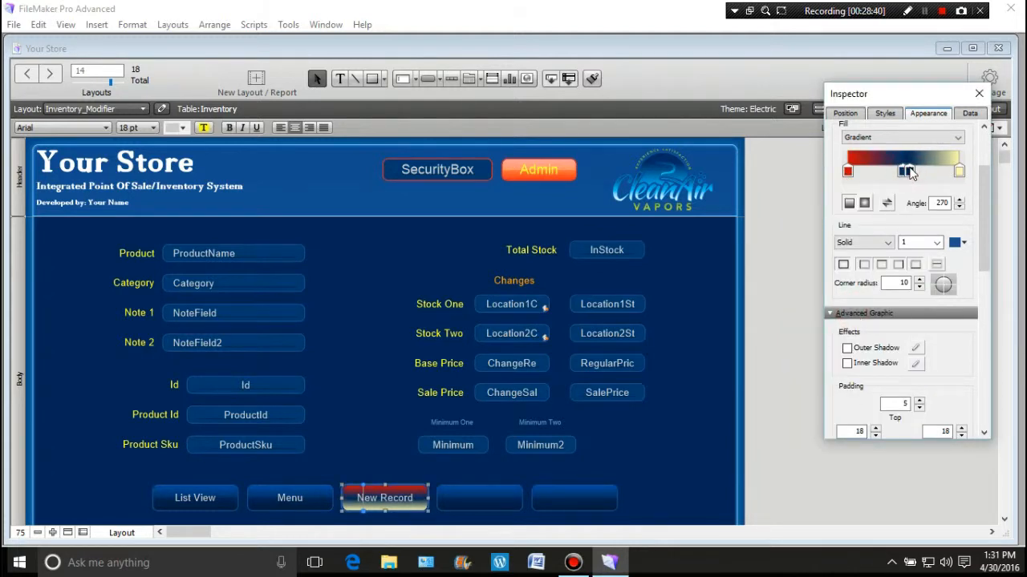
- Recolor the two middle gradient stops of the New Record button from dark blue to orange and light orange
{"action": "left_click", "coordinate": [909, 171]}
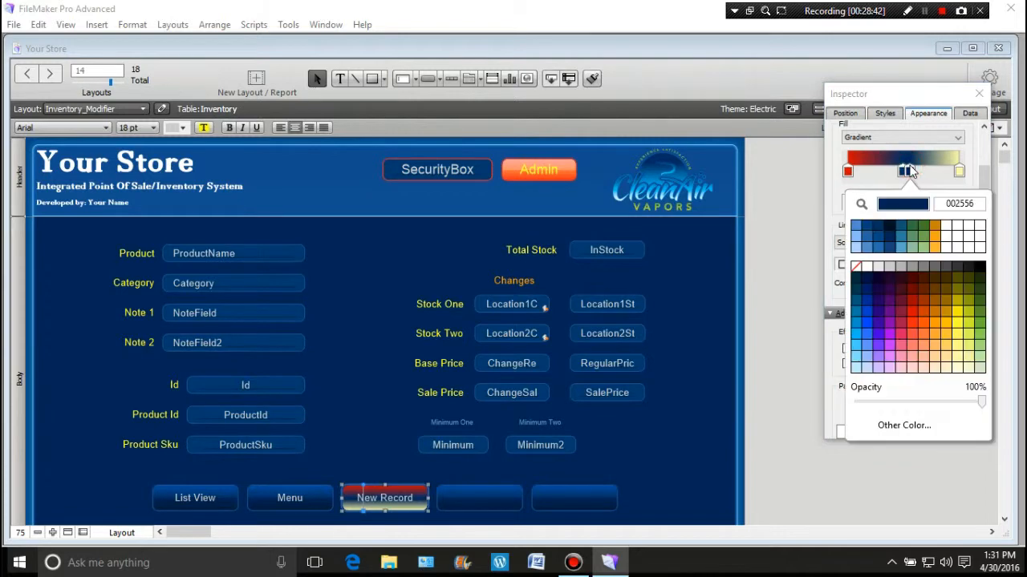
{"action": "left_click", "coordinate": [938, 344]}
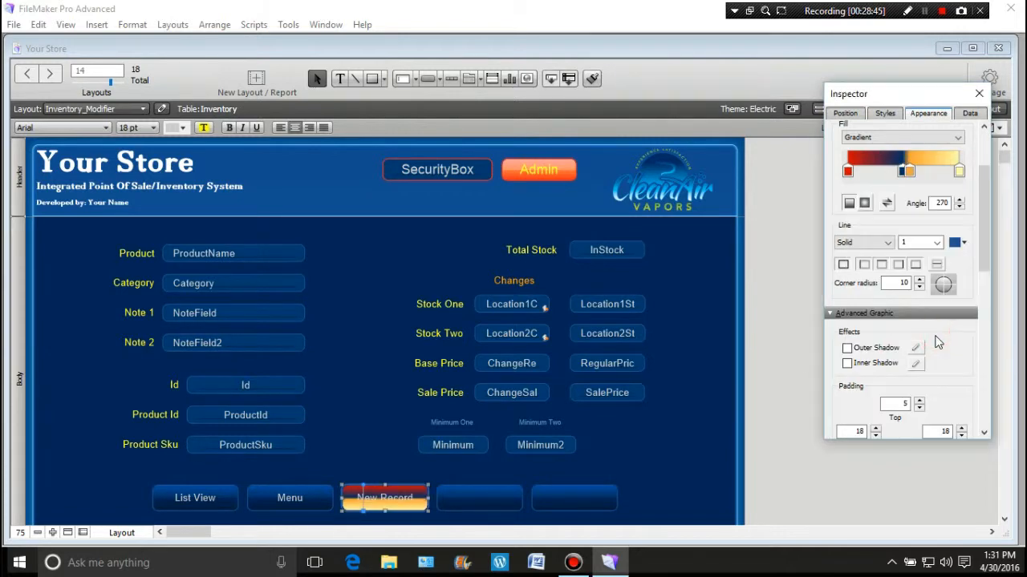
{"action": "left_click", "coordinate": [903, 170]}
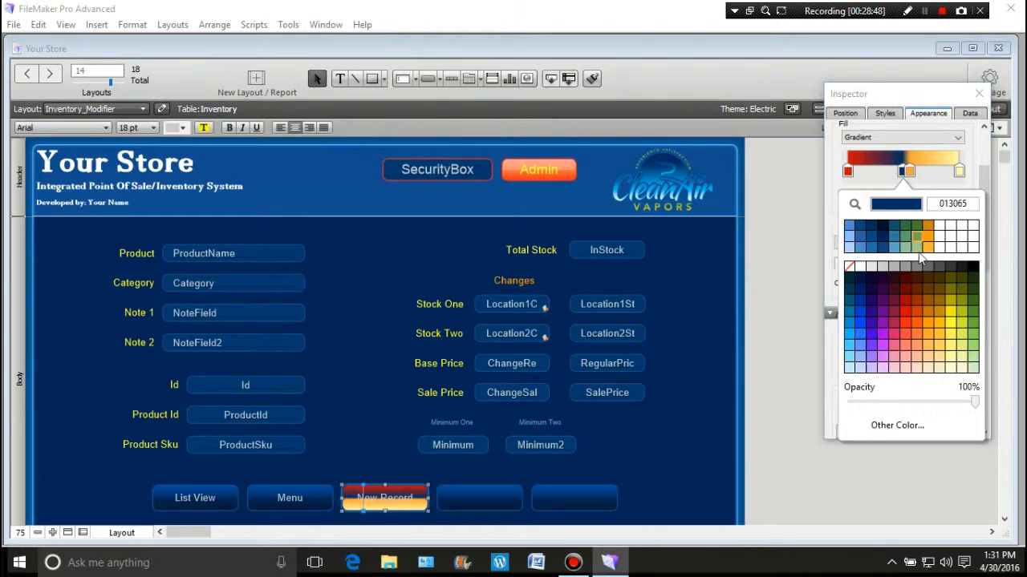
{"action": "left_click", "coordinate": [938, 357]}
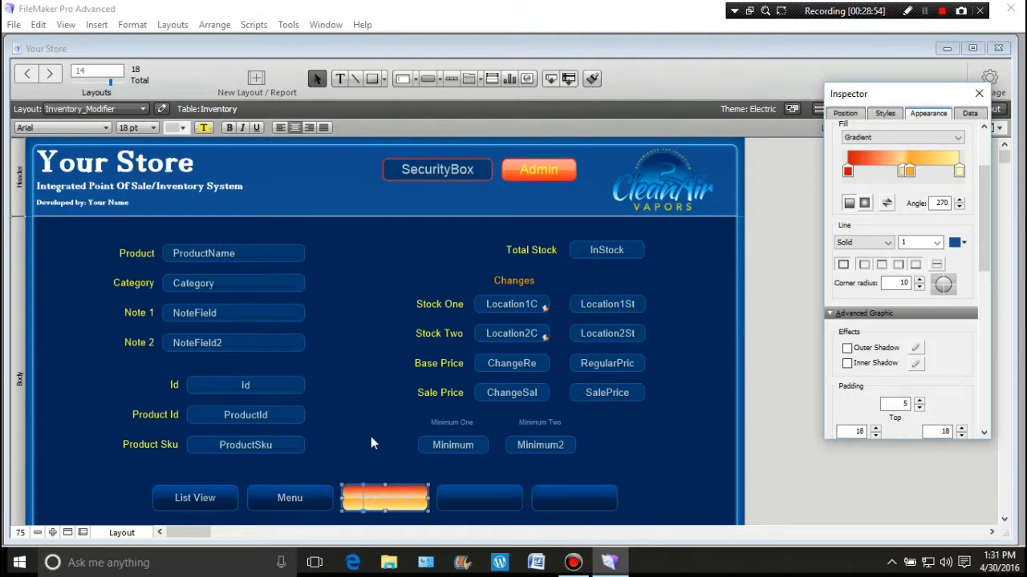
- Give the New Record button a solid orange-red outline with a line width of 2
{"action": "left_click", "coordinate": [963, 243]}
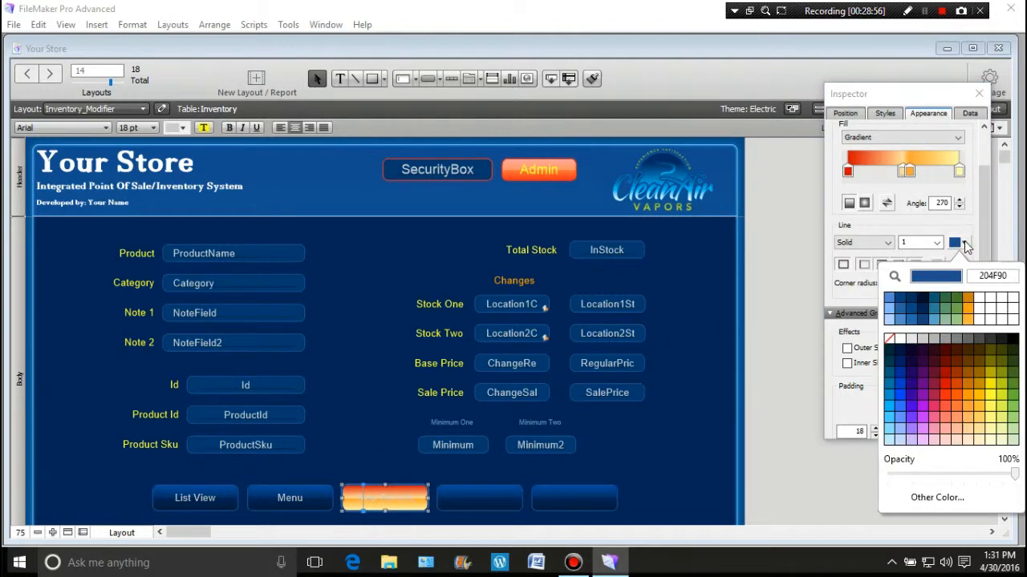
{"action": "left_click", "coordinate": [947, 401]}
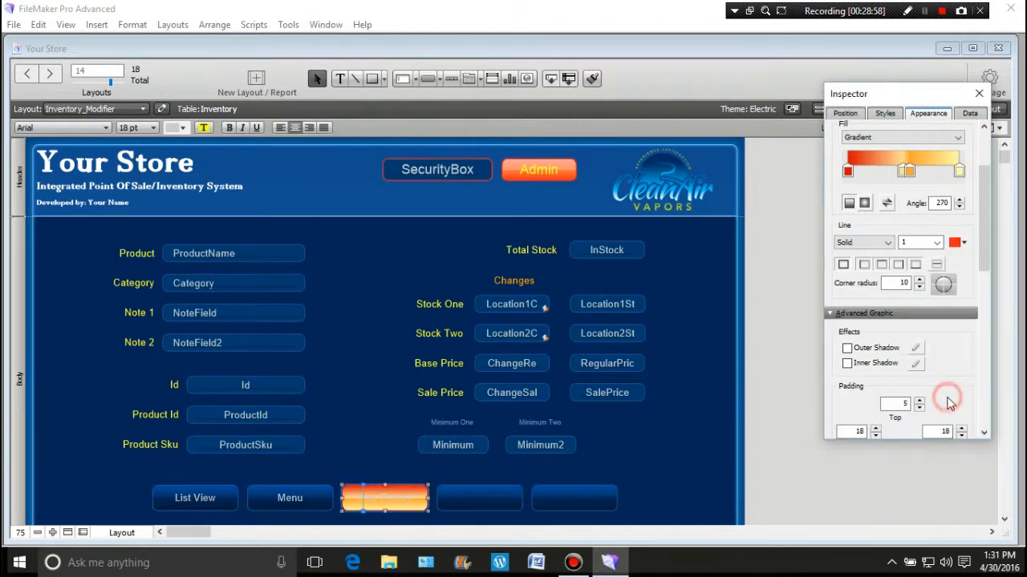
{"action": "left_click", "coordinate": [935, 242]}
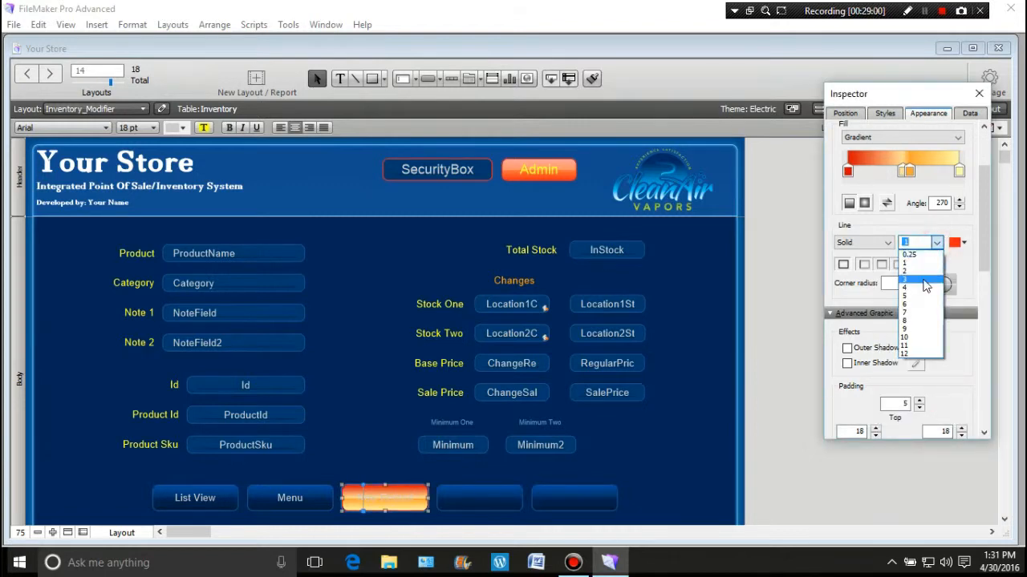
{"action": "left_click", "coordinate": [924, 280]}
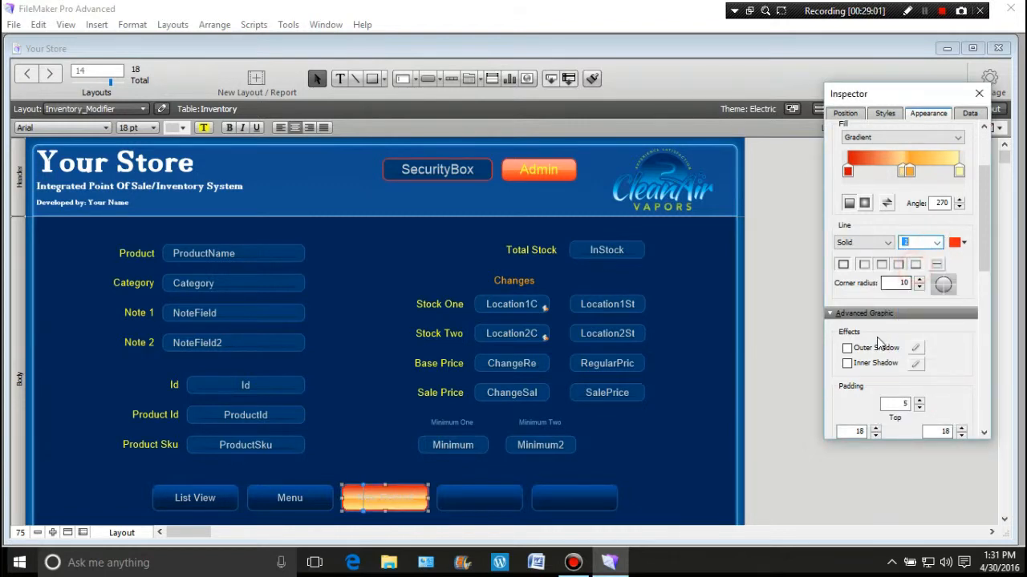
{"action": "left_click", "coordinate": [802, 299]}
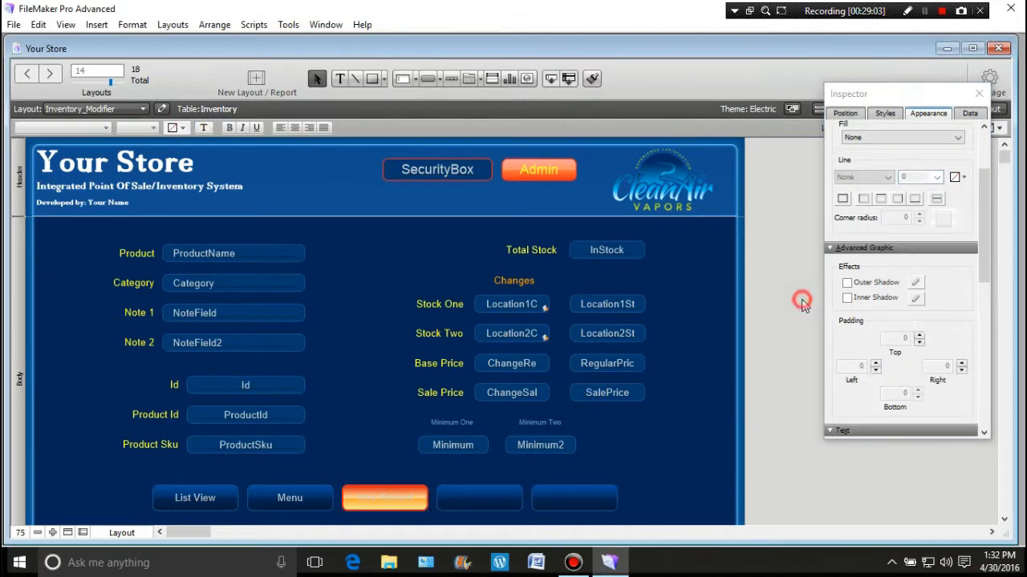
- Try dark navy (022556) and purple (8500AF) as the text color of the New Record button
{"action": "left_click", "coordinate": [393, 495]}
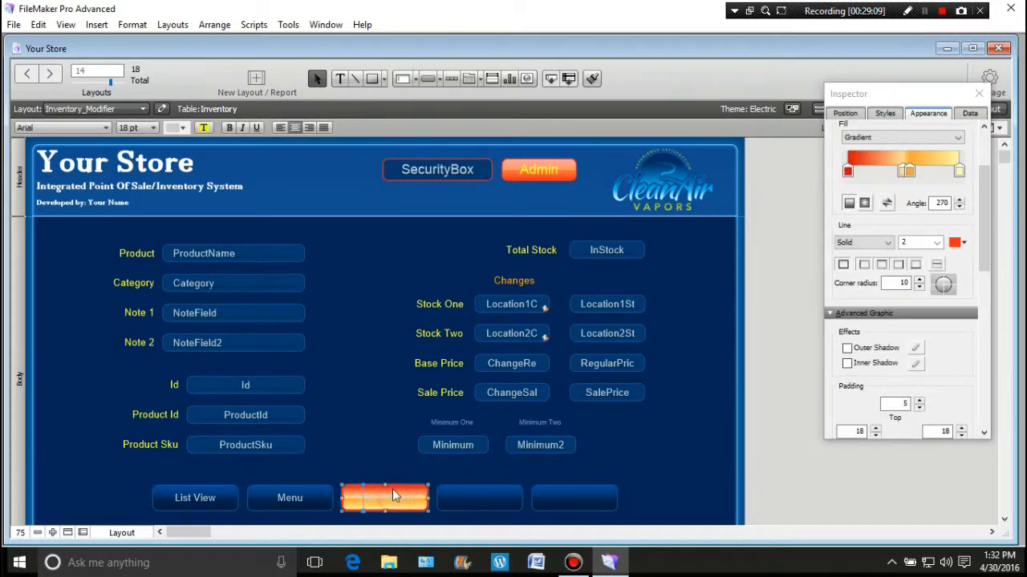
{"action": "left_click", "coordinate": [183, 129]}
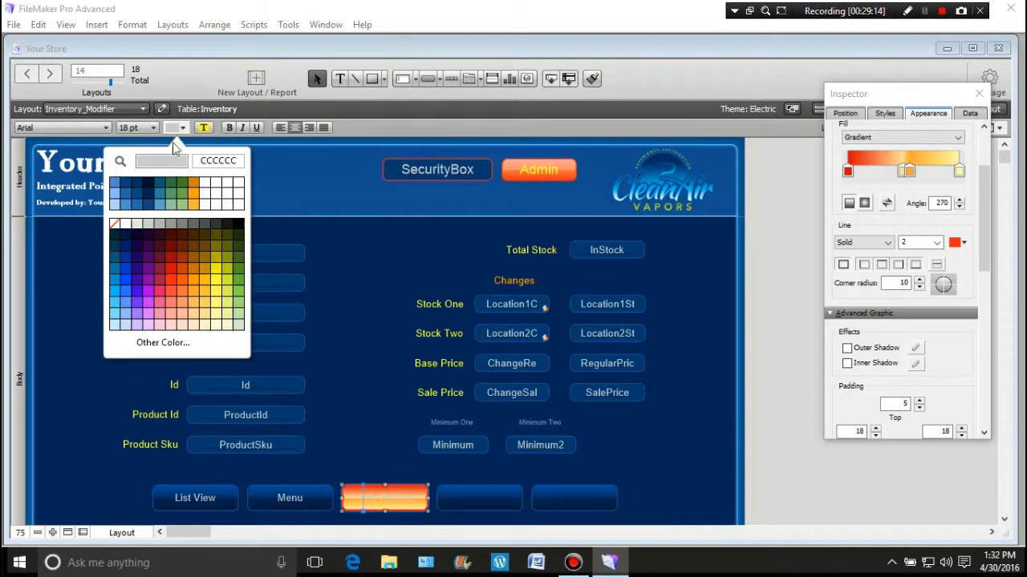
{"action": "left_click", "coordinate": [147, 195]}
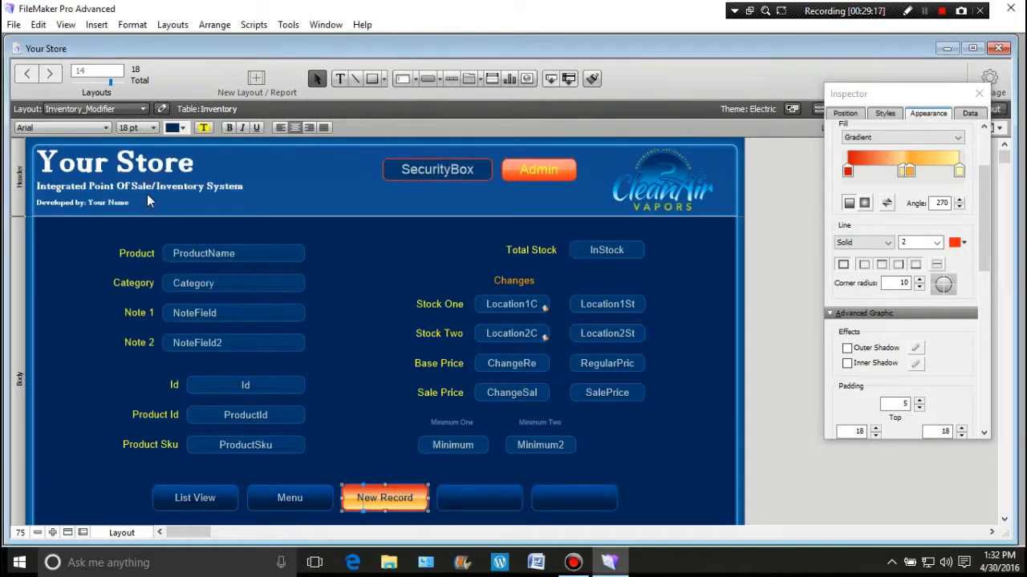
{"action": "left_click", "coordinate": [153, 128]}
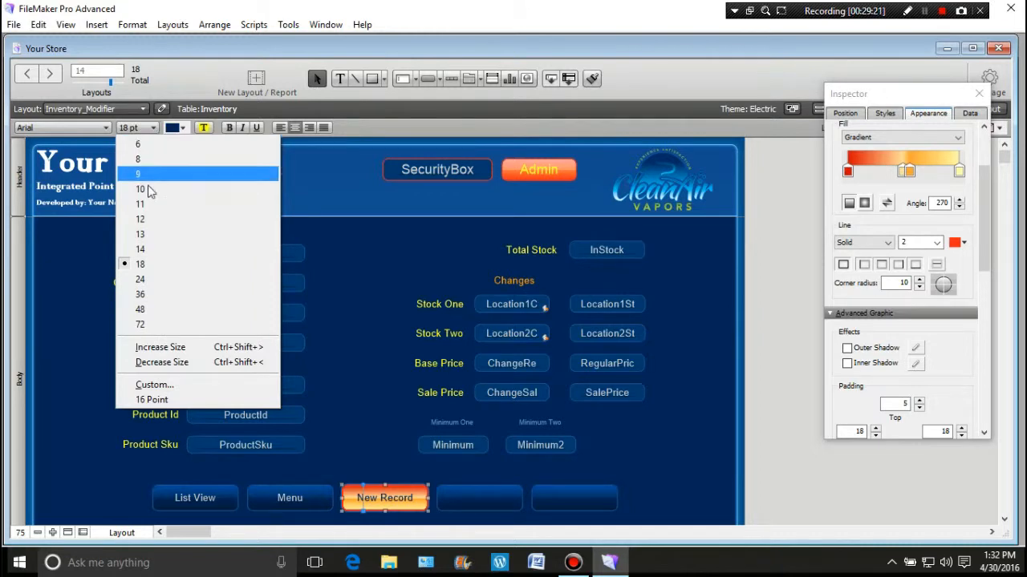
{"action": "left_click", "coordinate": [183, 127]}
{"action": "left_click", "coordinate": [183, 128]}
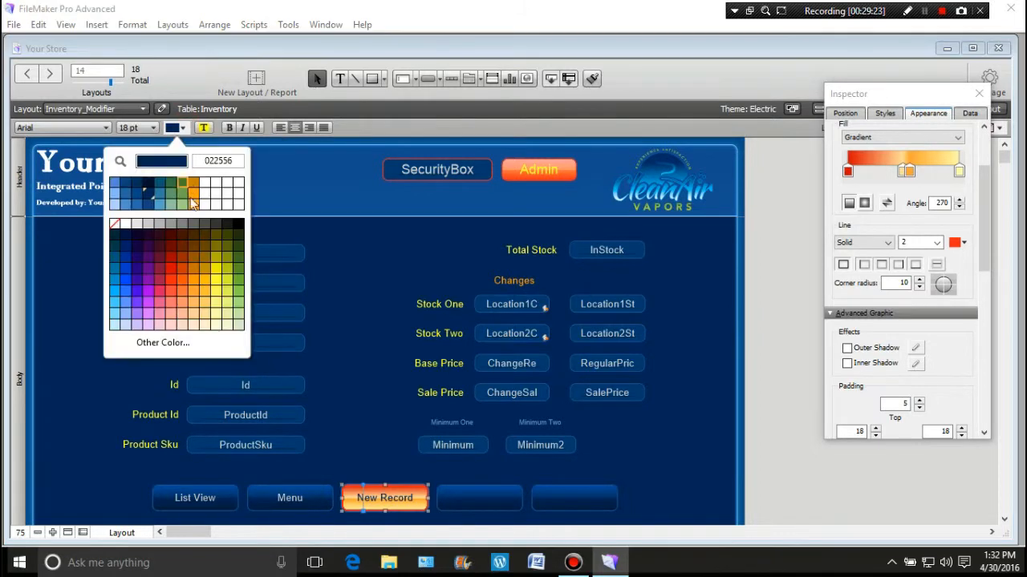
{"action": "left_click", "coordinate": [146, 281]}
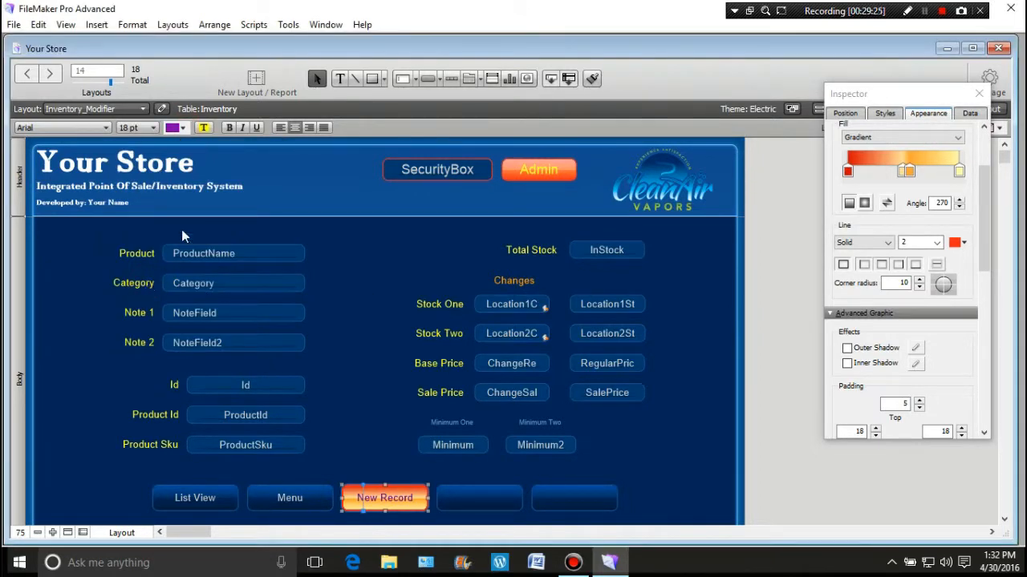
- Set the New Record button's text color to a maroon one shade darker than 86133E and return to browsing records
{"action": "left_click", "coordinate": [183, 127]}
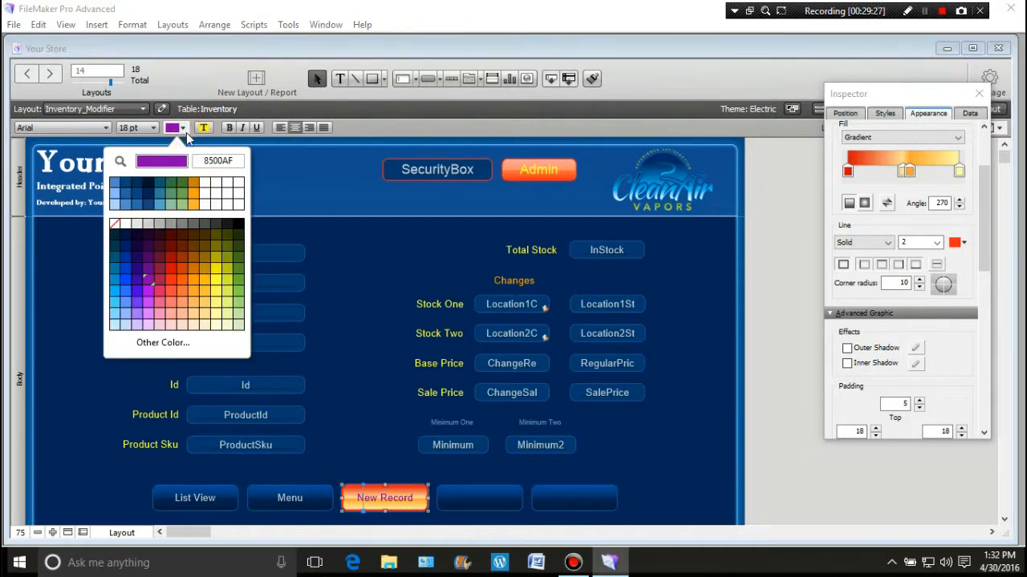
{"action": "left_click", "coordinate": [160, 268]}
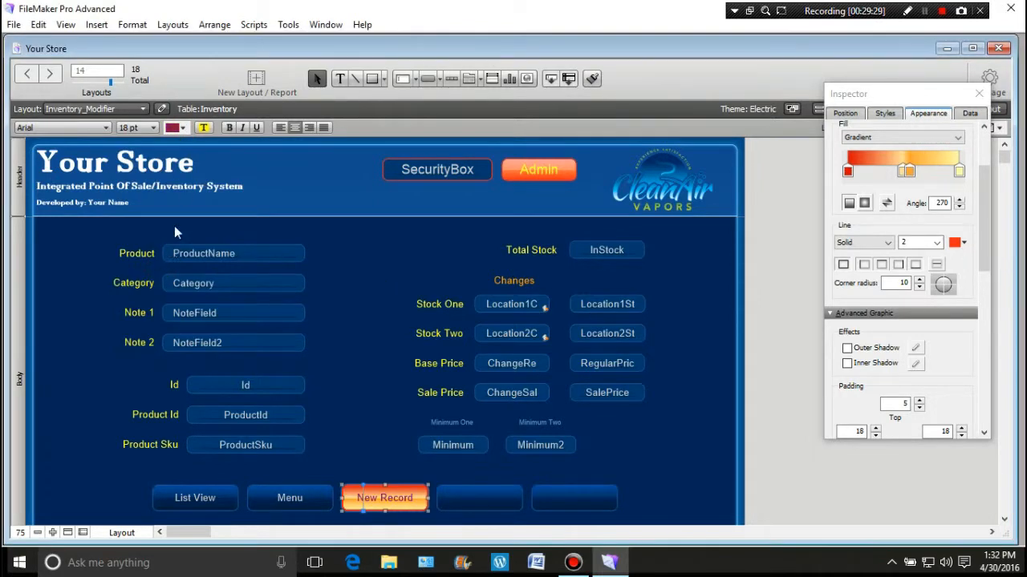
{"action": "left_click", "coordinate": [185, 127]}
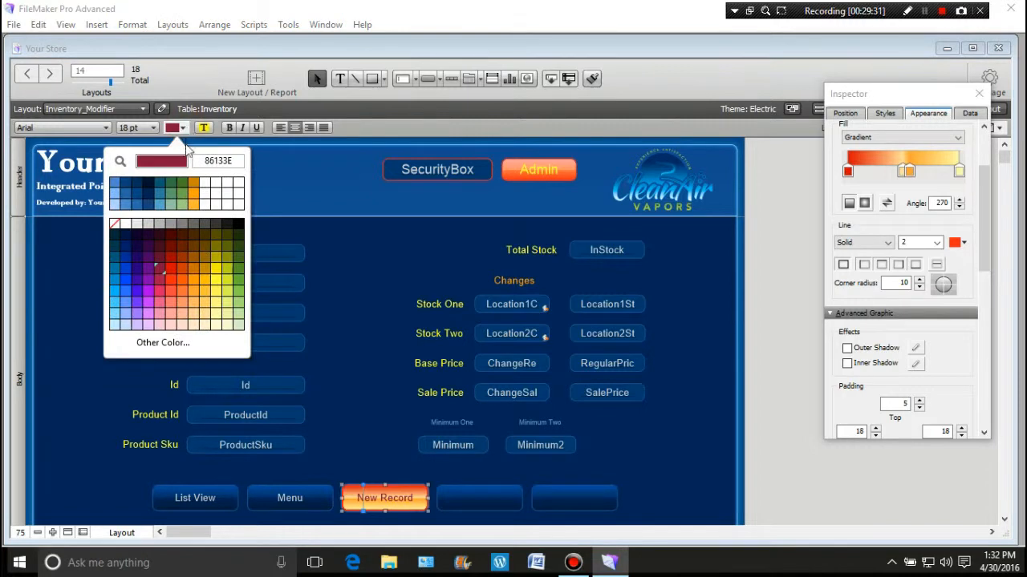
{"action": "left_click", "coordinate": [160, 258]}
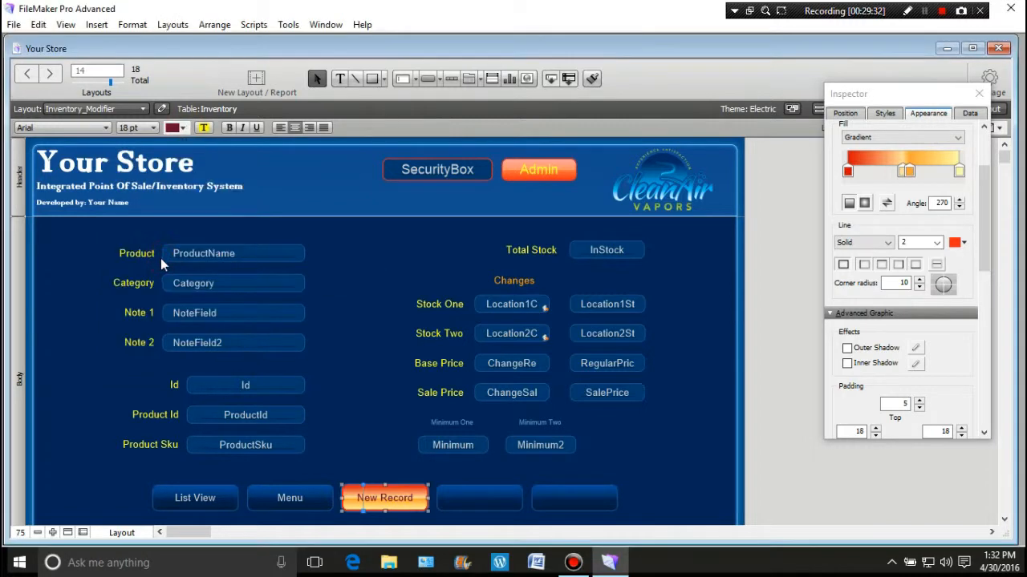
{"action": "left_click", "coordinate": [375, 319]}
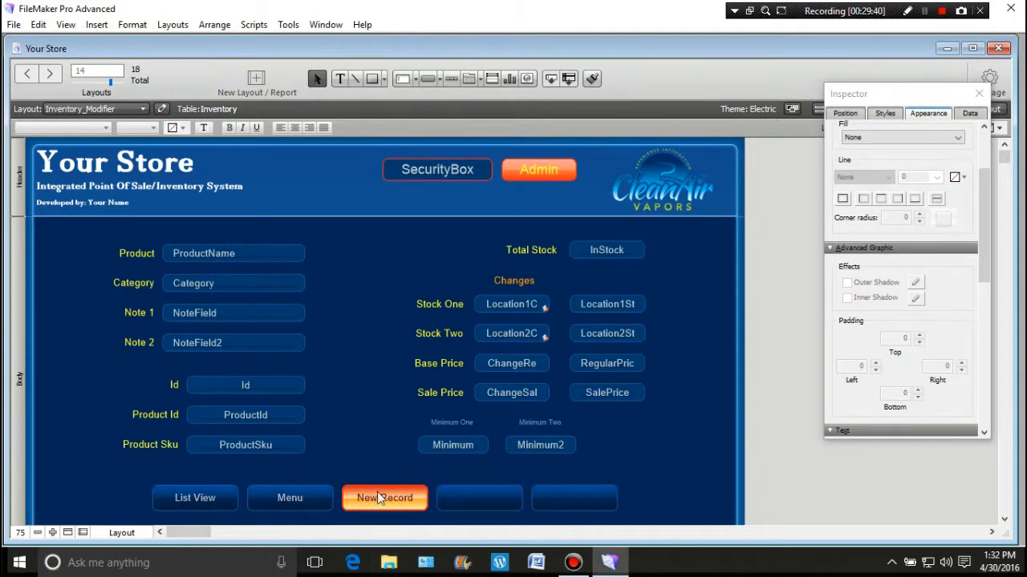
{"action": "left_click", "coordinate": [979, 93]}
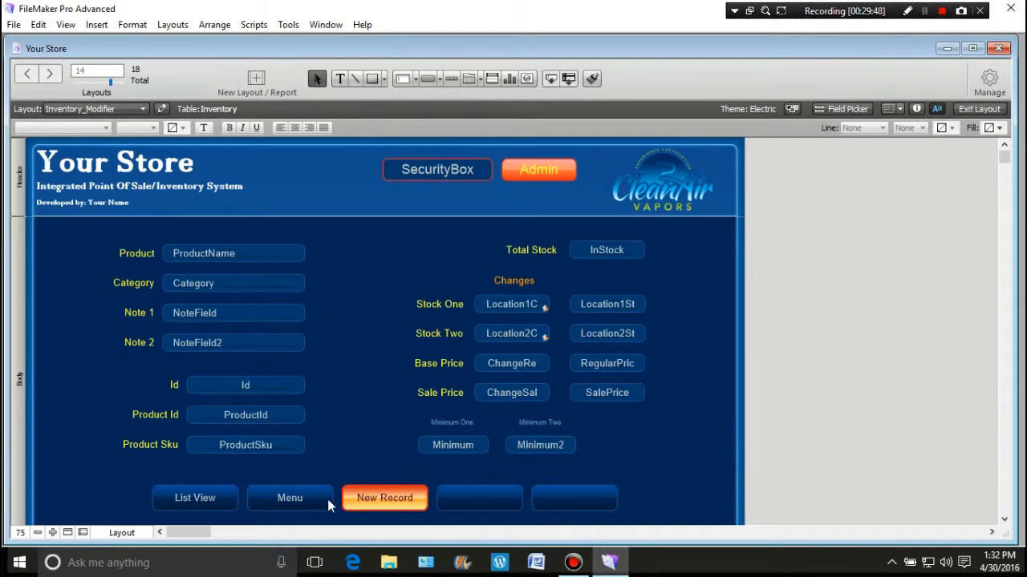
{"action": "left_click", "coordinate": [343, 365]}
{"action": "left_click", "coordinate": [978, 108]}
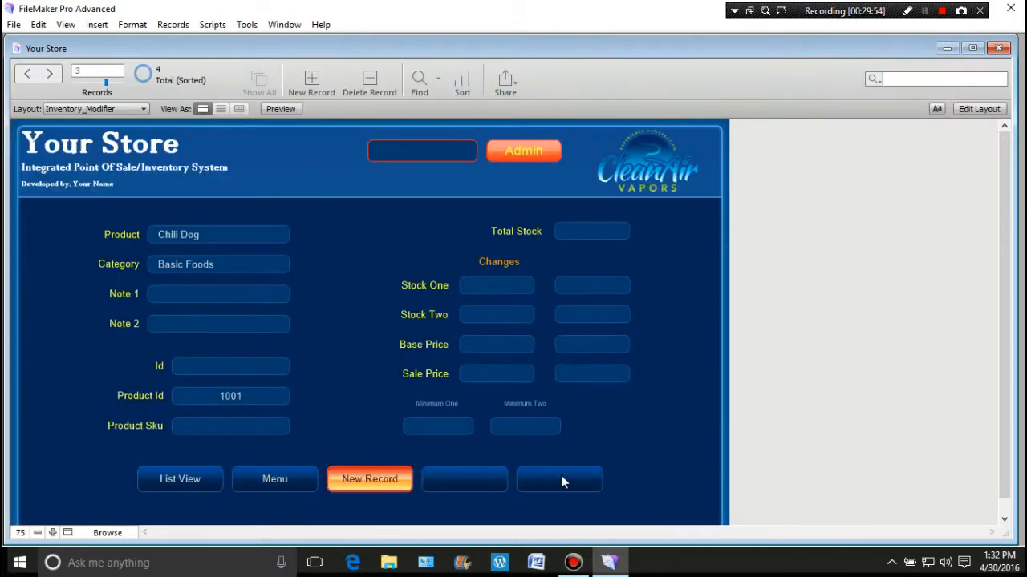
{"action": "left_click", "coordinate": [355, 306]}
- Switch to the MenuOne layout and open it for editing
{"action": "left_click", "coordinate": [143, 109]}
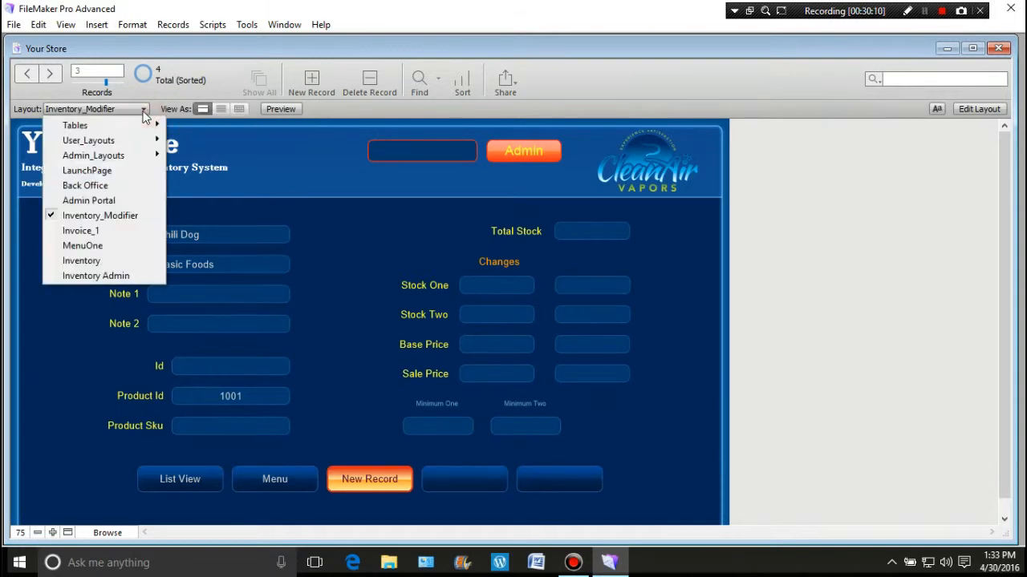
{"action": "left_click", "coordinate": [109, 247]}
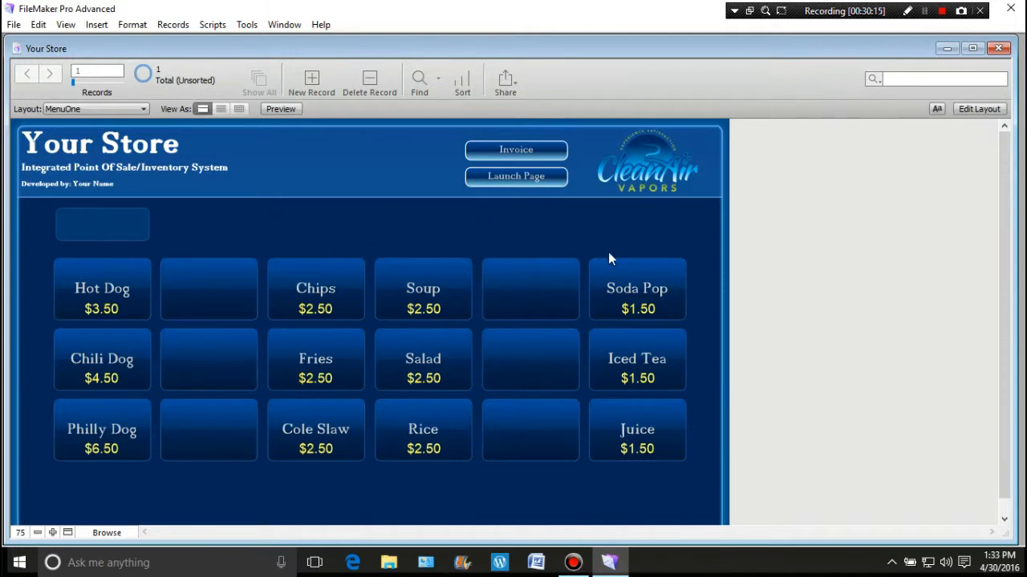
{"action": "left_click", "coordinate": [979, 111]}
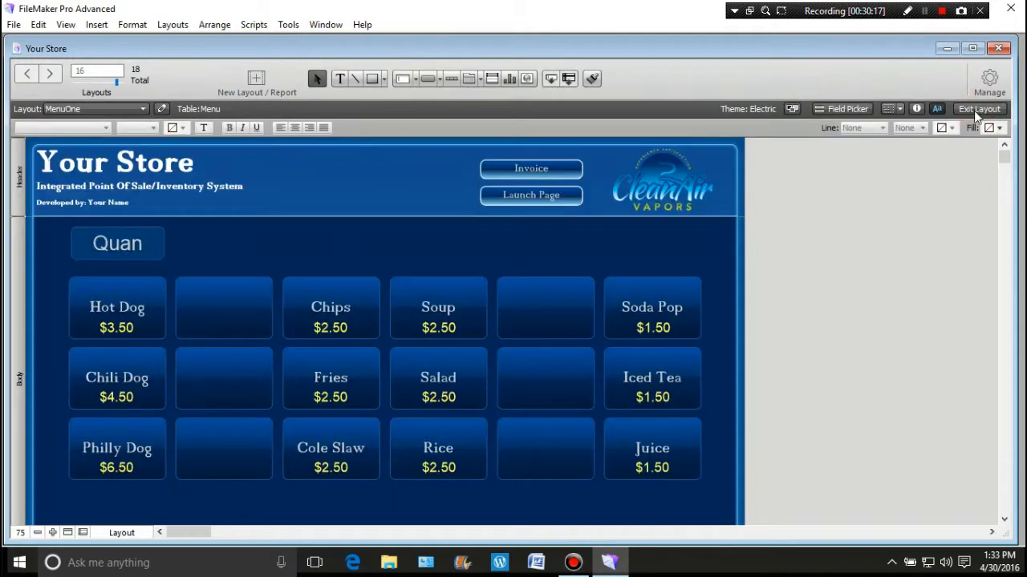
- Add the Menu table's Identifier field above the Chips button and delete its text label
{"action": "left_click", "coordinate": [850, 109]}
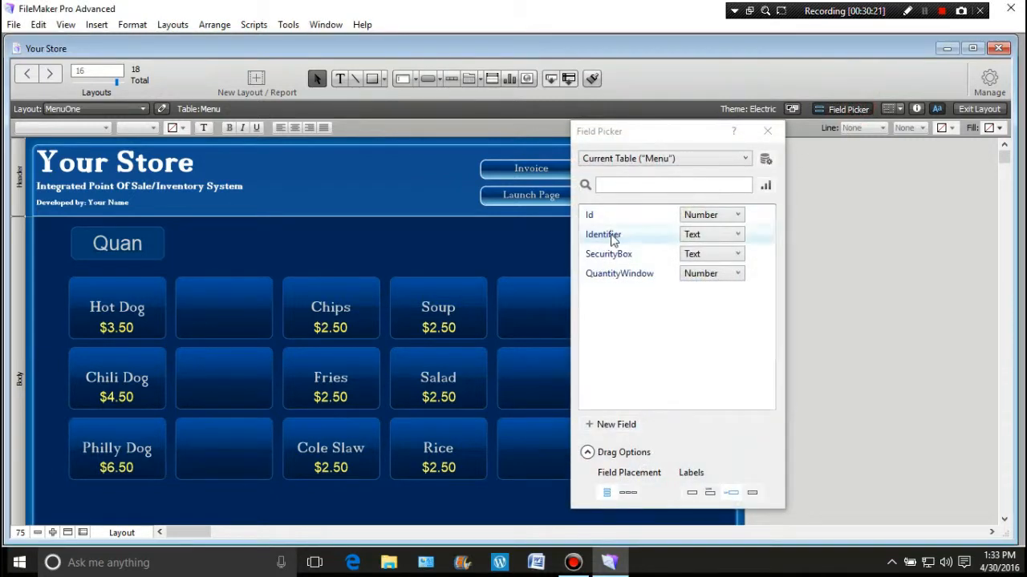
{"action": "left_click_drag", "start_coordinate": [610, 235], "coordinate": [281, 251]}
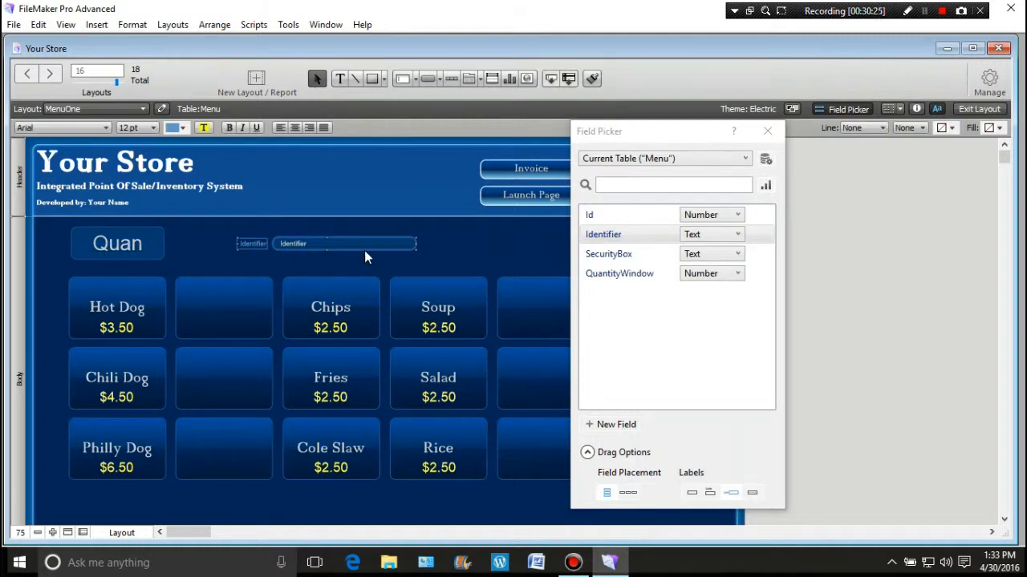
{"action": "left_click", "coordinate": [766, 130]}
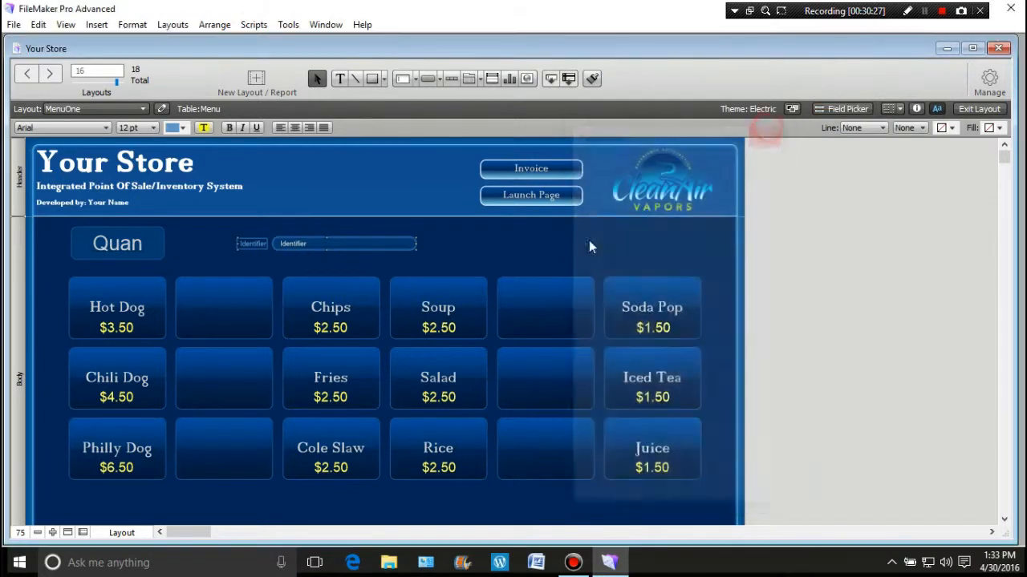
{"action": "left_click", "coordinate": [247, 242]}
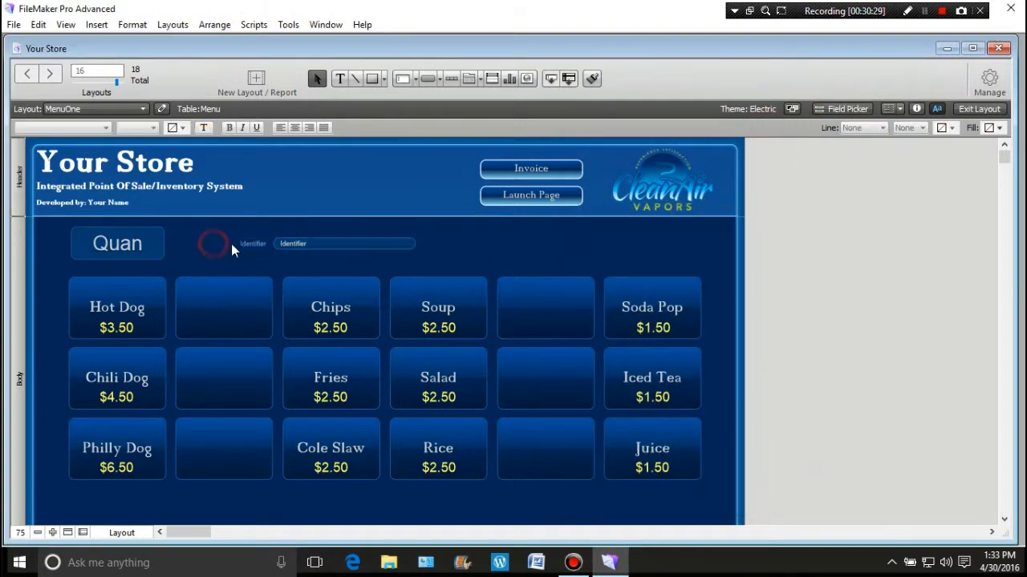
{"action": "left_click", "coordinate": [250, 246]}
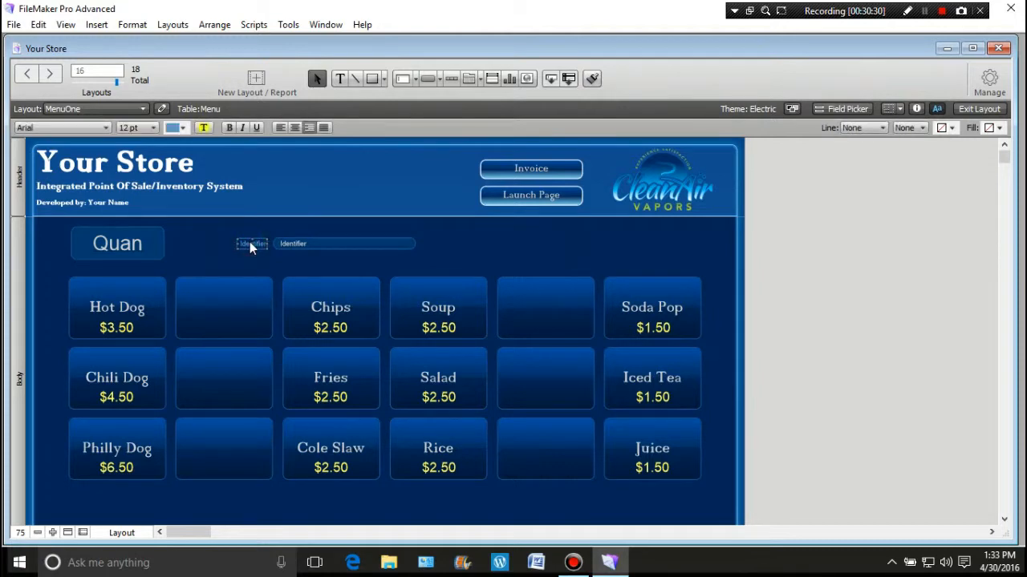
{"action": "key", "text": "Delete"}
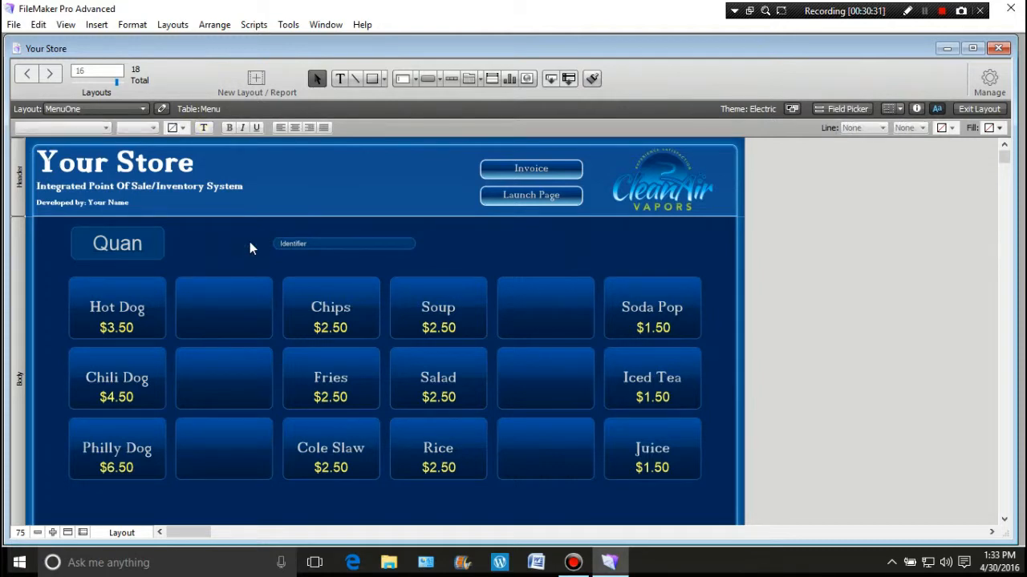
- Shorten the Identifier field to roughly the width of its name and move it below the Juice button
{"action": "left_click", "coordinate": [316, 245]}
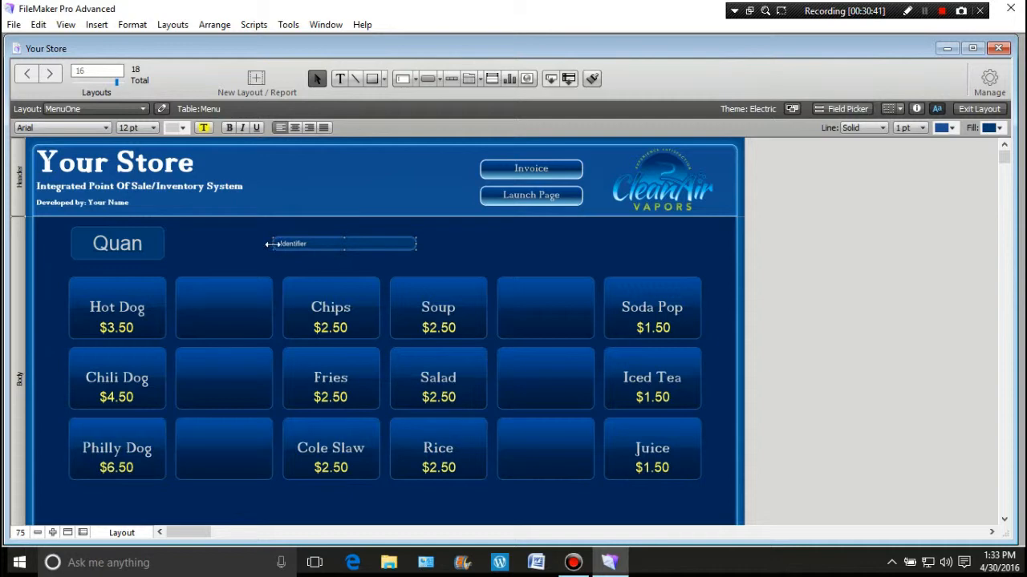
{"action": "left_click_drag", "start_coordinate": [273, 243], "coordinate": [360, 247]}
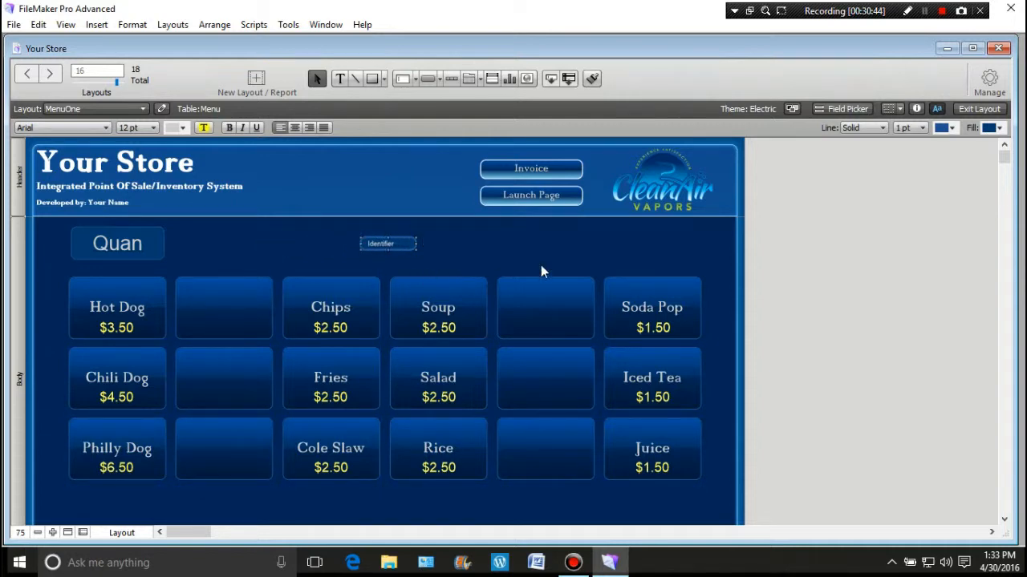
{"action": "scroll", "coordinate": [556, 255], "scroll_direction": "down", "scroll_amount": 3}
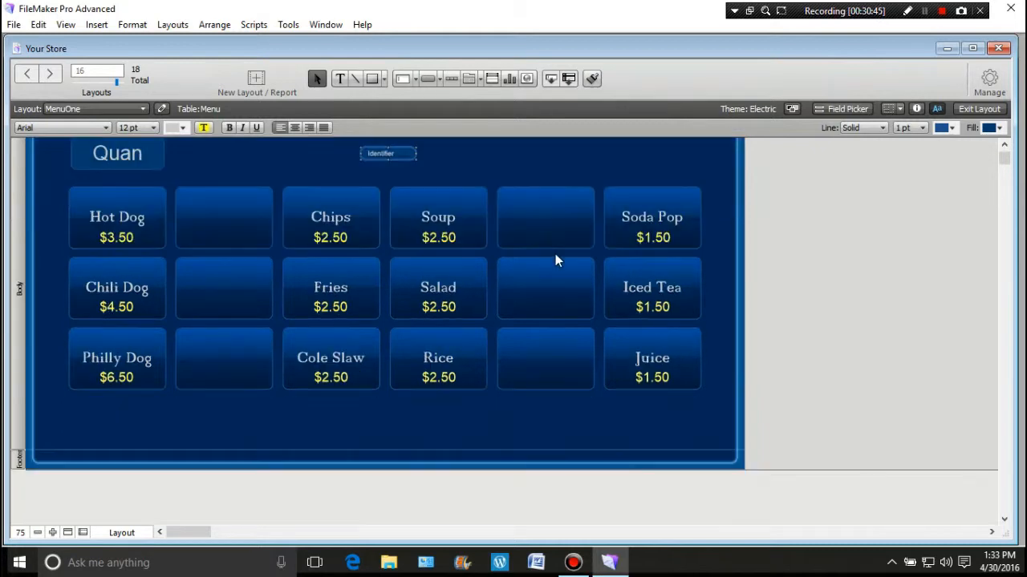
{"action": "left_click_drag", "start_coordinate": [388, 155], "coordinate": [671, 432]}
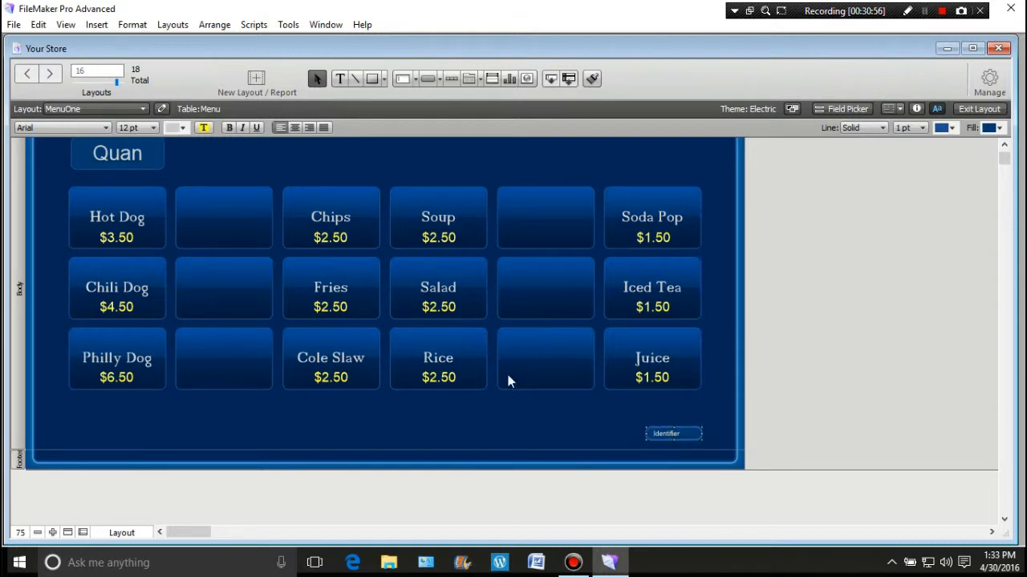
- Set the Identifier field's font size to 14 pt and reduce its top padding to raise the text
{"action": "left_click", "coordinate": [152, 129]}
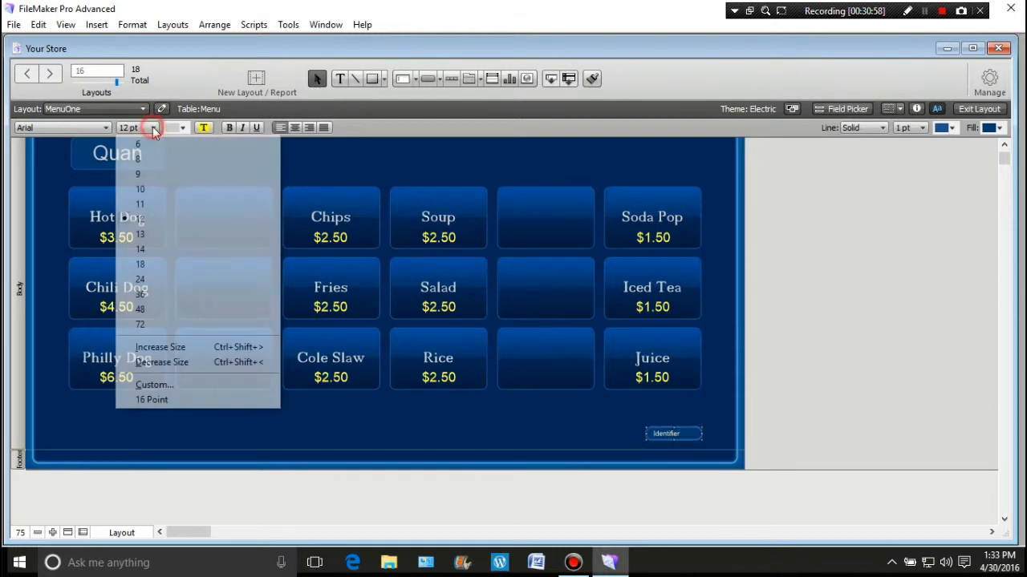
{"action": "left_click", "coordinate": [148, 250]}
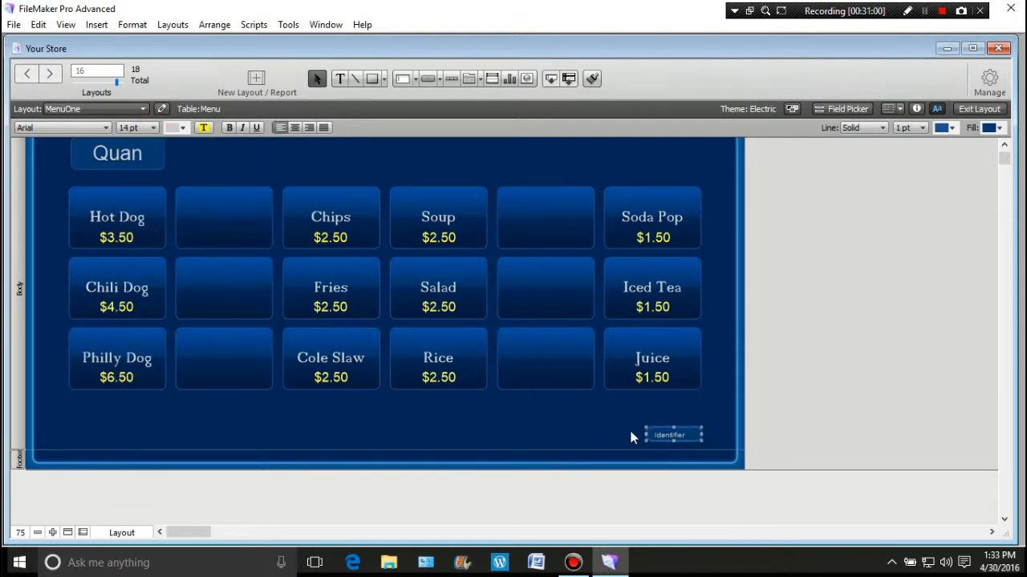
{"action": "left_click", "coordinate": [916, 108]}
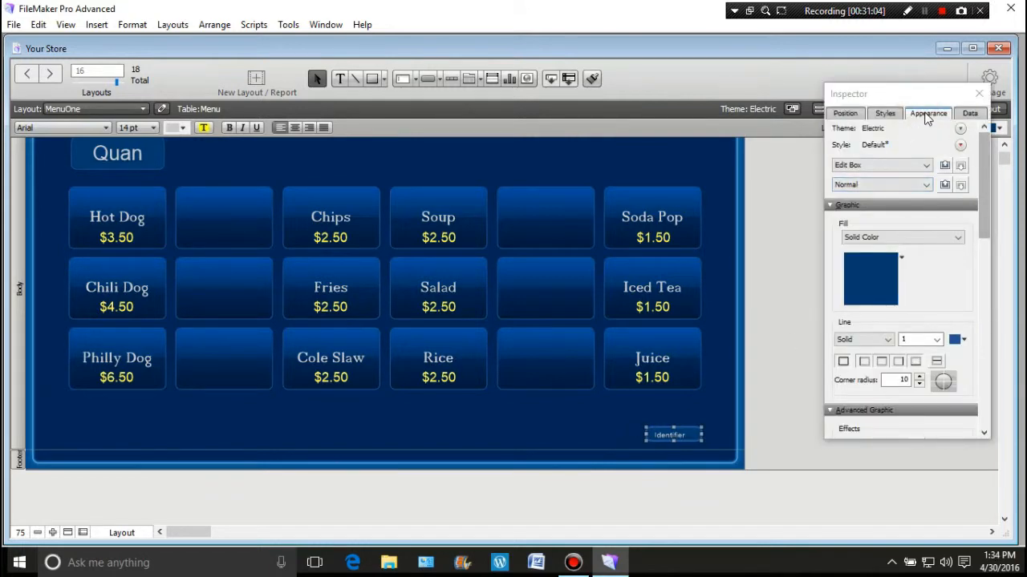
{"action": "left_click_drag", "start_coordinate": [986, 216], "coordinate": [985, 284]}
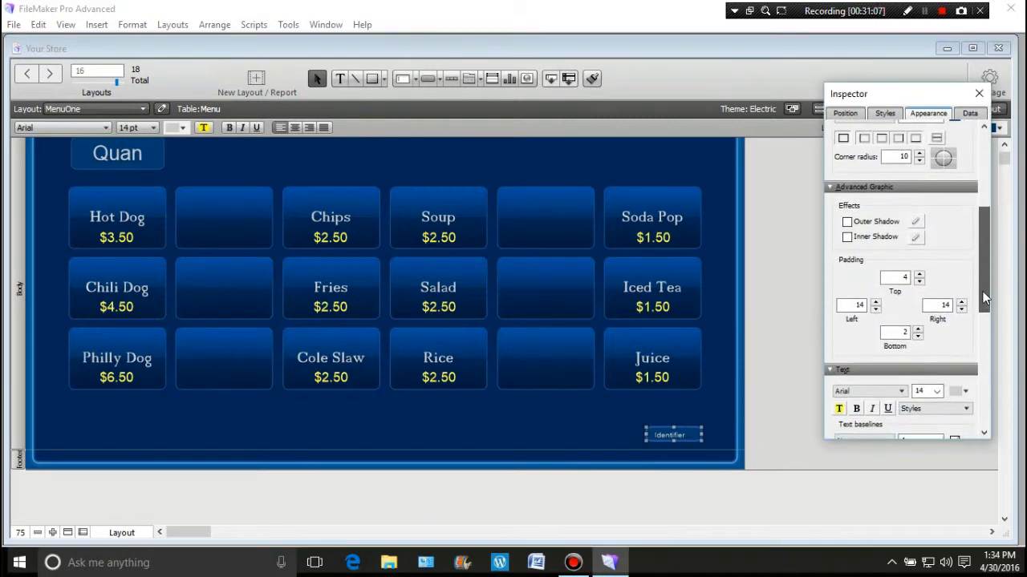
{"action": "double_click", "coordinate": [901, 277]}
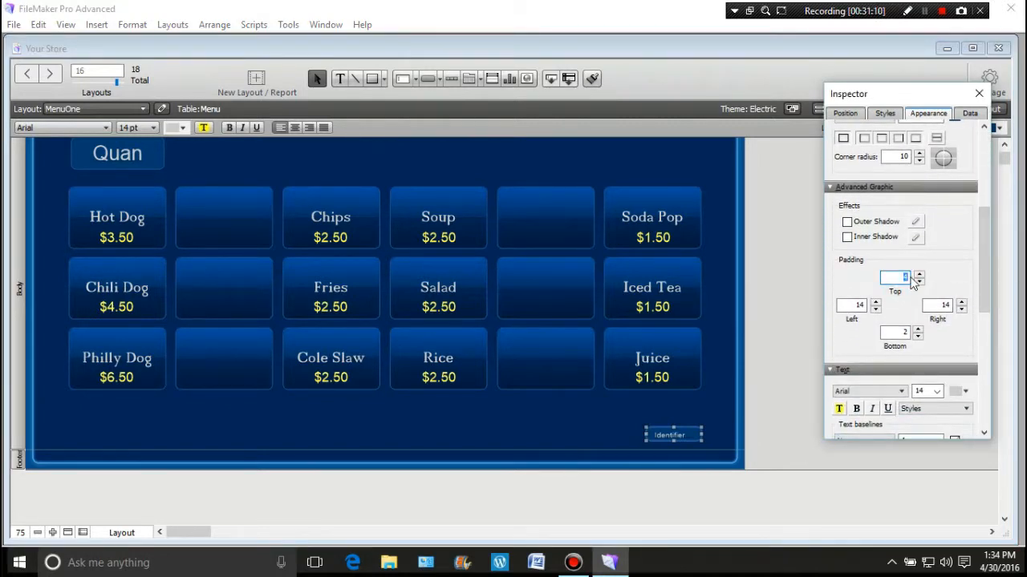
{"action": "key", "text": "BackSpace"}
{"action": "type", "text": "4"}
{"action": "left_click", "coordinate": [913, 332]}
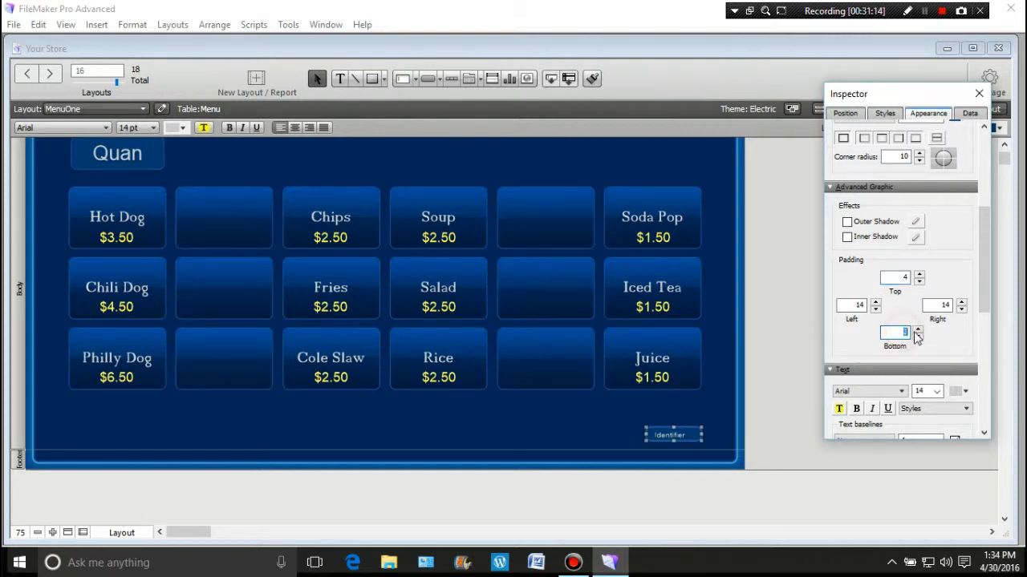
{"action": "key", "text": "BackSpace"}
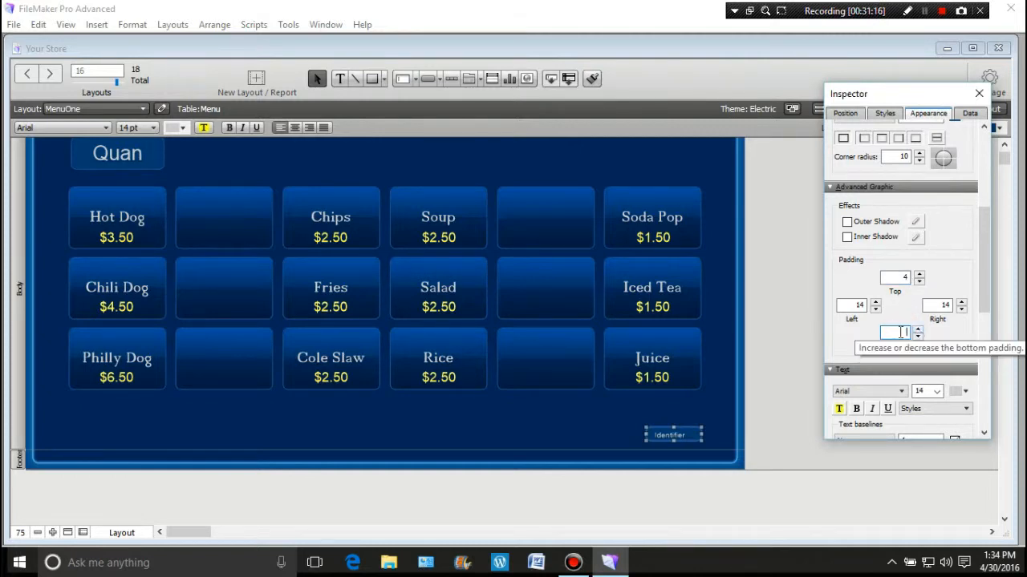
{"action": "left_click", "coordinate": [899, 315]}
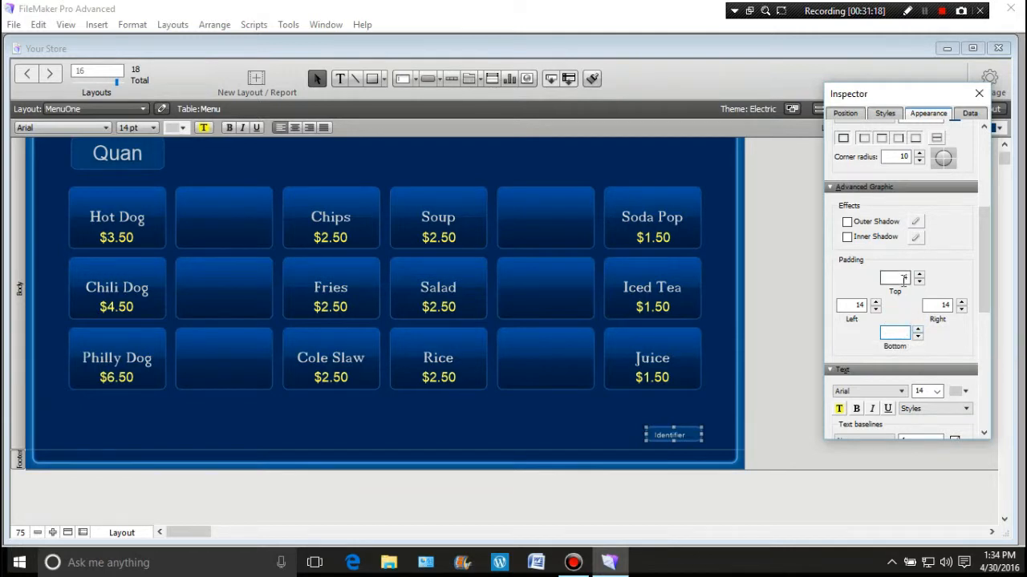
{"action": "left_click", "coordinate": [899, 279]}
{"action": "left_click", "coordinate": [919, 281]}
{"action": "left_click", "coordinate": [920, 284]}
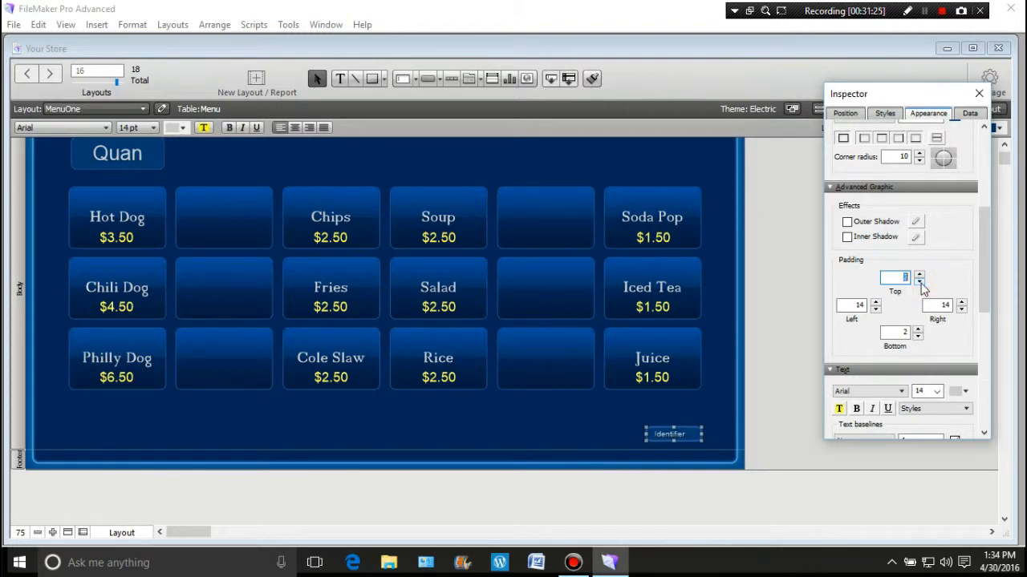
{"action": "left_click", "coordinate": [780, 273]}
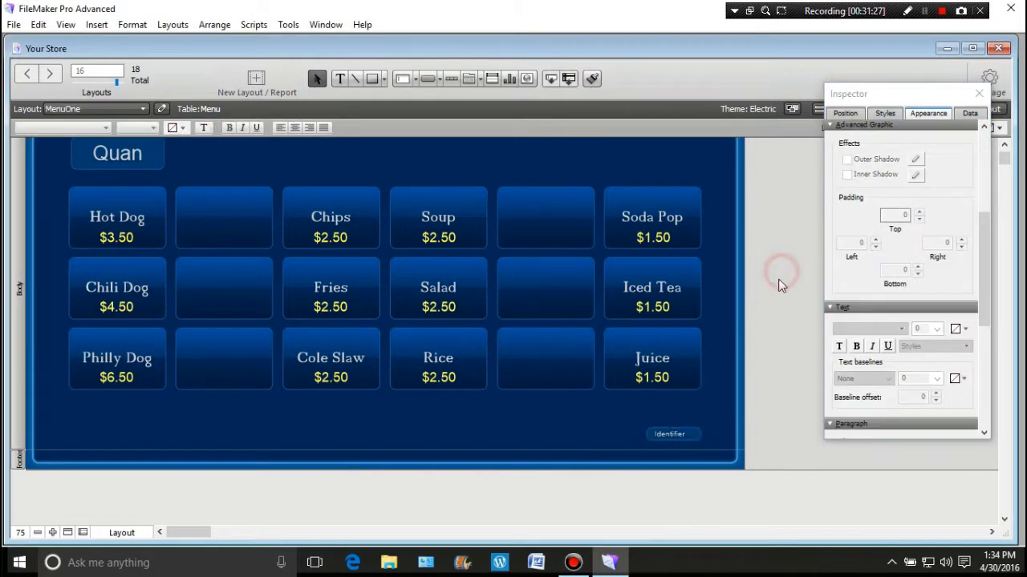
- Leave layout editing and test entering the Identifier field below the Juice button on MenuOne
{"action": "left_click", "coordinate": [979, 93]}
{"action": "left_click", "coordinate": [980, 110]}
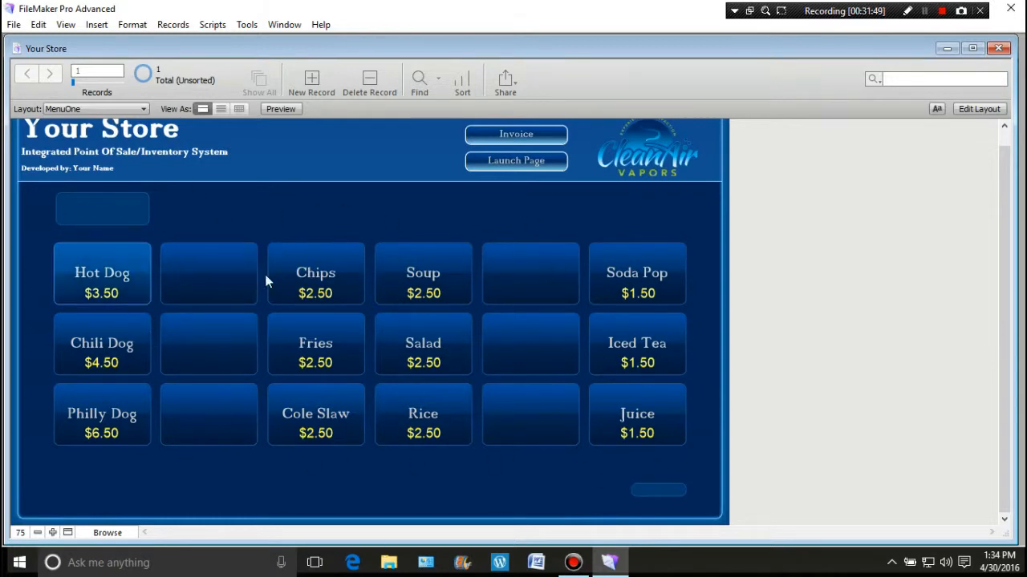
{"action": "left_click", "coordinate": [658, 491]}
{"action": "left_click", "coordinate": [672, 464]}
{"action": "left_click", "coordinate": [665, 491]}
- Reopen MenuOne for layout editing and center the text of the Identifier field
{"action": "left_click", "coordinate": [975, 107]}
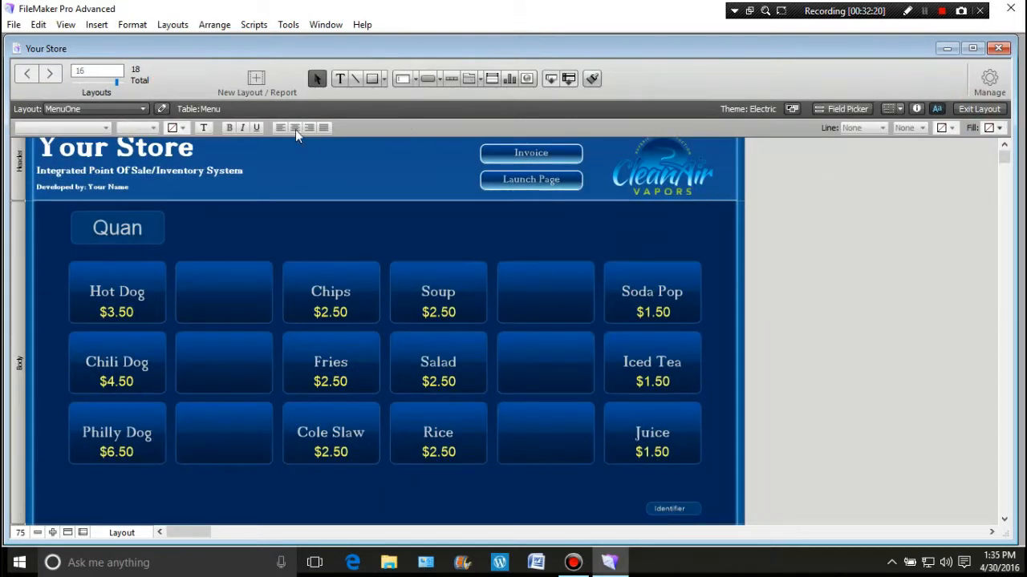
{"action": "left_click", "coordinate": [671, 506]}
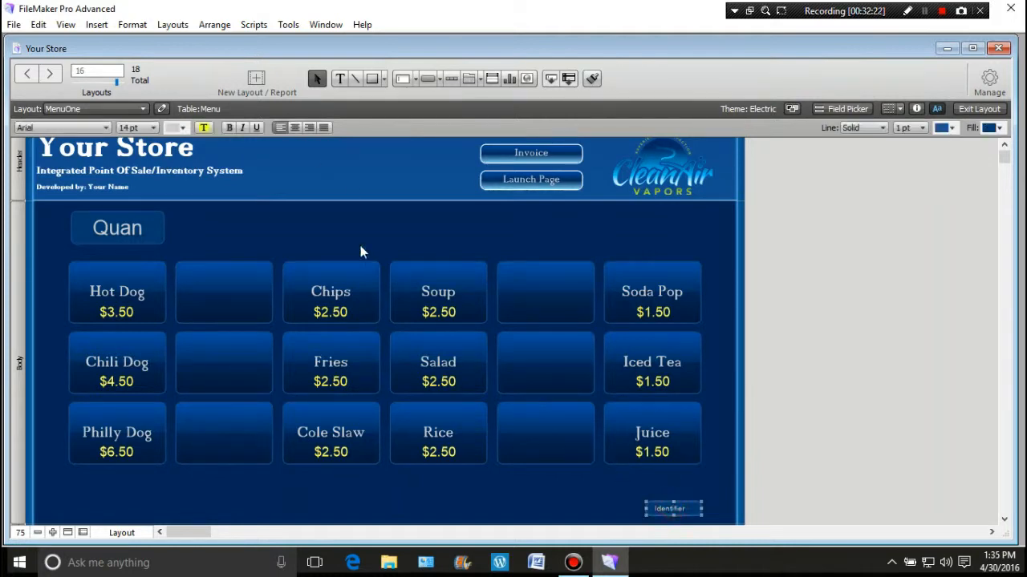
{"action": "left_click", "coordinate": [295, 127]}
{"action": "left_click", "coordinate": [563, 496]}
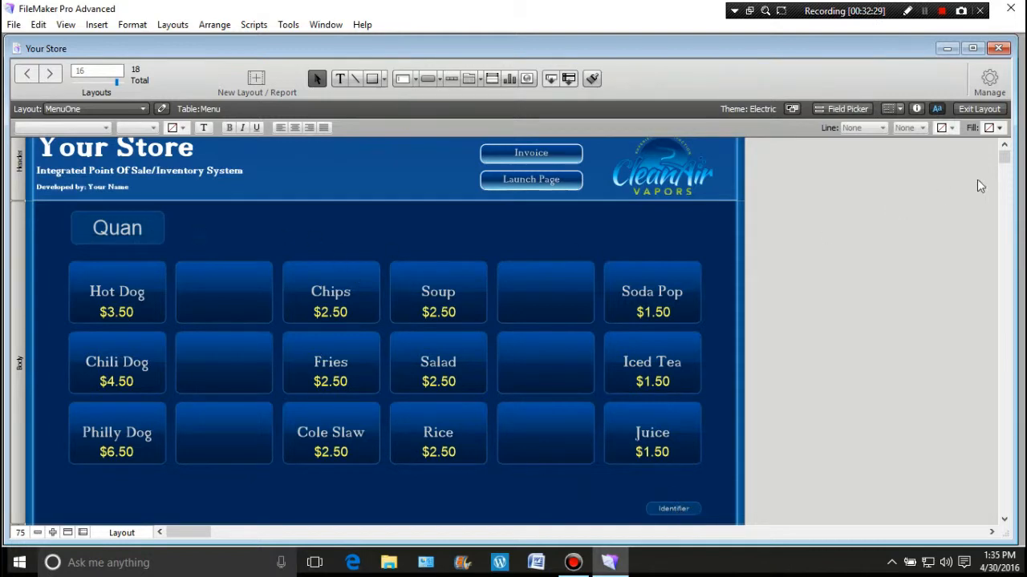
- Examine the 1000HotDog script's steps, including where it clears Menu::QuantityWindow, and close the Script Workspace
{"action": "left_click", "coordinate": [989, 80]}
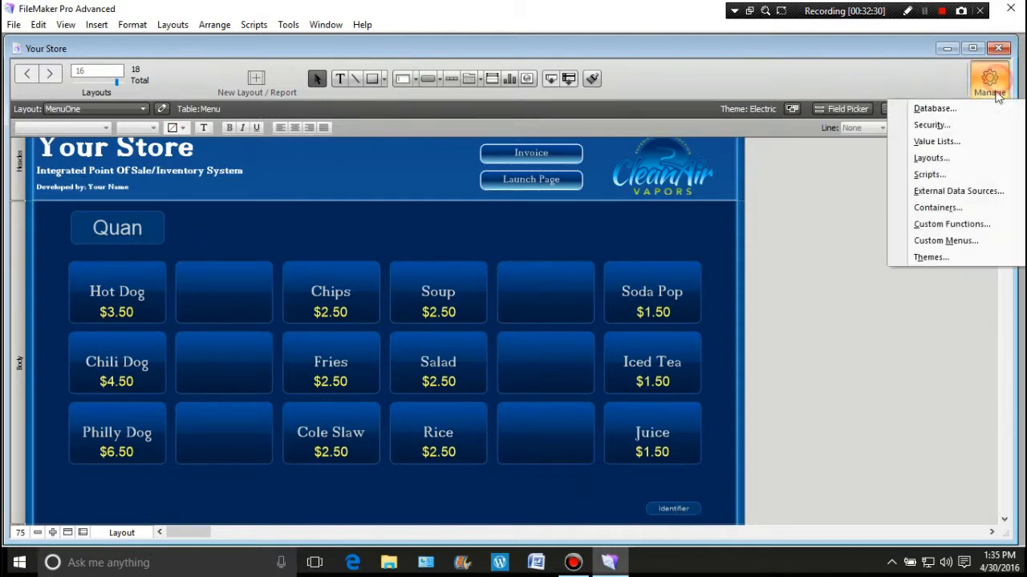
{"action": "left_click", "coordinate": [939, 174]}
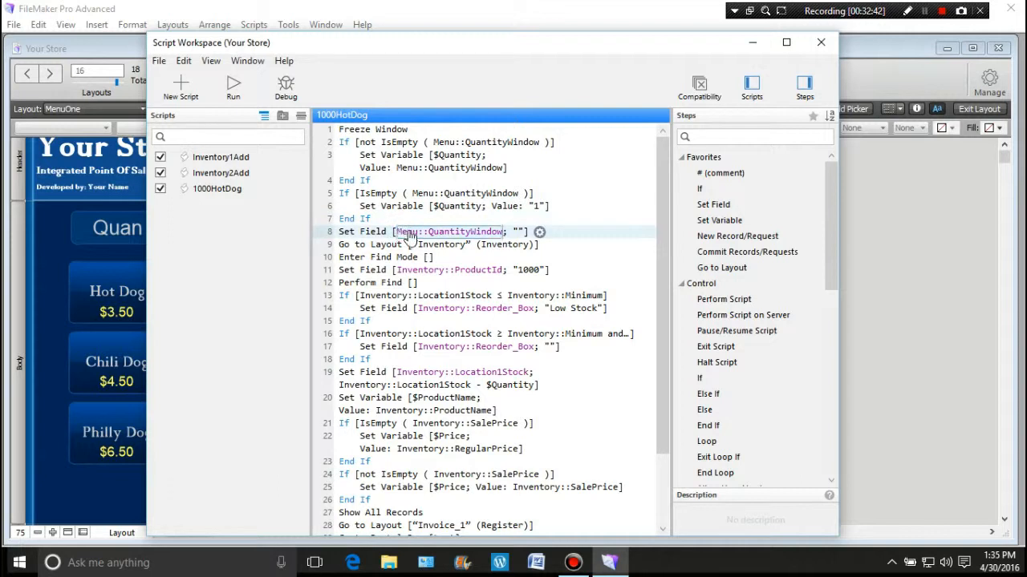
{"action": "left_click", "coordinate": [348, 232]}
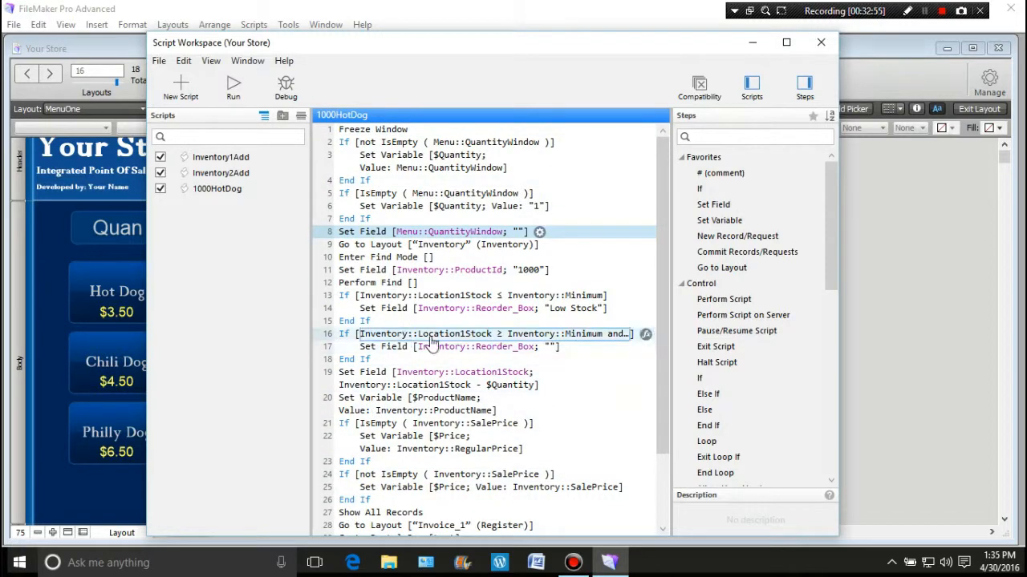
{"action": "left_click", "coordinate": [821, 42]}
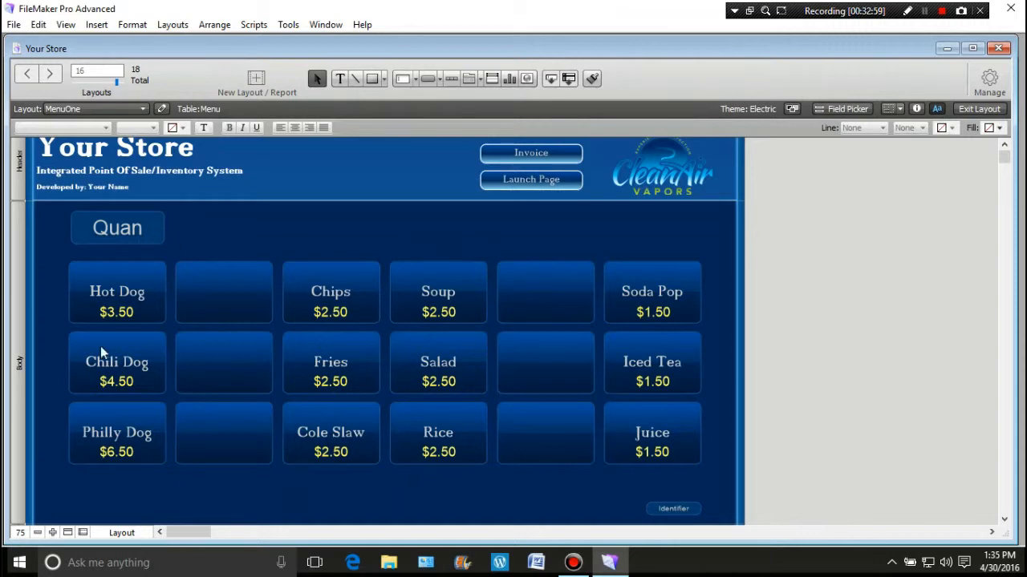
- Leave layout editing and test navigation from MenuOne to the Launch Page and back through the register buttons
{"action": "left_click", "coordinate": [484, 181]}
{"action": "left_click", "coordinate": [476, 242]}
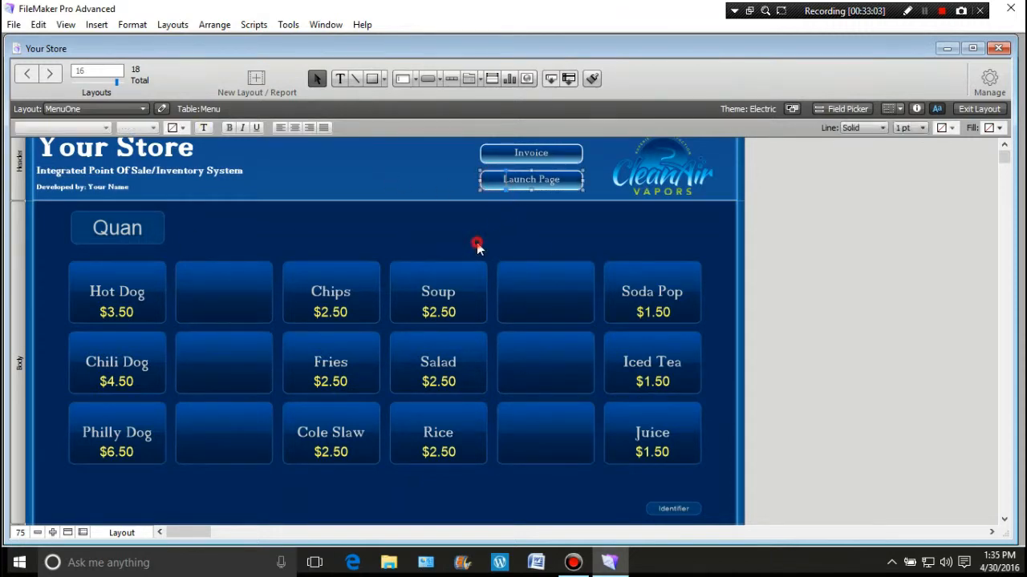
{"action": "left_click", "coordinate": [985, 111]}
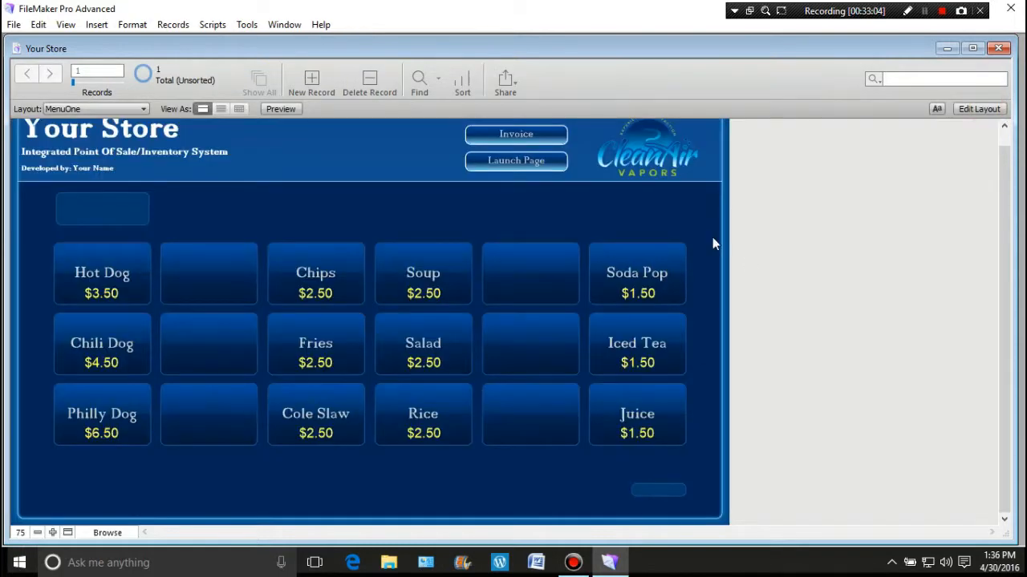
{"action": "left_click", "coordinate": [470, 163]}
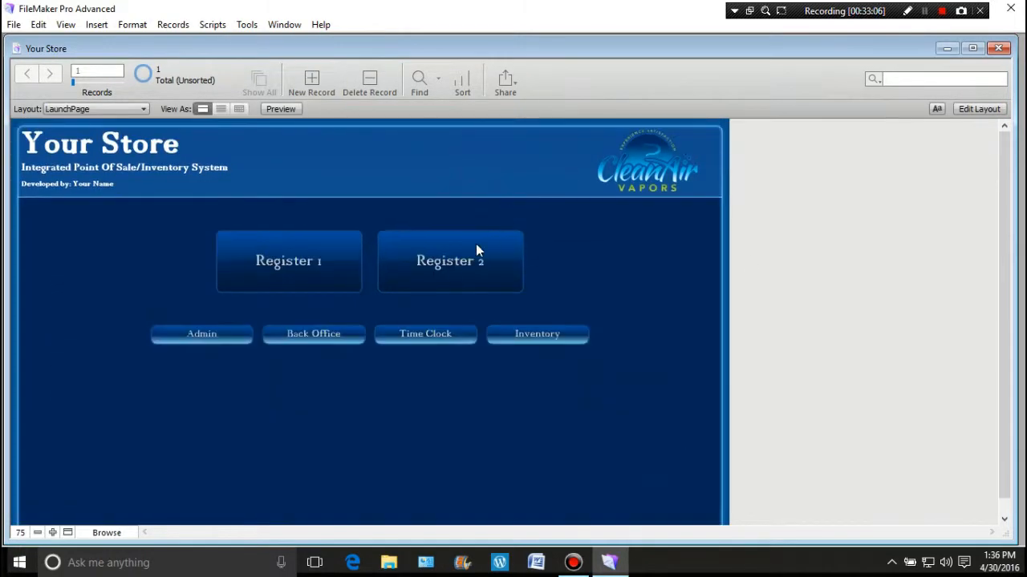
{"action": "left_click", "coordinate": [447, 267]}
{"action": "left_click", "coordinate": [313, 273]}
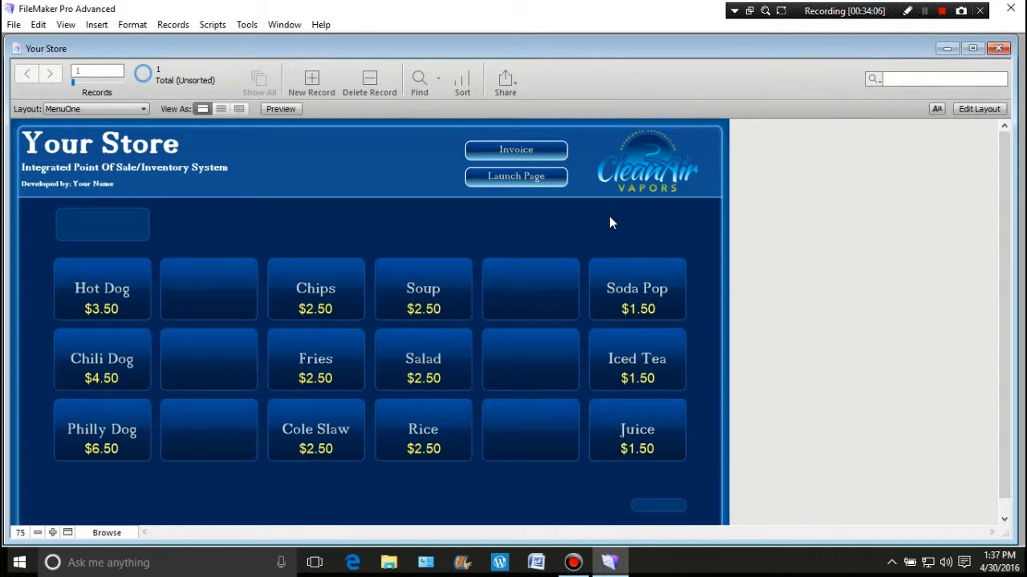
{"action": "left_click", "coordinate": [942, 10]}
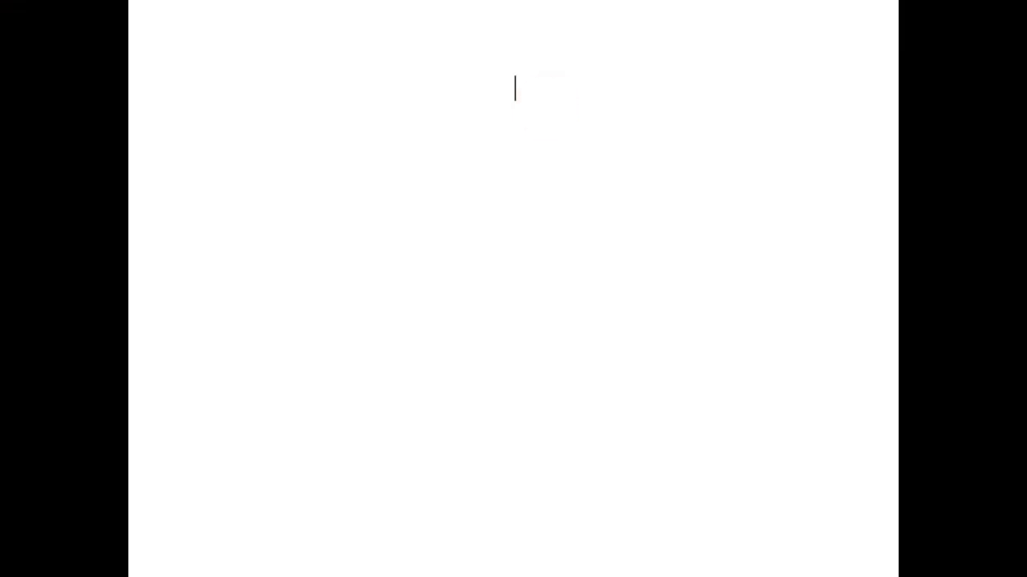
- In a blank word processor document, write "This is the end of this video!" and, below an empty line, "Thanks for watching...."
{"action": "type", "text": "This is the end of this video"}
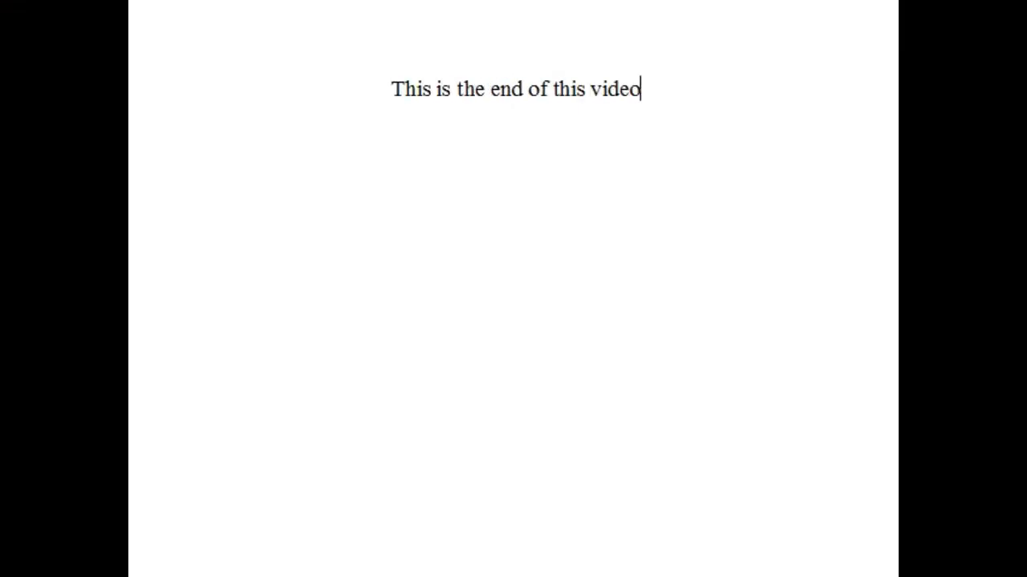
{"action": "type", "text": "!"}
{"action": "key", "text": "Return"}
{"action": "key", "text": "Return"}
{"action": "type", "text": "Thanks for watching...."}
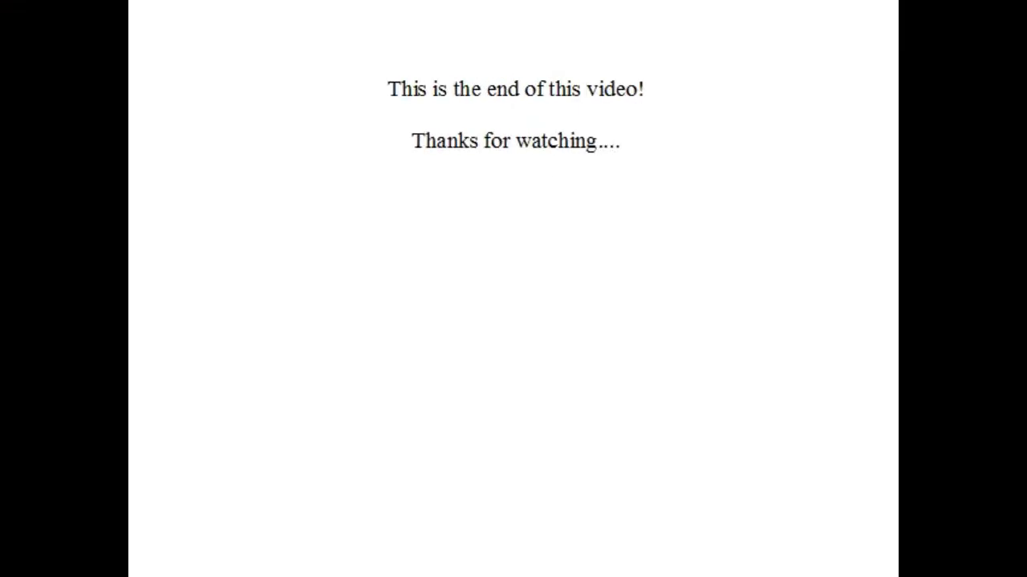
- Add "Remember to look us up on facebook and instagram" and "We are Clean Air Vapors" as further lines, each preceded by an empty line
{"action": "key", "text": "Return"}
{"action": "key", "text": "Return"}
{"action": "type", "text": "Remember to look us up on facebook and "}
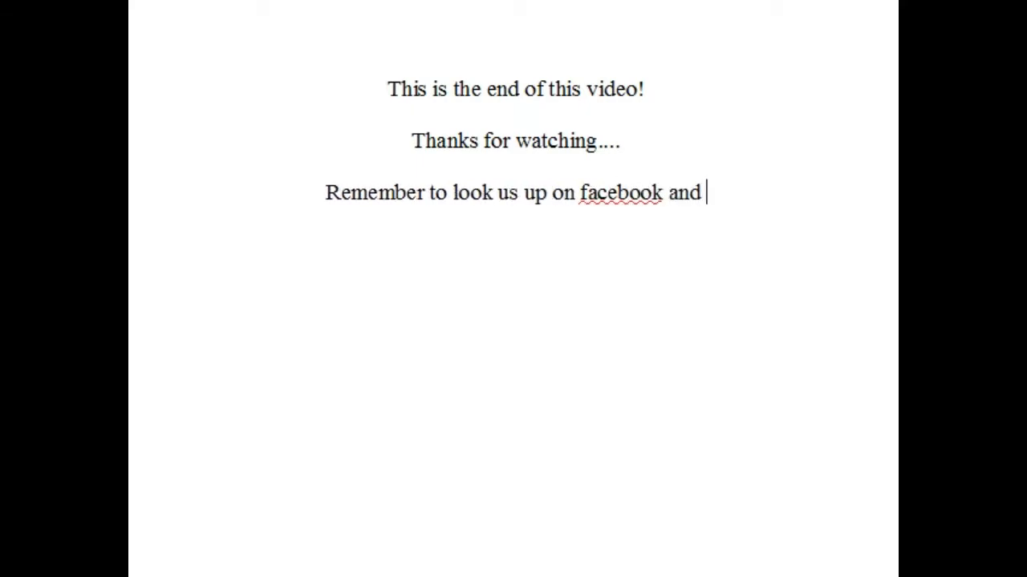
{"action": "type", "text": "instagram"}
{"action": "key", "text": "Return"}
{"action": "key", "text": "Return"}
{"action": "type", "text": "We are Clean Air Vapor"}
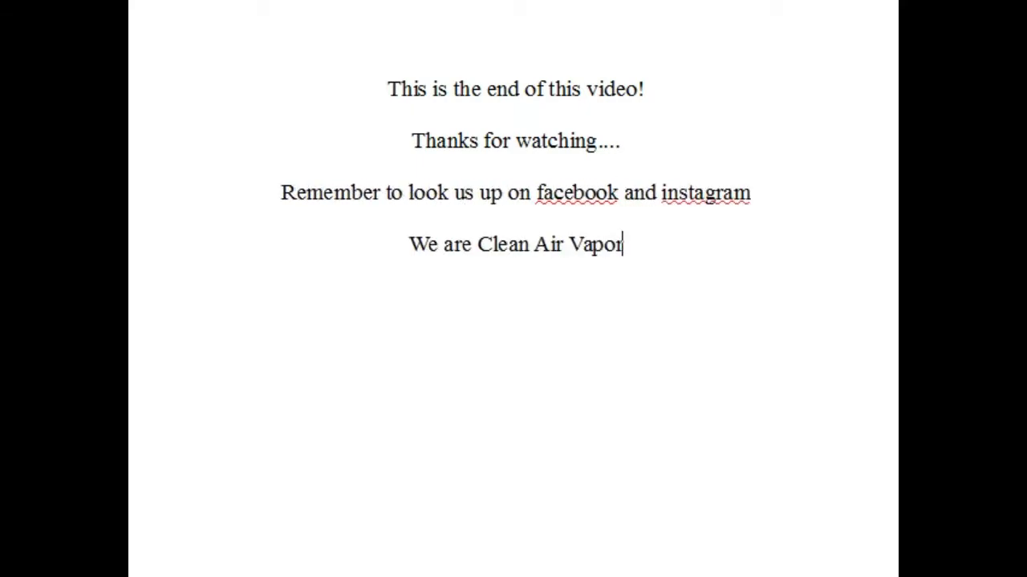
{"action": "type", "text": "s"}
- Leave two empty lines and start a final closing line beginning with "I hope this video"
{"action": "key", "text": "Return"}
{"action": "key", "text": "Return"}
{"action": "key", "text": "Return"}
{"action": "type", "text": "I hope this video hel"}
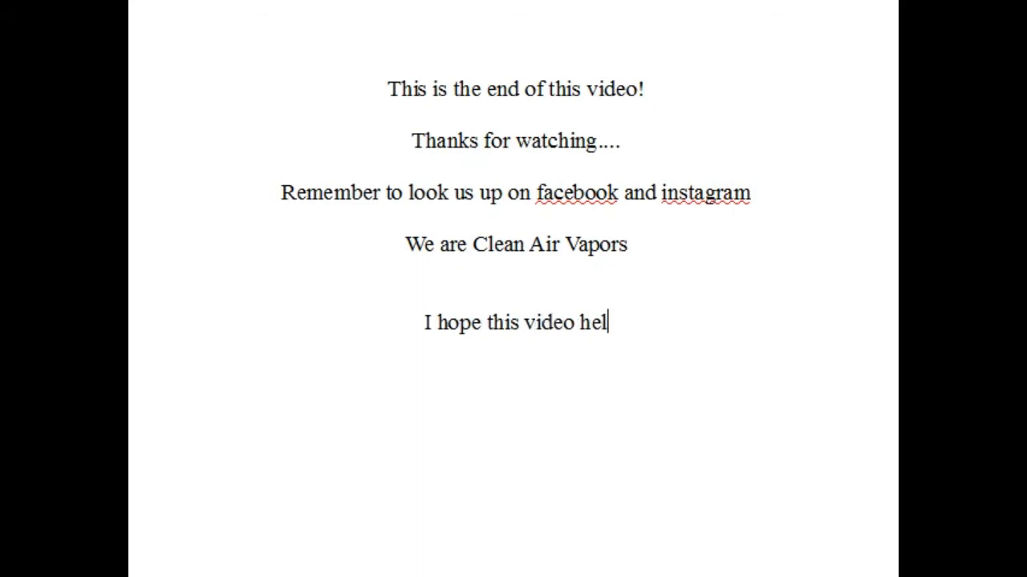